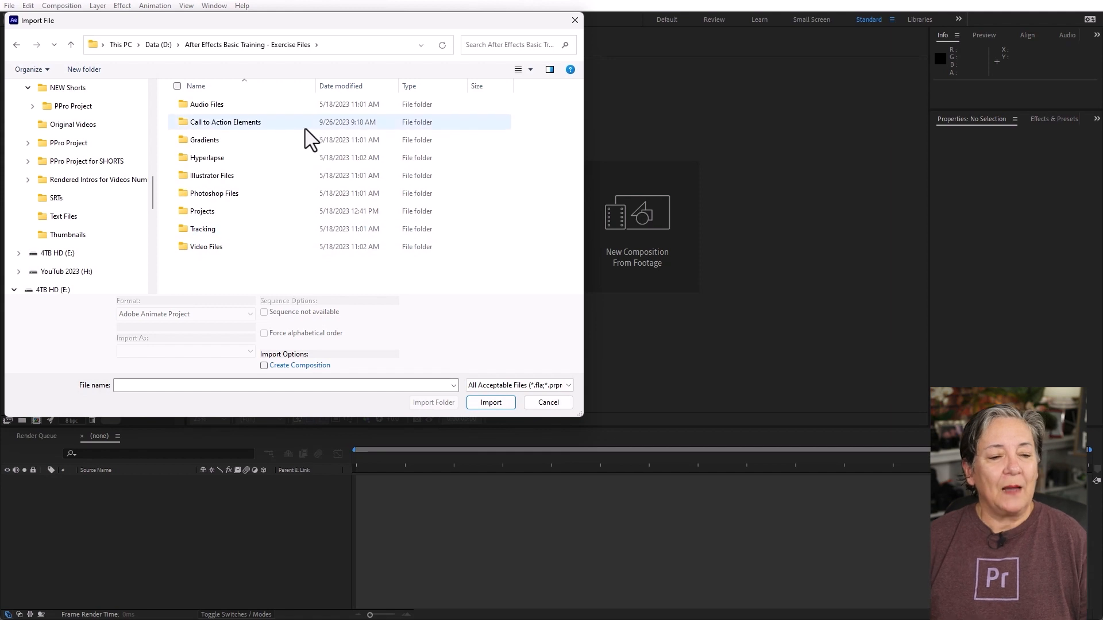
Import Thumbs up.psd from the Call to Action Elements folder as Composition - Retain Layer Sizes with editable layer styles.
{"action": "left_click", "coordinate": [185, 126]}
{"action": "double_click", "coordinate": [185, 127]}
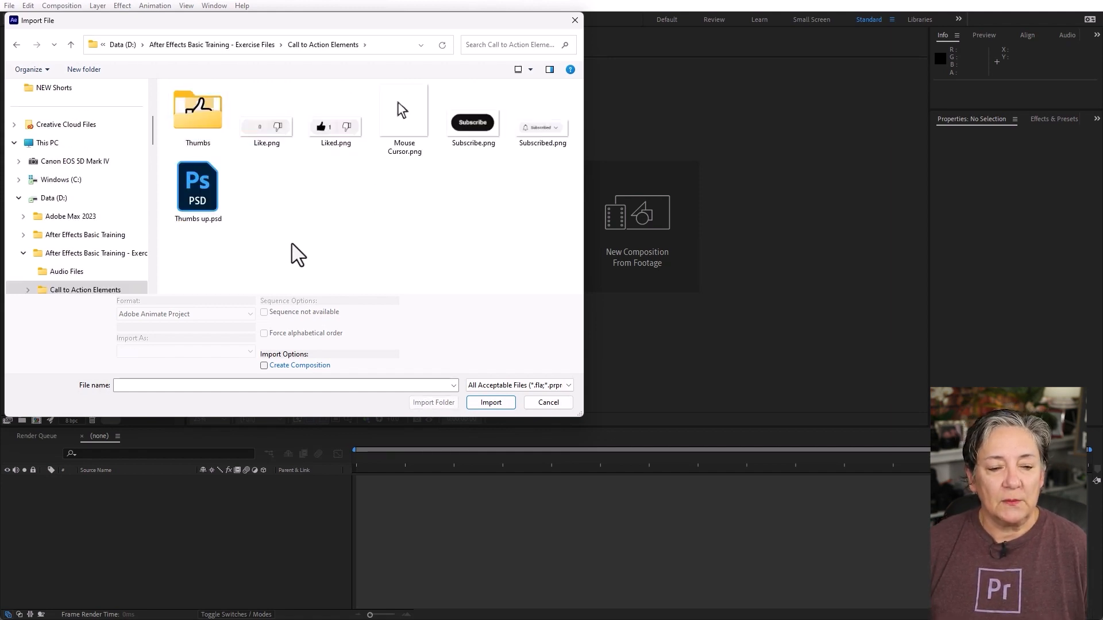
{"action": "left_click", "coordinate": [197, 211]}
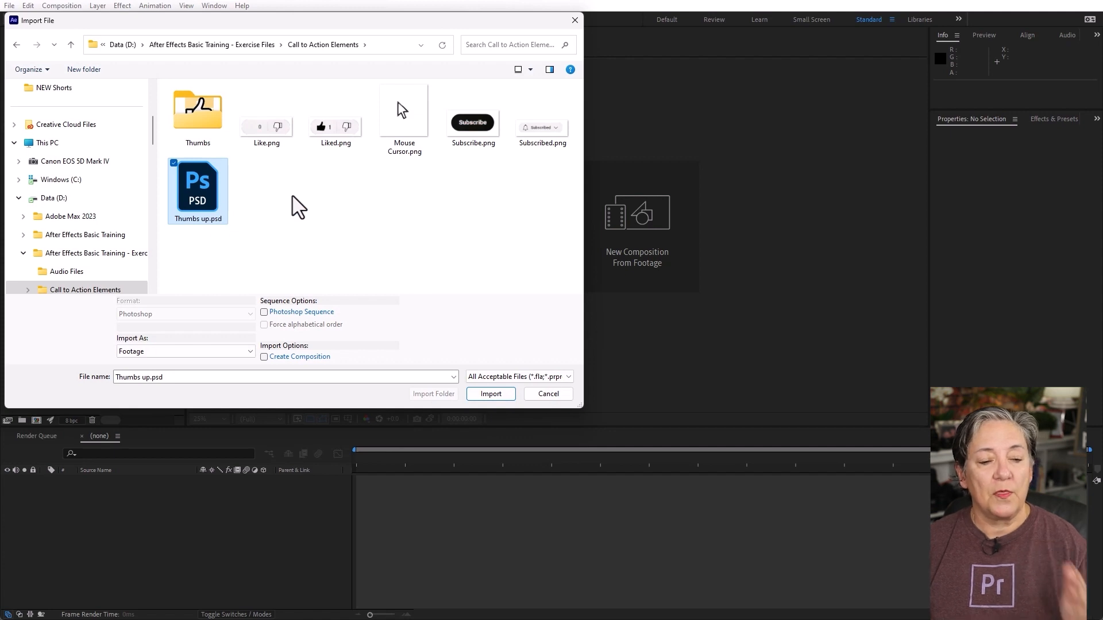
{"action": "left_click", "coordinate": [491, 394]}
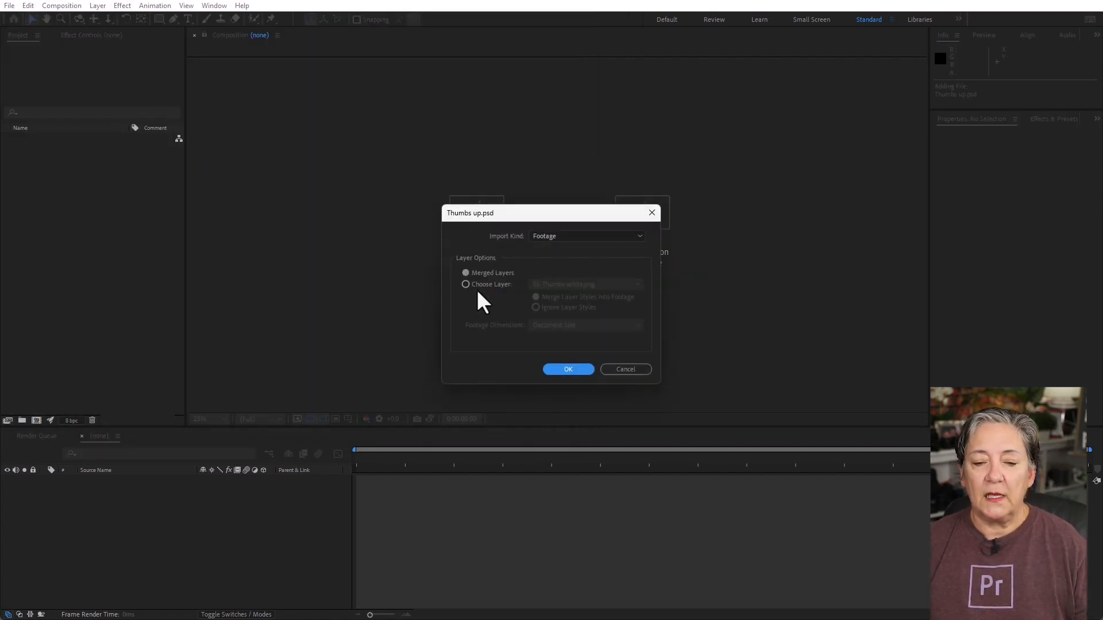
{"action": "left_click", "coordinate": [563, 236]}
{"action": "left_click", "coordinate": [571, 272]}
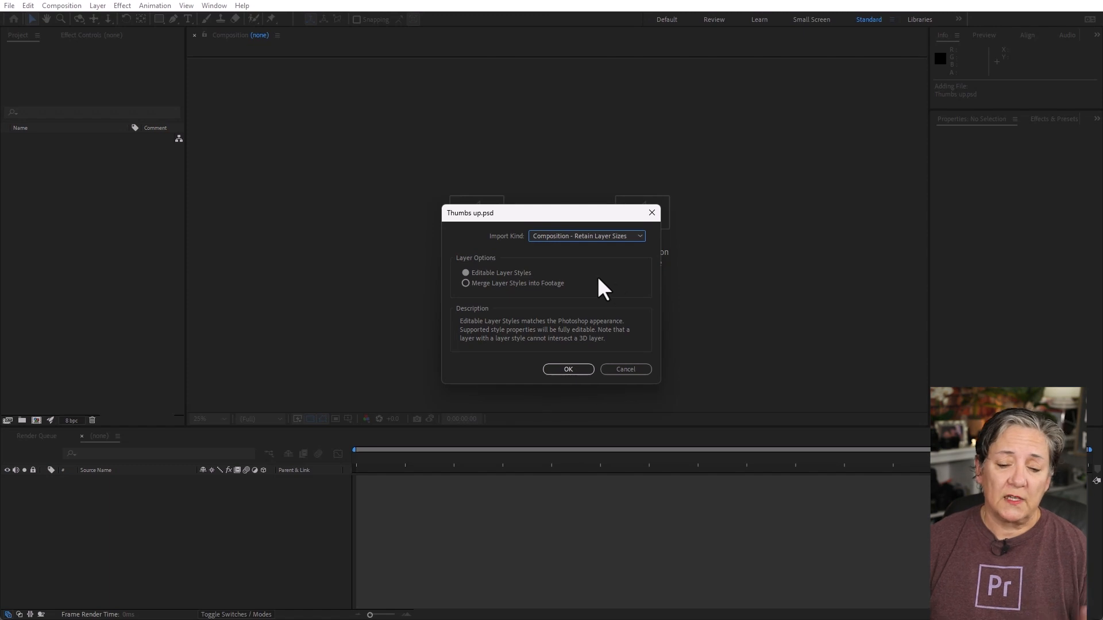
{"action": "left_click", "coordinate": [567, 369]}
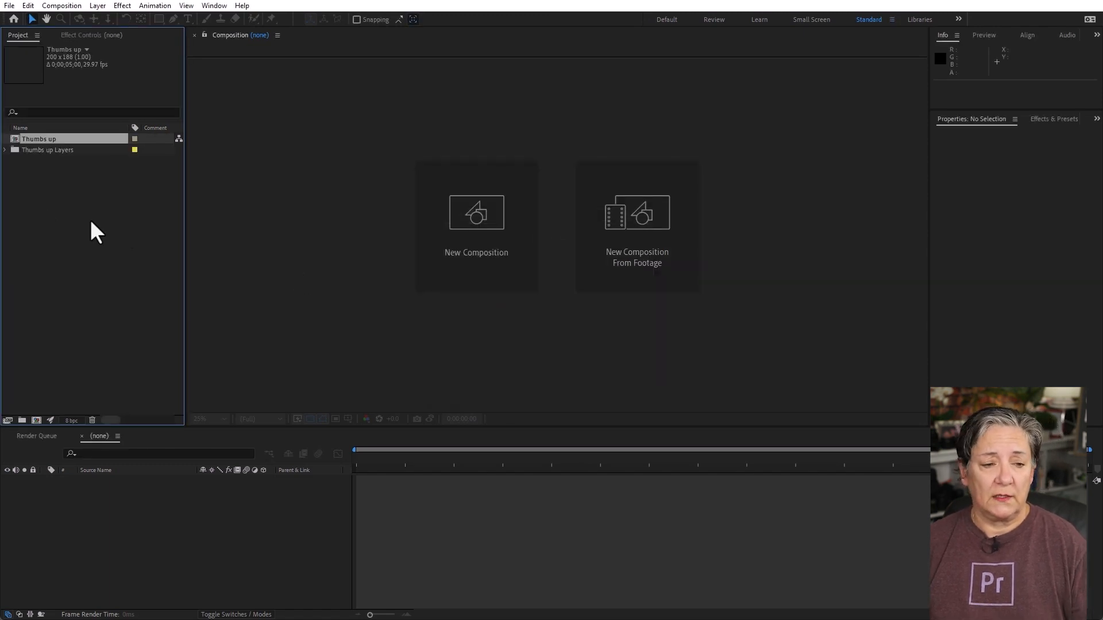
Open the Thumbs up composition and enlarge it to 260 x 244 px with the aspect ratio locked.
{"action": "double_click", "coordinate": [13, 140]}
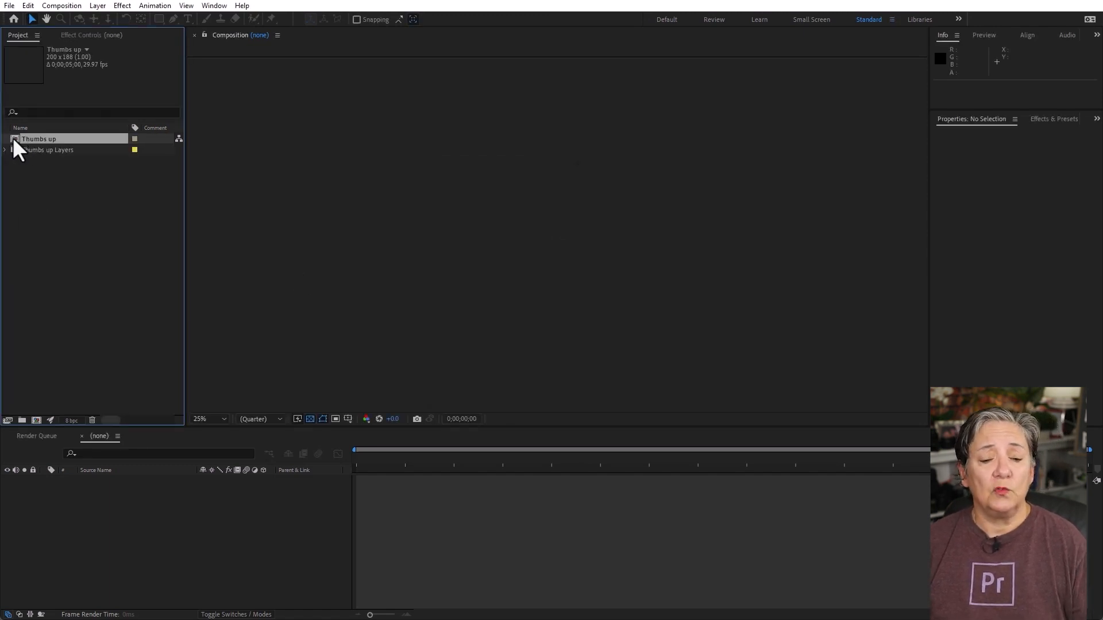
{"action": "key", "text": "Caps_Lock"}
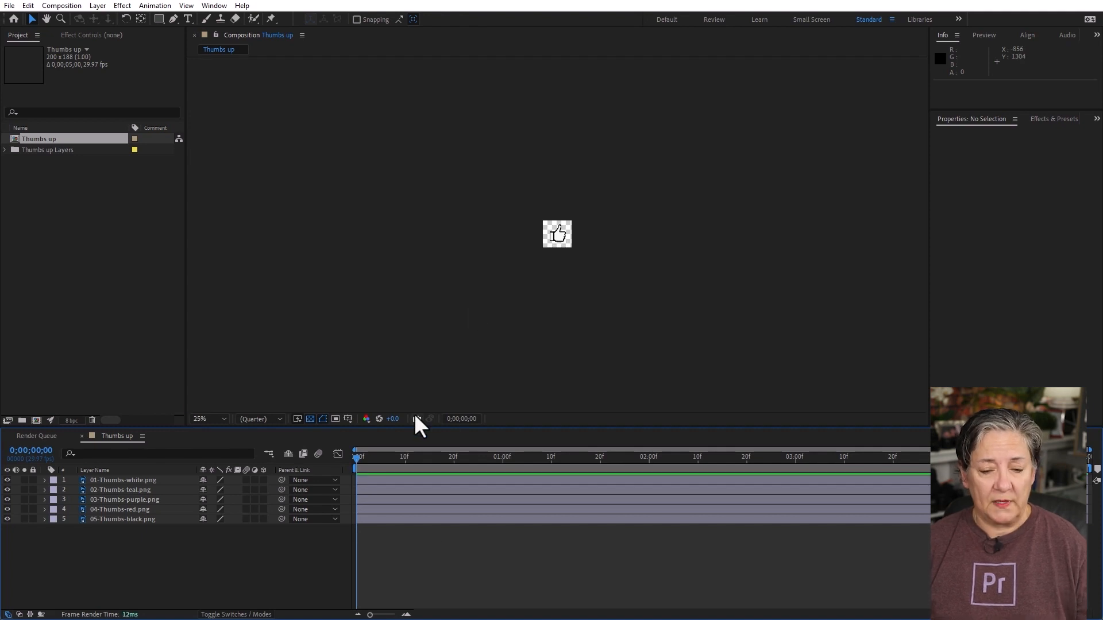
{"action": "scroll", "coordinate": [530, 293], "scroll_direction": "up", "scroll_amount": 2}
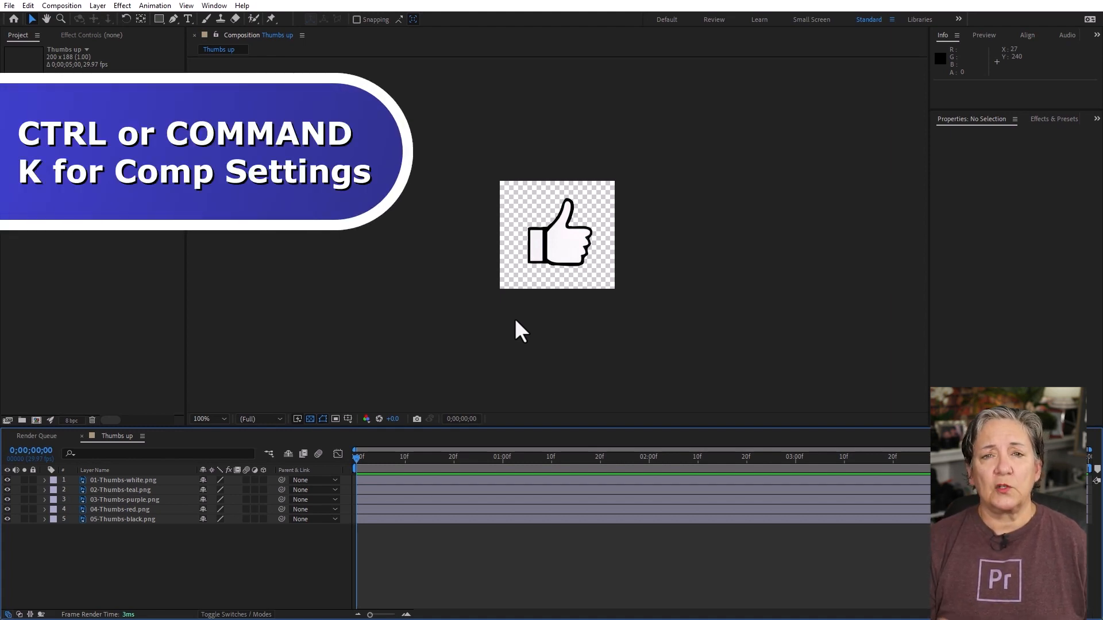
{"action": "key", "text": "ctrl+k"}
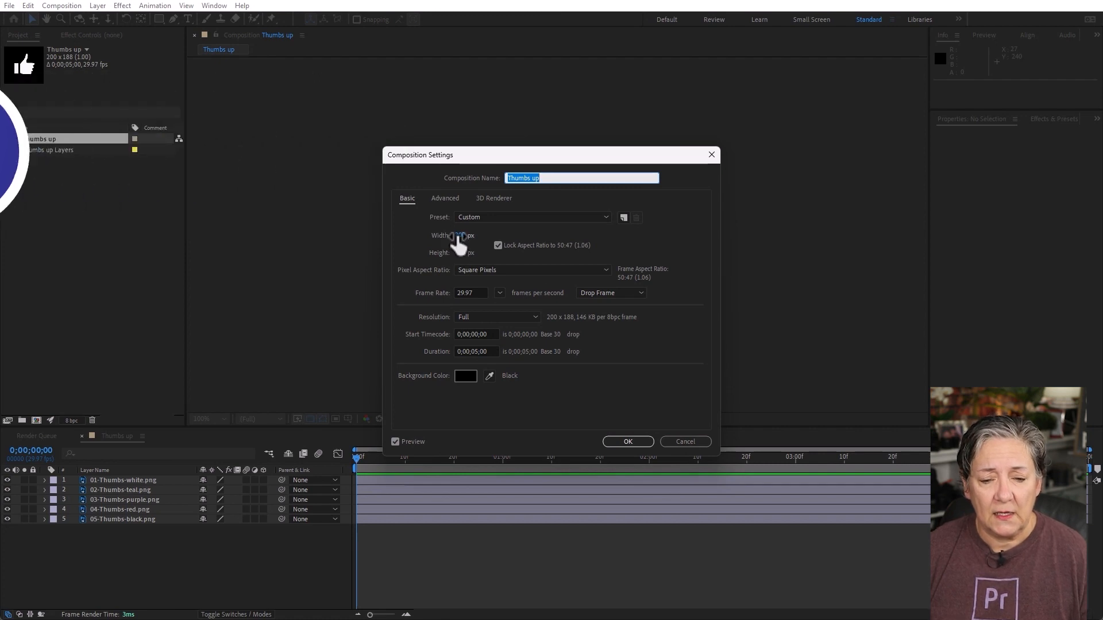
{"action": "left_click_drag", "start_coordinate": [459, 239], "coordinate": [494, 238]}
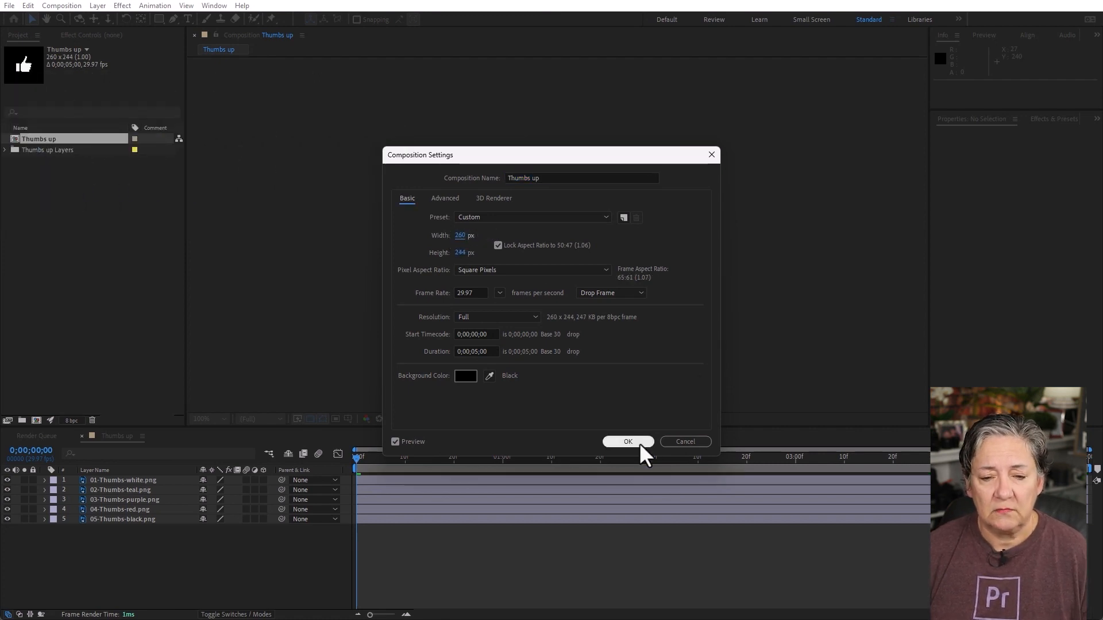
{"action": "left_click", "coordinate": [628, 442]}
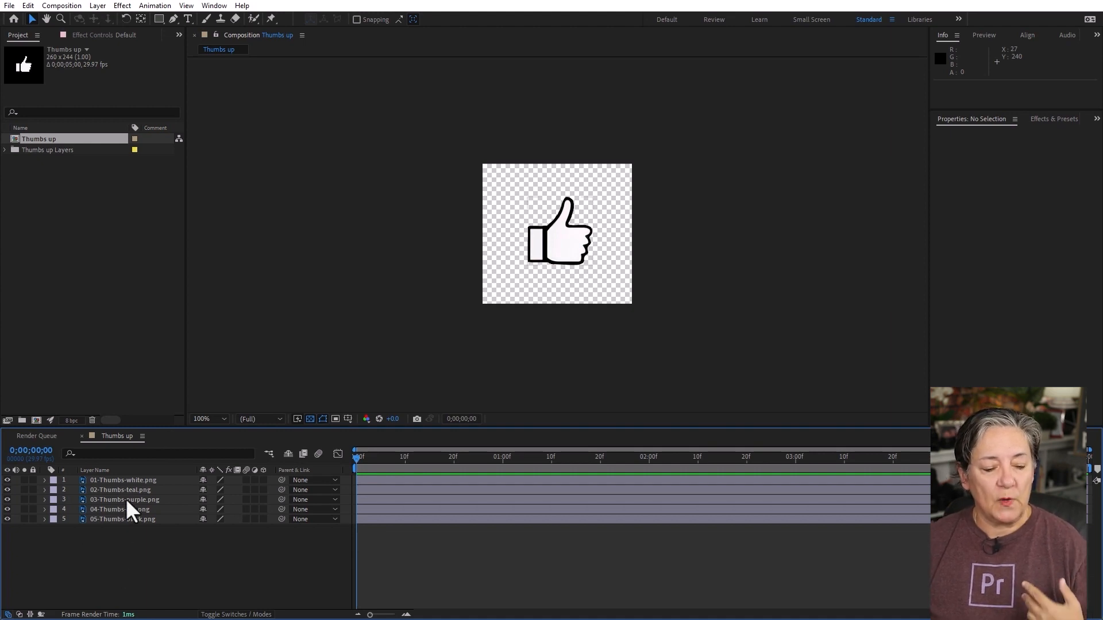
Temporarily hide the white and teal thumb layers to examine the colours underneath, restoring their visibility at the end.
{"action": "left_click", "coordinate": [7, 481]}
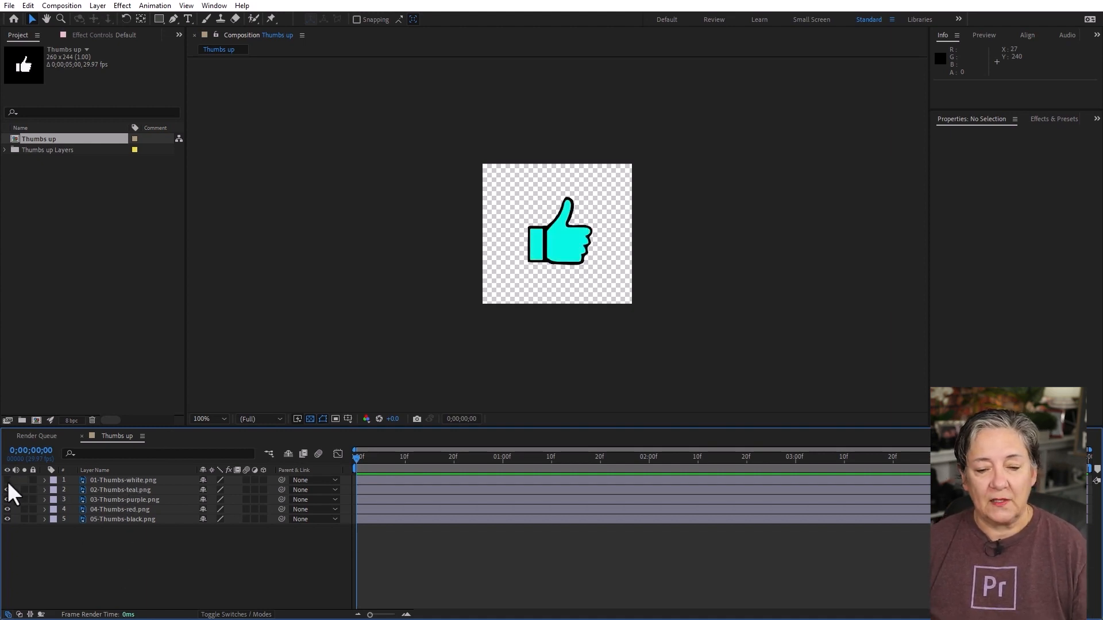
{"action": "left_click", "coordinate": [8, 490]}
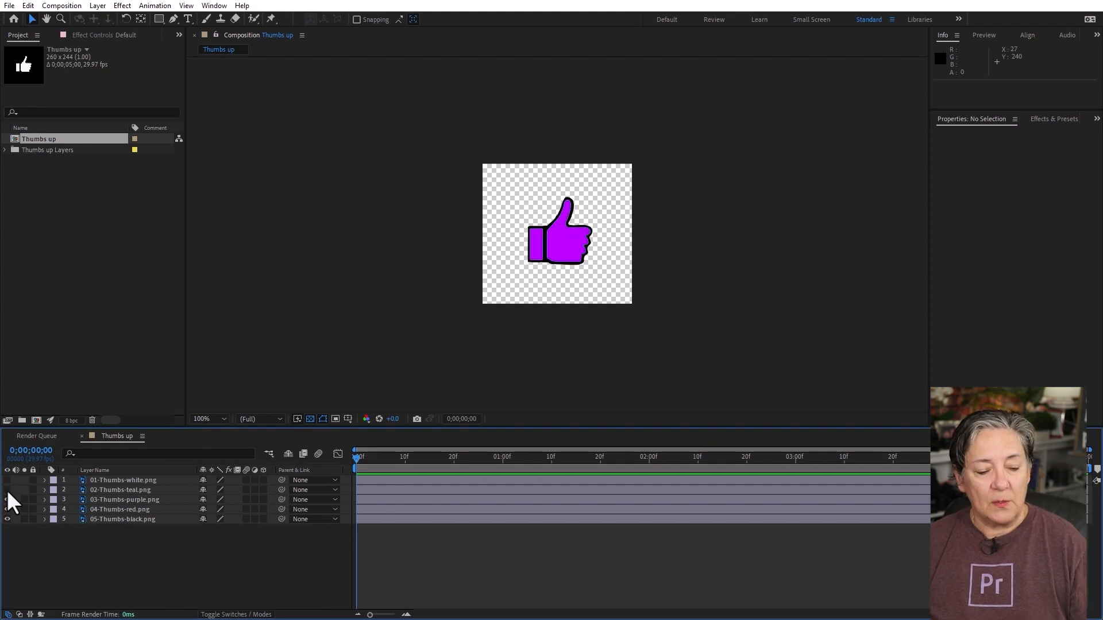
{"action": "left_click", "coordinate": [7, 486]}
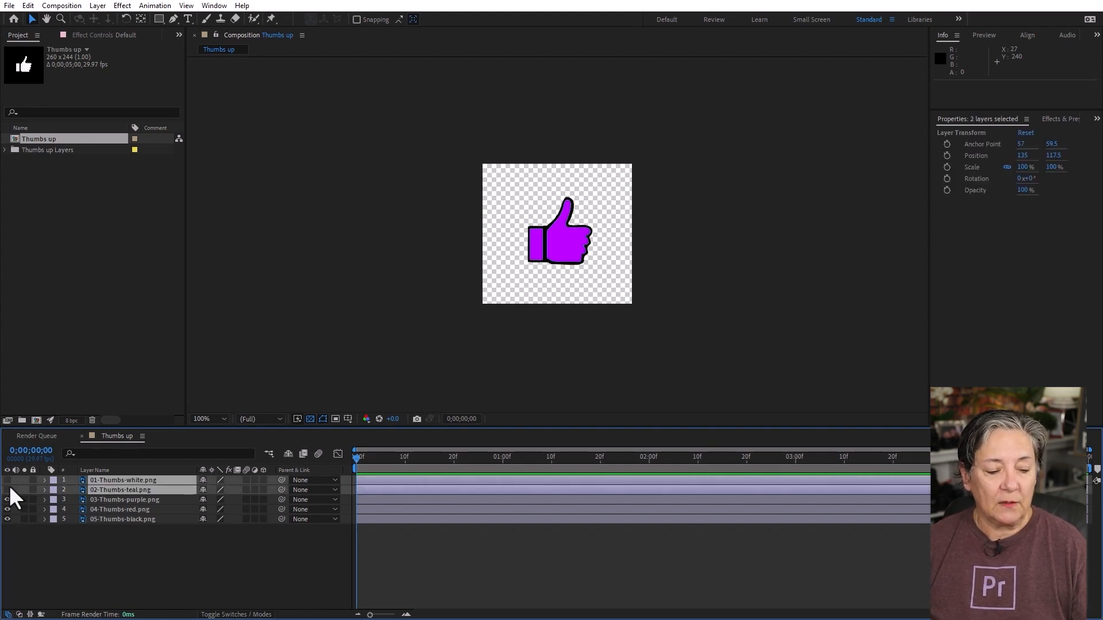
{"action": "left_click_drag", "start_coordinate": [7, 480], "coordinate": [7, 490]}
{"action": "left_click", "coordinate": [185, 560]}
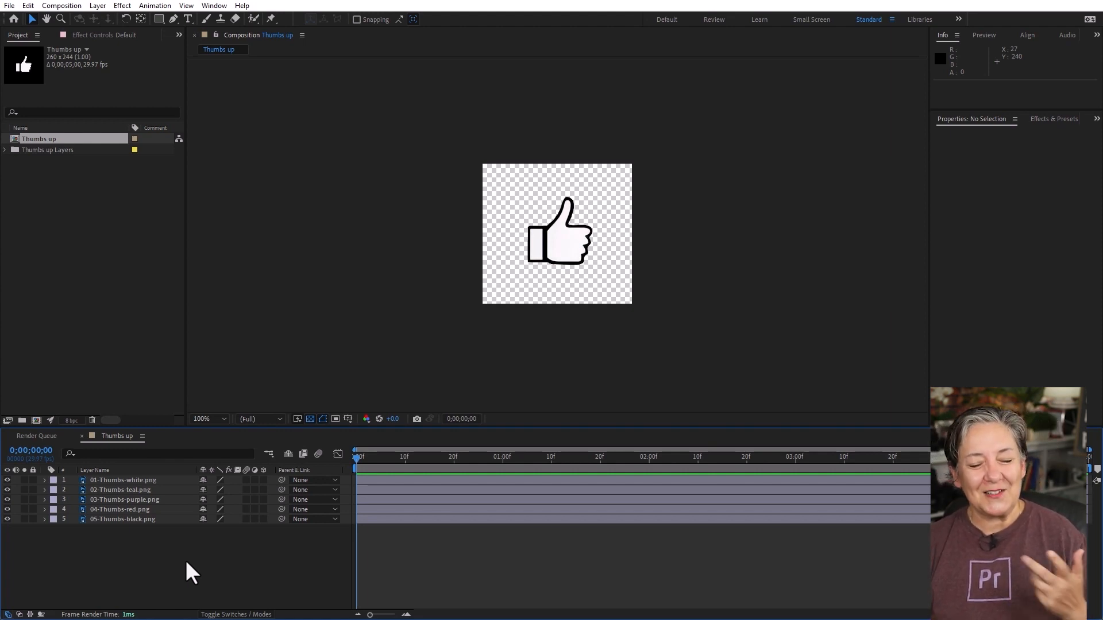
Trim the out points of all five thumb layers at 0;00;00;05.
{"action": "left_click_drag", "start_coordinate": [371, 457], "coordinate": [381, 457]}
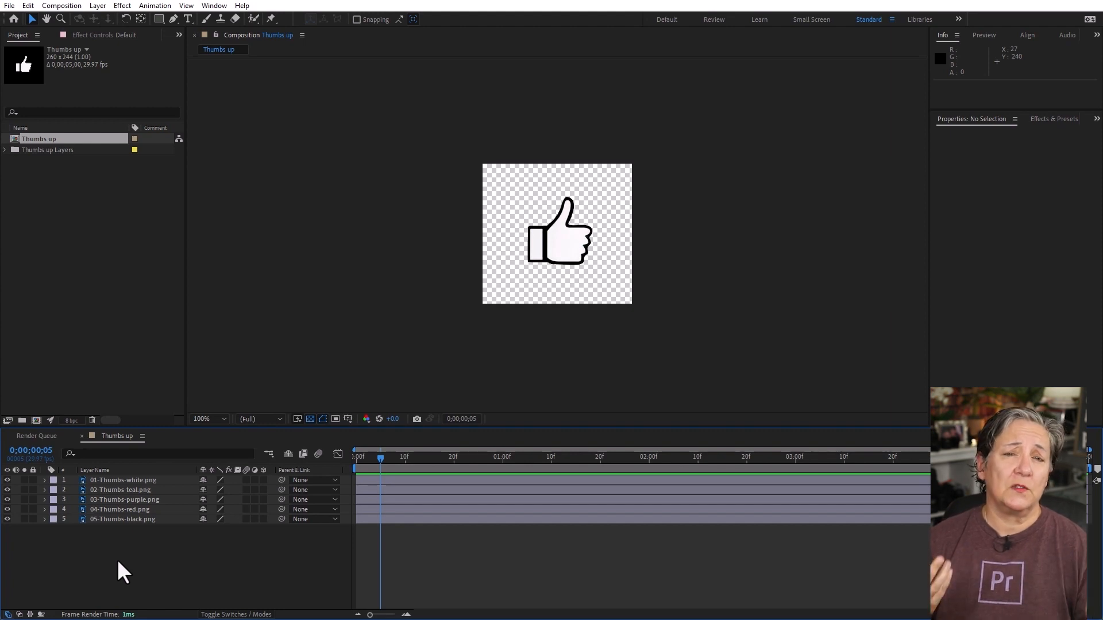
{"action": "left_click_drag", "start_coordinate": [138, 551], "coordinate": [91, 459]}
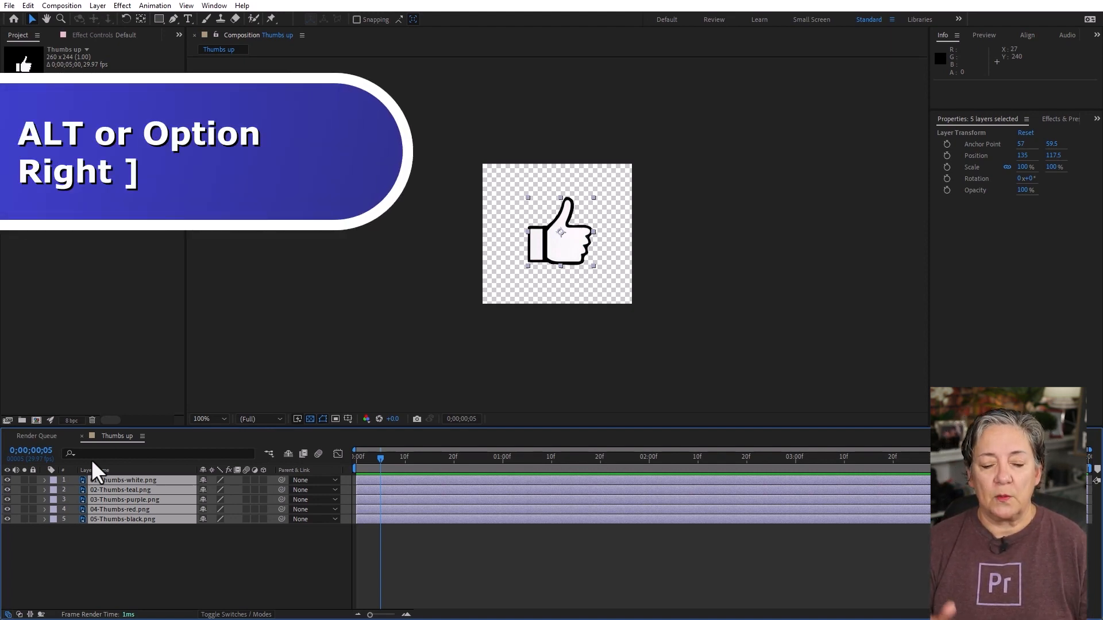
{"action": "key", "text": "alt+bracketright"}
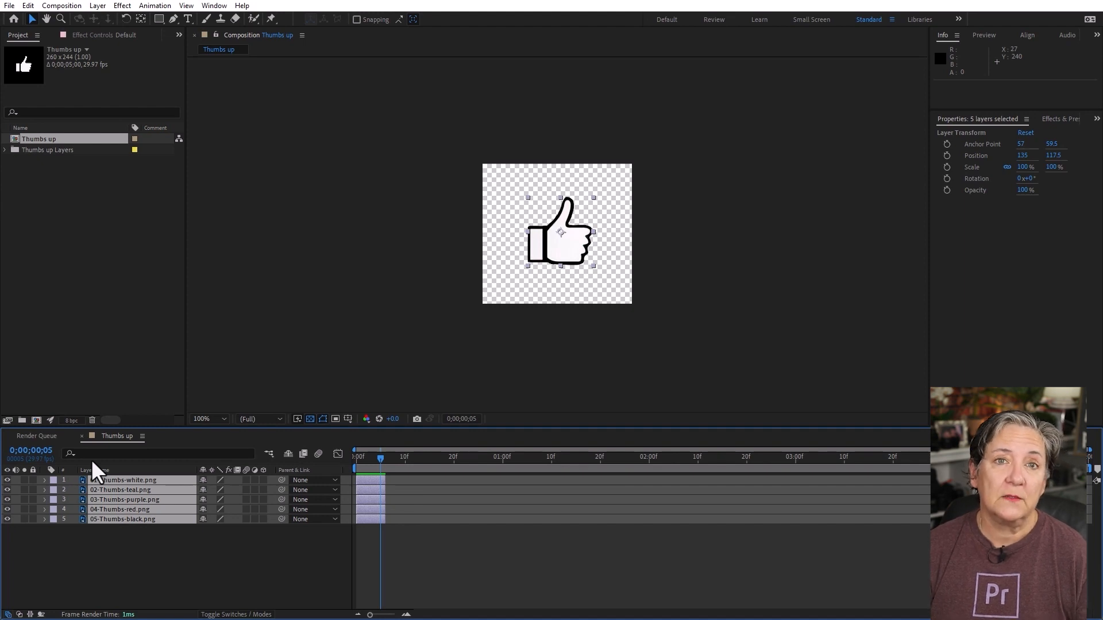
Add a 0% opacity keyframe to all five thumb layers at 0;00;00;05.
{"action": "key", "text": "t"}
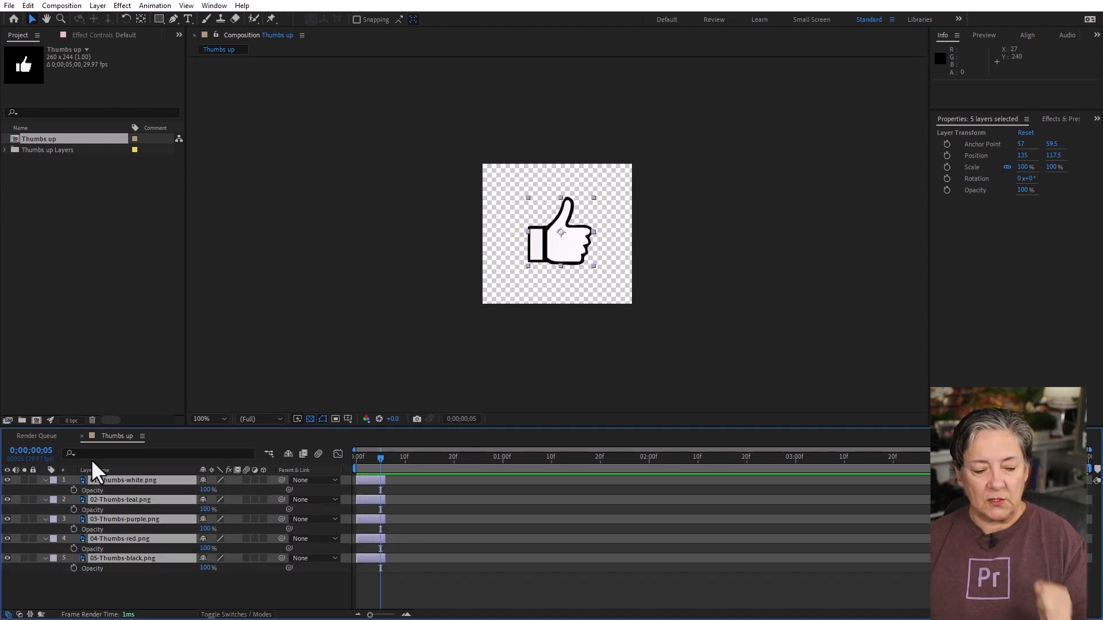
{"action": "left_click", "coordinate": [74, 491]}
{"action": "left_click_drag", "start_coordinate": [205, 490], "coordinate": [4, 526]}
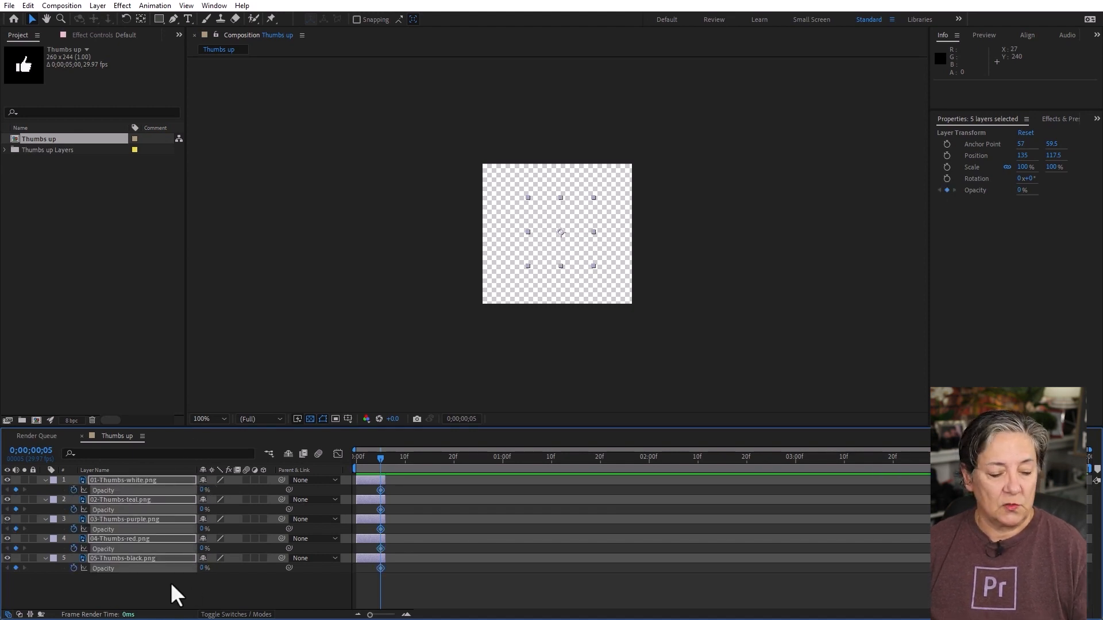
{"action": "left_click", "coordinate": [146, 589]}
Remove the opacity keyframing from the black thumb layer and set its opacity to 100%.
{"action": "left_click", "coordinate": [74, 569]}
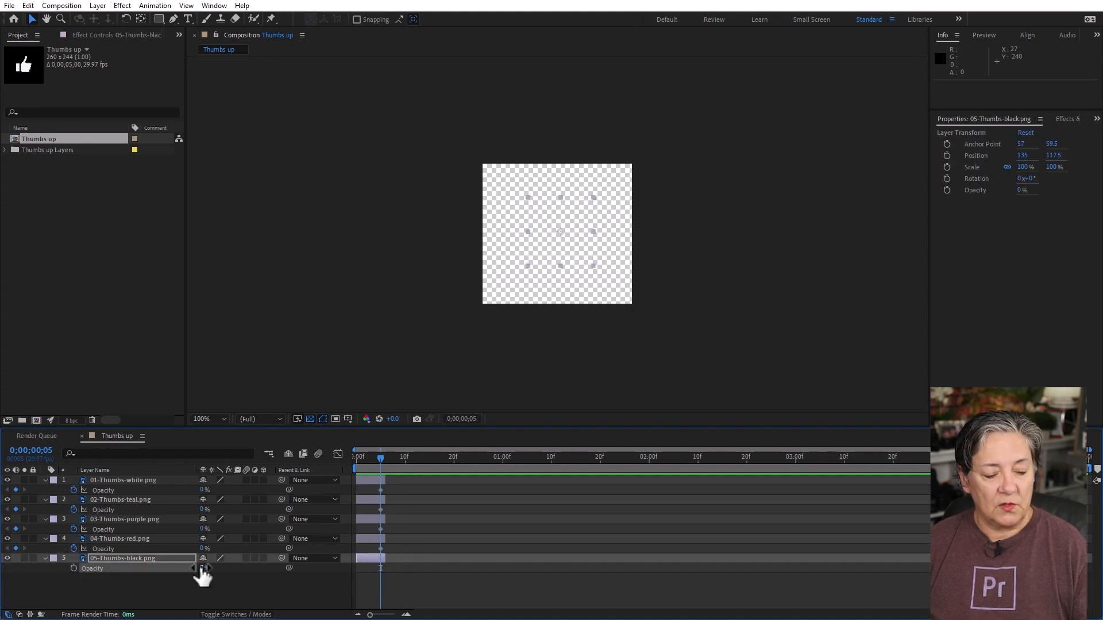
{"action": "left_click_drag", "start_coordinate": [204, 567], "coordinate": [575, 567]}
{"action": "left_click", "coordinate": [258, 595]}
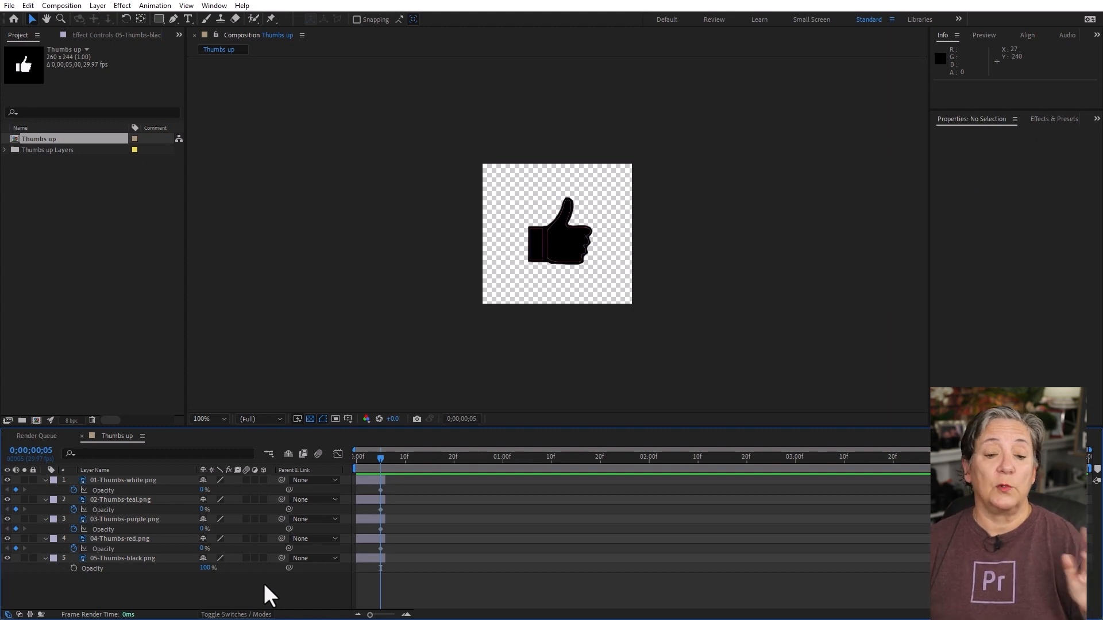
Add 100% opacity keyframes at 0;00;00;00 to the white, teal, purple and red thumb layers.
{"action": "left_click_drag", "start_coordinate": [371, 456], "coordinate": [213, 457]}
{"action": "left_click_drag", "start_coordinate": [43, 487], "coordinate": [150, 551]}
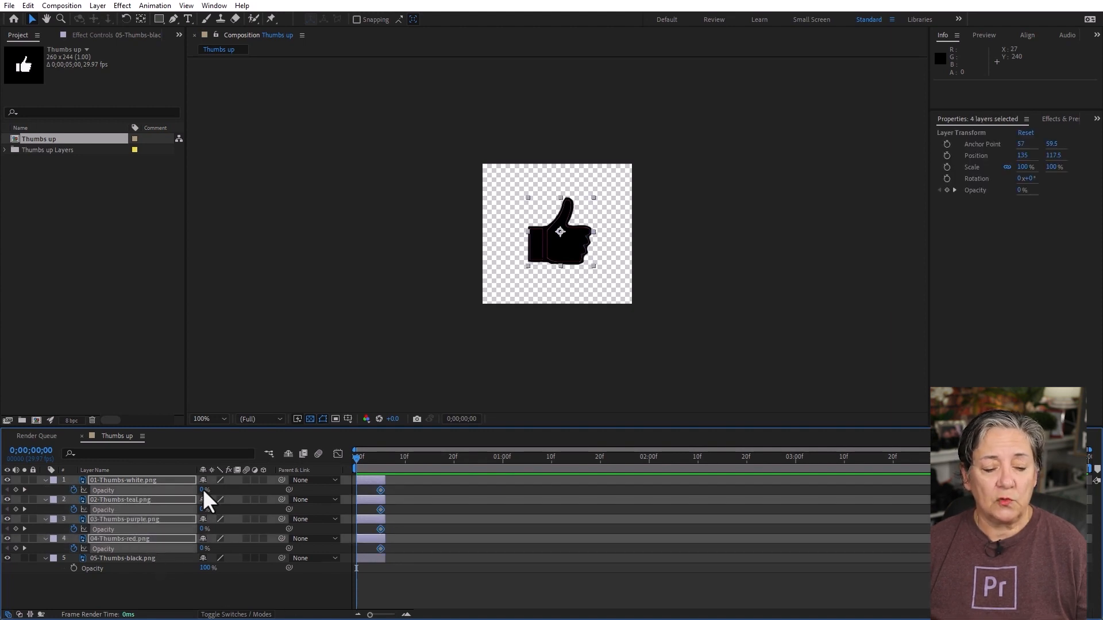
{"action": "key", "text": "alt+shift+t"}
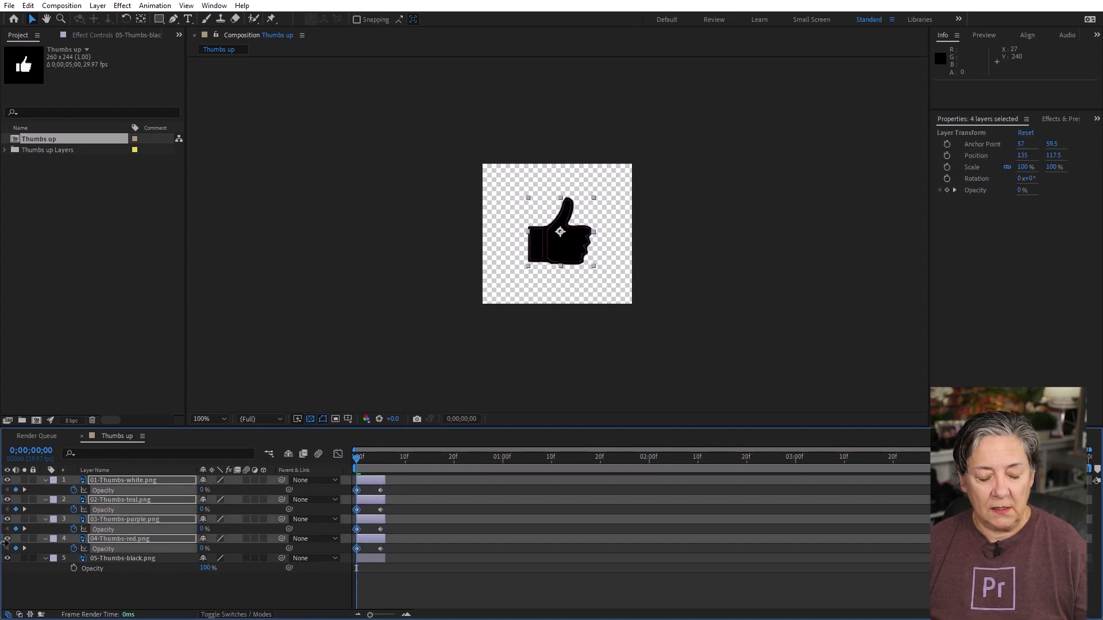
{"action": "left_click_drag", "start_coordinate": [5, 543], "coordinate": [362, 496]}
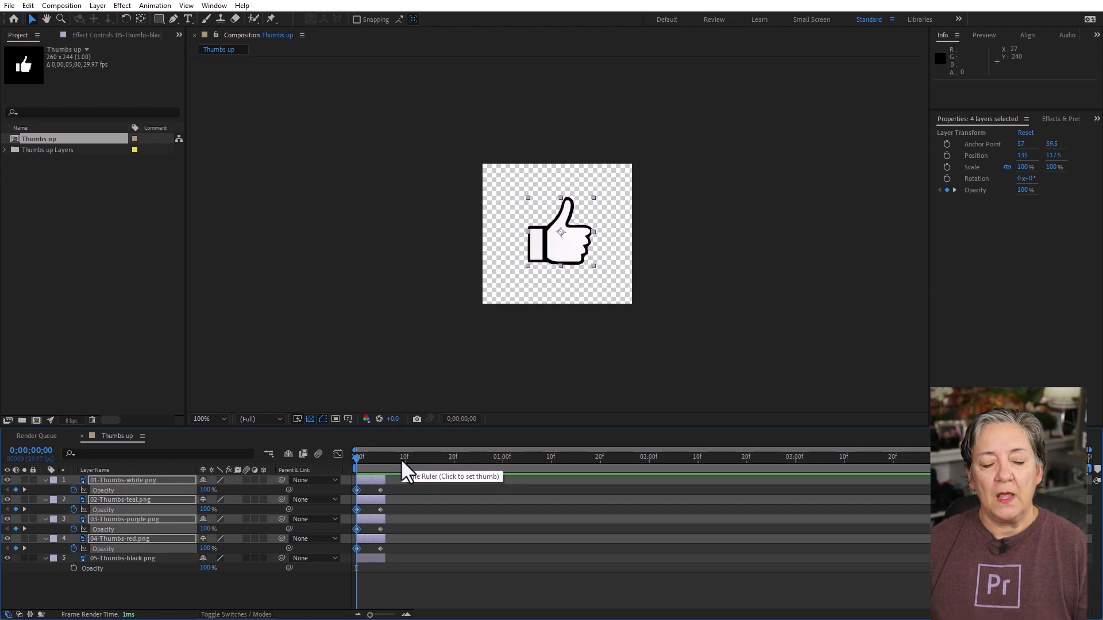
Sequence all five thumb layers in order from white to black with Sequence Layers, without overlap.
{"action": "left_click_drag", "start_coordinate": [143, 585], "coordinate": [131, 471]}
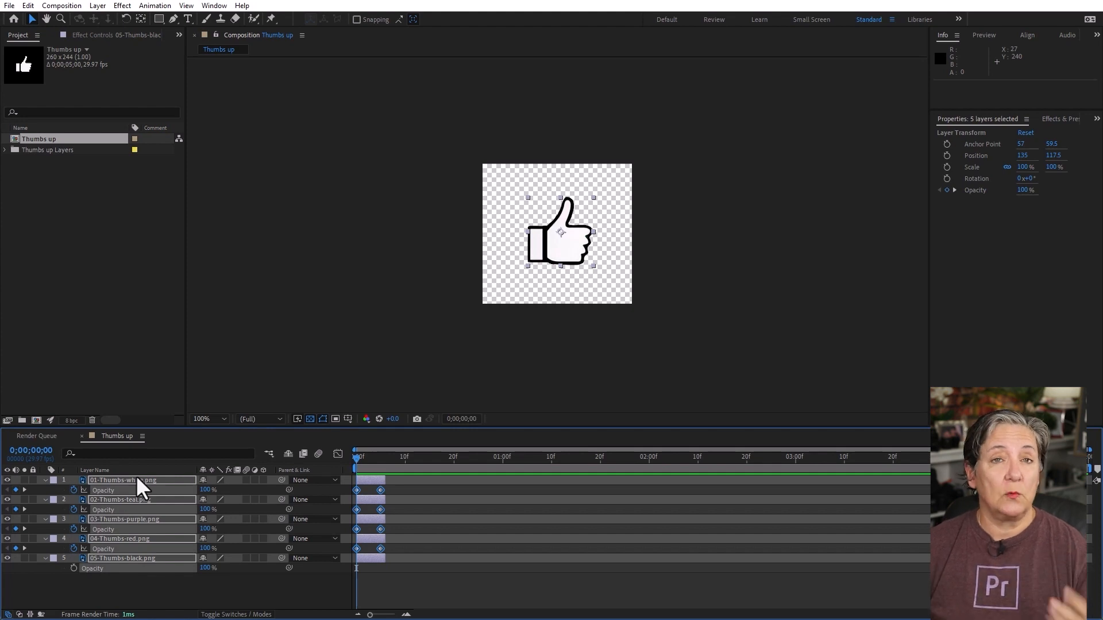
{"action": "left_click", "coordinate": [140, 577]}
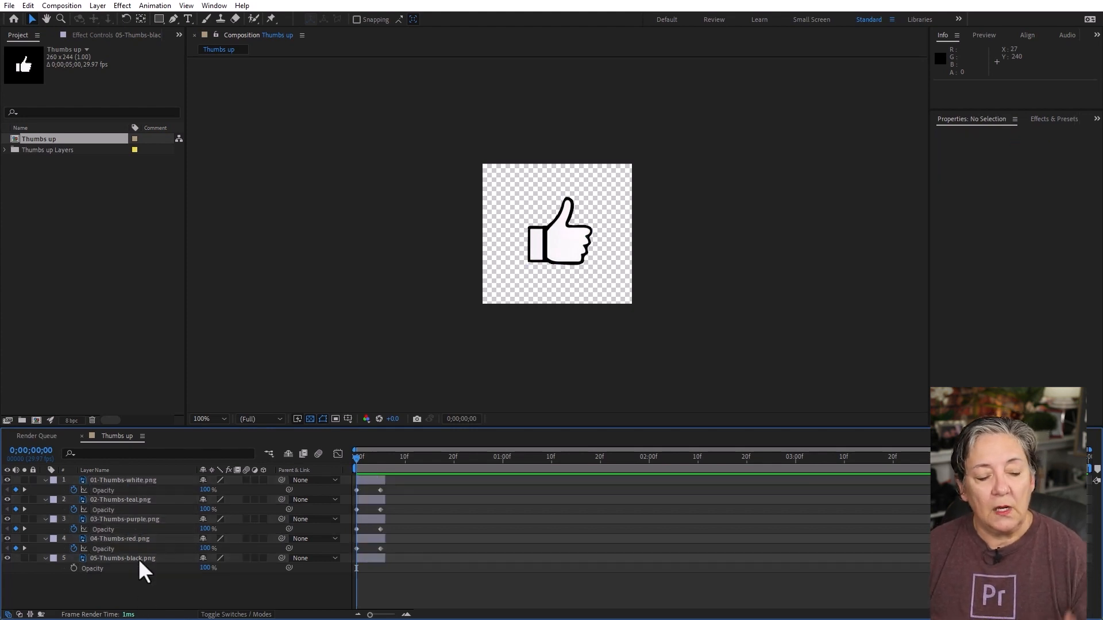
{"action": "left_click", "coordinate": [137, 479]}
{"action": "left_click", "coordinate": [135, 500], "text": "shift"}
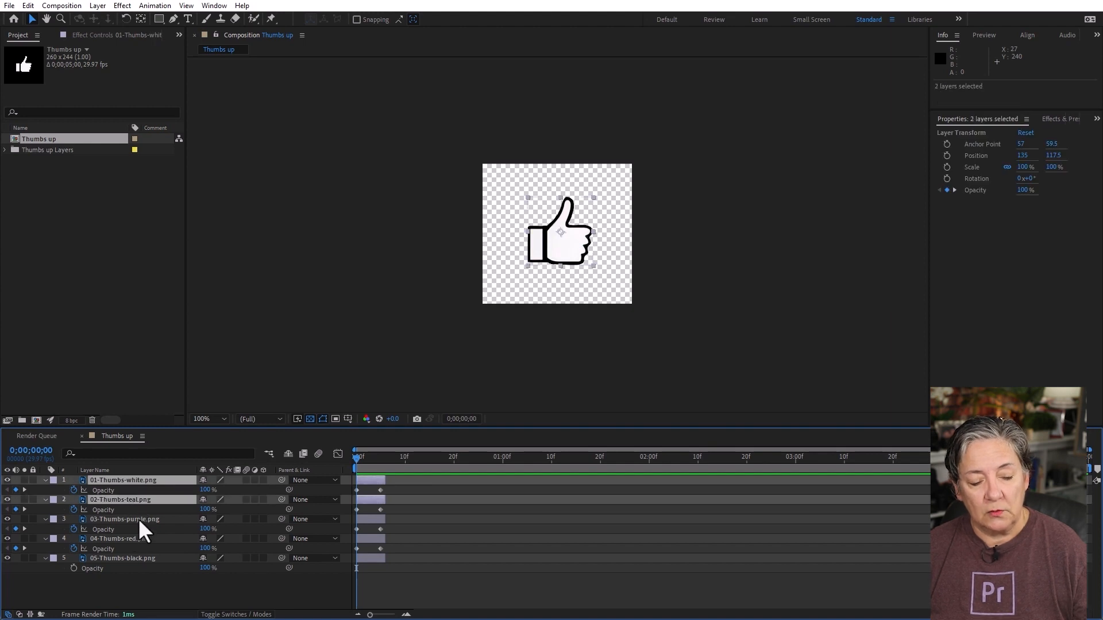
{"action": "left_click", "coordinate": [139, 519], "text": "shift"}
{"action": "left_click", "coordinate": [136, 538], "text": "shift"}
{"action": "left_click", "coordinate": [139, 559], "text": "shift"}
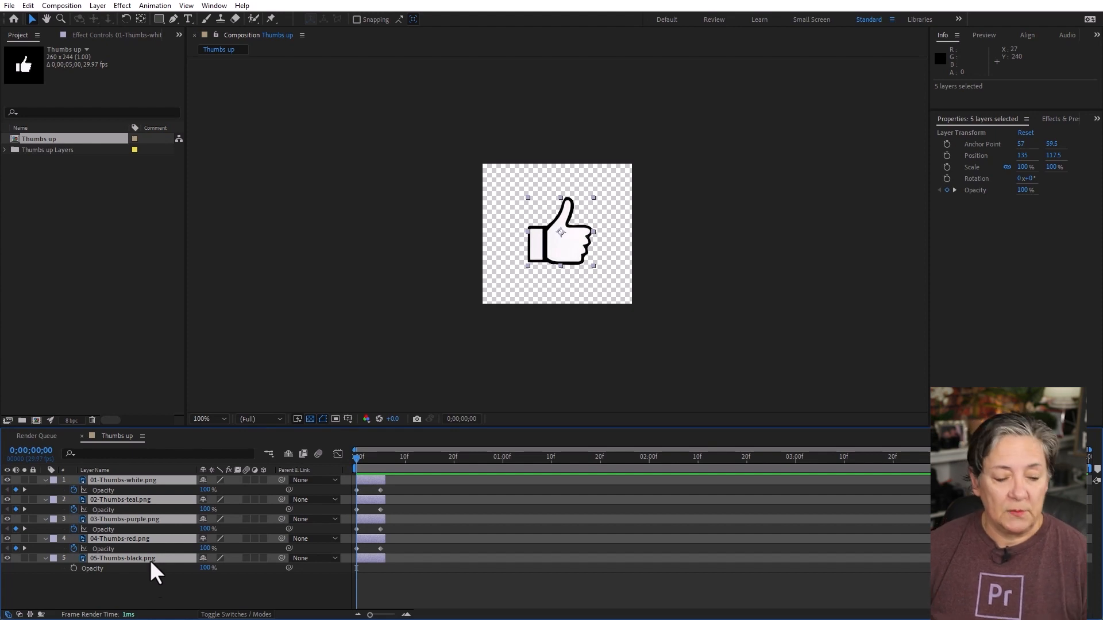
{"action": "right_click", "coordinate": [167, 499]}
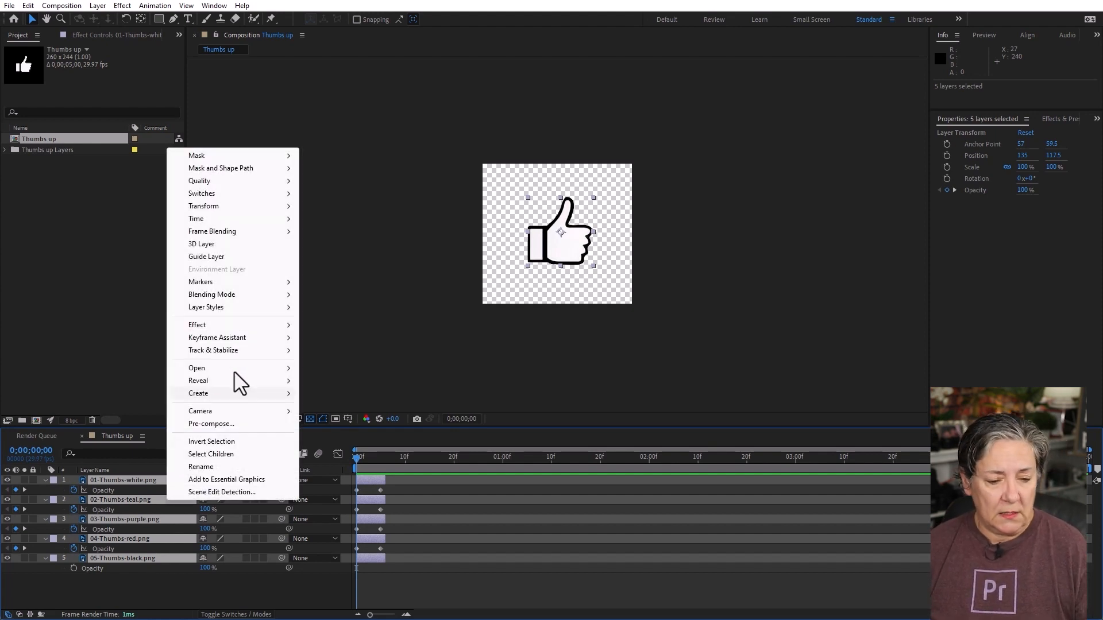
{"action": "mouse_move", "coordinate": [237, 339]}
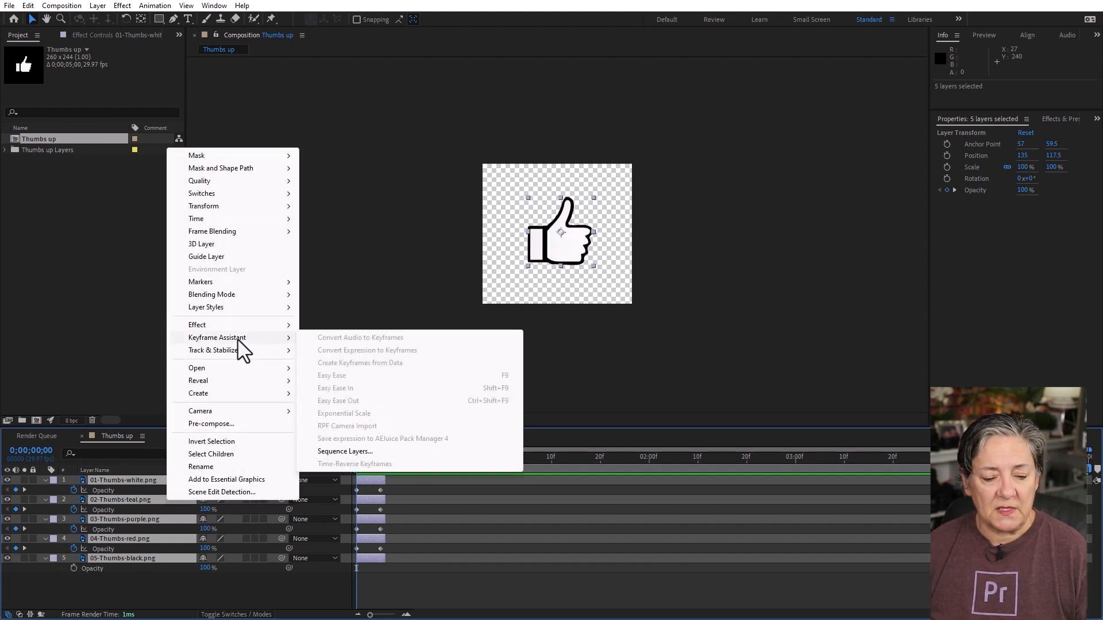
{"action": "left_click", "coordinate": [378, 451]}
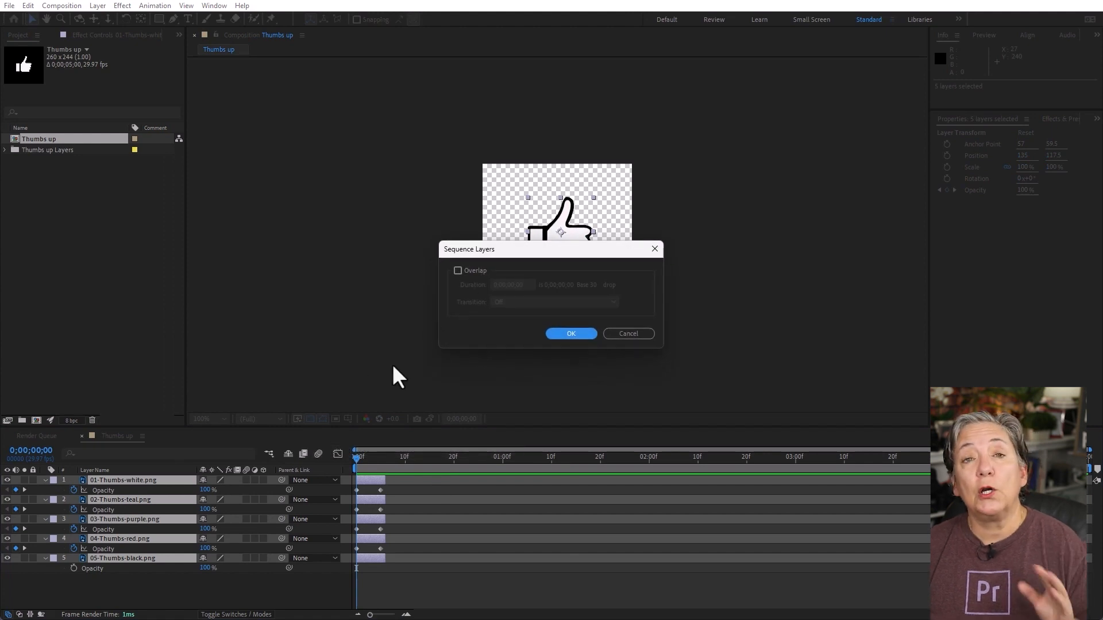
{"action": "left_click", "coordinate": [572, 333]}
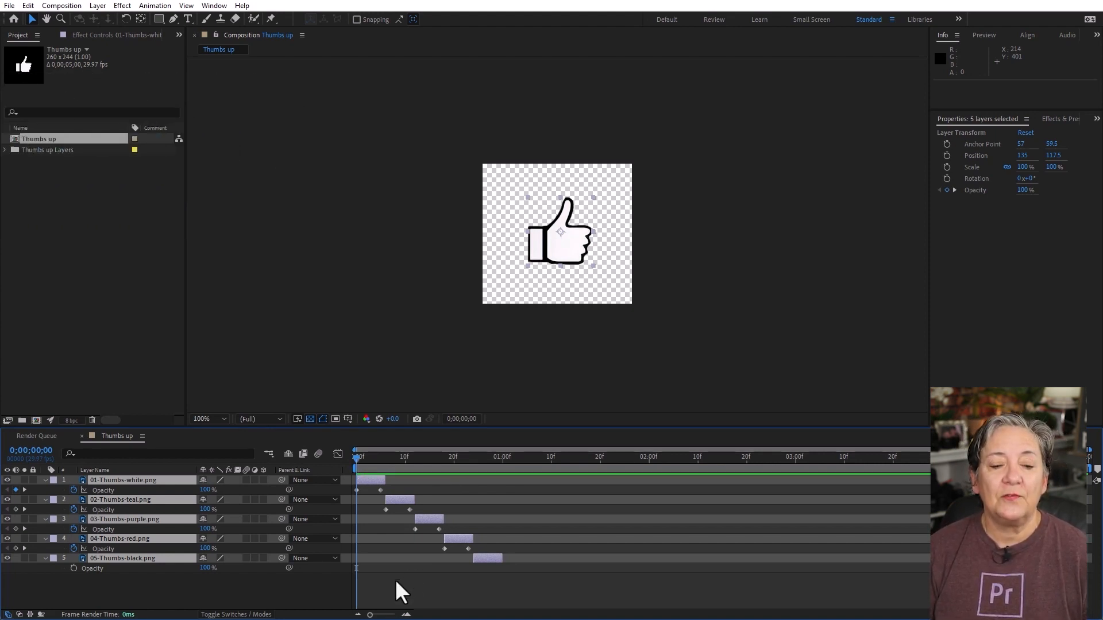
Trim the in and out points of all five thumb layers so they span the composition from 0;00;00;00 to 0;00;04;29.
{"action": "key", "text": "alt+bracketleft"}
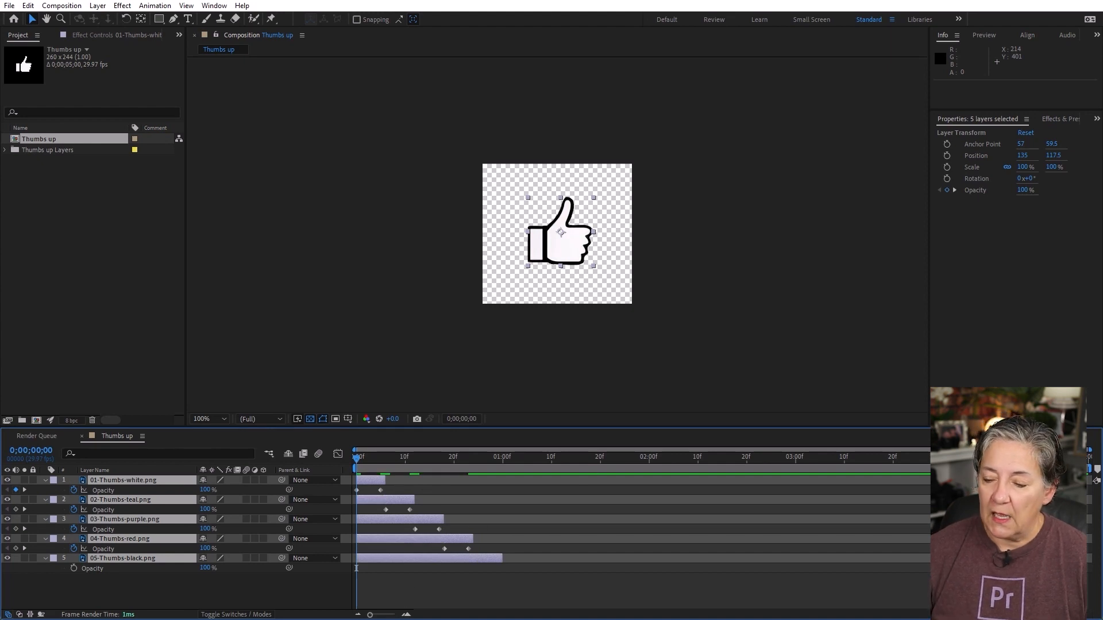
{"action": "left_click", "coordinate": [1086, 459]}
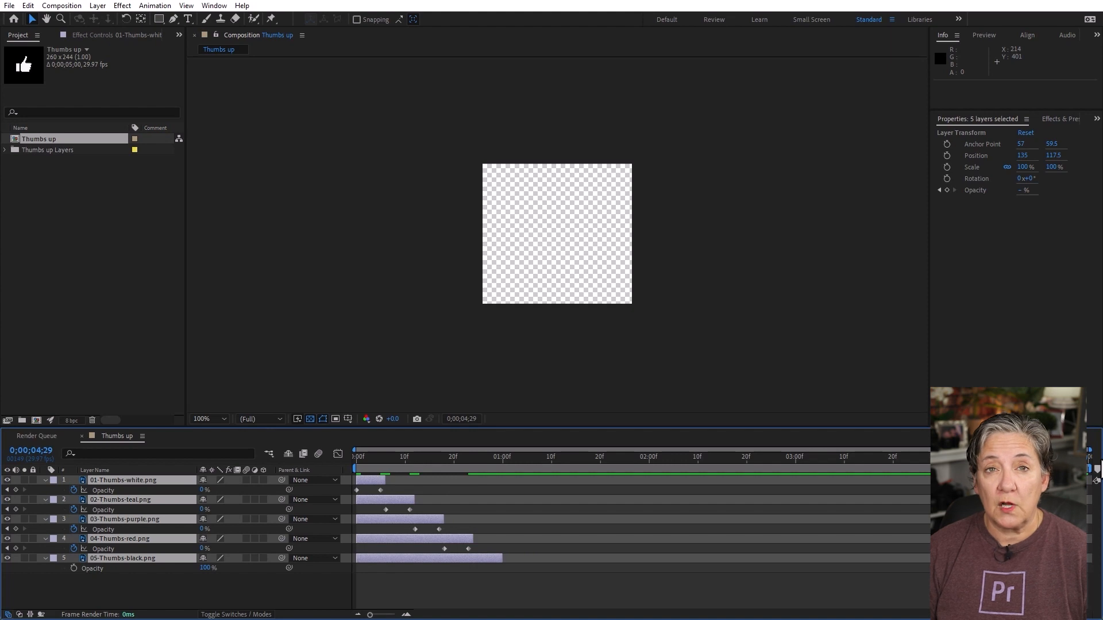
{"action": "key", "text": "alt+]"}
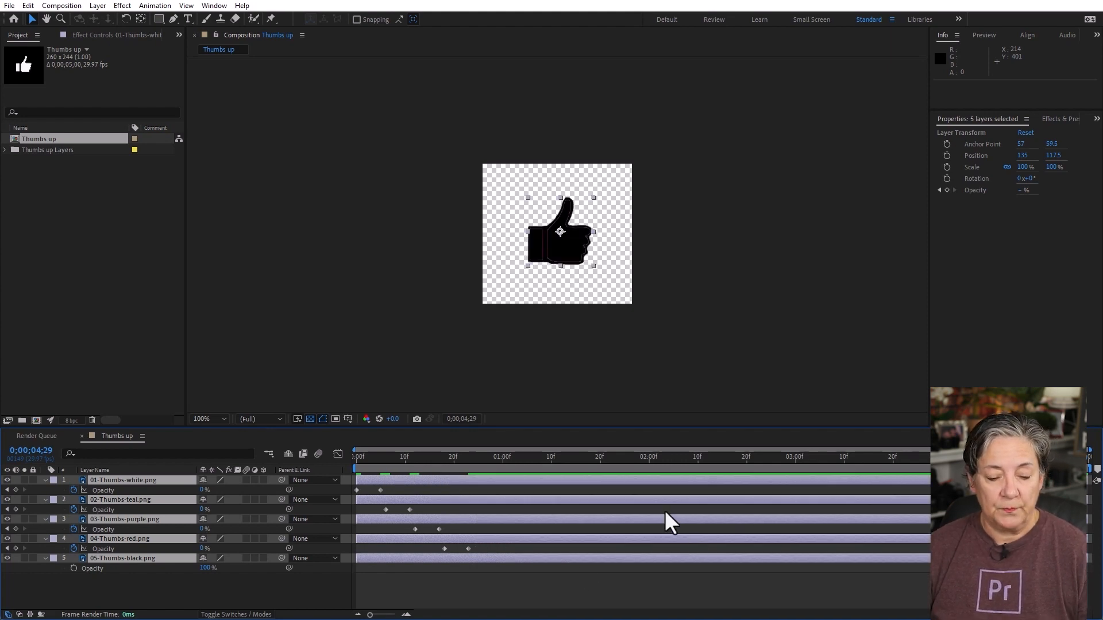
{"action": "left_click", "coordinate": [493, 602]}
Preview the thumb's colour fades from the start of the composition.
{"action": "left_click_drag", "start_coordinate": [372, 455], "coordinate": [328, 463]}
{"action": "key", "text": "space"}
{"action": "key", "text": "space"}
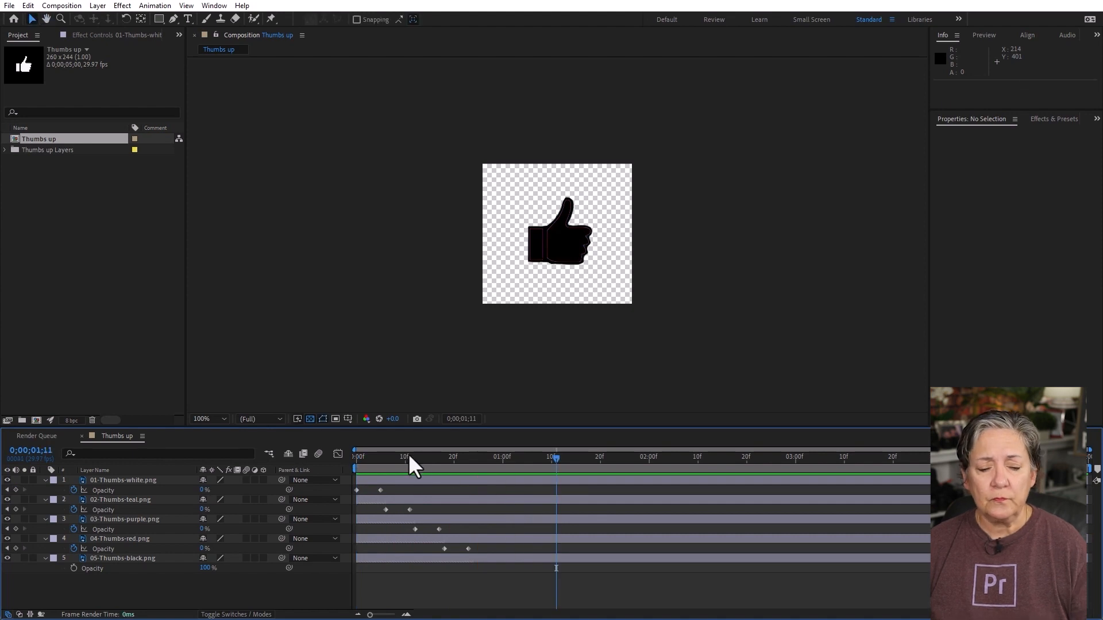
{"action": "left_click_drag", "start_coordinate": [396, 460], "coordinate": [329, 474]}
{"action": "key", "text": "space"}
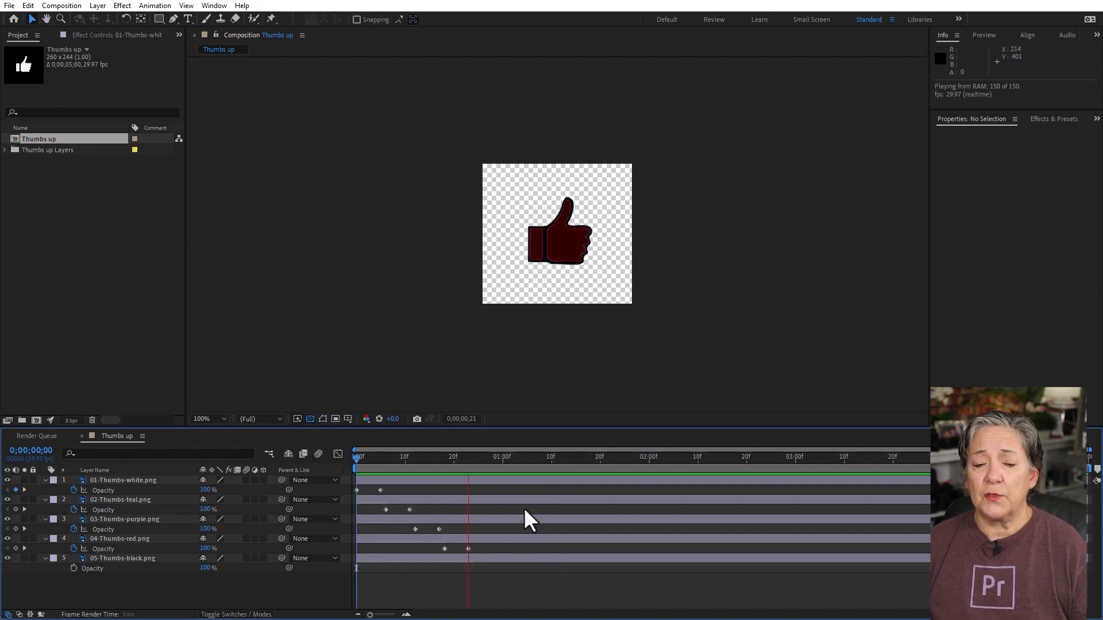
{"action": "left_click_drag", "start_coordinate": [401, 455], "coordinate": [445, 457]}
{"action": "left_click_drag", "start_coordinate": [357, 480], "coordinate": [521, 457]}
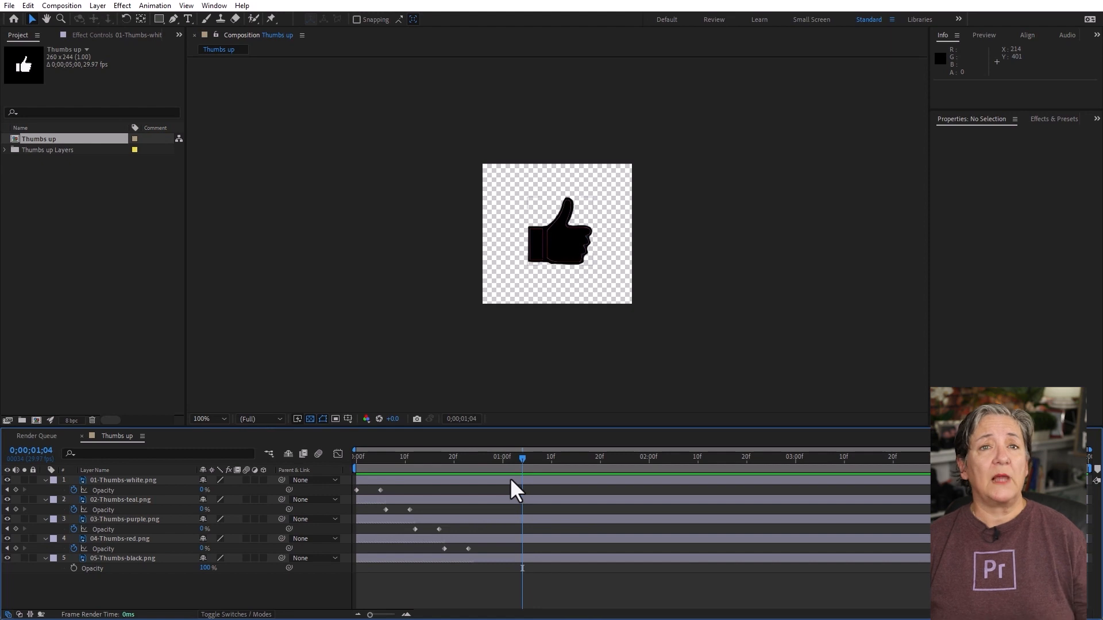
Pre-compose all five thumb layers as "Thumbs Animated", moving all attributes into the new composition.
{"action": "left_click_drag", "start_coordinate": [162, 597], "coordinate": [57, 457]}
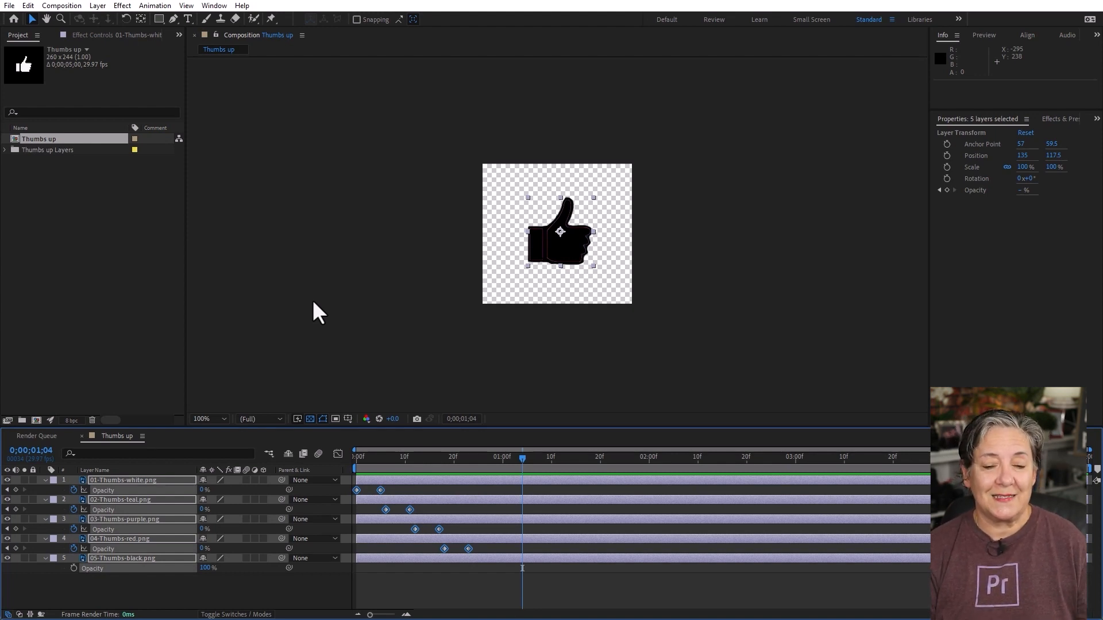
{"action": "key", "text": "ctrl+shift+c"}
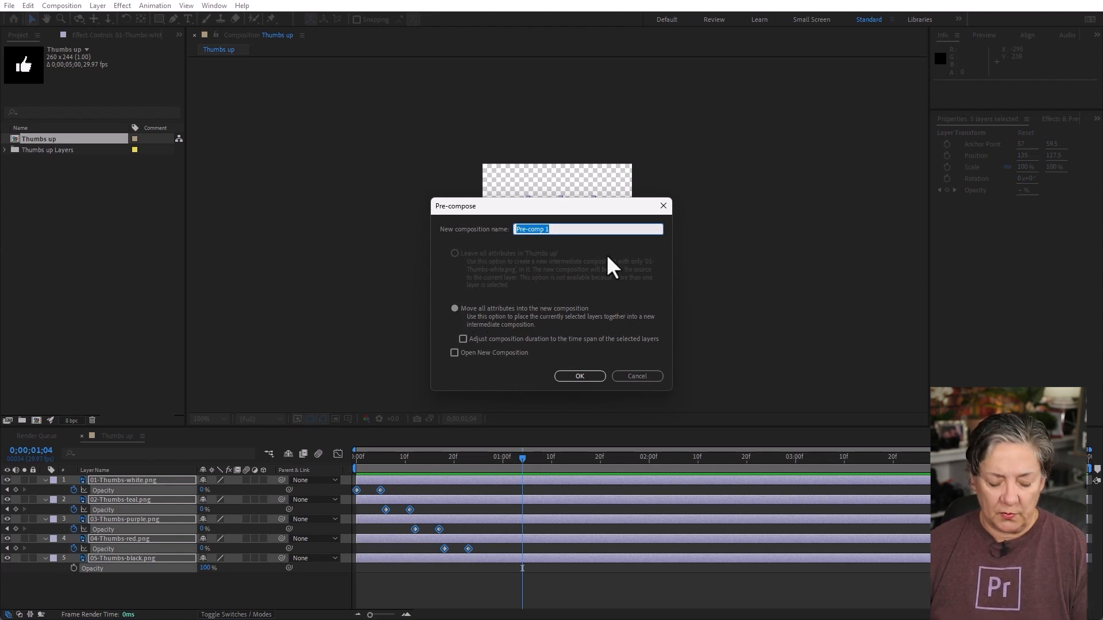
{"action": "type", "text": "Thum"}
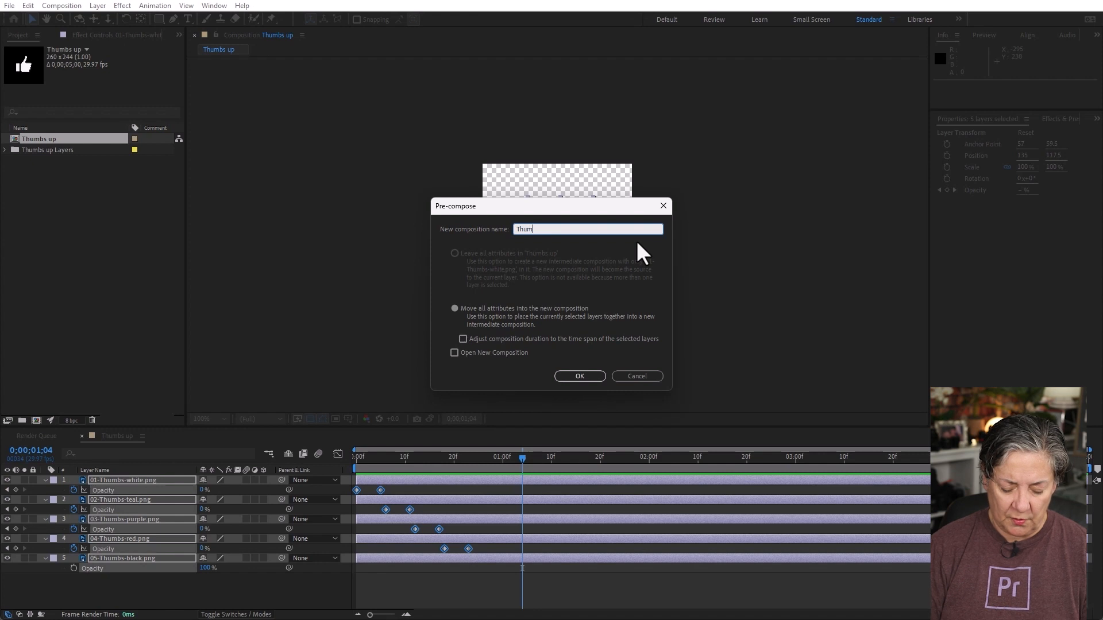
{"action": "type", "text": "bs Animated"}
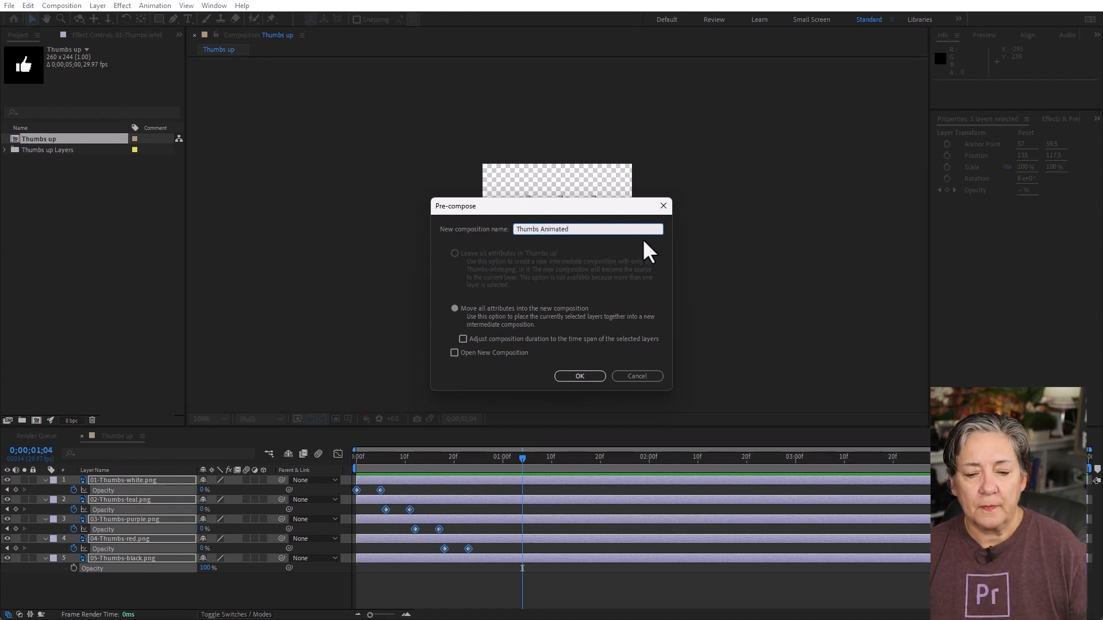
{"action": "left_click", "coordinate": [586, 377]}
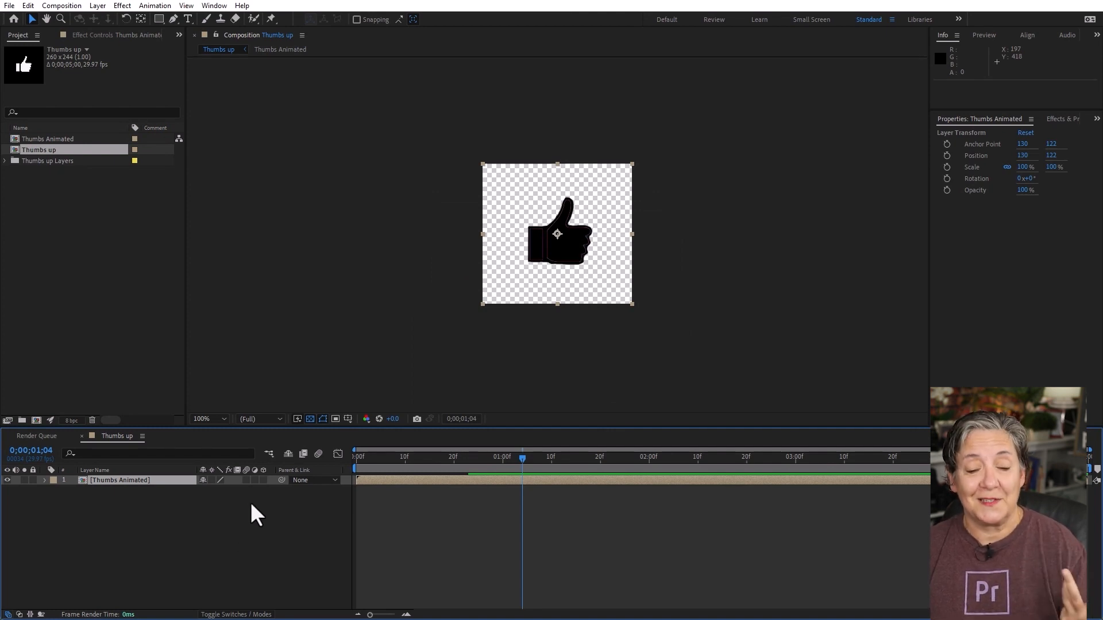
Move the Thumbs Animated layer's anchor point to the lower-left corner of the cuff, at about 85, 166.
{"action": "key", "text": "Home"}
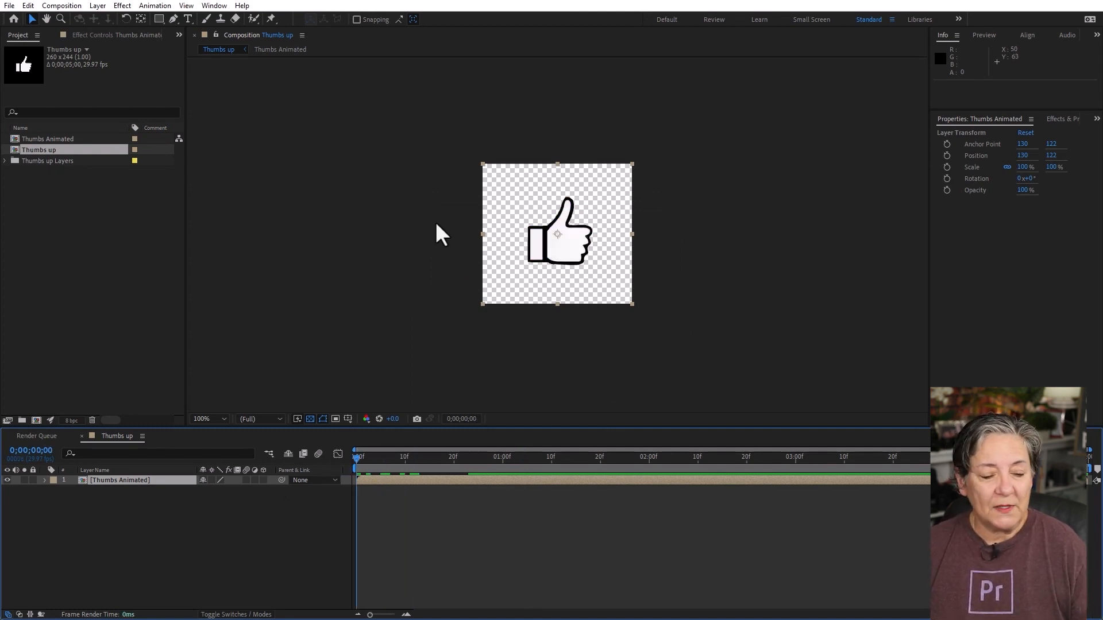
{"action": "left_click", "coordinate": [141, 19]}
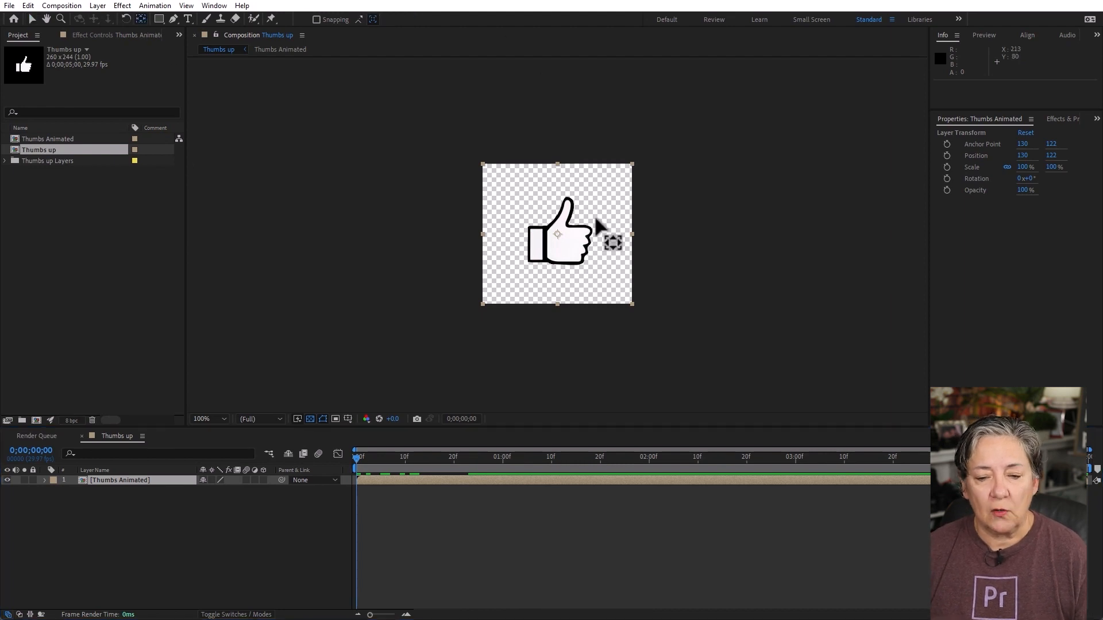
{"action": "left_click_drag", "start_coordinate": [558, 238], "coordinate": [531, 260]}
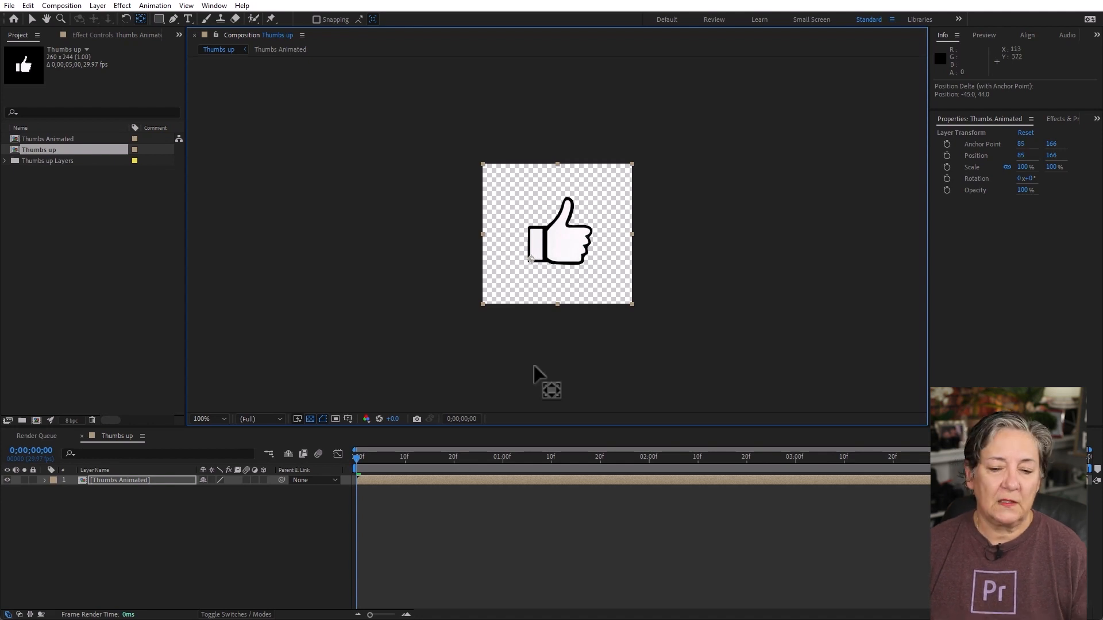
Add starting scale and rotation keyframes to the Thumbs Animated layer at 0;00;00;00.
{"action": "left_click", "coordinate": [115, 481]}
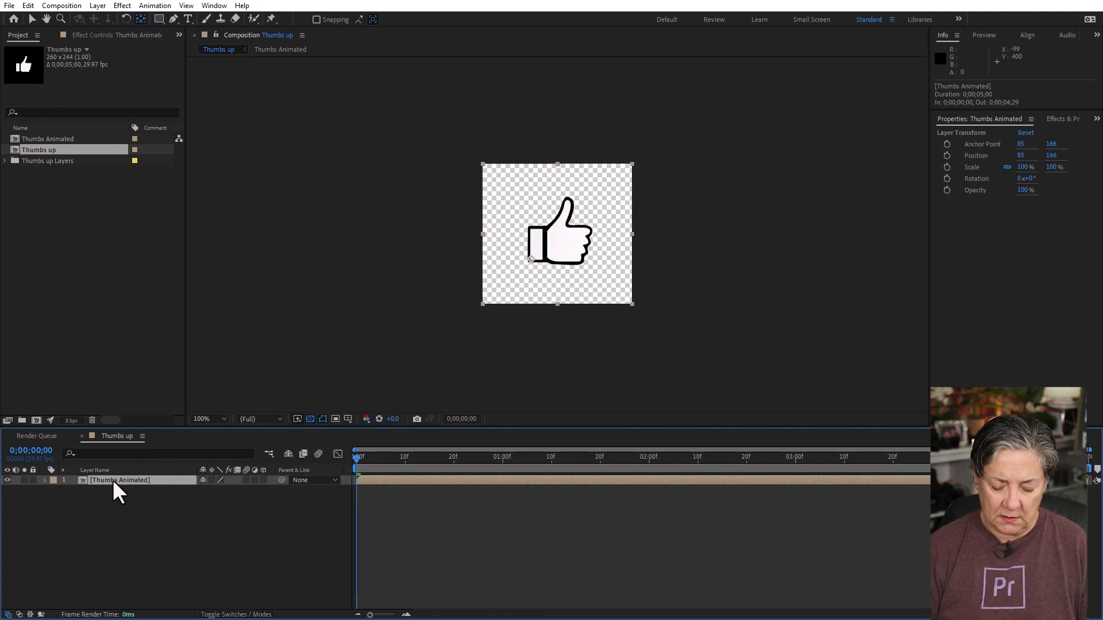
{"action": "key", "text": "s"}
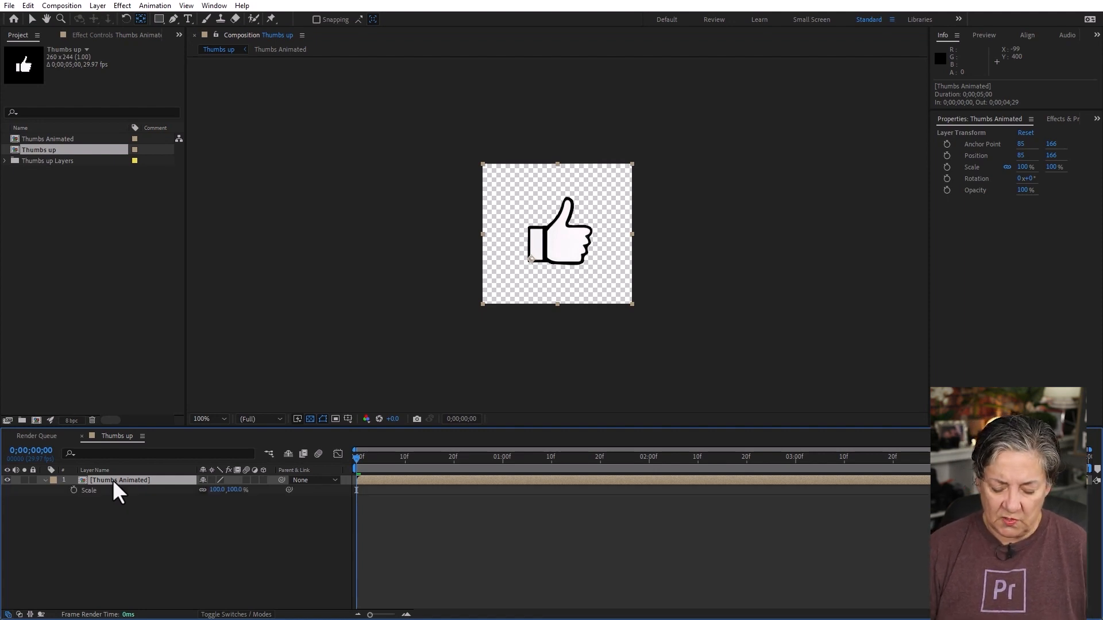
{"action": "key", "text": "shift+r"}
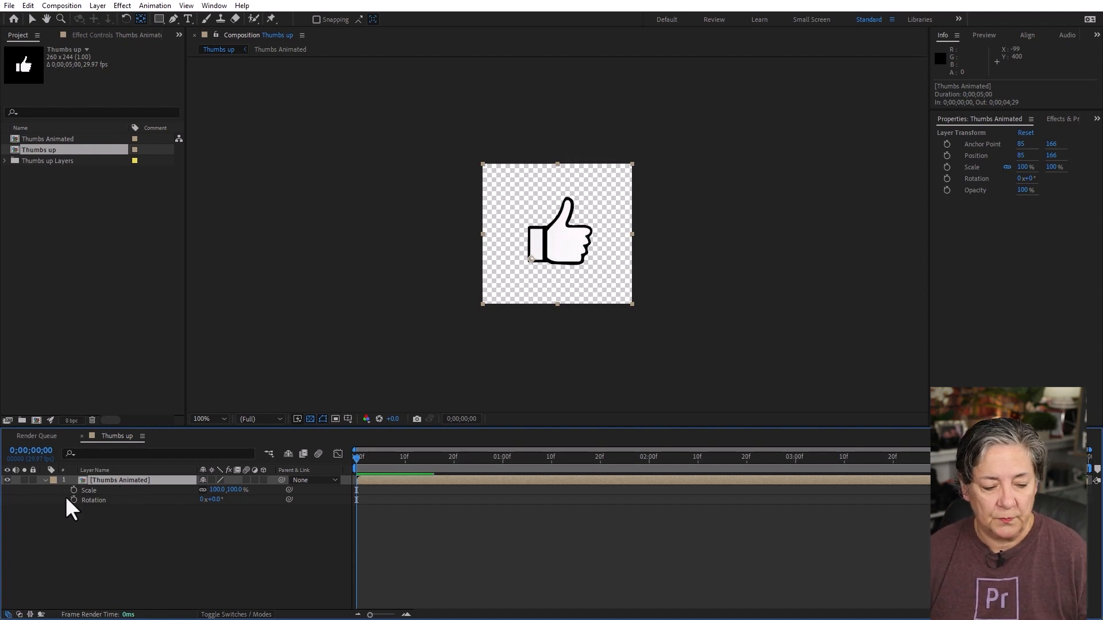
{"action": "left_click_drag", "start_coordinate": [73, 490], "coordinate": [73, 500]}
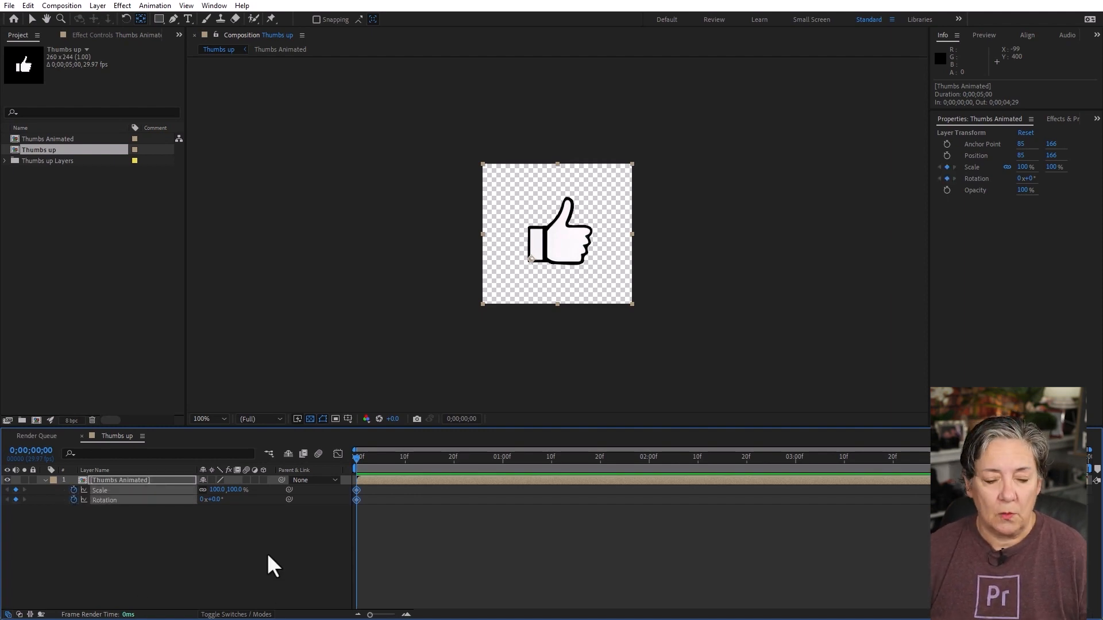
At 0;00;00;06, rotate the thumb to -37° and set its unlinked scale to 112% by 122%.
{"action": "left_click", "coordinate": [385, 458]}
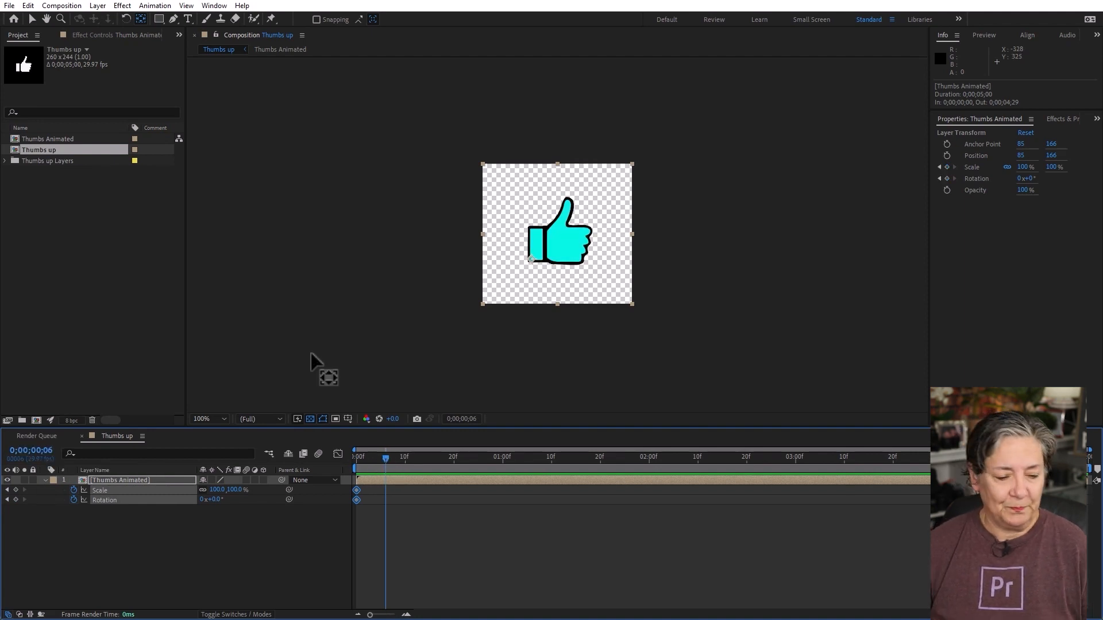
{"action": "left_click_drag", "start_coordinate": [216, 499], "coordinate": [200, 500]}
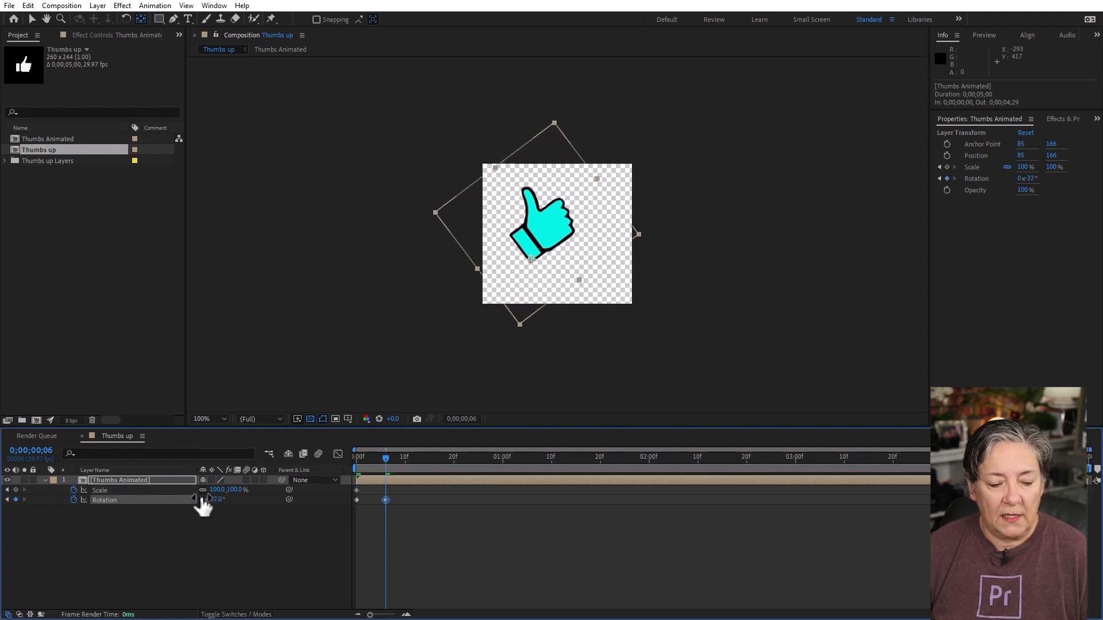
{"action": "left_click", "coordinate": [203, 490]}
{"action": "mouse_move", "coordinate": [237, 490]}
{"action": "left_mouse_down"}
{"action": "mouse_move", "coordinate": [251, 486]}
{"action": "mouse_move", "coordinate": [223, 489]}
{"action": "left_mouse_up"}
At 0;00;00;10, reset the Thumbs Animated layer's scale and rotation to their defaults as new keyframes.
{"action": "left_click_drag", "start_coordinate": [399, 460], "coordinate": [405, 462]}
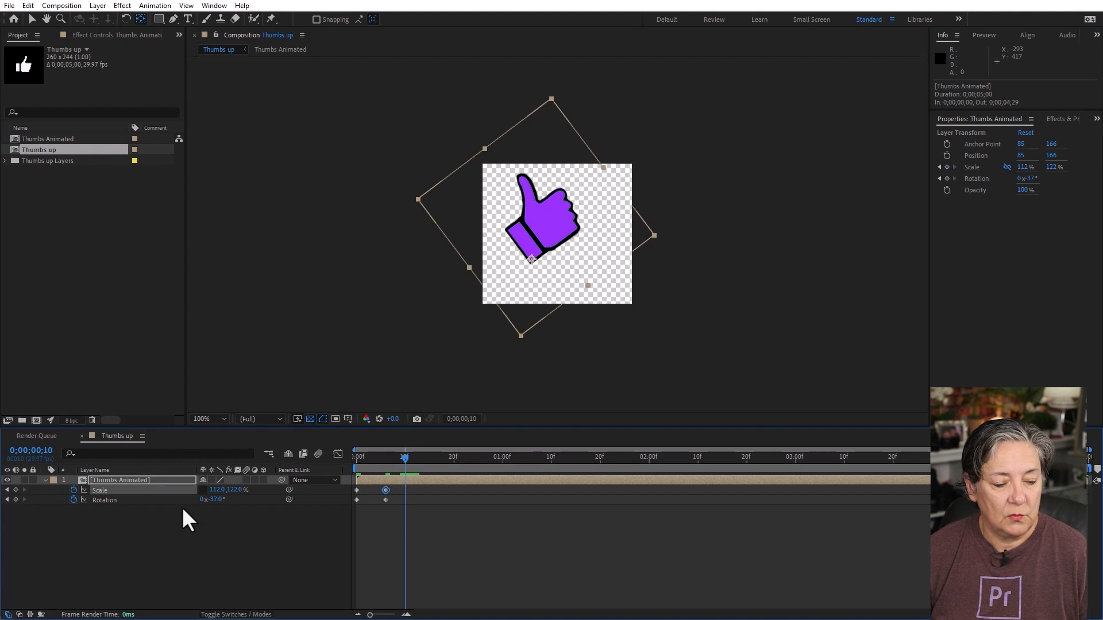
{"action": "left_click", "coordinate": [107, 489]}
{"action": "left_click", "coordinate": [112, 500], "text": "shift"}
{"action": "right_click", "coordinate": [111, 500]}
{"action": "left_click", "coordinate": [163, 431]}
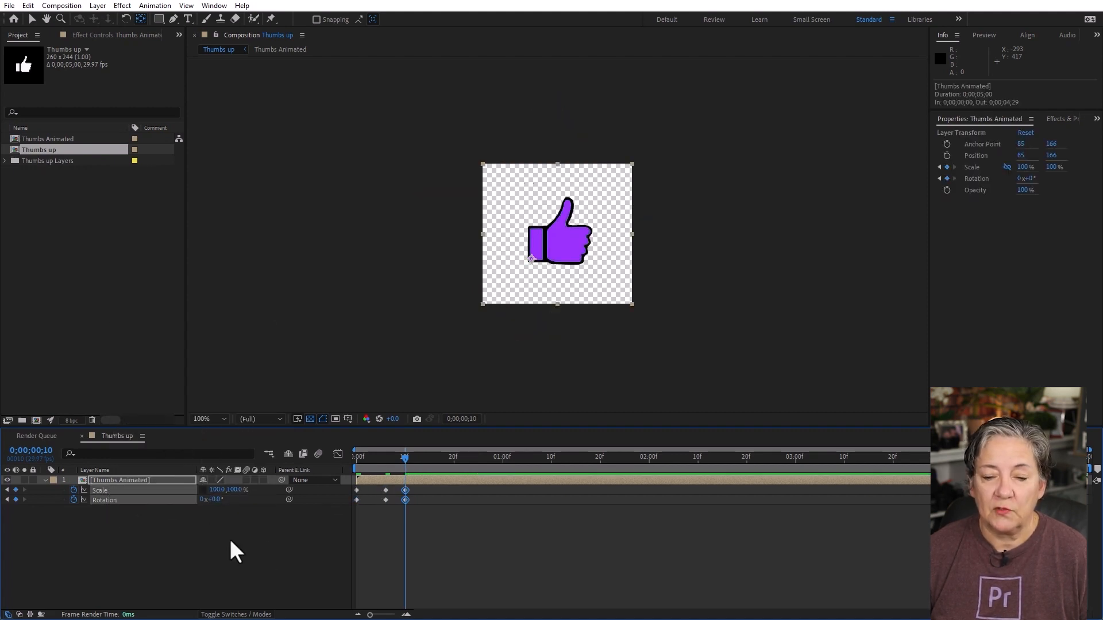
{"action": "left_click", "coordinate": [254, 533]}
Preview the thumb's tilt and scale animation from 0;00;00;00.
{"action": "left_click_drag", "start_coordinate": [381, 456], "coordinate": [253, 523]}
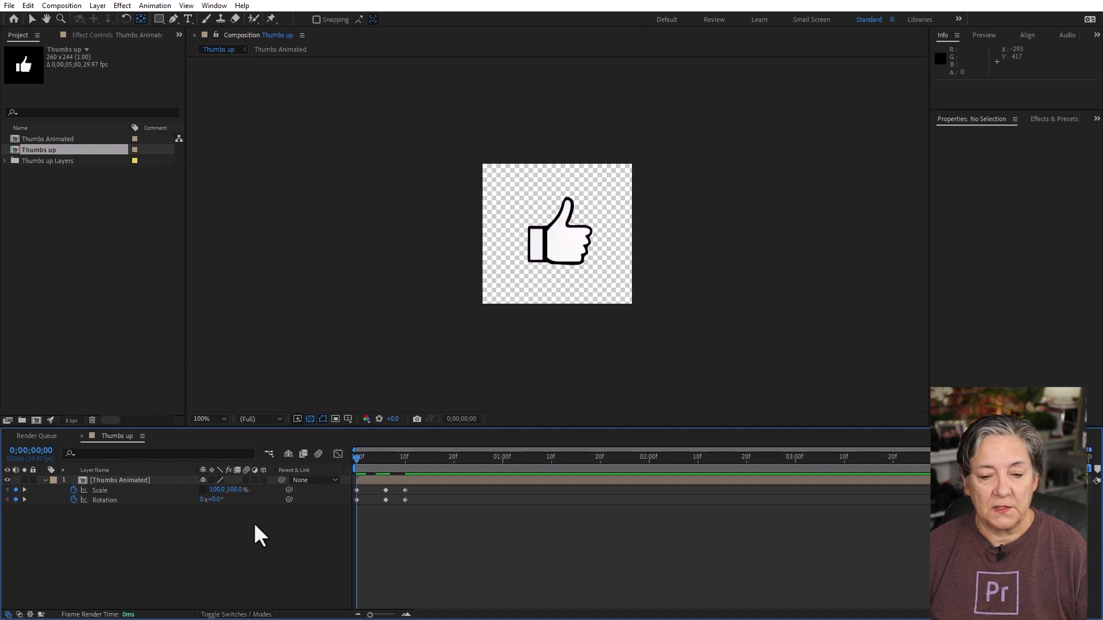
{"action": "key", "text": "space"}
{"action": "key", "text": "space"}
{"action": "key", "text": "space"}
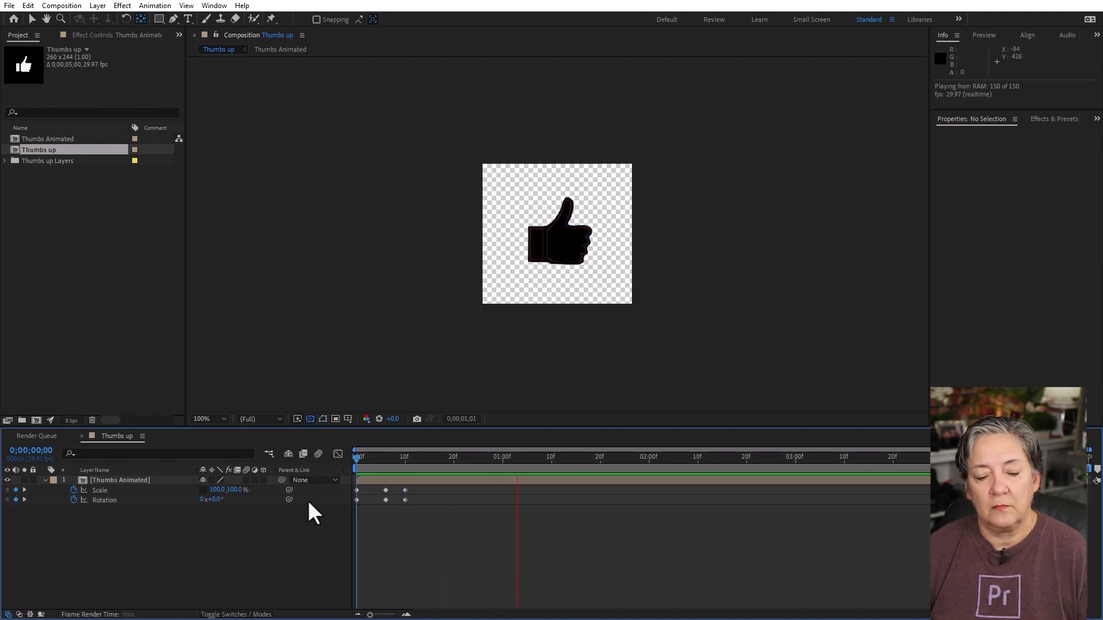
Retime the three pairs of scale and rotation keyframes to 0;00;00;10, 0;00;00;18 and 0;00;00;22.
{"action": "left_click_drag", "start_coordinate": [423, 523], "coordinate": [380, 489]}
{"action": "left_click", "coordinate": [374, 472]}
{"action": "key", "text": "space"}
{"action": "left_click_drag", "start_coordinate": [404, 460], "coordinate": [464, 460]}
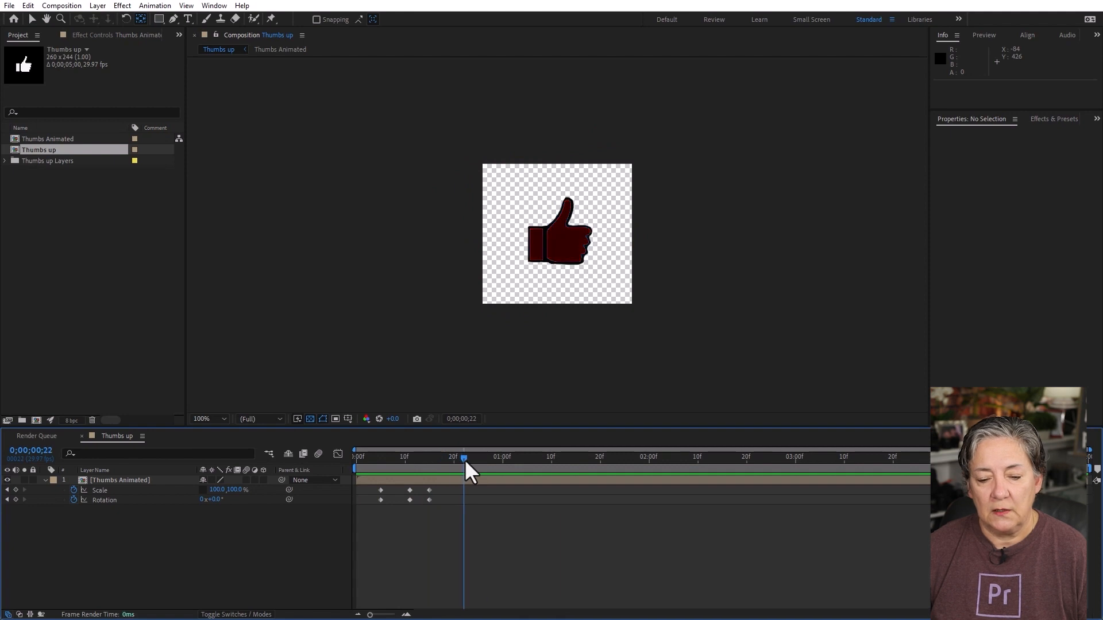
{"action": "left_click_drag", "start_coordinate": [448, 515], "coordinate": [428, 484]}
Copy the middle pair of scale and rotation keyframes to 0;00;00;13 and preview the animation.
{"action": "key", "text": "ctrl+c"}
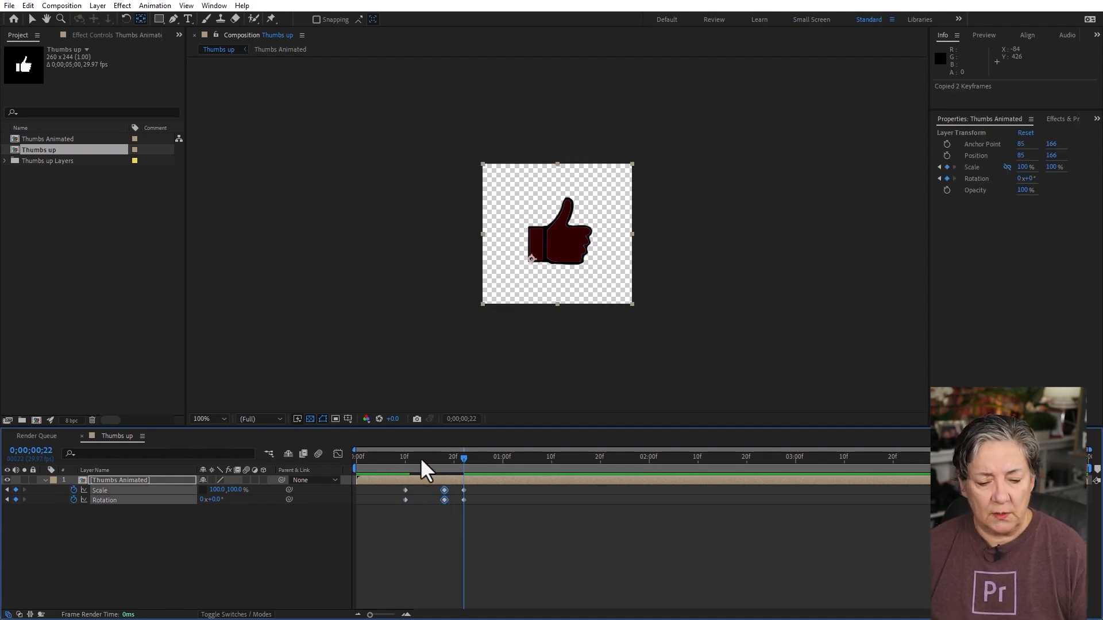
{"action": "left_click", "coordinate": [420, 458]}
{"action": "key", "text": "ctrl+v"}
{"action": "left_click", "coordinate": [445, 519]}
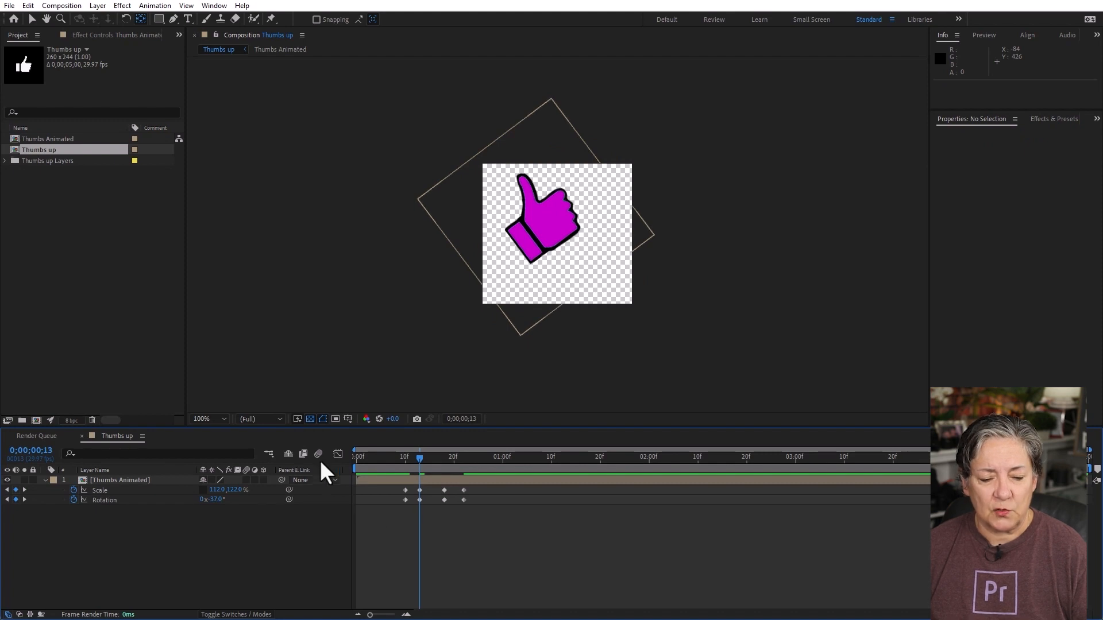
{"action": "left_click", "coordinate": [385, 458]}
{"action": "key", "text": "space"}
Apply Easy Ease to all scale and rotation keyframes of the Thumbs Animated layer.
{"action": "left_click_drag", "start_coordinate": [508, 520], "coordinate": [389, 484]}
{"action": "right_click", "coordinate": [415, 500]}
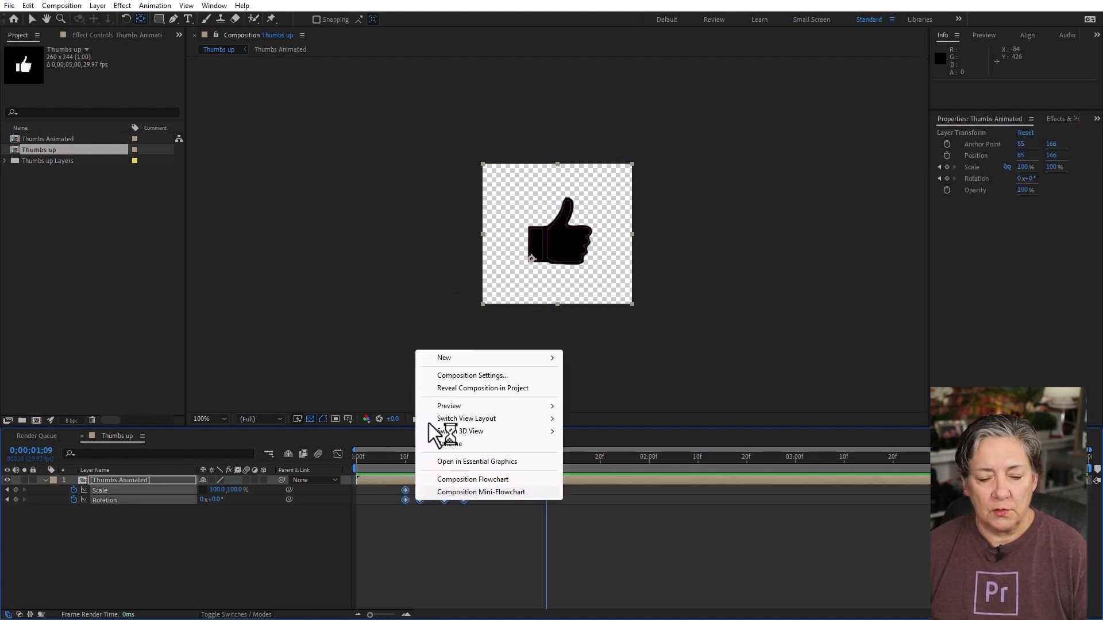
{"action": "left_click", "coordinate": [496, 516]}
{"action": "left_click_drag", "start_coordinate": [497, 516], "coordinate": [399, 488]}
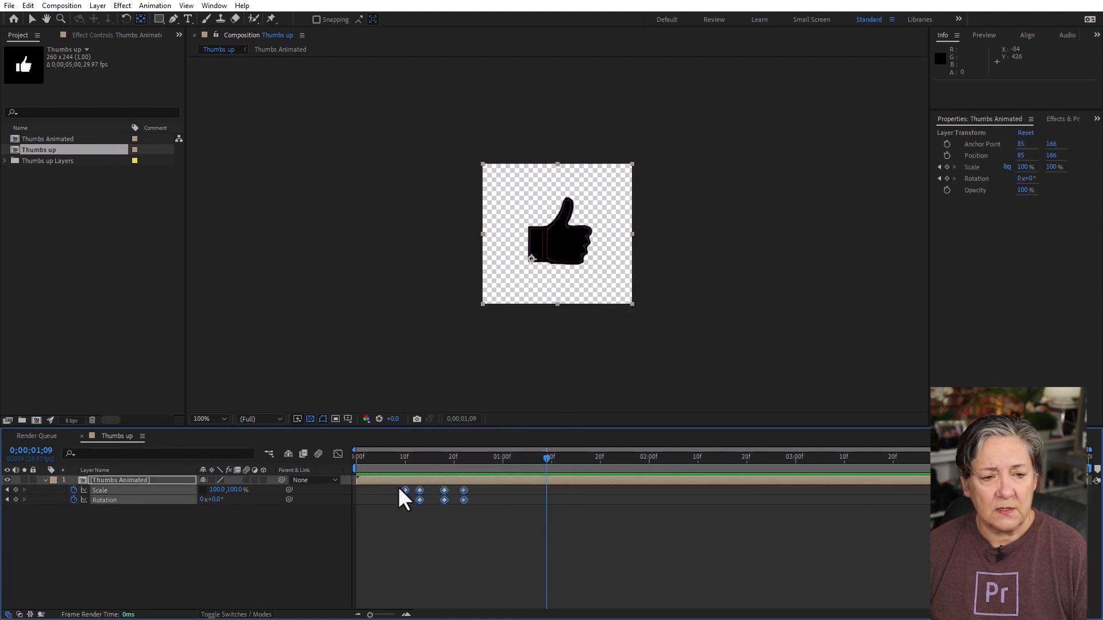
{"action": "left_click", "coordinate": [172, 5]}
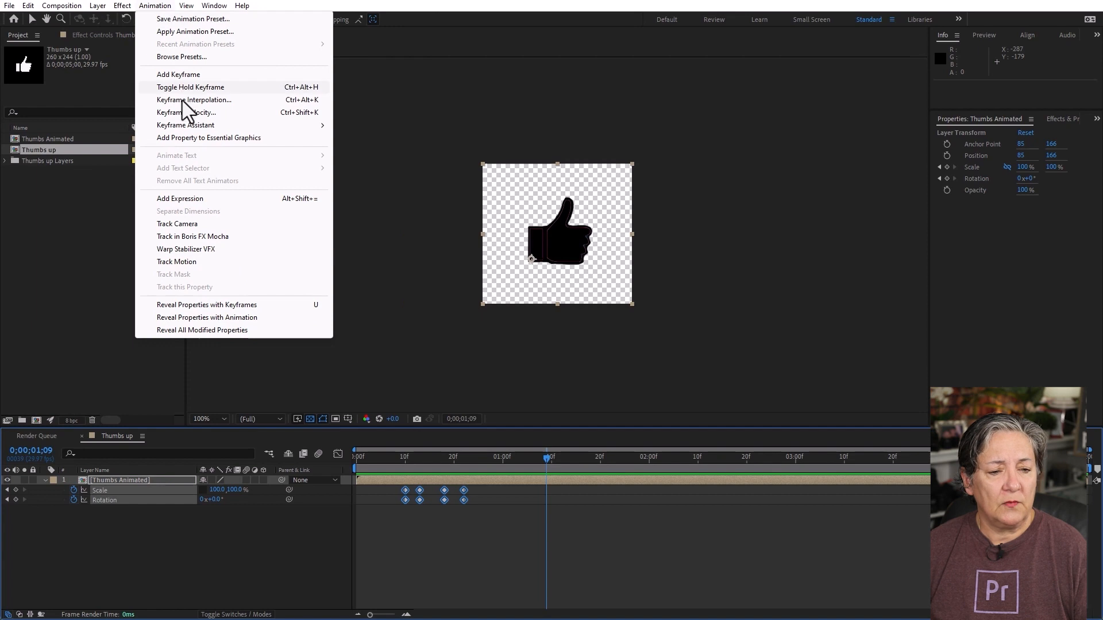
{"action": "mouse_move", "coordinate": [185, 126]}
{"action": "left_click", "coordinate": [415, 166]}
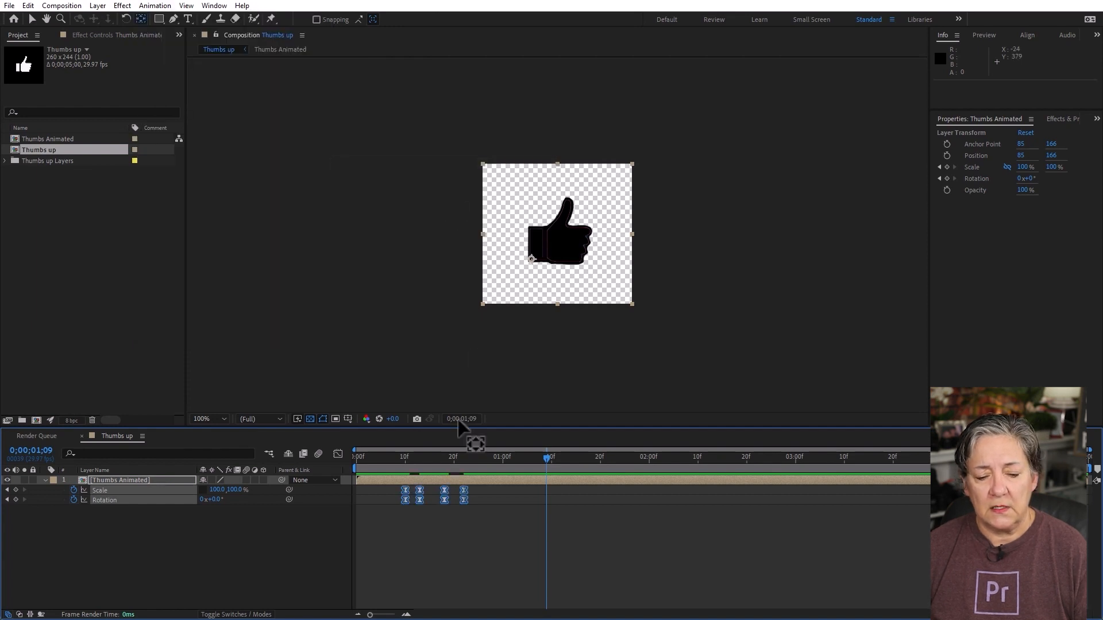
Preview the eased thumb animation from the start of the composition.
{"action": "left_click", "coordinate": [414, 493]}
{"action": "left_click_drag", "start_coordinate": [406, 458], "coordinate": [344, 471]}
{"action": "key", "text": "space"}
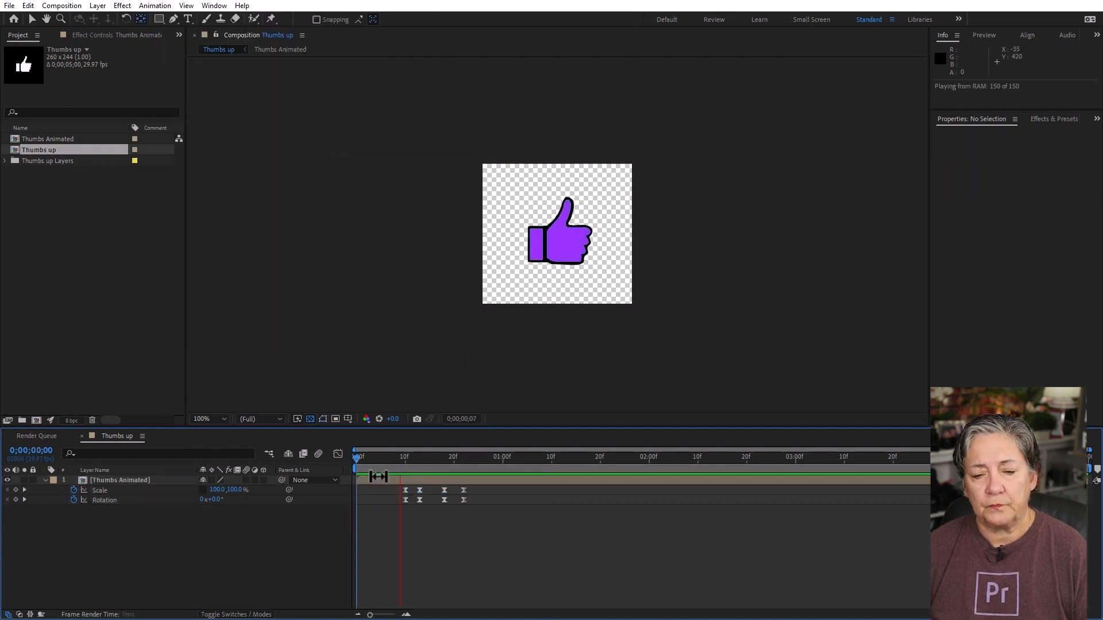
{"action": "key", "text": "space"}
Move the first pair of scale and rotation keyframes to 0;00;00;06 and preview the animation.
{"action": "left_click_drag", "start_coordinate": [414, 507], "coordinate": [313, 460]}
{"action": "left_click", "coordinate": [416, 526]}
{"action": "key", "text": "space"}
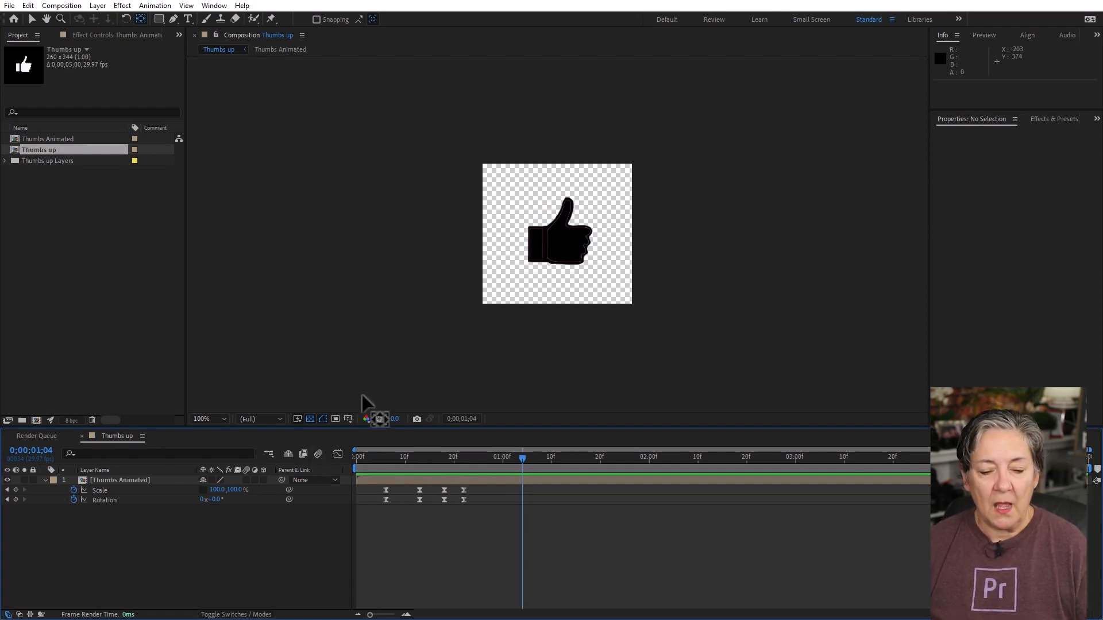
Draw a short vertical line above the thumb with the Pen tool at the start of the Thumbs up composition.
{"action": "key", "text": "Home"}
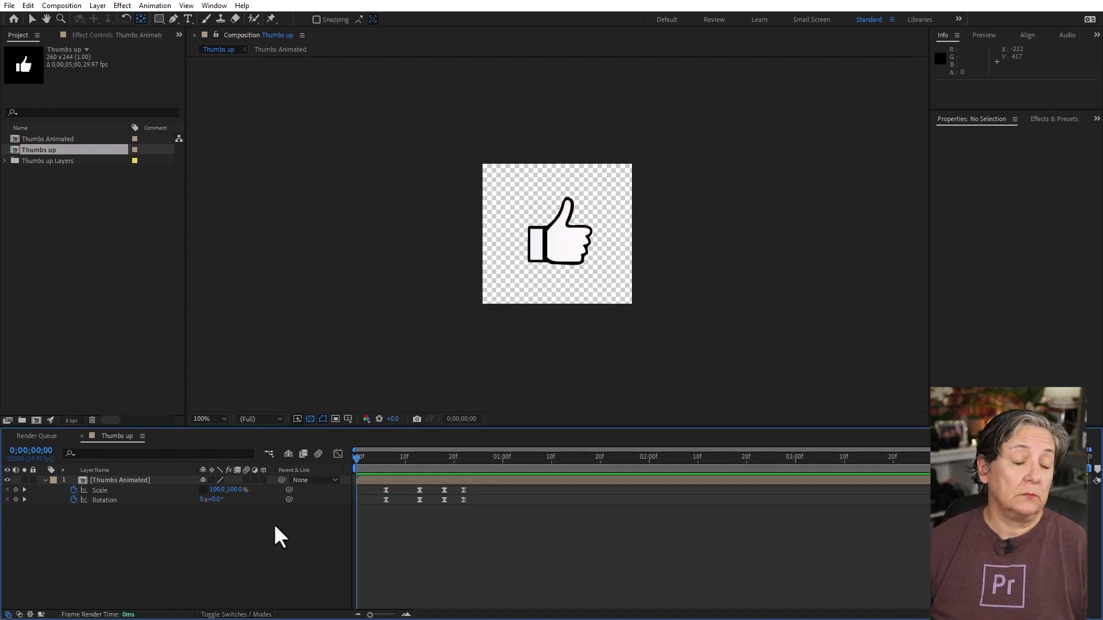
{"action": "left_click", "coordinate": [174, 19]}
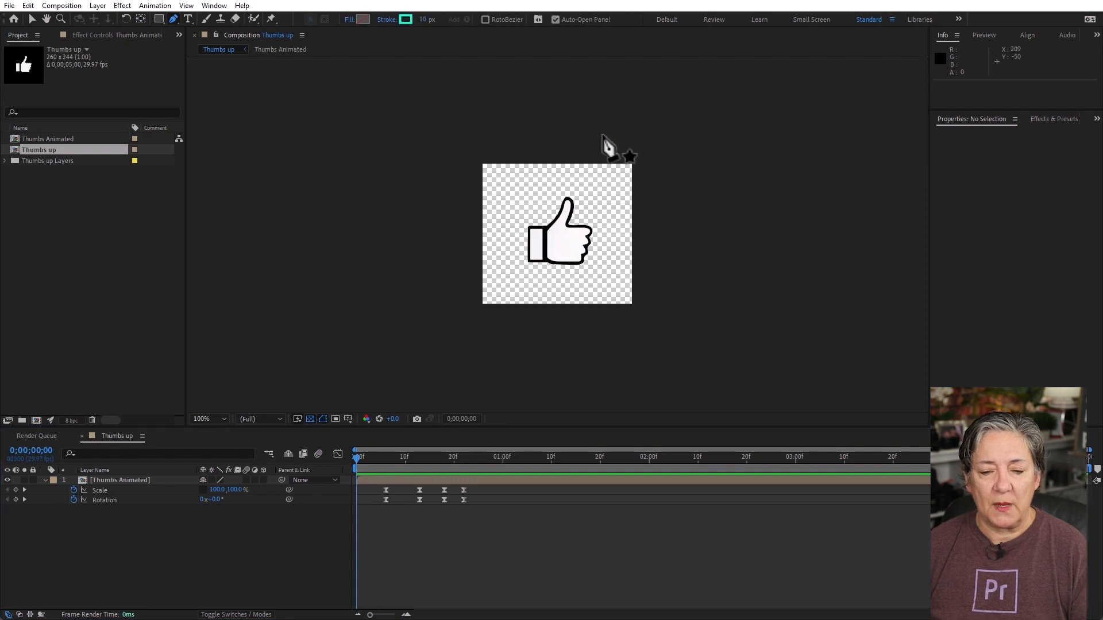
{"action": "left_click", "coordinate": [550, 201]}
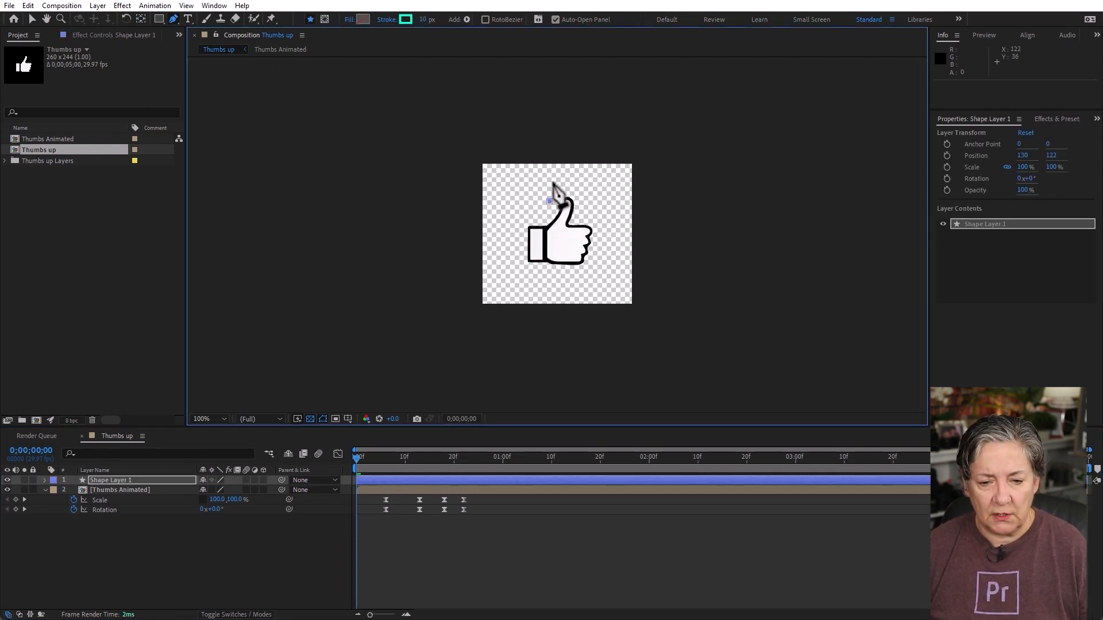
{"action": "left_click", "coordinate": [549, 171]}
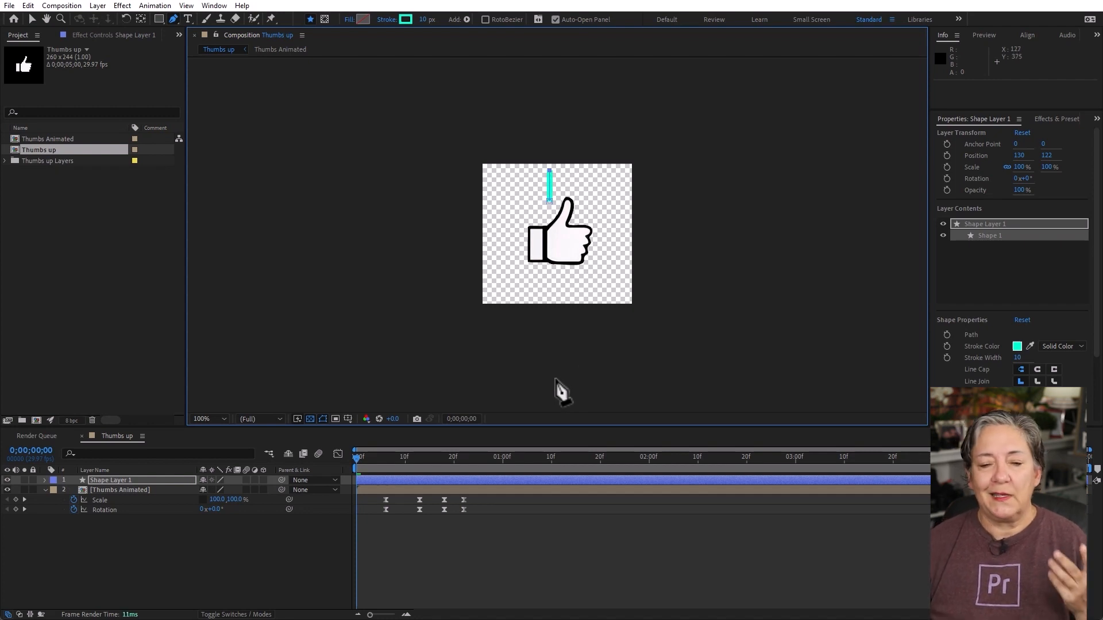
Set the stroke color of the pen-drawn line to white.
{"action": "left_click", "coordinate": [405, 21]}
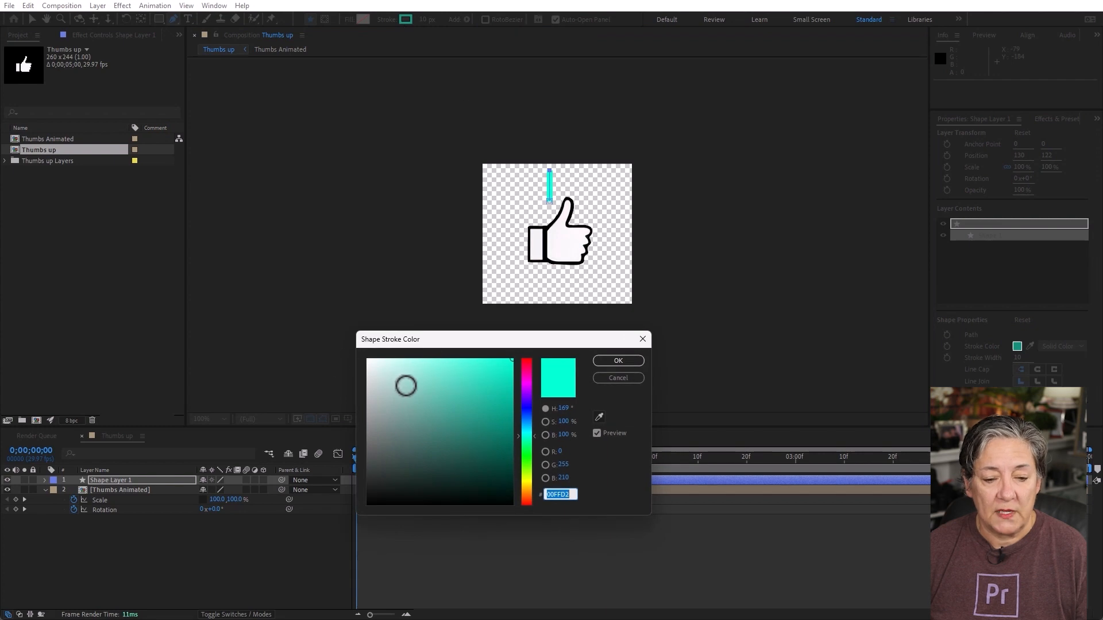
{"action": "left_click_drag", "start_coordinate": [406, 387], "coordinate": [321, 355]}
{"action": "left_click", "coordinate": [625, 362]}
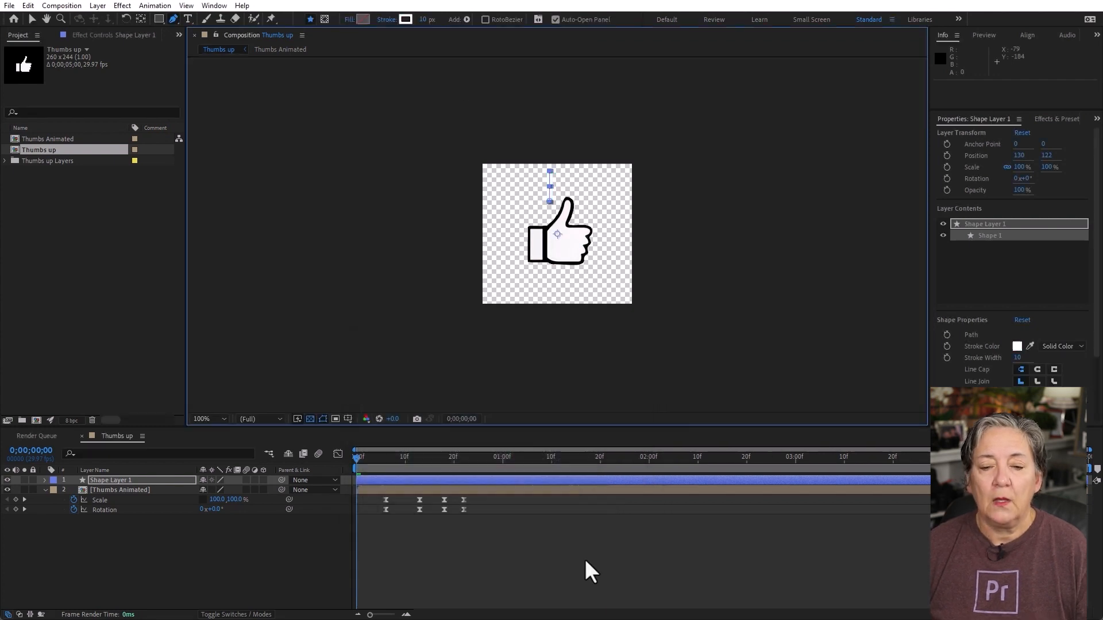
Turn off the transparency grid and bring the full white line into close view with the Pan Behind tool active.
{"action": "key", "text": "period"}
{"action": "key", "text": "period"}
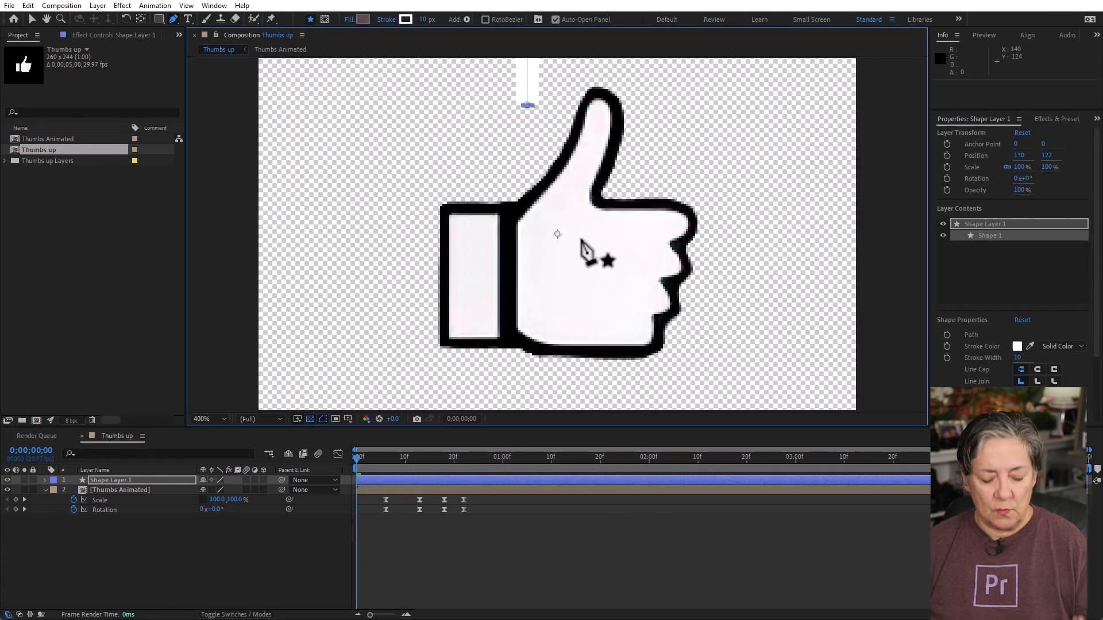
{"action": "key", "text": "y"}
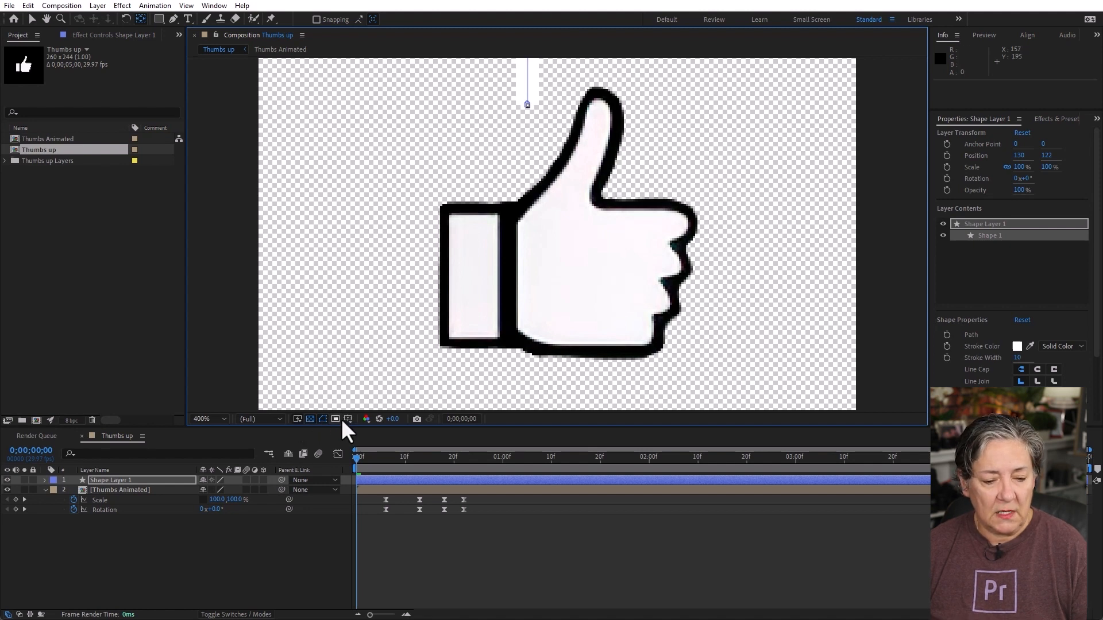
{"action": "left_click", "coordinate": [310, 419]}
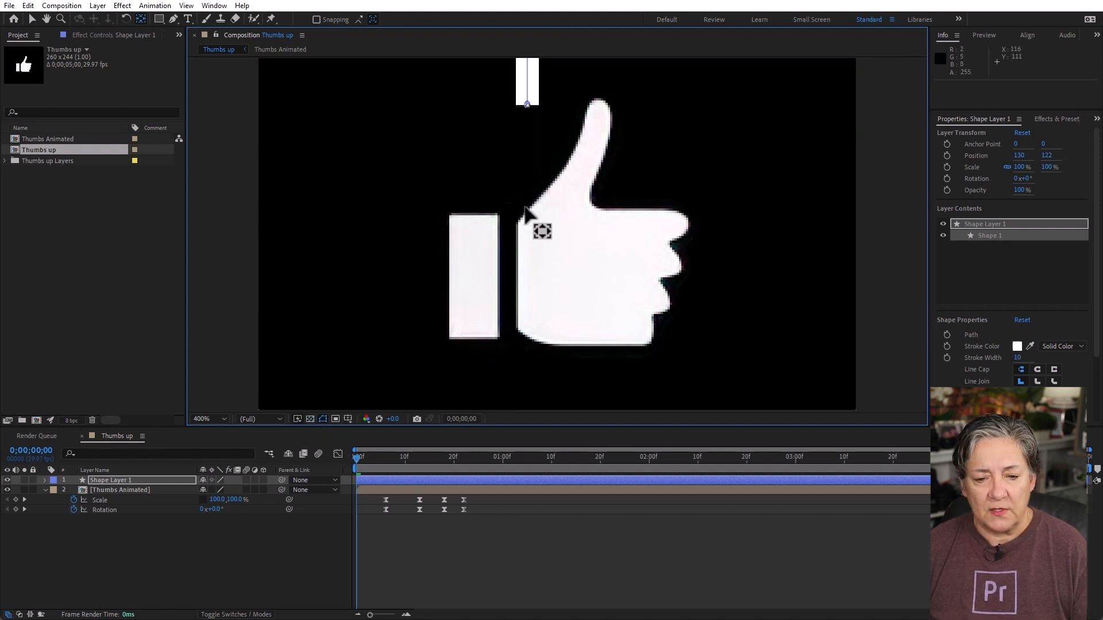
{"action": "left_click_drag", "start_coordinate": [527, 155], "coordinate": [542, 312]}
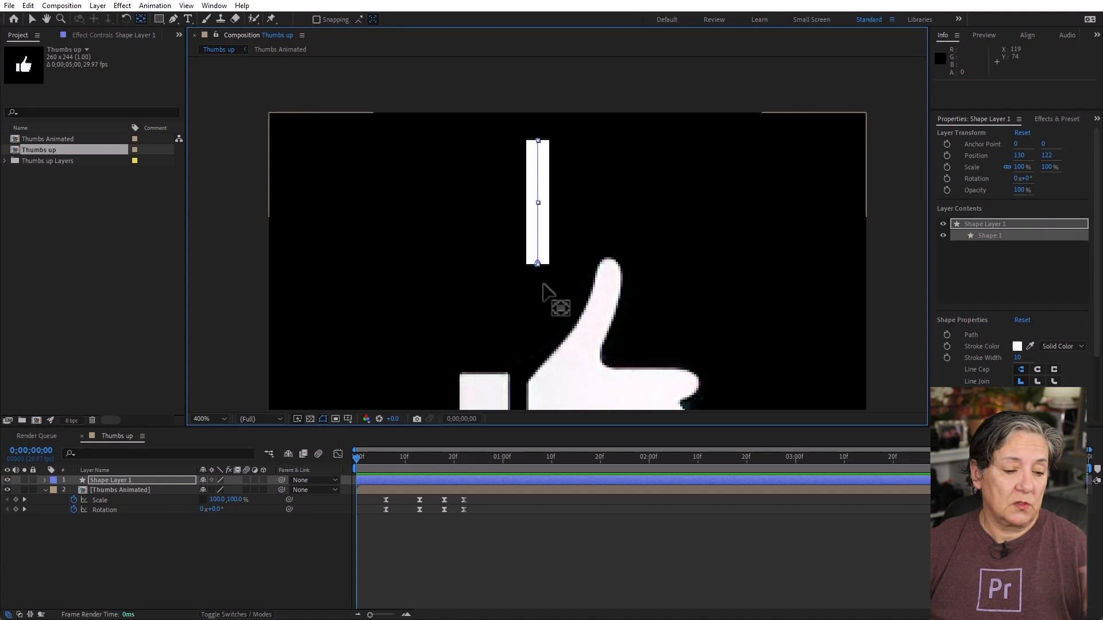
Rename the Shape Layer 1 layer as White.
{"action": "left_click", "coordinate": [123, 481]}
{"action": "key", "text": "Return"}
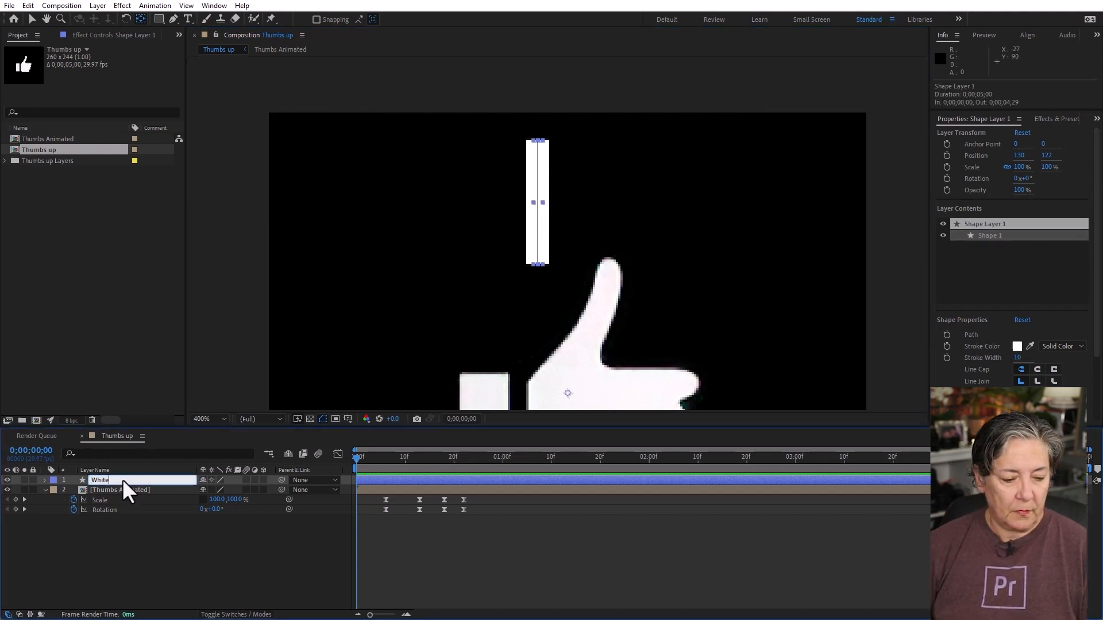
{"action": "left_click", "coordinate": [122, 500]}
Add a scale keyframe to the White layer at 0;00;00;00 with unlinked dimensions and the vertical scale set to 0%.
{"action": "left_click", "coordinate": [127, 479]}
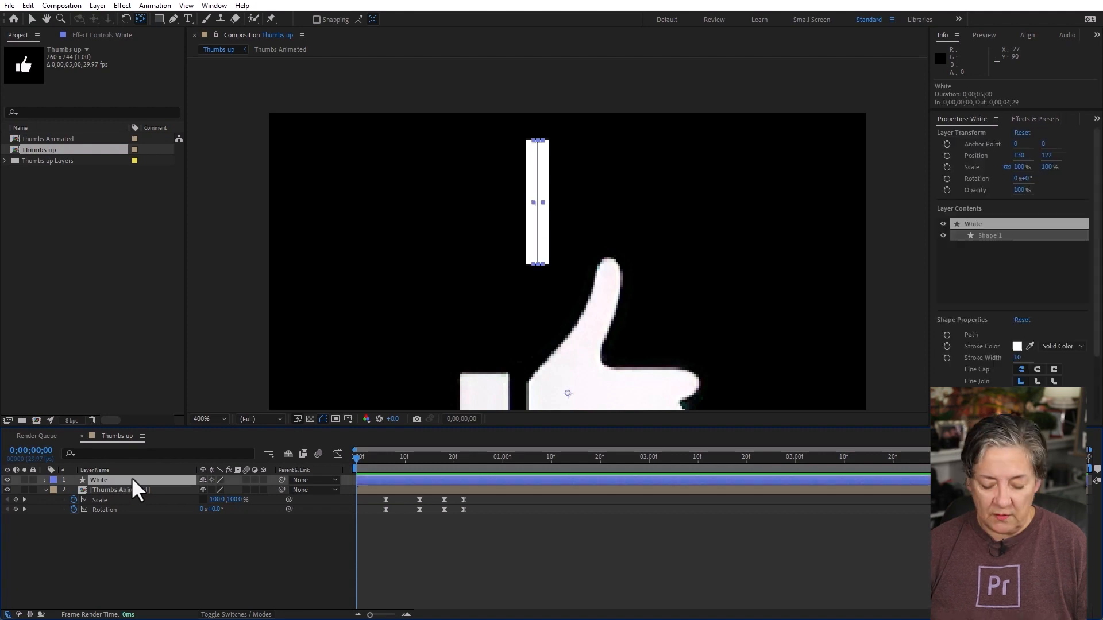
{"action": "key", "text": "s"}
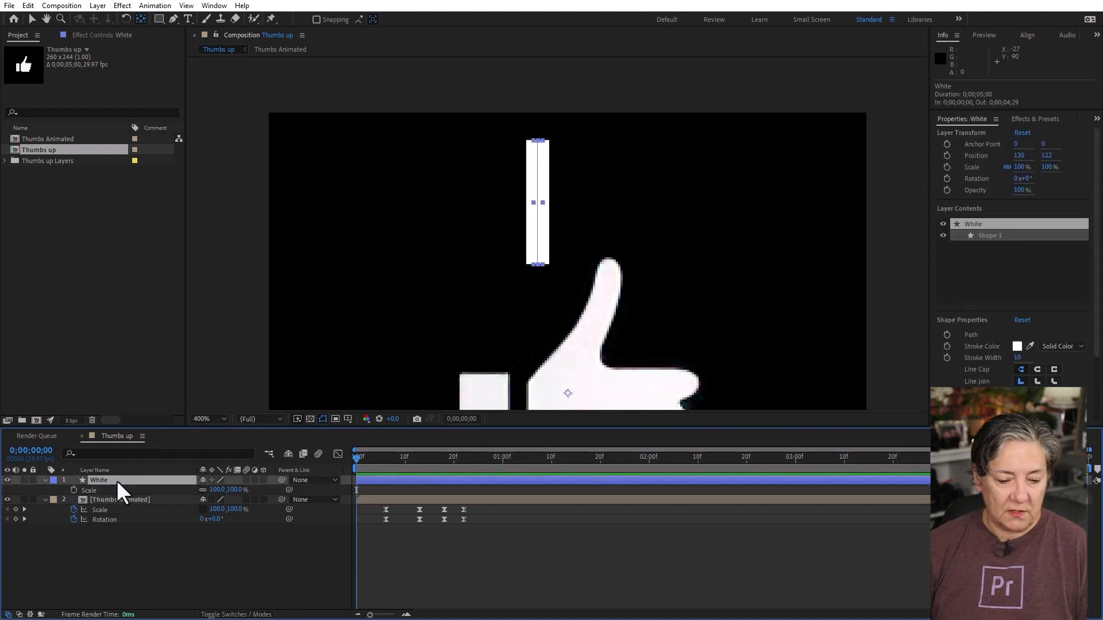
{"action": "left_click", "coordinate": [73, 489]}
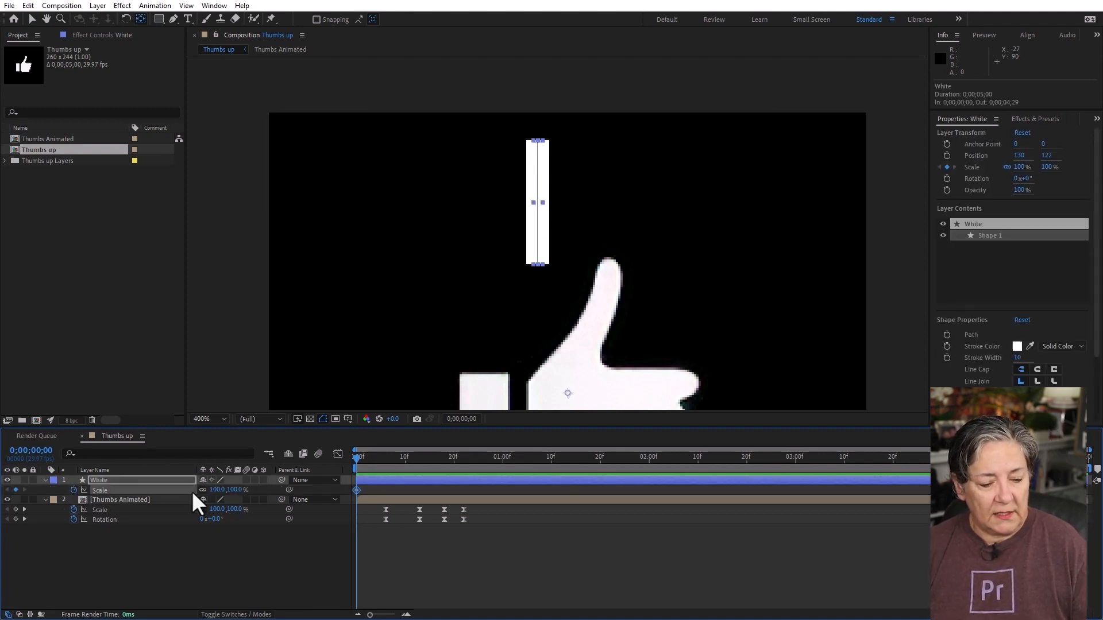
{"action": "left_click", "coordinate": [202, 489]}
{"action": "left_click", "coordinate": [236, 490]}
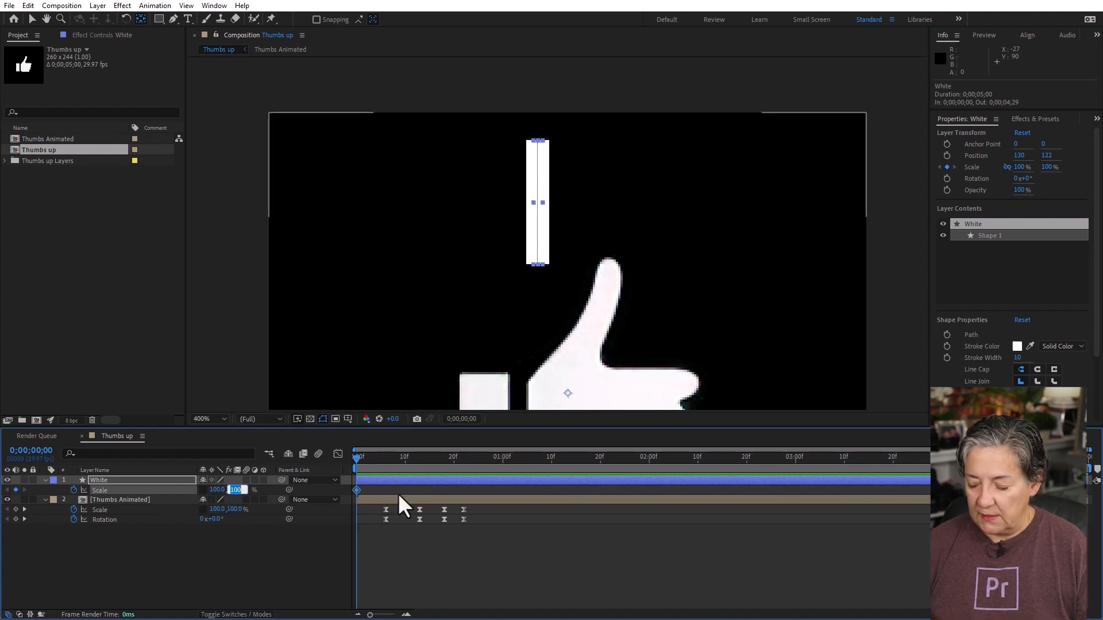
{"action": "type", "text": "0"}
{"action": "key", "text": "Return"}
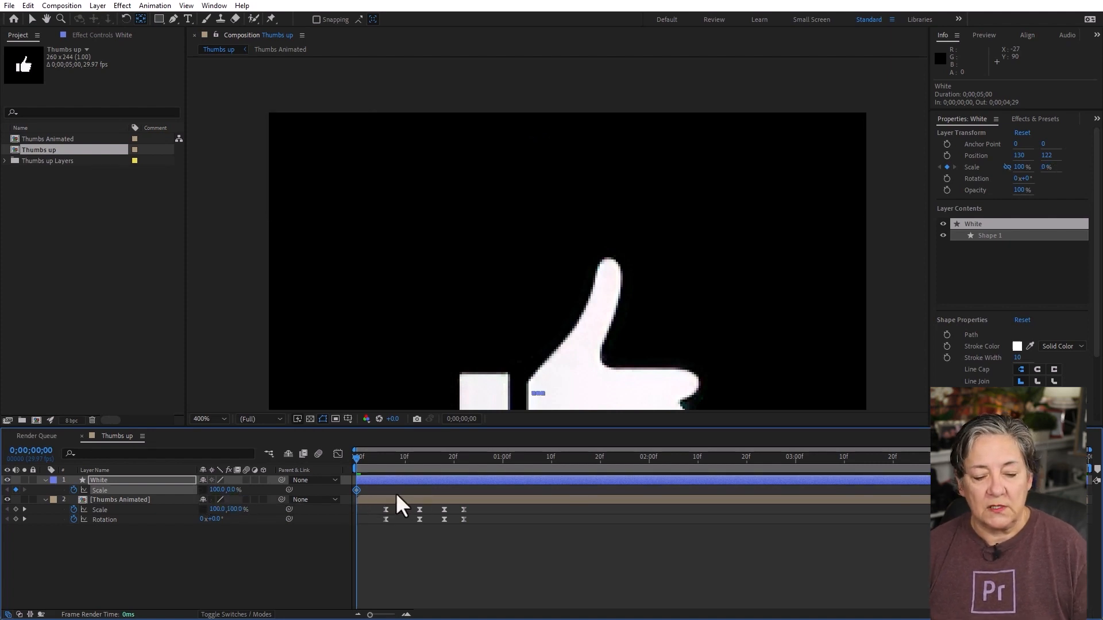
Reset the White layer's scale to 100% at 0;00;00;06 to add a second keyframe.
{"action": "left_click", "coordinate": [384, 457]}
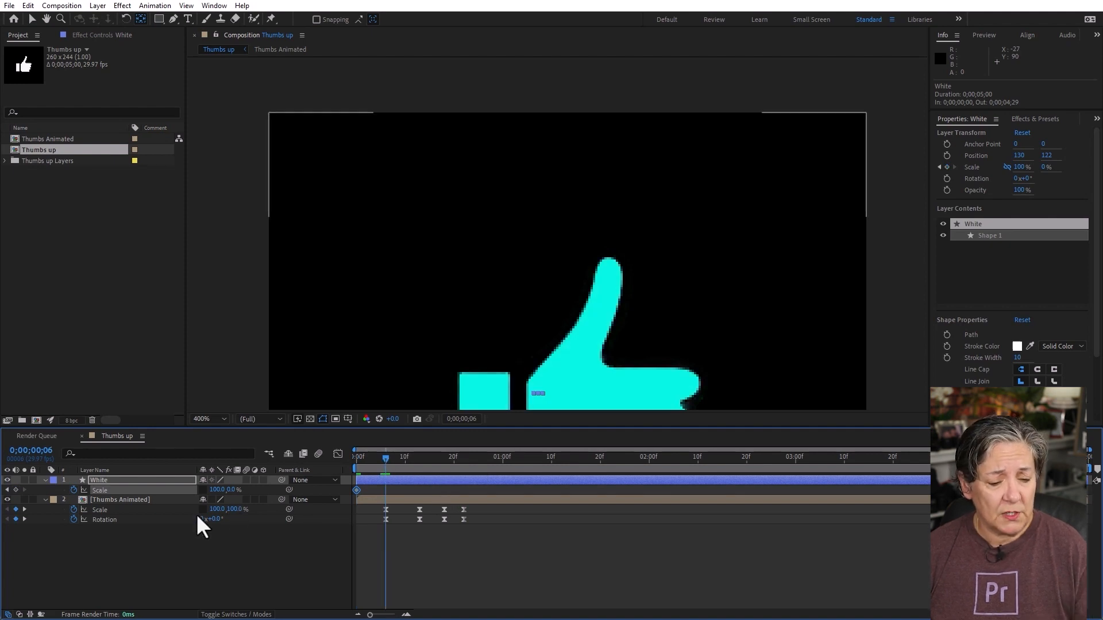
{"action": "right_click", "coordinate": [108, 488]}
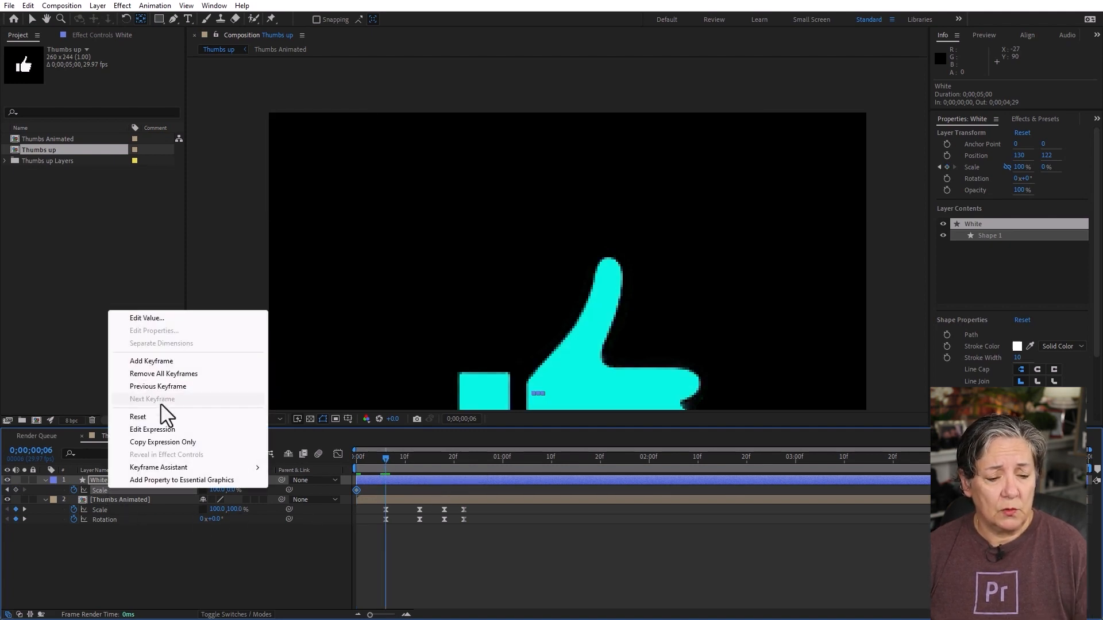
{"action": "left_click", "coordinate": [156, 418]}
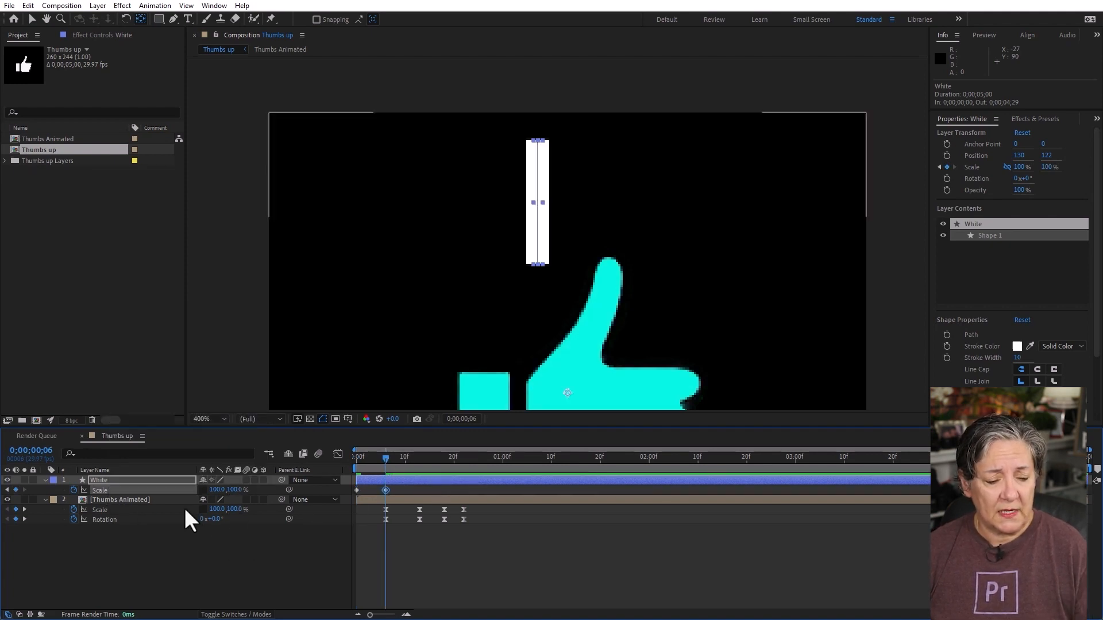
Apply Easy Ease to both scale keyframes of the White layer and preview the line's growth.
{"action": "right_click", "coordinate": [121, 492]}
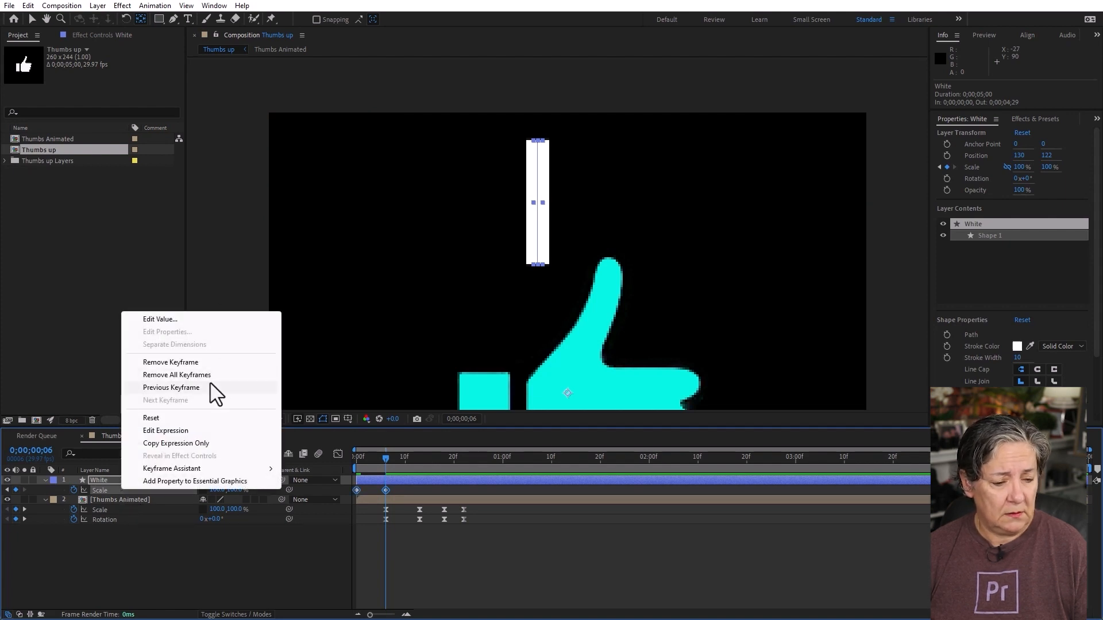
{"action": "left_click", "coordinate": [101, 490]}
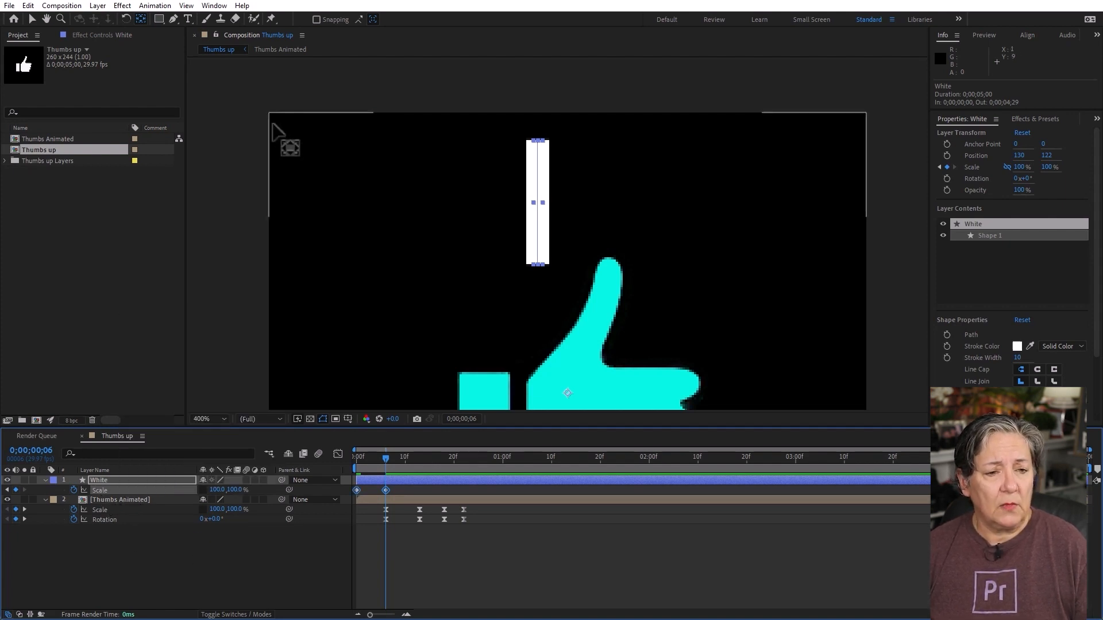
{"action": "left_click", "coordinate": [152, 5]}
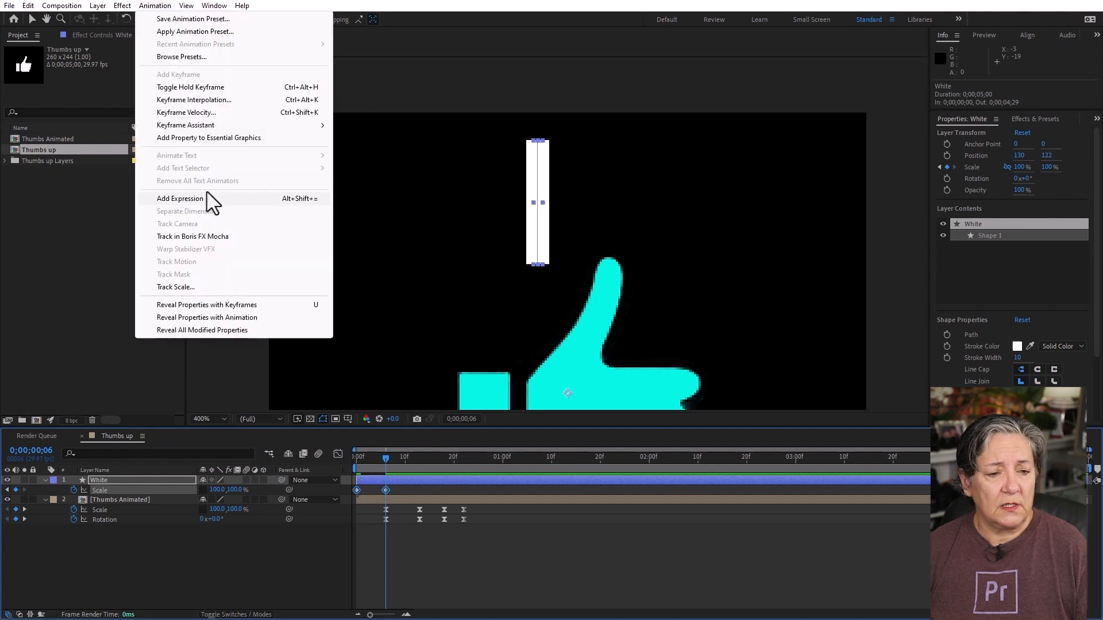
{"action": "mouse_move", "coordinate": [206, 129]}
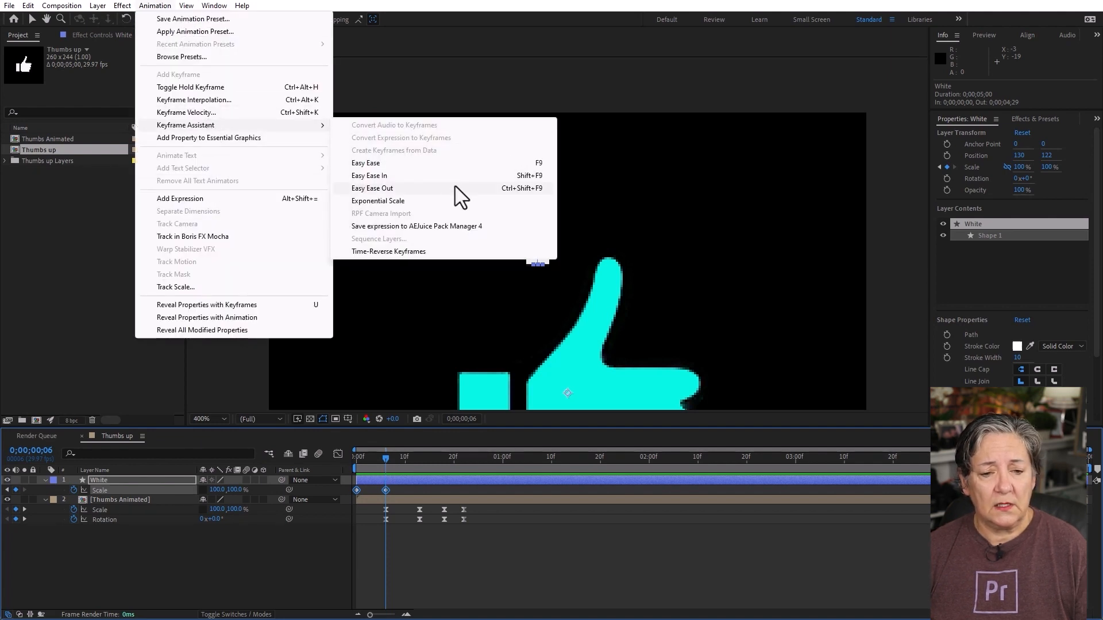
{"action": "left_click", "coordinate": [446, 165]}
{"action": "key", "text": "space"}
{"action": "mouse_move", "coordinate": [379, 457]}
{"action": "left_mouse_down"}
{"action": "mouse_move", "coordinate": [339, 460]}
{"action": "mouse_move", "coordinate": [391, 455]}
{"action": "left_mouse_up"}
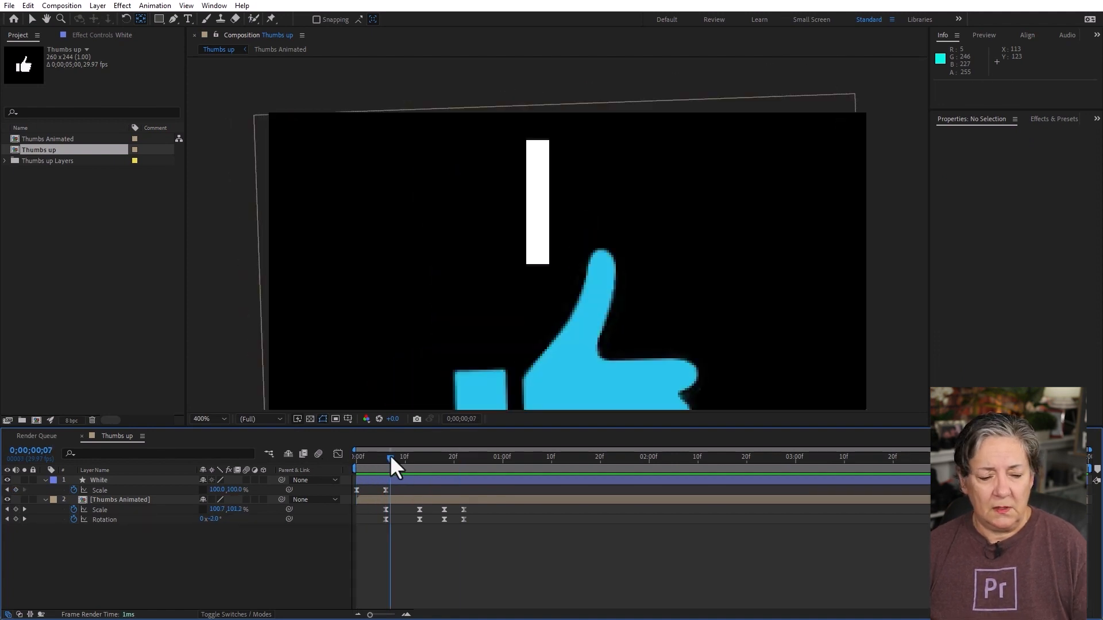
Move the White layer's anchor point to the lower end of the line and preview the animation from the start.
{"action": "left_click", "coordinate": [112, 481]}
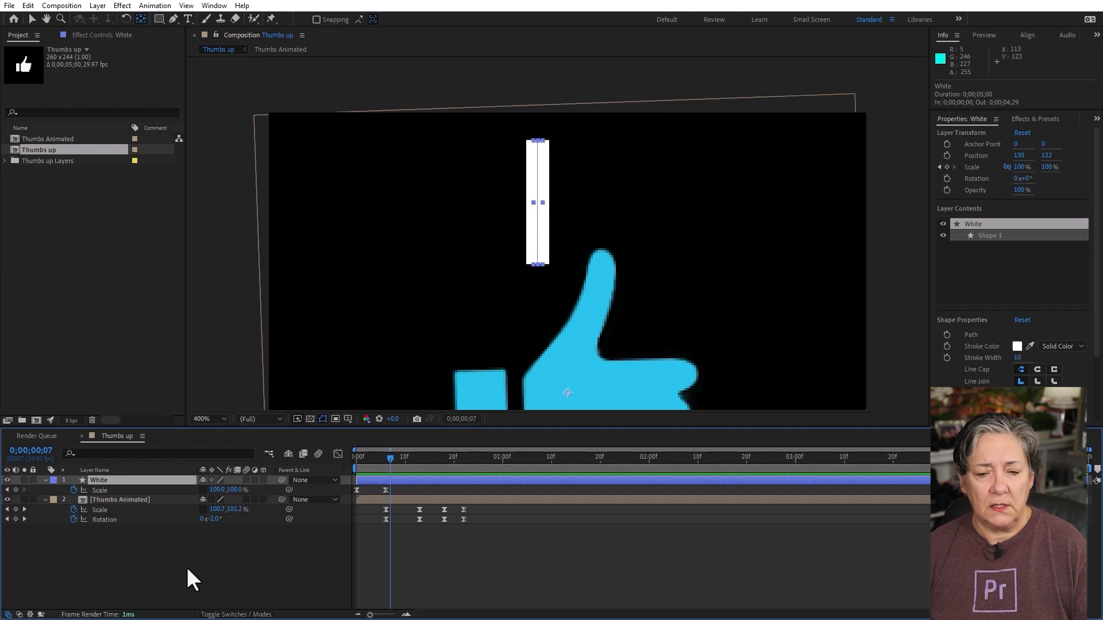
{"action": "key", "text": "comma"}
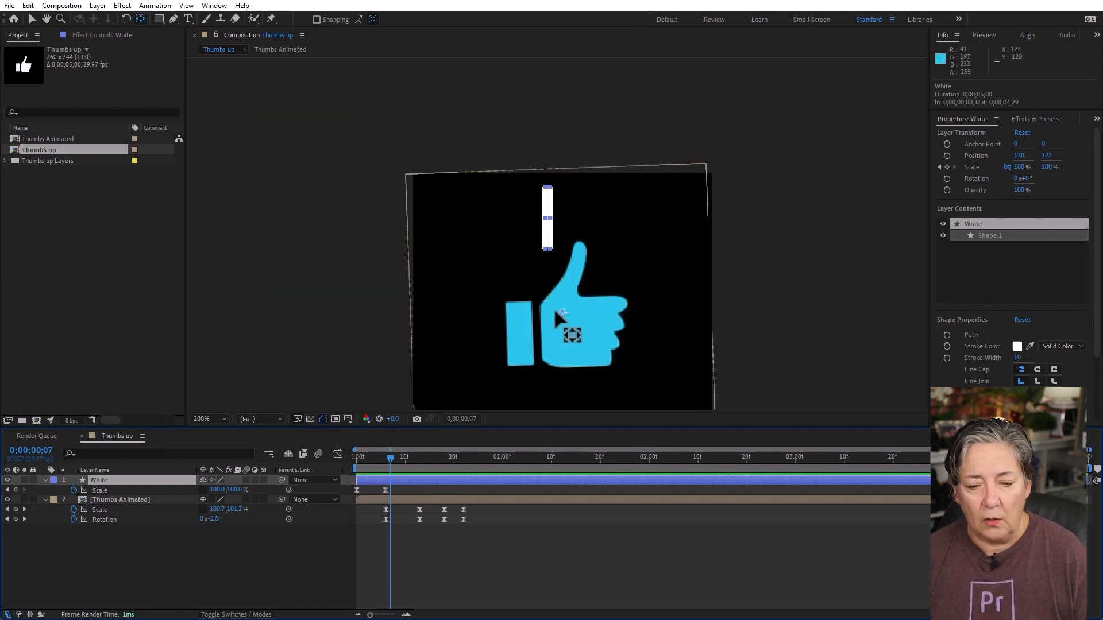
{"action": "left_click_drag", "start_coordinate": [563, 313], "coordinate": [547, 248]}
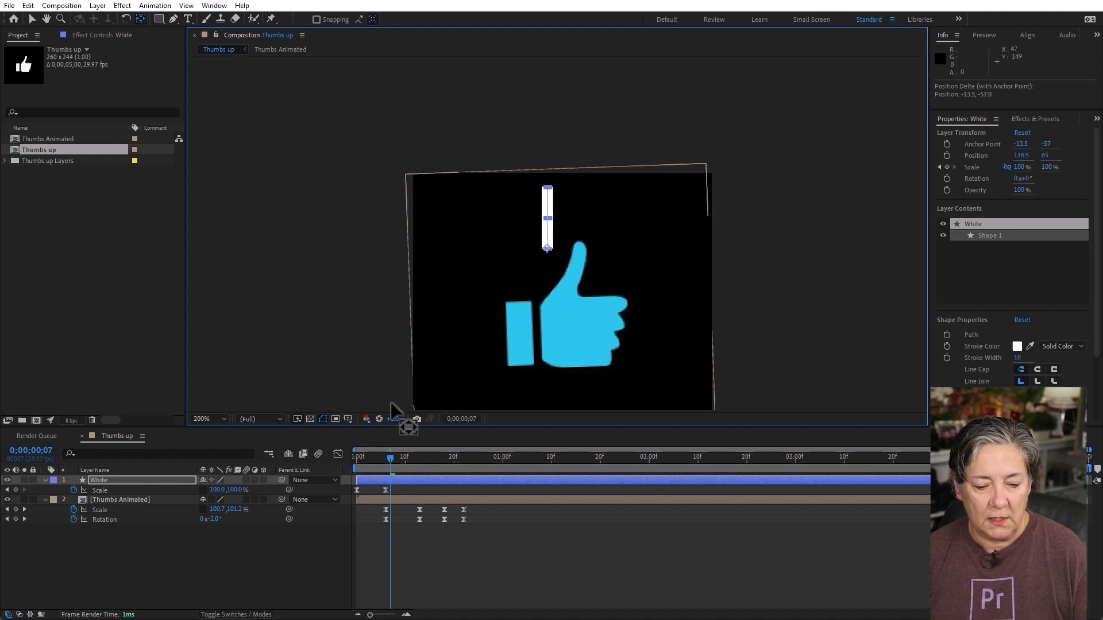
{"action": "left_click_drag", "start_coordinate": [371, 459], "coordinate": [329, 460]}
{"action": "key", "text": "space"}
{"action": "key", "text": "space"}
{"action": "left_click_drag", "start_coordinate": [323, 463], "coordinate": [326, 494]}
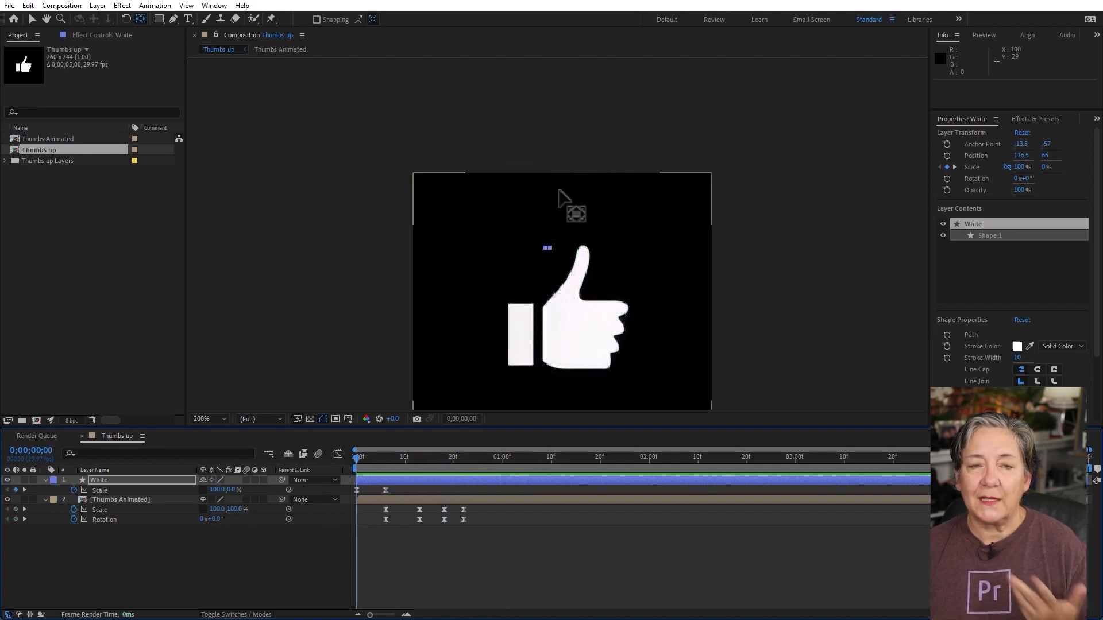
Duplicate the White layer four times.
{"action": "left_click", "coordinate": [232, 558]}
{"action": "left_click", "coordinate": [118, 481]}
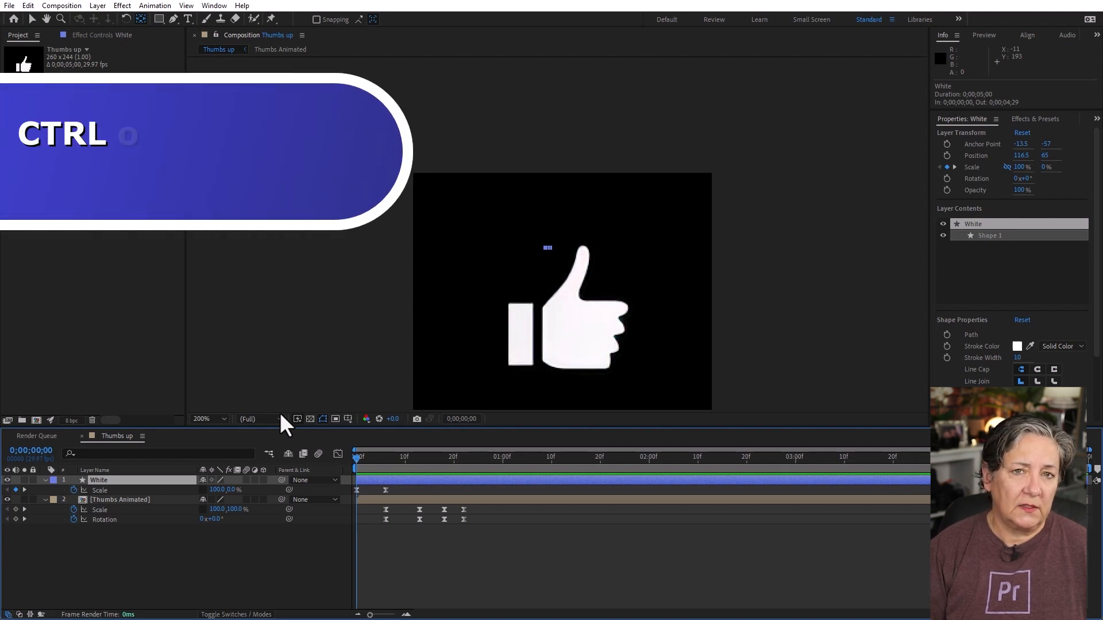
{"action": "key", "text": "ctrl+d"}
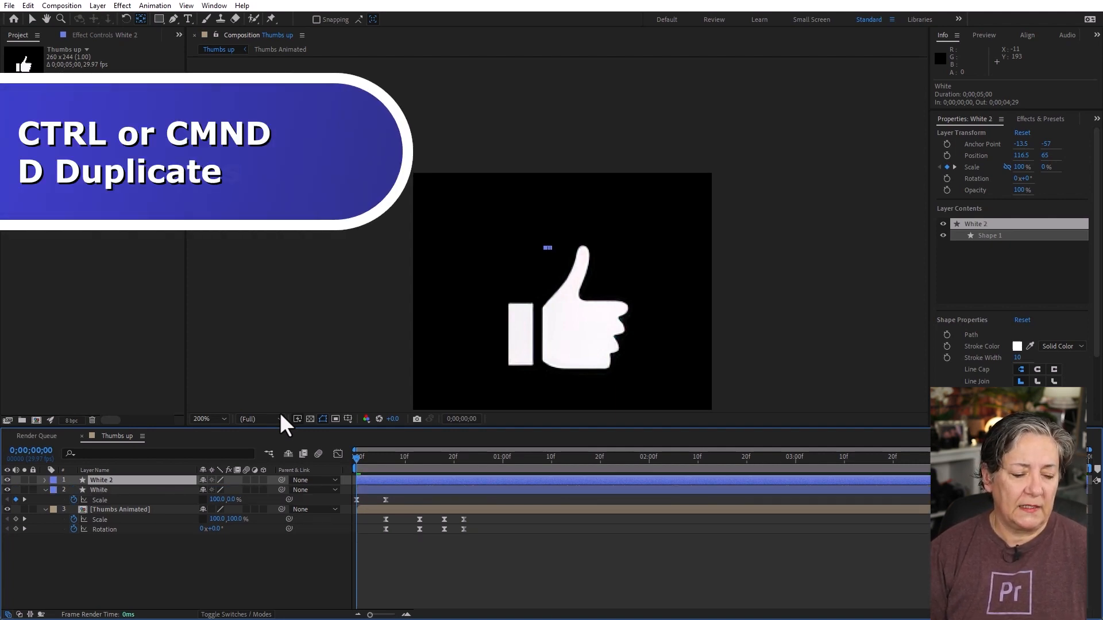
{"action": "key", "text": "ctrl+d"}
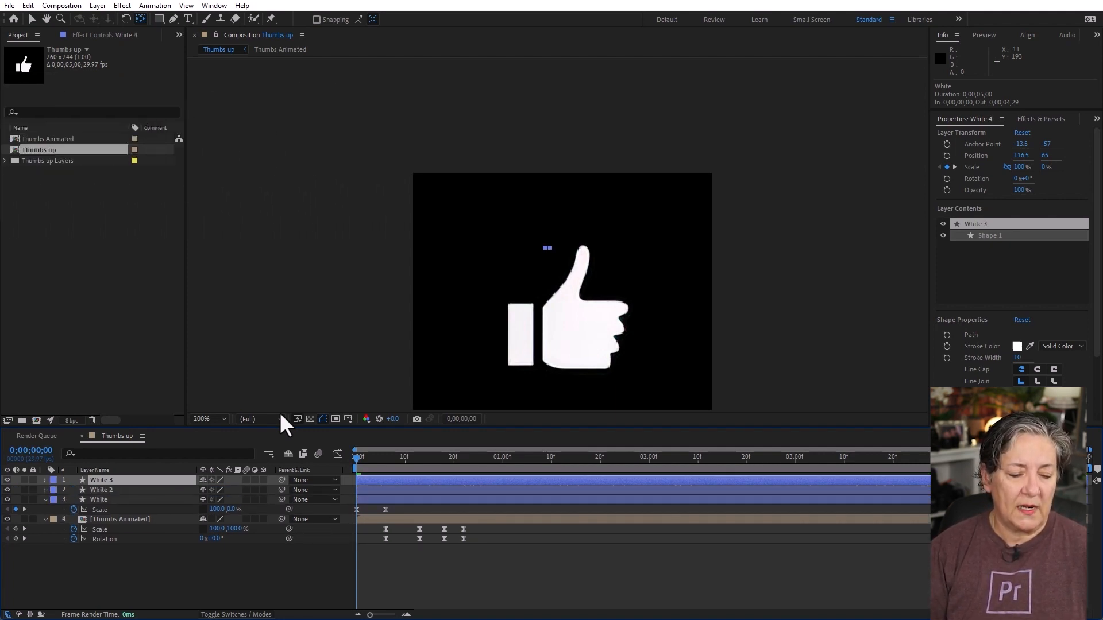
{"action": "key", "text": "ctrl+d"}
{"action": "key", "text": "ctrl+d"}
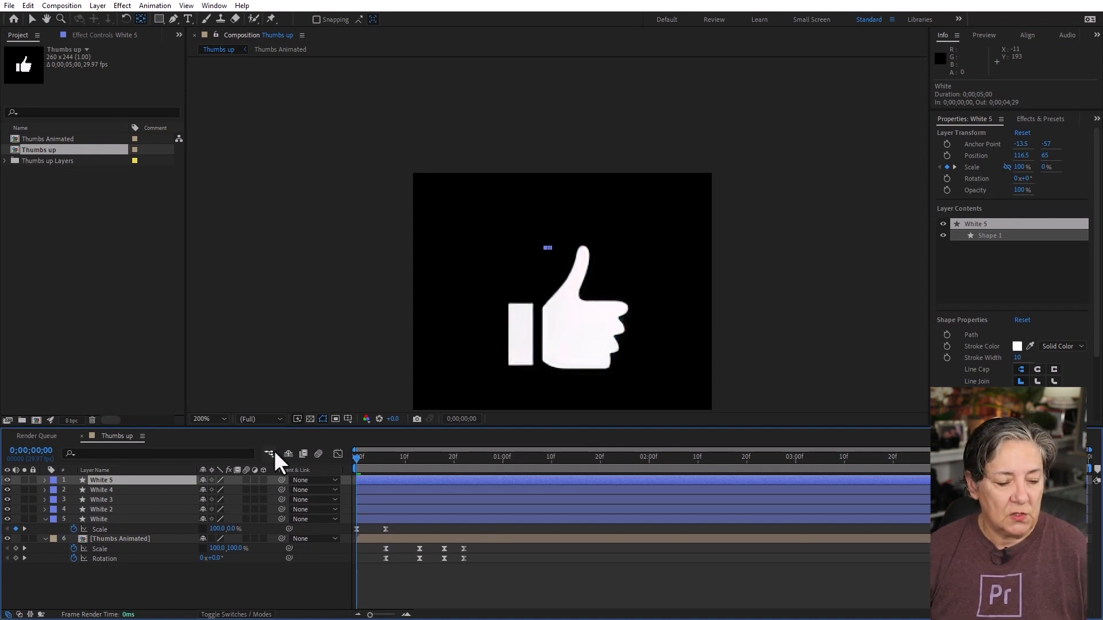
Rename the White 2 layer as Teal.
{"action": "left_click", "coordinate": [103, 510]}
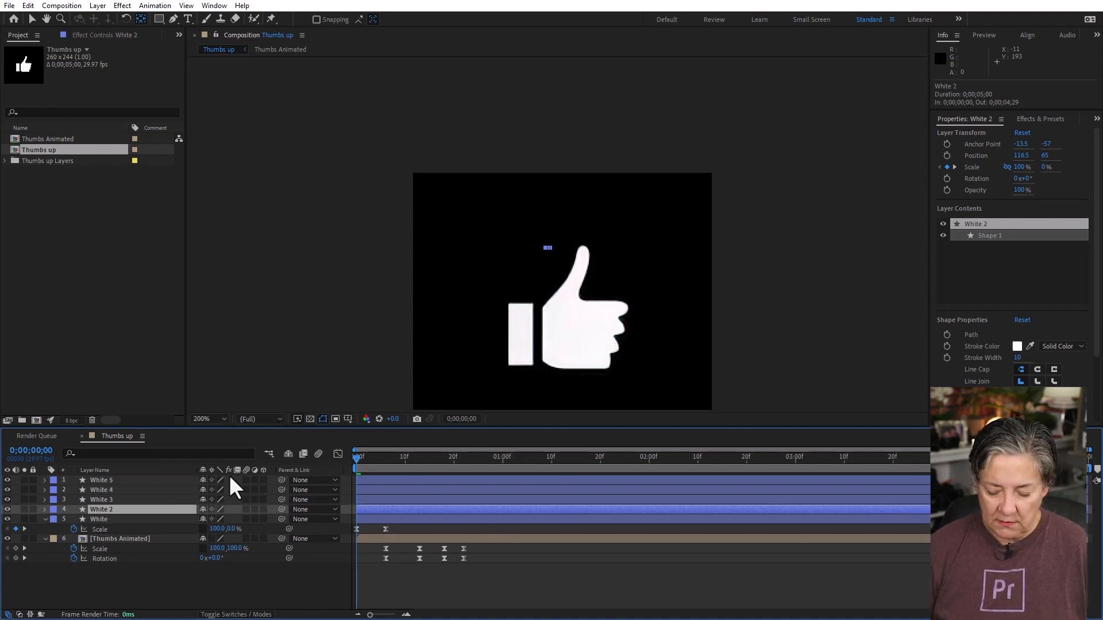
{"action": "key", "text": "Return"}
{"action": "type", "text": "Teal"}
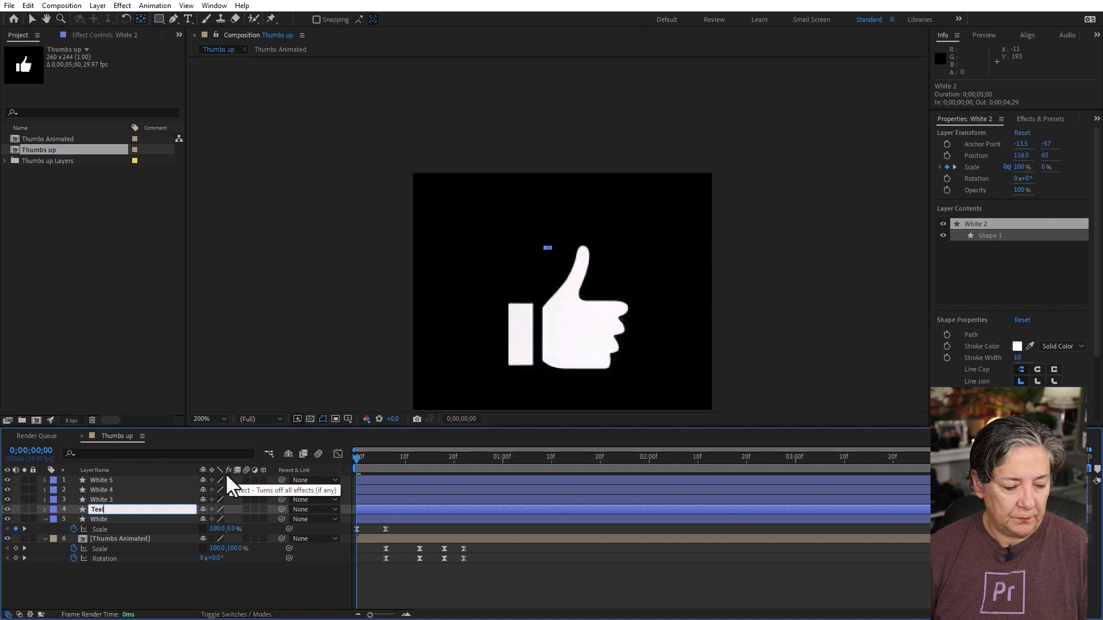
{"action": "left_click", "coordinate": [129, 574]}
Rename the White 3 layer as Purple and the White 4 layer as Red.
{"action": "left_click", "coordinate": [106, 498]}
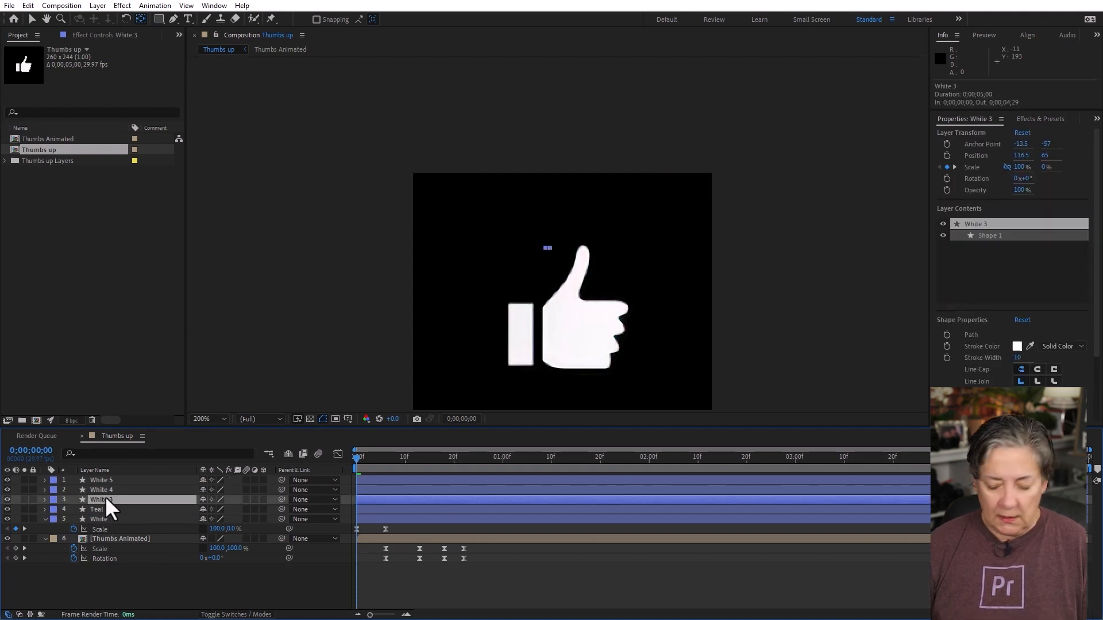
{"action": "key", "text": "Return"}
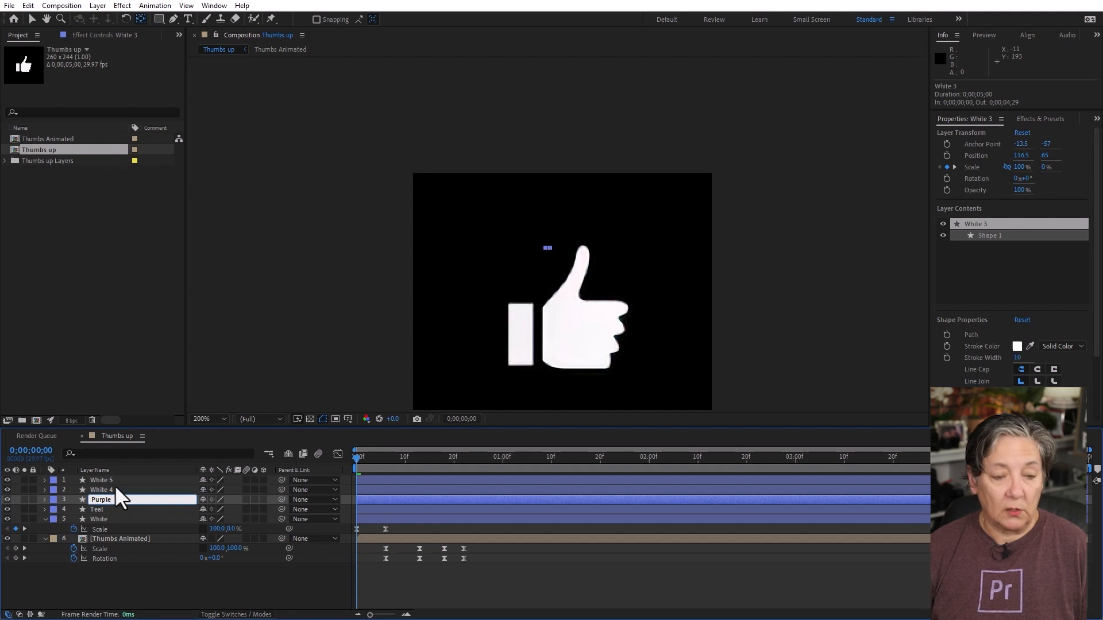
{"action": "left_click", "coordinate": [117, 486]}
{"action": "key", "text": "Return"}
{"action": "type", "text": "Red"}
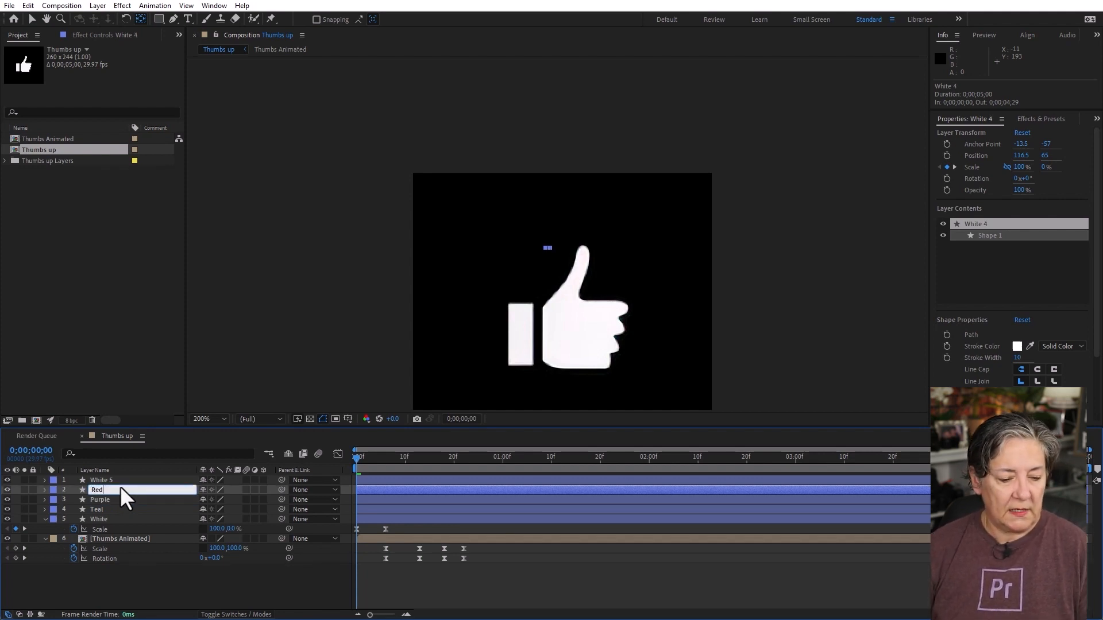
Rename the White 5 layer as Black.
{"action": "left_click", "coordinate": [157, 480]}
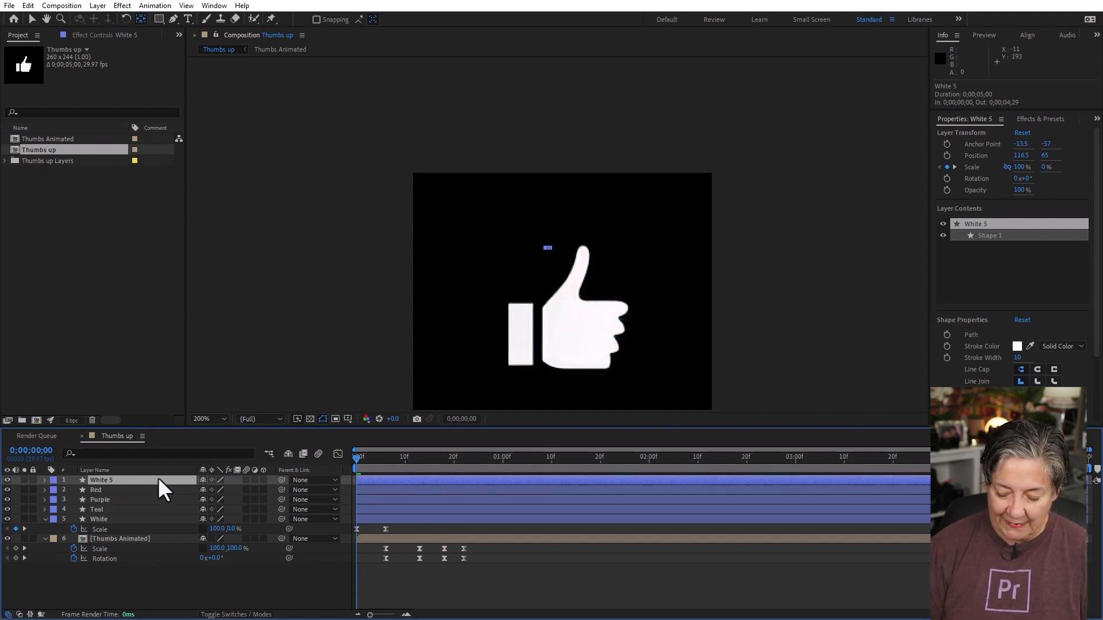
{"action": "key", "text": "Return"}
{"action": "type", "text": "Black"}
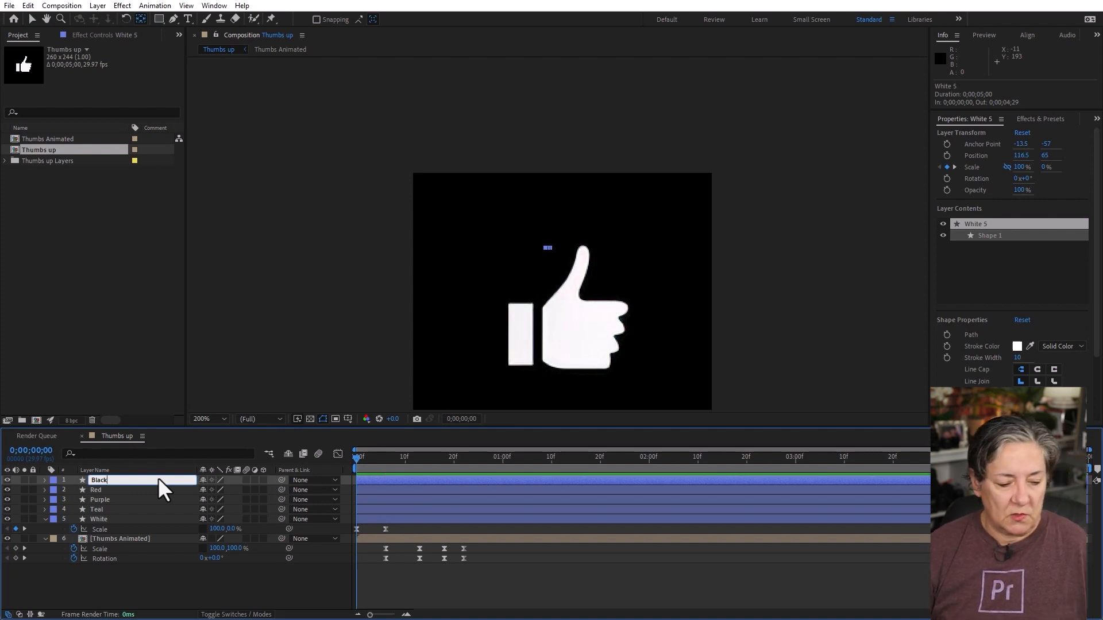
{"action": "key", "text": "Return"}
Set the Teal layer's stroke colour to bright teal, 11FFF1.
{"action": "left_click", "coordinate": [98, 518]}
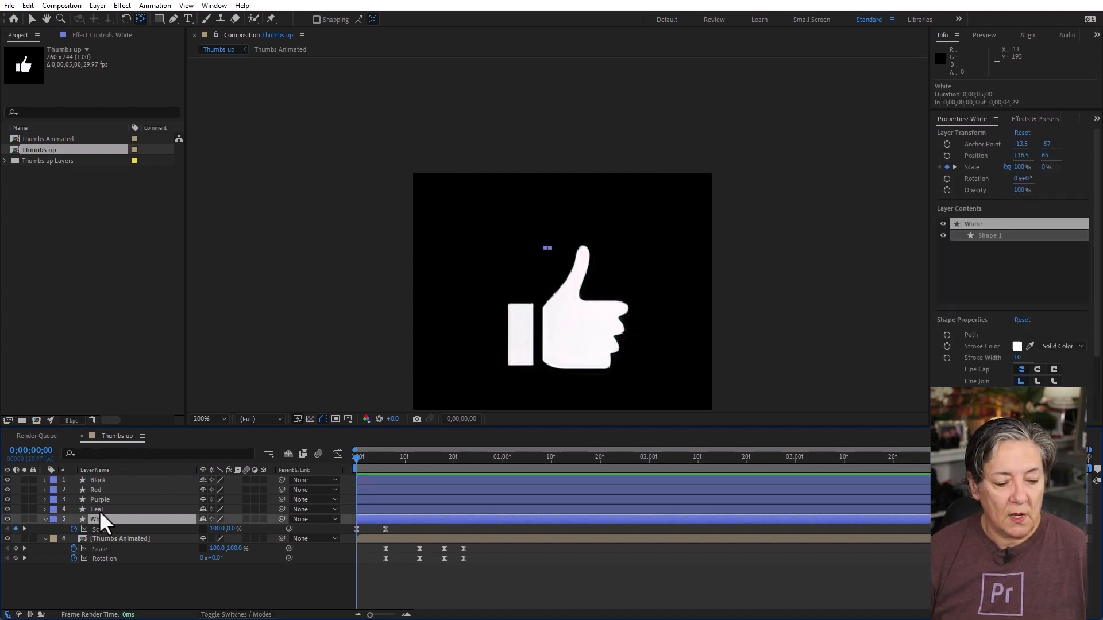
{"action": "left_click", "coordinate": [99, 510]}
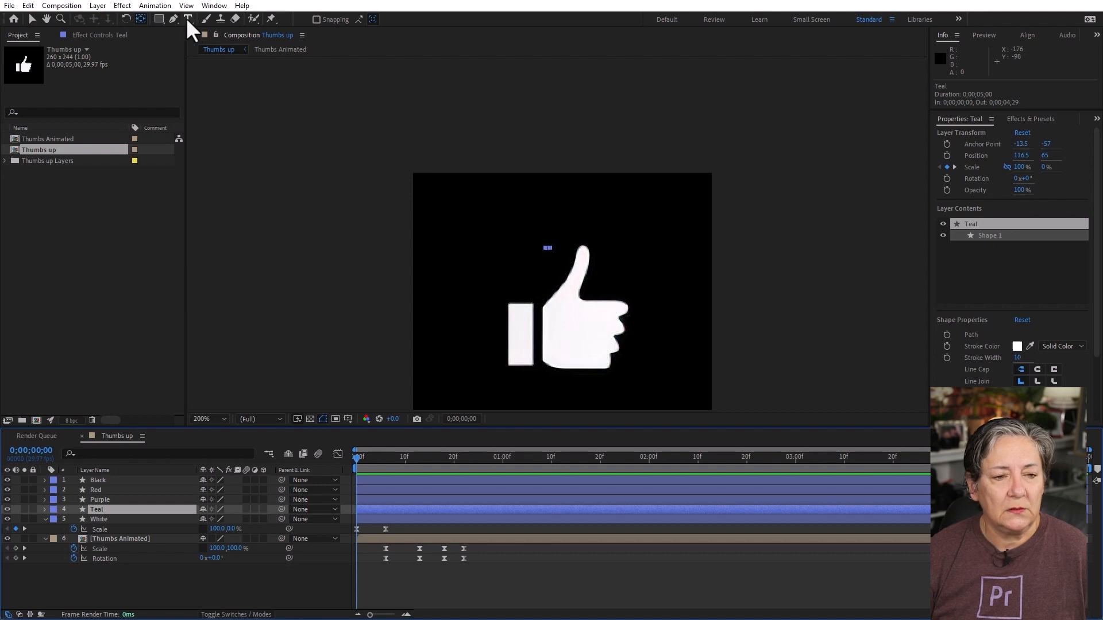
{"action": "left_click", "coordinate": [159, 19]}
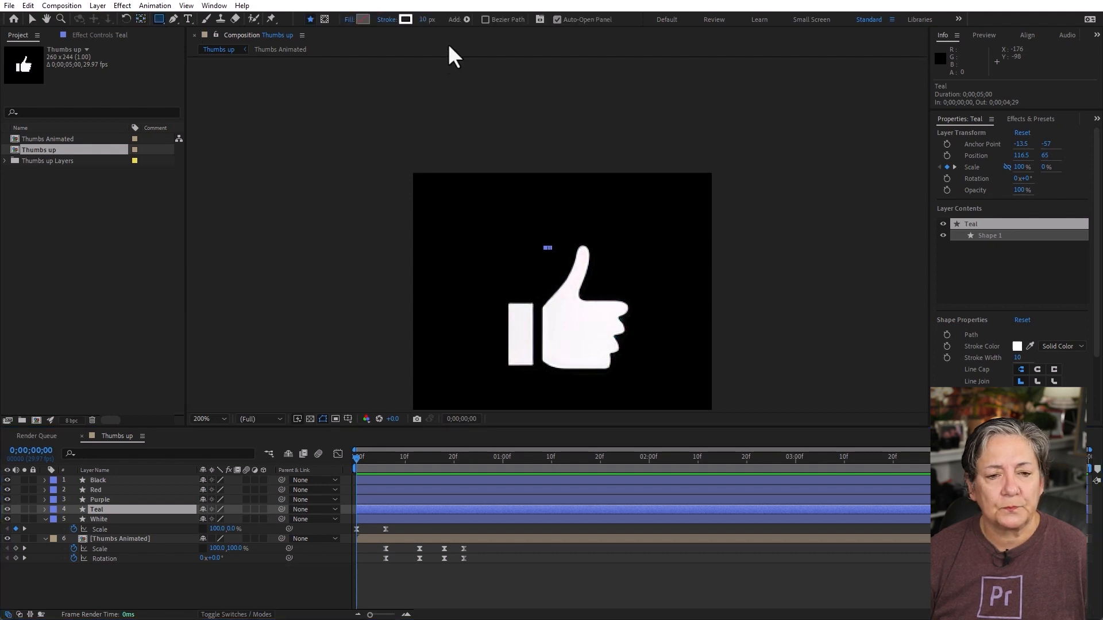
{"action": "left_click", "coordinate": [406, 19]}
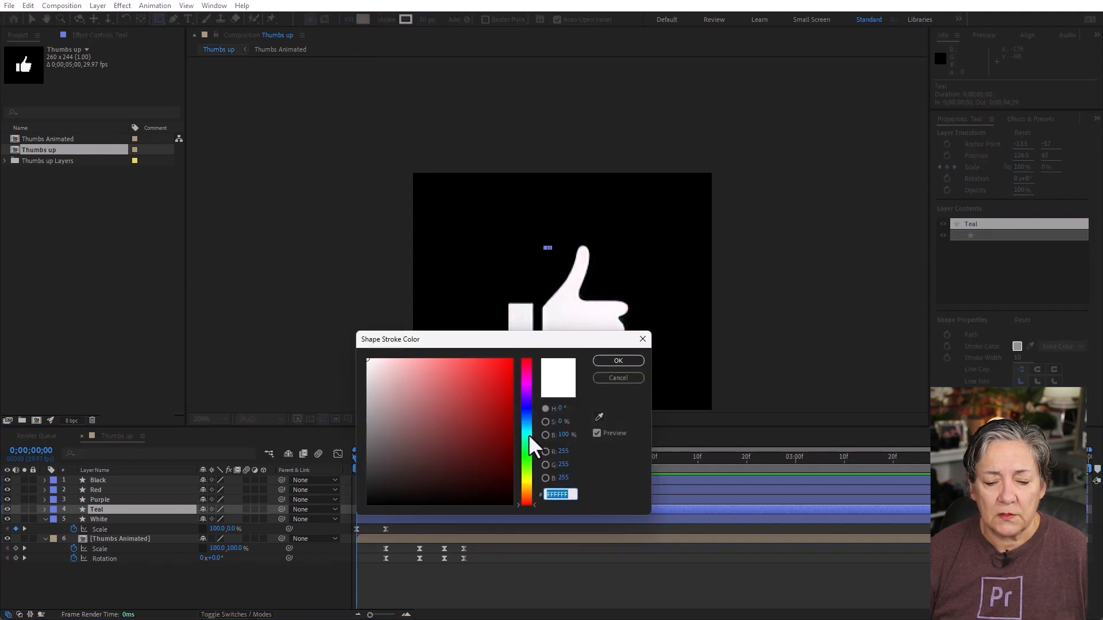
{"action": "left_click", "coordinate": [526, 432]}
{"action": "left_click_drag", "start_coordinate": [505, 395], "coordinate": [503, 359]}
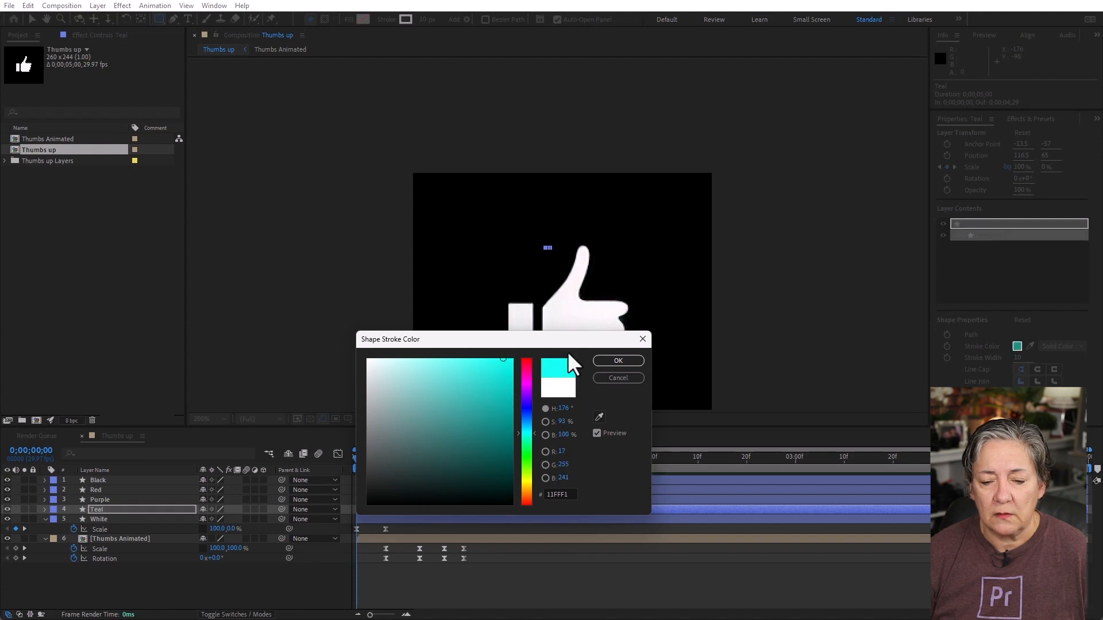
{"action": "left_click", "coordinate": [610, 361]}
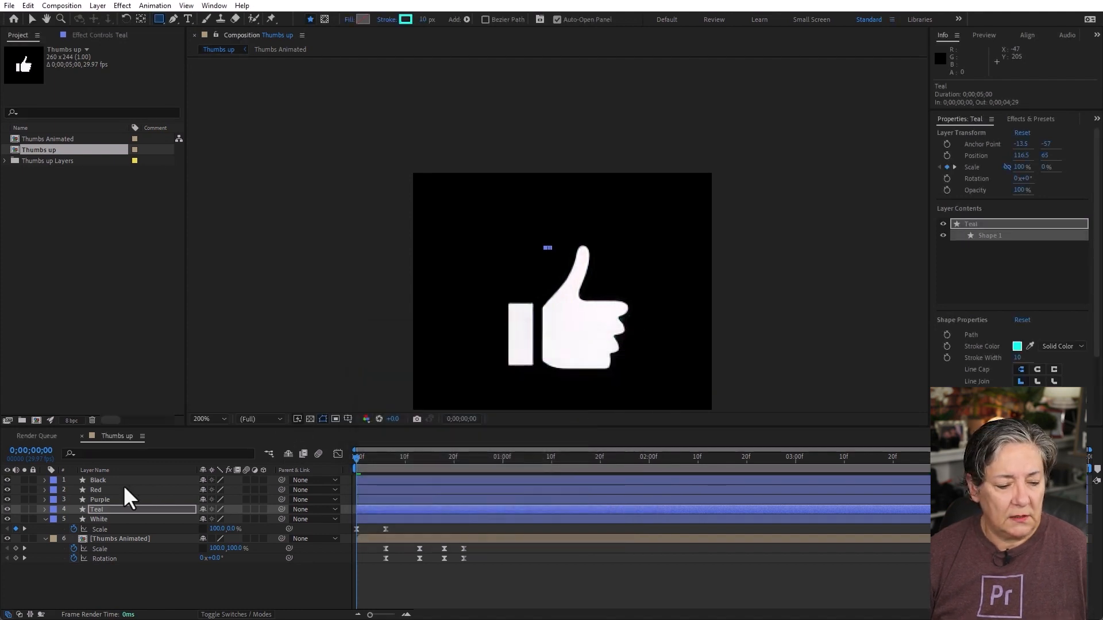
Set the Purple layer's stroke colour to a vivid purple.
{"action": "left_click", "coordinate": [109, 499]}
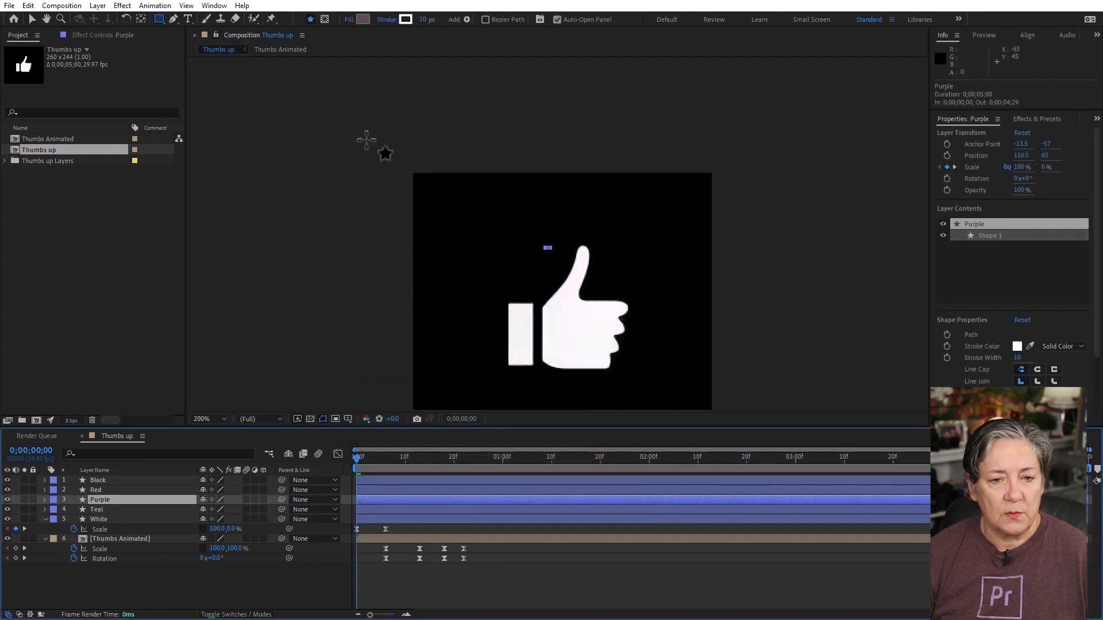
{"action": "left_click", "coordinate": [401, 19]}
{"action": "left_click", "coordinate": [526, 388]}
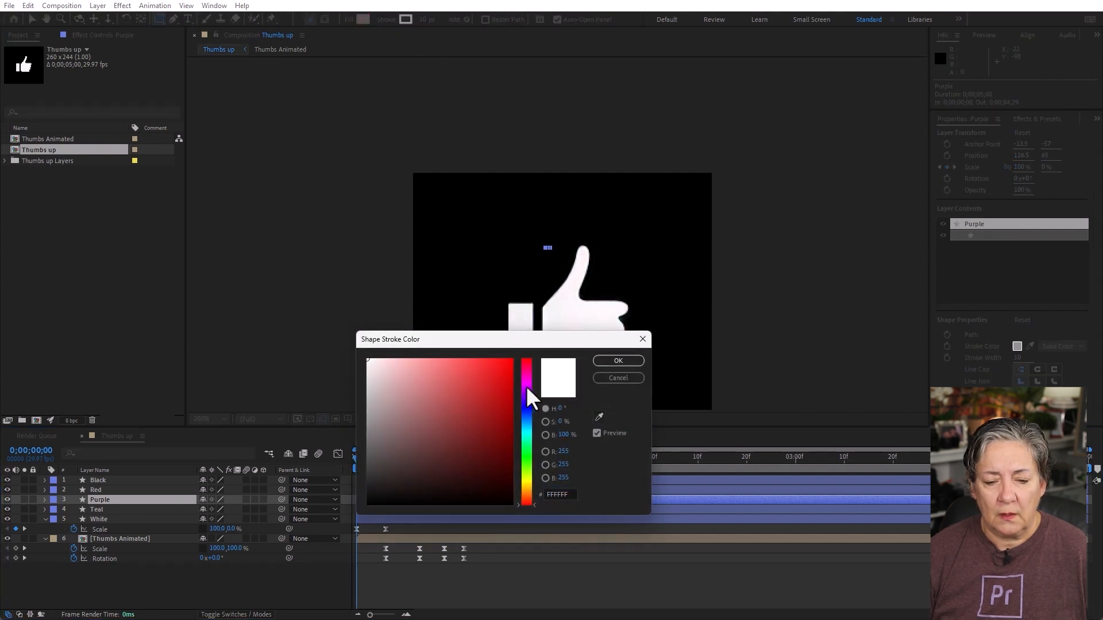
{"action": "left_click", "coordinate": [618, 363]}
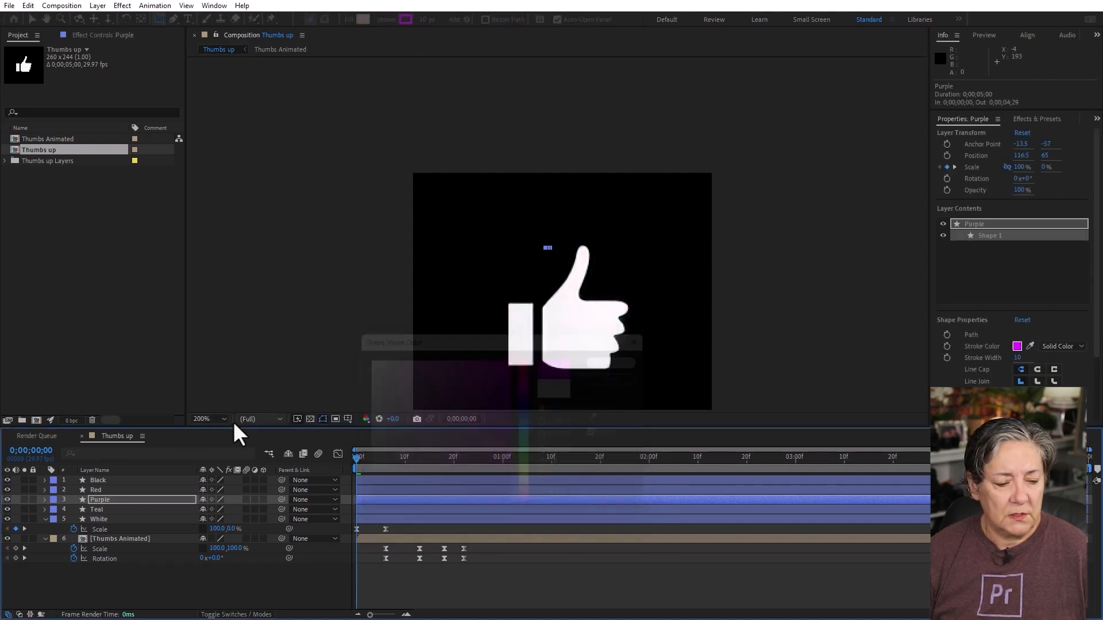
Set the Red layer's stroke colour to pure red.
{"action": "left_click", "coordinate": [104, 489]}
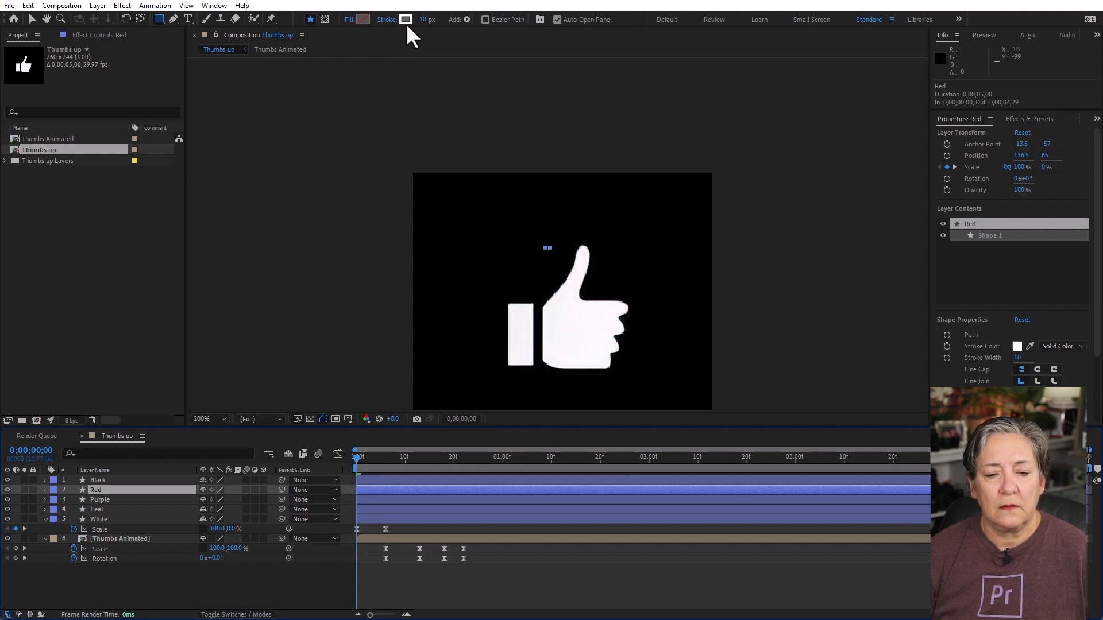
{"action": "left_click", "coordinate": [406, 19]}
{"action": "left_click_drag", "start_coordinate": [496, 368], "coordinate": [539, 340]}
{"action": "left_click", "coordinate": [611, 362]}
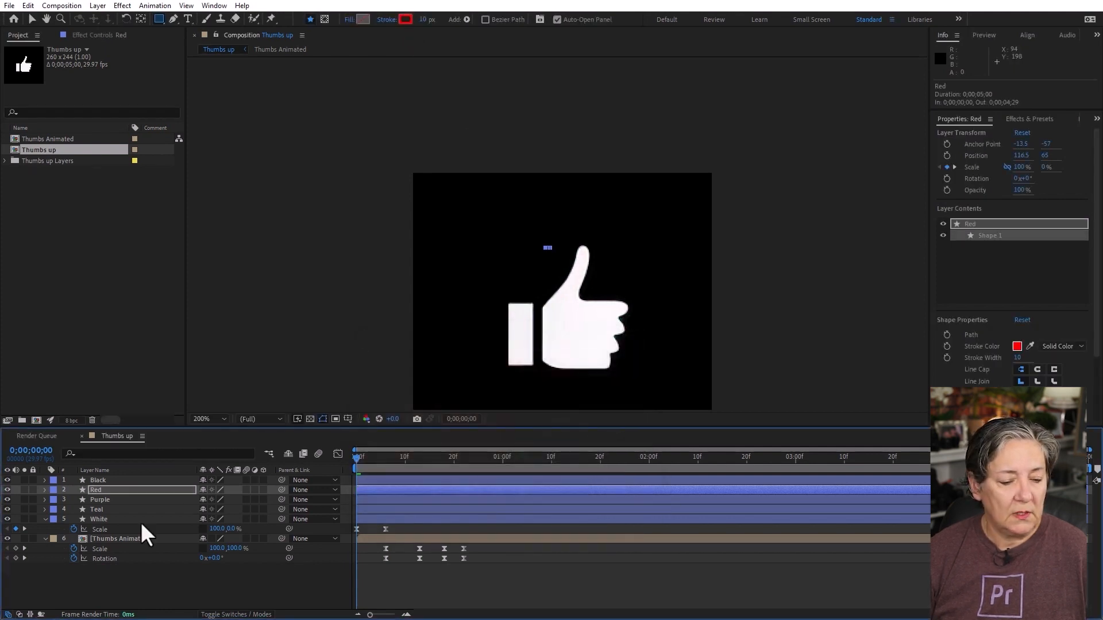
Set the Black layer's stroke colour to 000000 and display the composition at 0;00;01;07 over the transparency grid.
{"action": "left_click", "coordinate": [119, 478]}
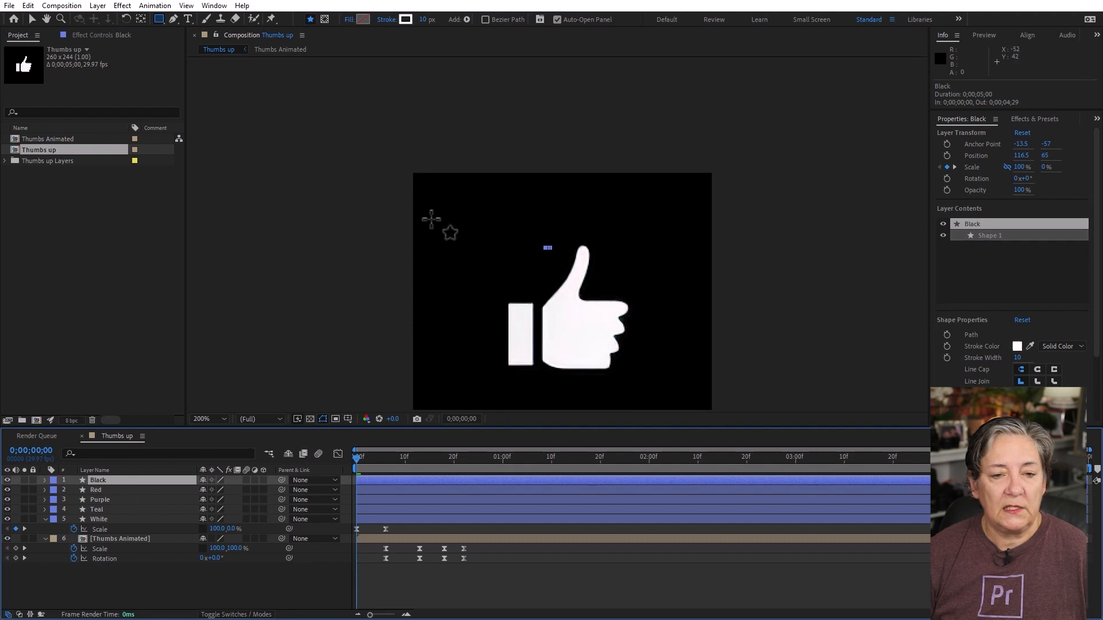
{"action": "left_click", "coordinate": [405, 19]}
{"action": "left_click_drag", "start_coordinate": [416, 426], "coordinate": [368, 504]}
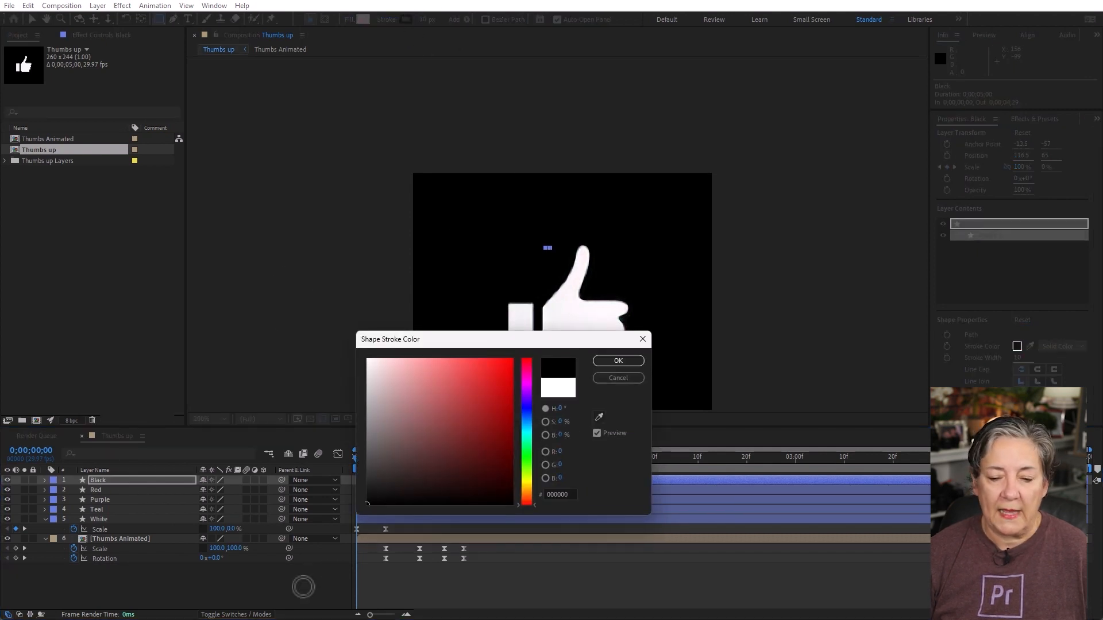
{"action": "left_click", "coordinate": [615, 361]}
{"action": "left_click_drag", "start_coordinate": [372, 462], "coordinate": [537, 461]}
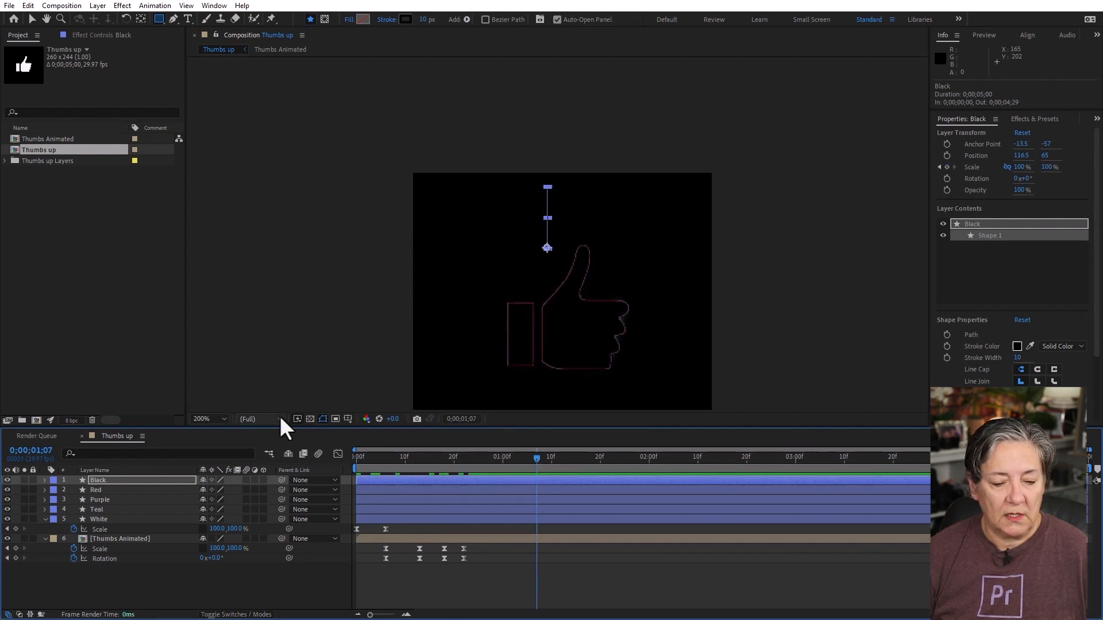
{"action": "left_click", "coordinate": [311, 418]}
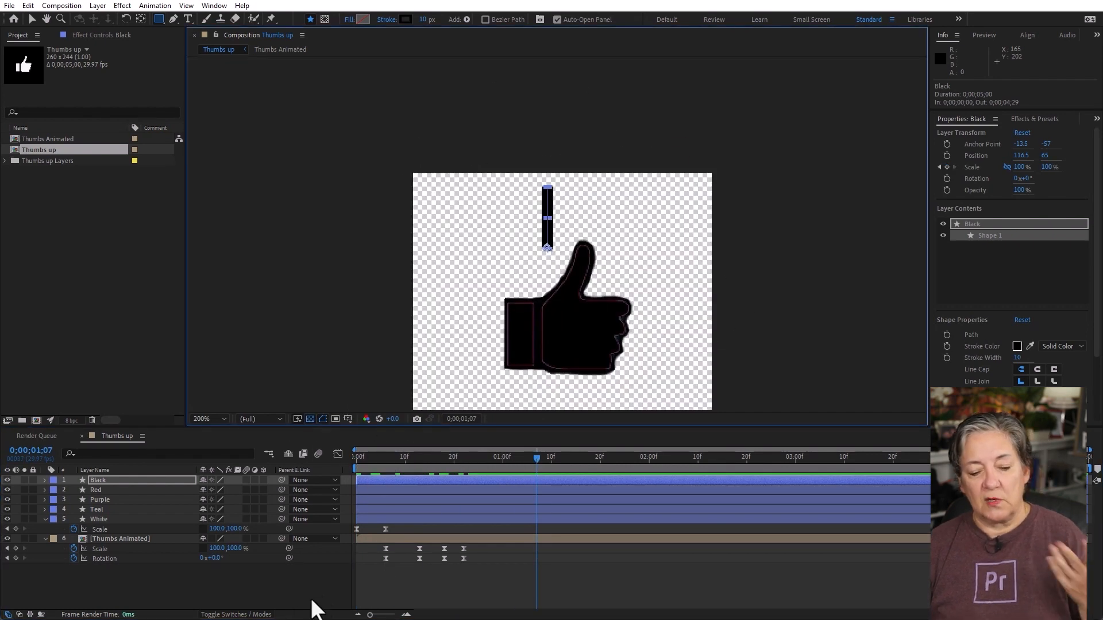
Select all five line layers, from Black to White, and reveal their Position and Rotation properties in the timeline.
{"action": "left_click", "coordinate": [112, 518]}
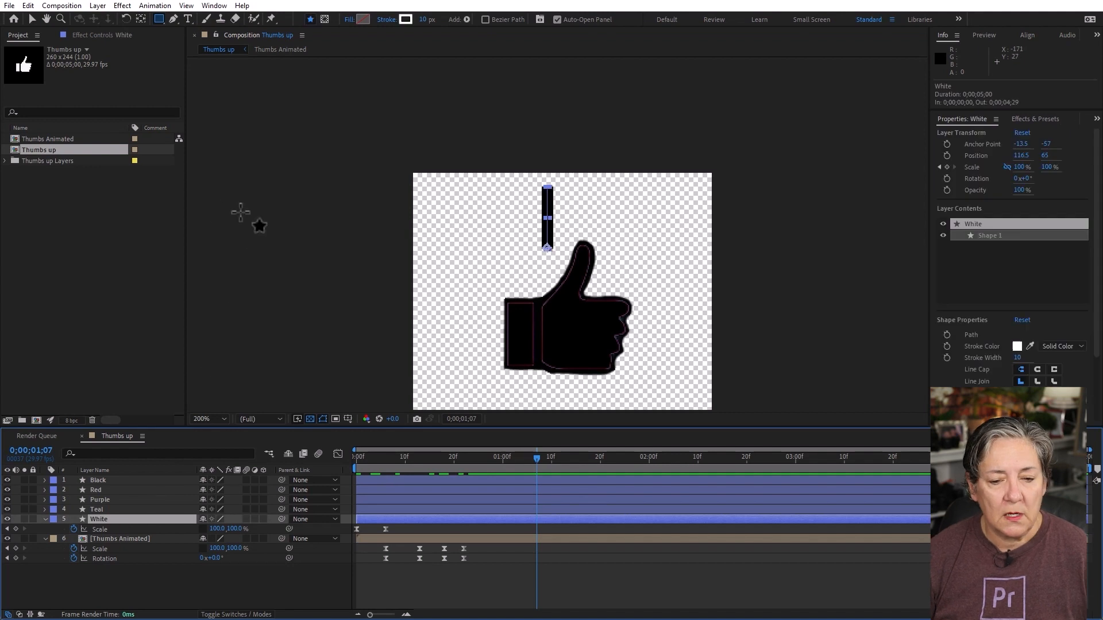
{"action": "left_click", "coordinate": [113, 479]}
{"action": "left_click", "coordinate": [112, 520], "text": "shift"}
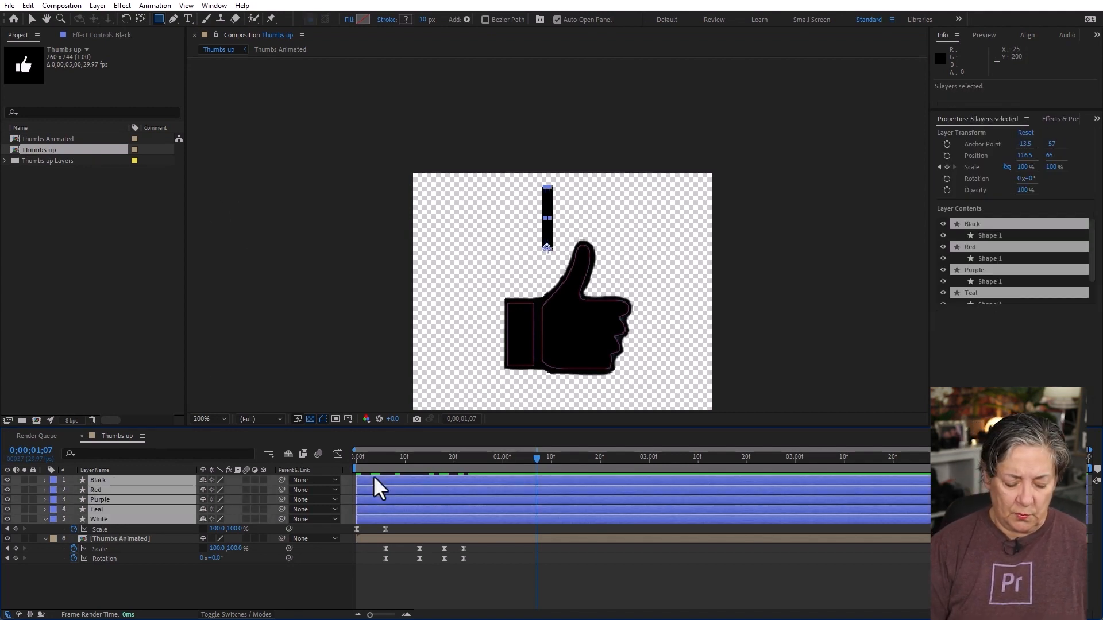
{"action": "key", "text": "p"}
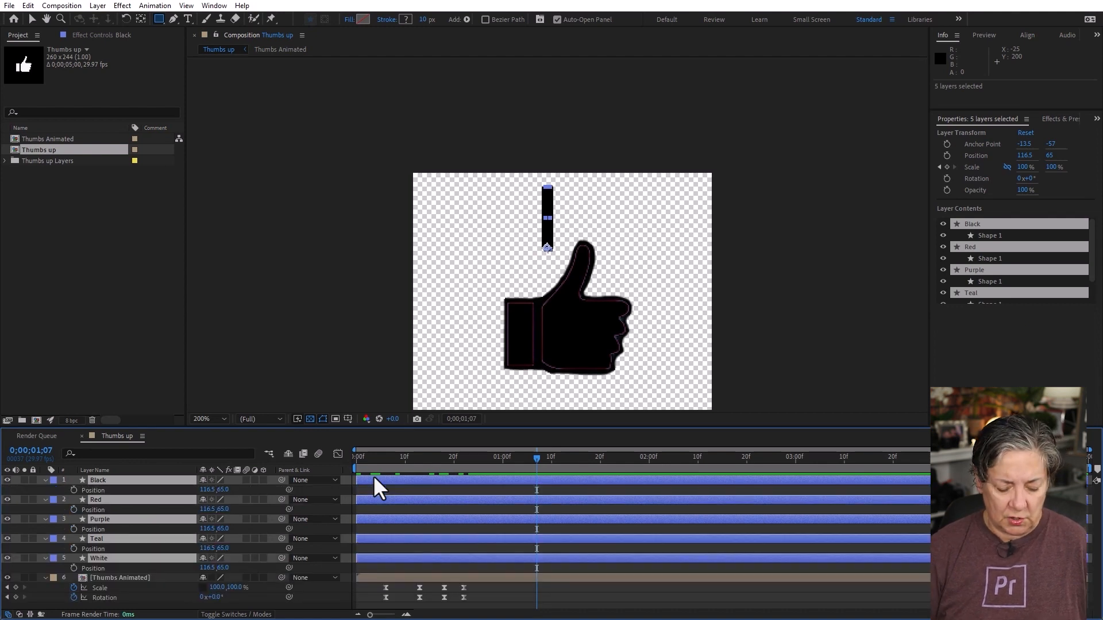
{"action": "key", "text": "shift+r"}
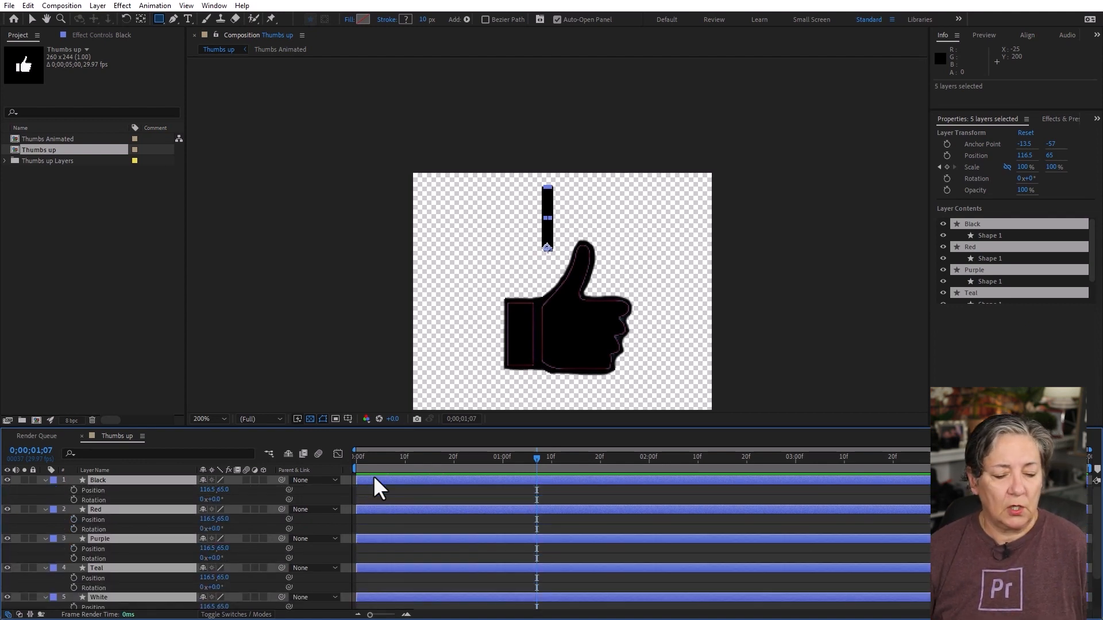
Deselect the line layers, set the current time to 0;00;00;21 and activate the Selection tool.
{"action": "left_click", "coordinate": [382, 491]}
{"action": "left_click_drag", "start_coordinate": [404, 463], "coordinate": [458, 457]}
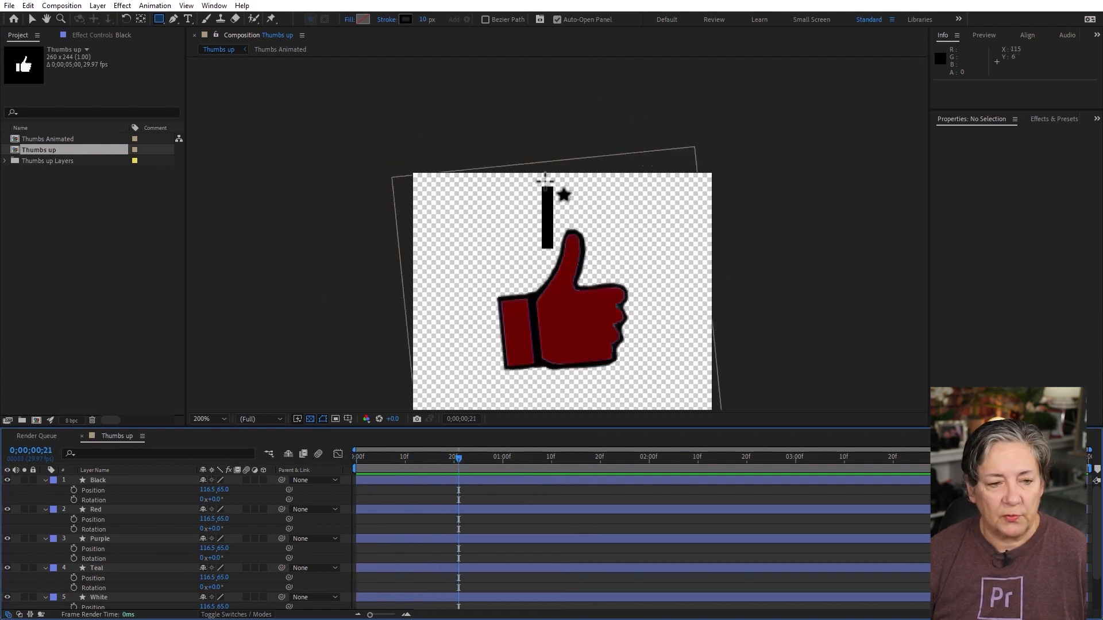
{"action": "left_click", "coordinate": [30, 21]}
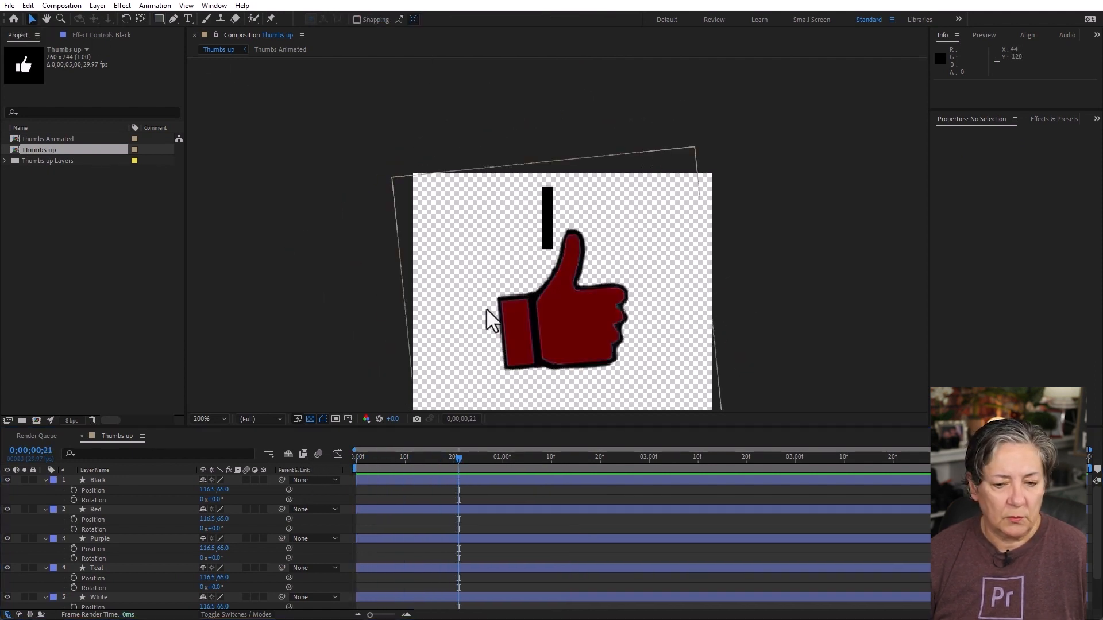
{"action": "left_click", "coordinate": [549, 216]}
{"action": "left_click_drag", "start_coordinate": [551, 218], "coordinate": [605, 230]}
{"action": "key", "text": "ctrl+z"}
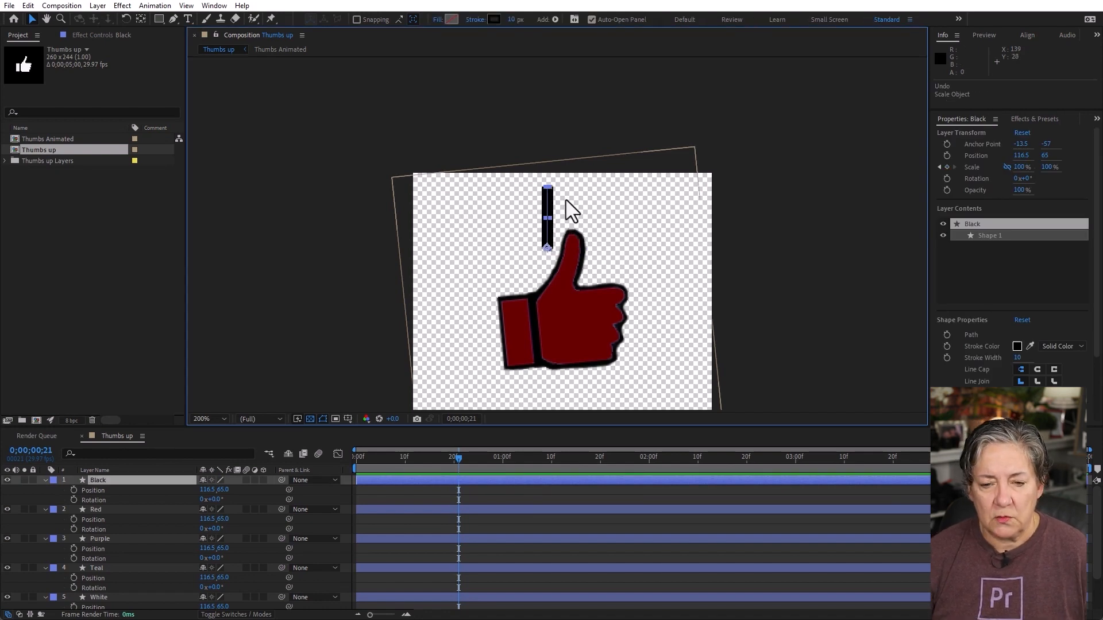
Spread the lines in an arc around the thumb: Black about 207,102; Red 170.5,68.5; Purple 127,60; Teal 91,67.5; White 40.5,103.
{"action": "left_click_drag", "start_coordinate": [552, 198], "coordinate": [657, 241]}
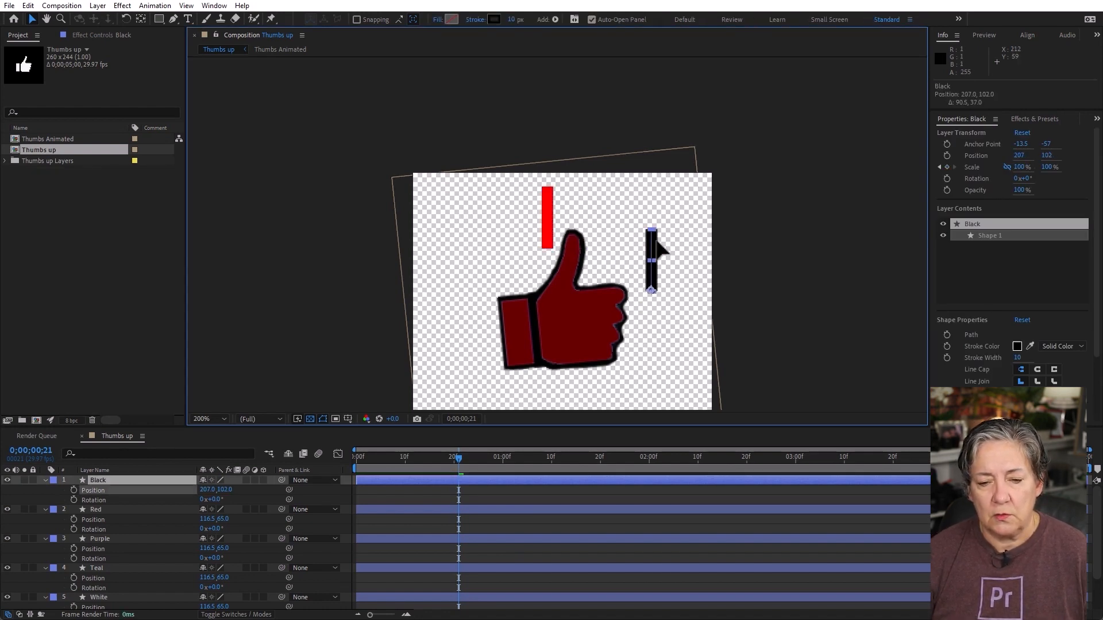
{"action": "left_click_drag", "start_coordinate": [551, 207], "coordinate": [614, 211]}
{"action": "left_click_drag", "start_coordinate": [547, 210], "coordinate": [516, 232]}
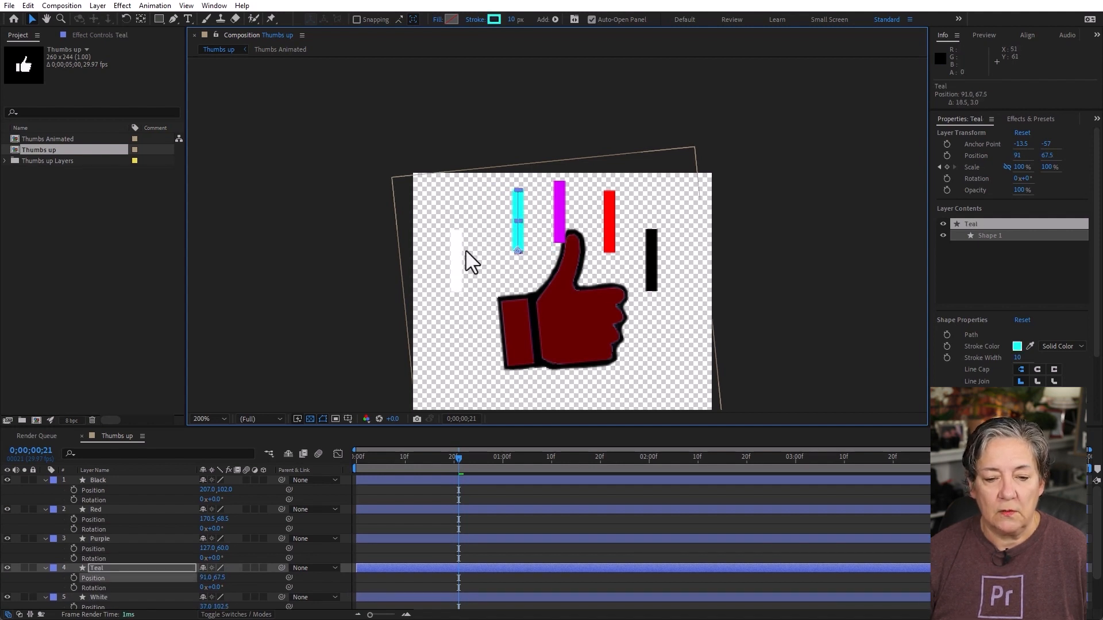
{"action": "left_click_drag", "start_coordinate": [461, 254], "coordinate": [465, 254]}
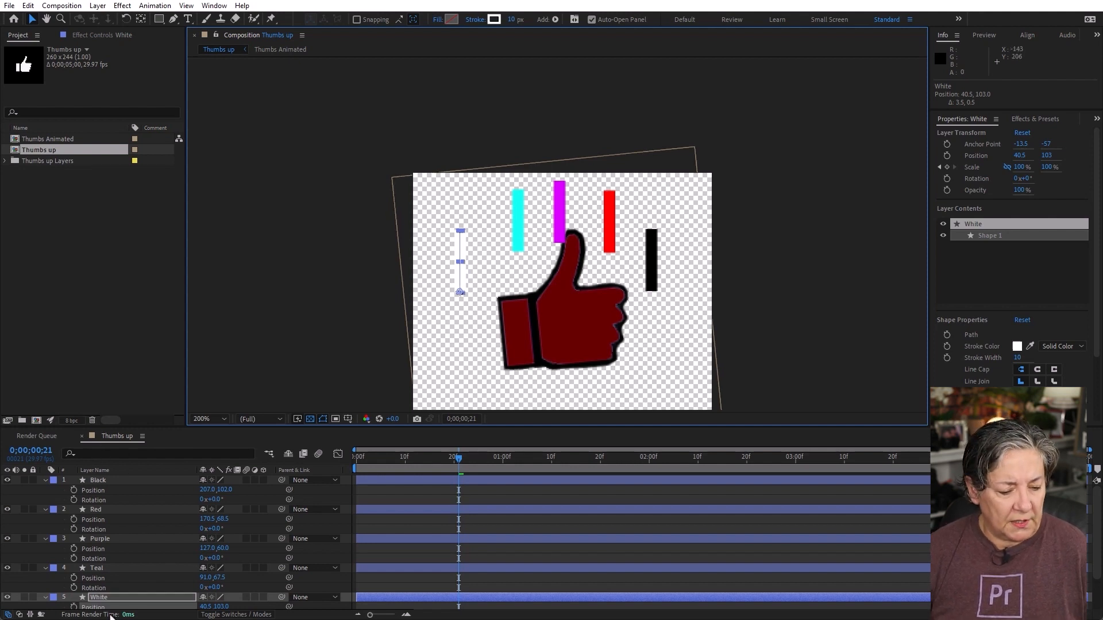
Select all five line layers and show only their Rotation property in the timeline.
{"action": "left_click", "coordinate": [127, 480]}
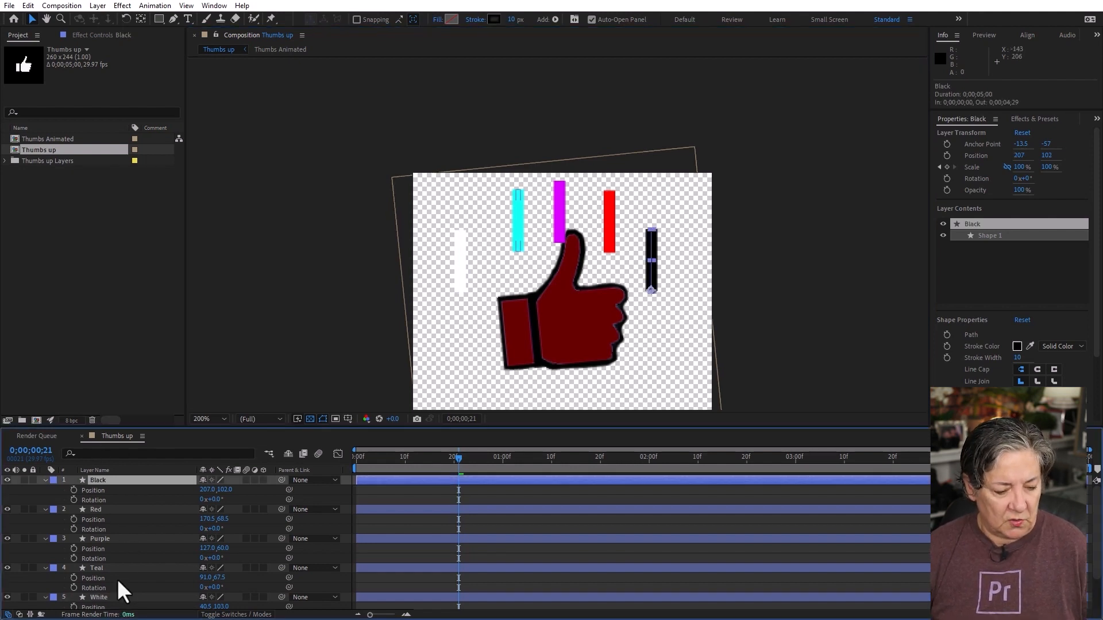
{"action": "left_click", "coordinate": [114, 597], "text": "shift"}
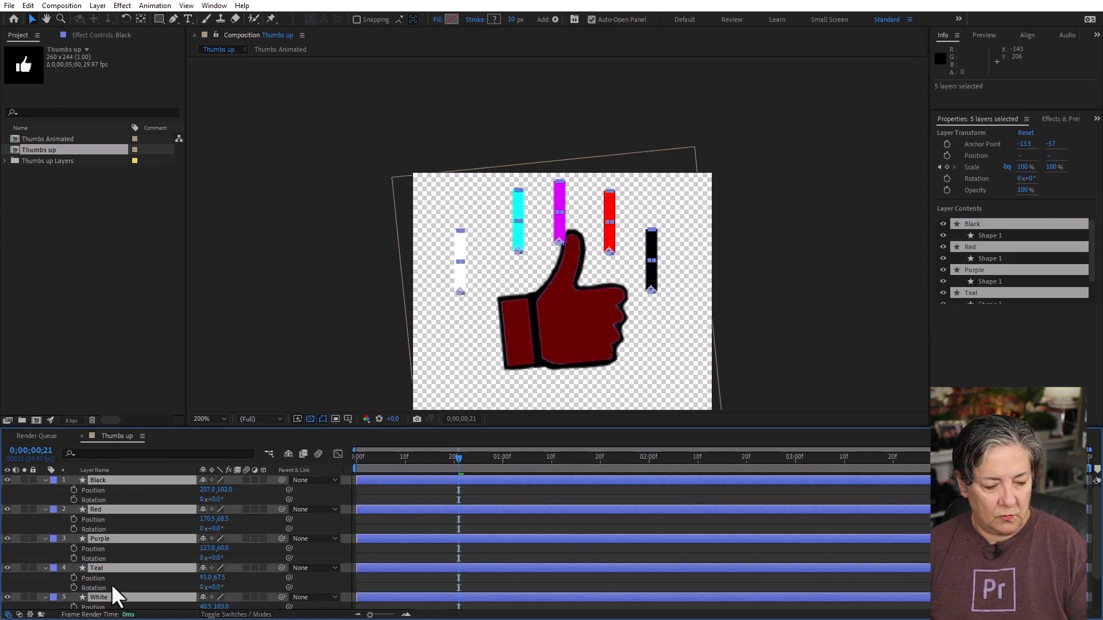
{"action": "key", "text": "u"}
{"action": "key", "text": "r"}
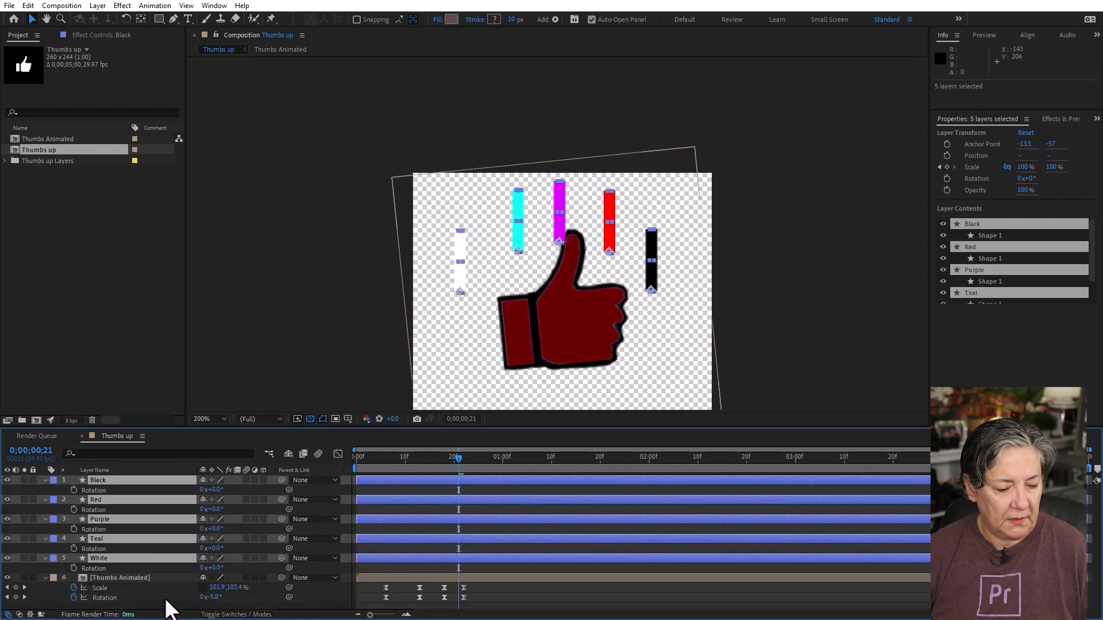
Rotate the White line to -43° and move it closer to the thumb, at about 56, 101.5.
{"action": "left_click", "coordinate": [167, 598]}
{"action": "left_click_drag", "start_coordinate": [216, 567], "coordinate": [192, 568]}
{"action": "left_click_drag", "start_coordinate": [456, 286], "coordinate": [478, 274]}
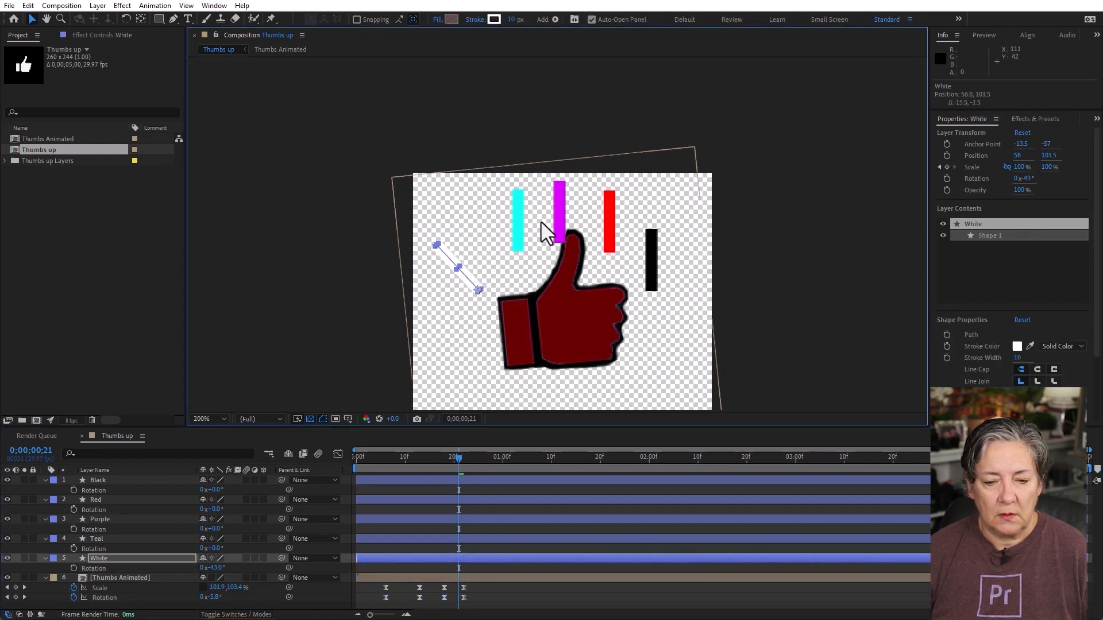
Rotate the Teal line to -34° and move the Purple line to about 123.5, 55.
{"action": "left_click", "coordinate": [519, 233]}
{"action": "left_click_drag", "start_coordinate": [222, 552], "coordinate": [202, 552]}
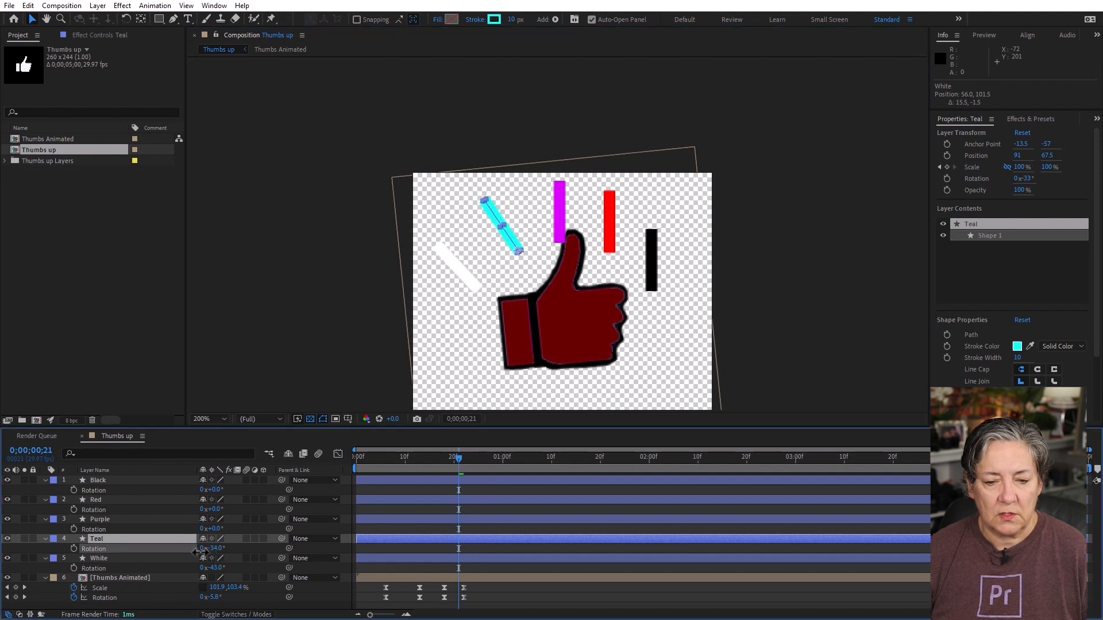
{"action": "left_click", "coordinate": [560, 213]}
{"action": "left_click_drag", "start_coordinate": [560, 223], "coordinate": [556, 217]}
Rotate the Red line to 36° and the Black line to 58°, moving Black closer to the thumb at about 196, 91.
{"action": "left_click", "coordinate": [615, 218]}
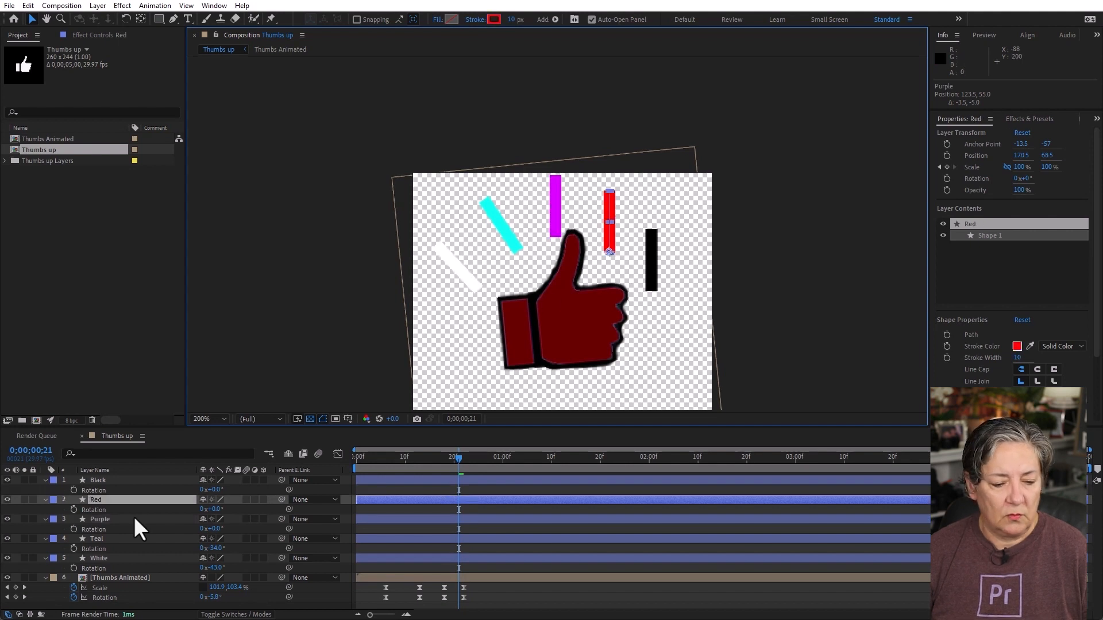
{"action": "left_click_drag", "start_coordinate": [216, 510], "coordinate": [233, 504]}
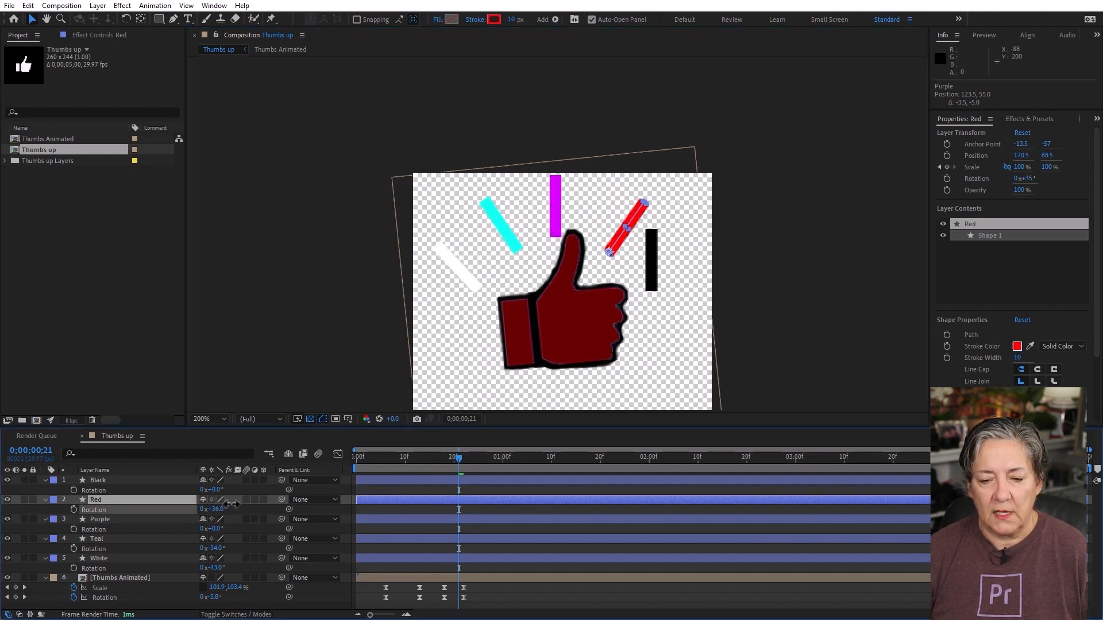
{"action": "left_click", "coordinate": [653, 284]}
{"action": "left_click_drag", "start_coordinate": [220, 491], "coordinate": [250, 488]}
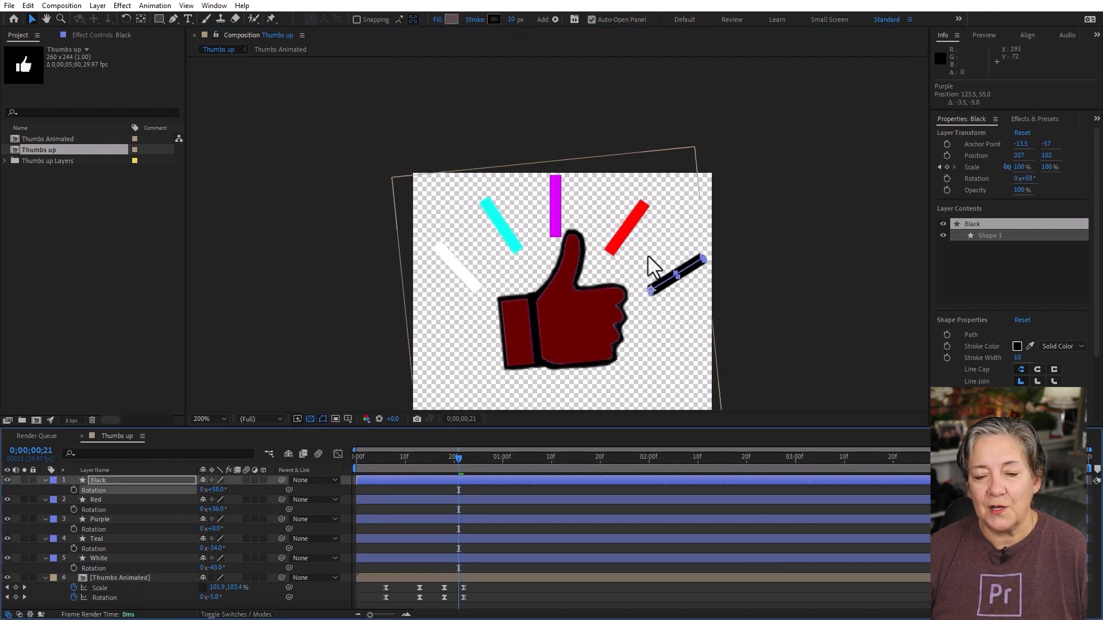
{"action": "left_click_drag", "start_coordinate": [688, 271], "coordinate": [675, 258]}
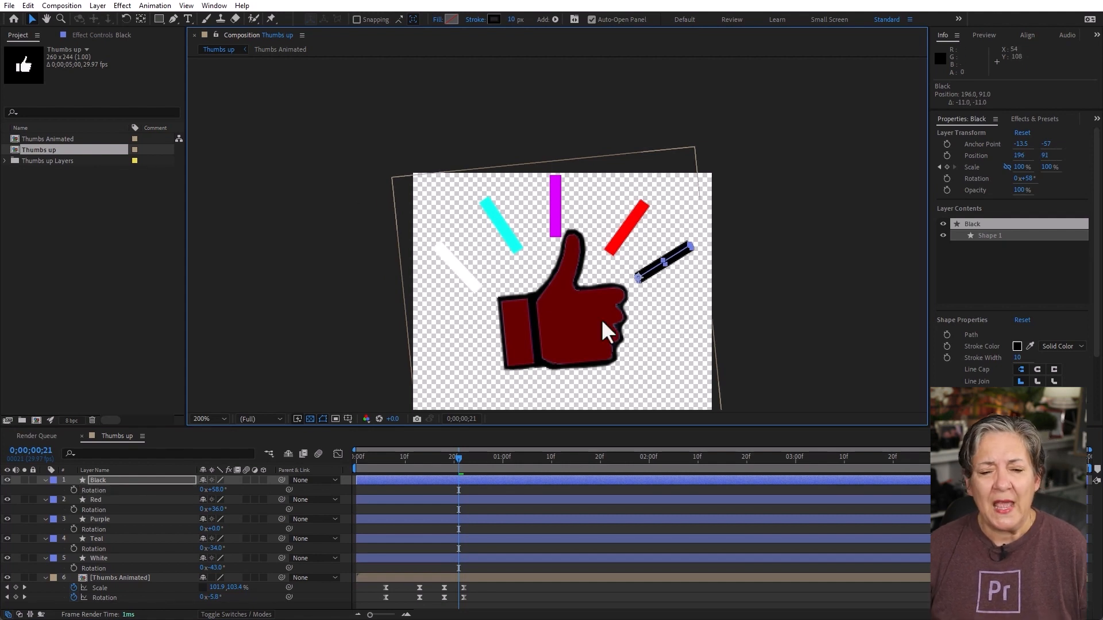
Unlock the Thumbs up composition's aspect ratio and set its height to 331 px.
{"action": "left_click", "coordinate": [79, 7]}
{"action": "left_click", "coordinate": [105, 36]}
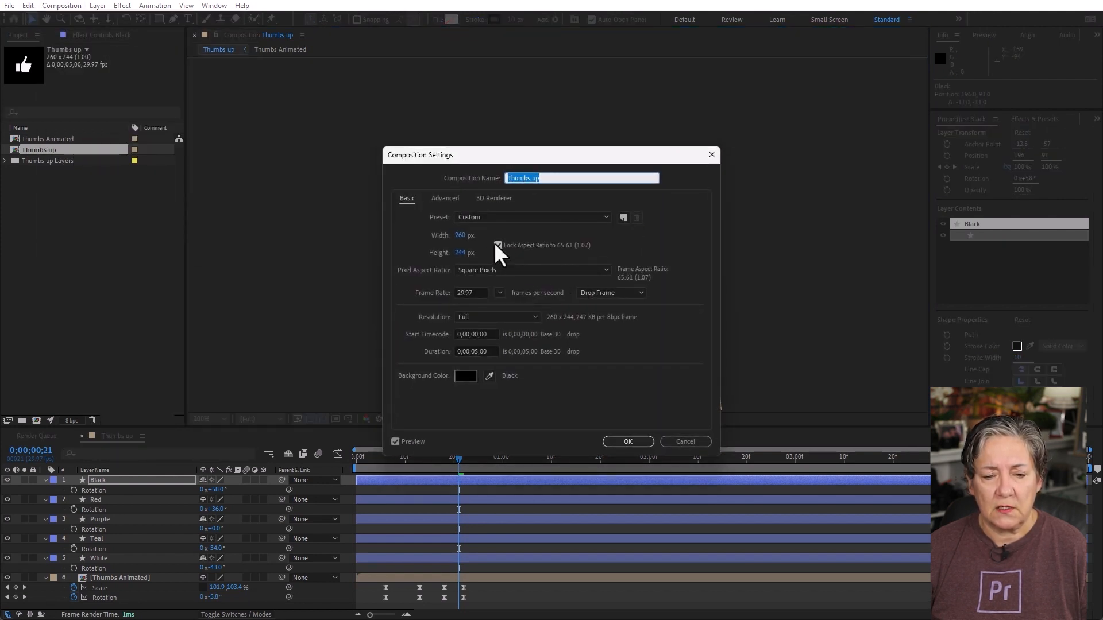
{"action": "left_click", "coordinate": [499, 246]}
{"action": "left_click_drag", "start_coordinate": [460, 253], "coordinate": [581, 314]}
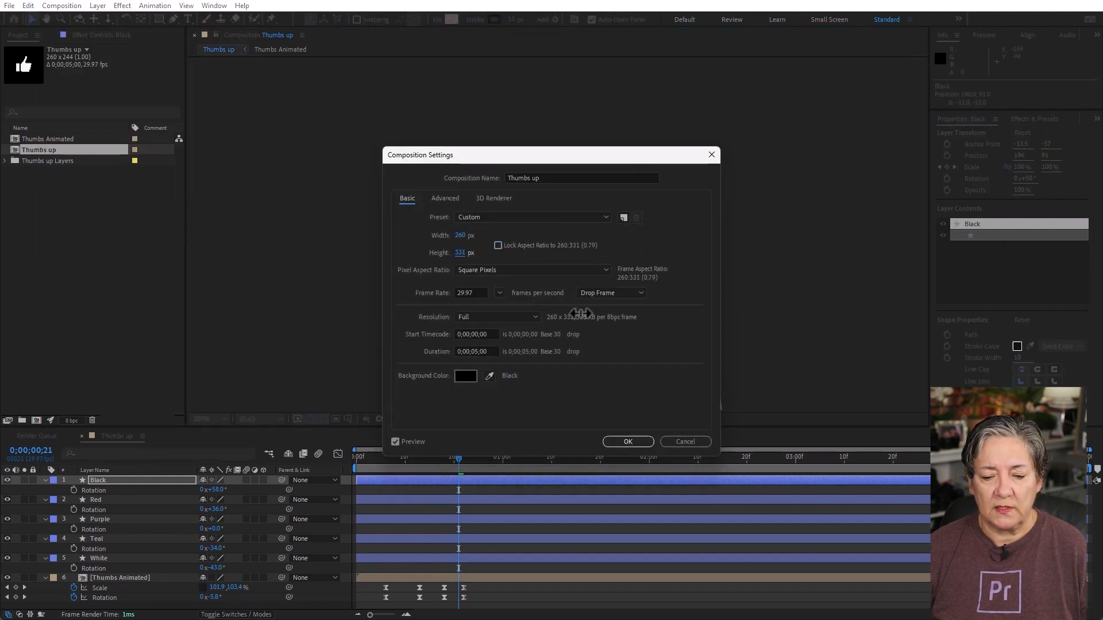
{"action": "left_click", "coordinate": [628, 442]}
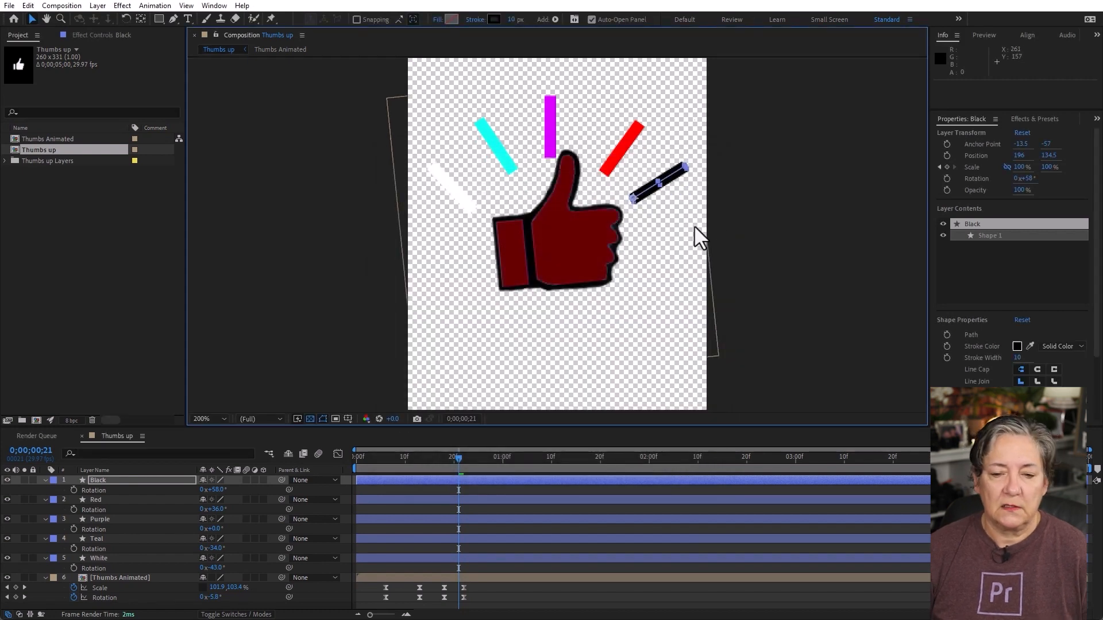
Move the Purple line above the thumb to about 130, 80.5 and the Teal line to about 89.5, 101.
{"action": "left_click", "coordinate": [552, 117]}
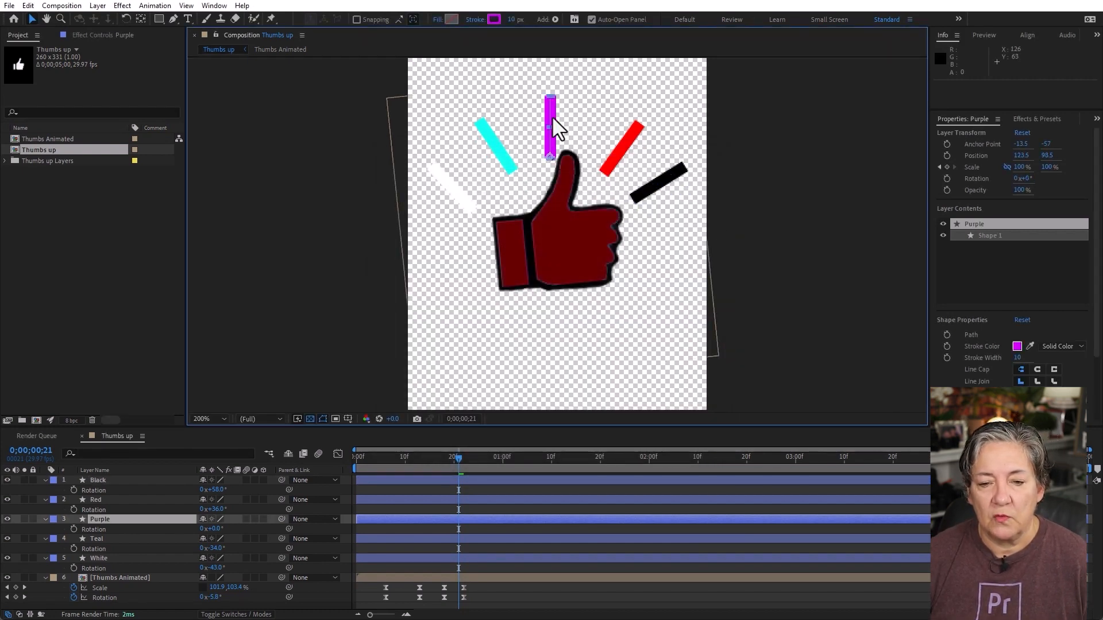
{"action": "left_click_drag", "start_coordinate": [552, 117], "coordinate": [560, 96]}
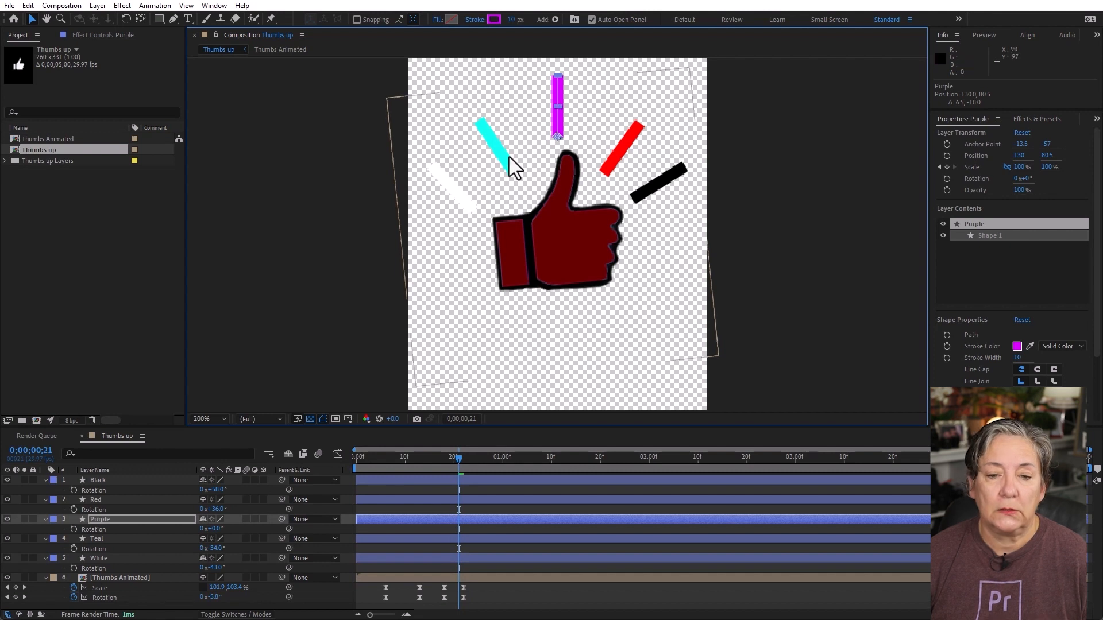
{"action": "left_click_drag", "start_coordinate": [504, 153], "coordinate": [503, 142]}
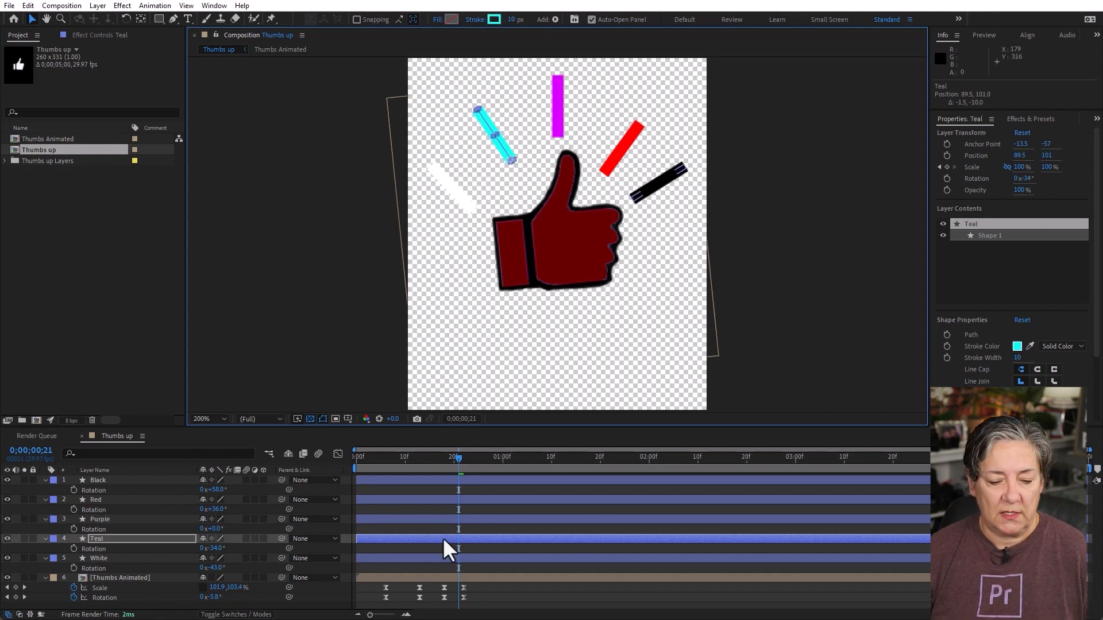
Stagger the starts of the line layers from White through Teal, Purple and Red to Black at 0;00;00;09, and preview the animation.
{"action": "left_click_drag", "start_coordinate": [383, 538], "coordinate": [441, 486]}
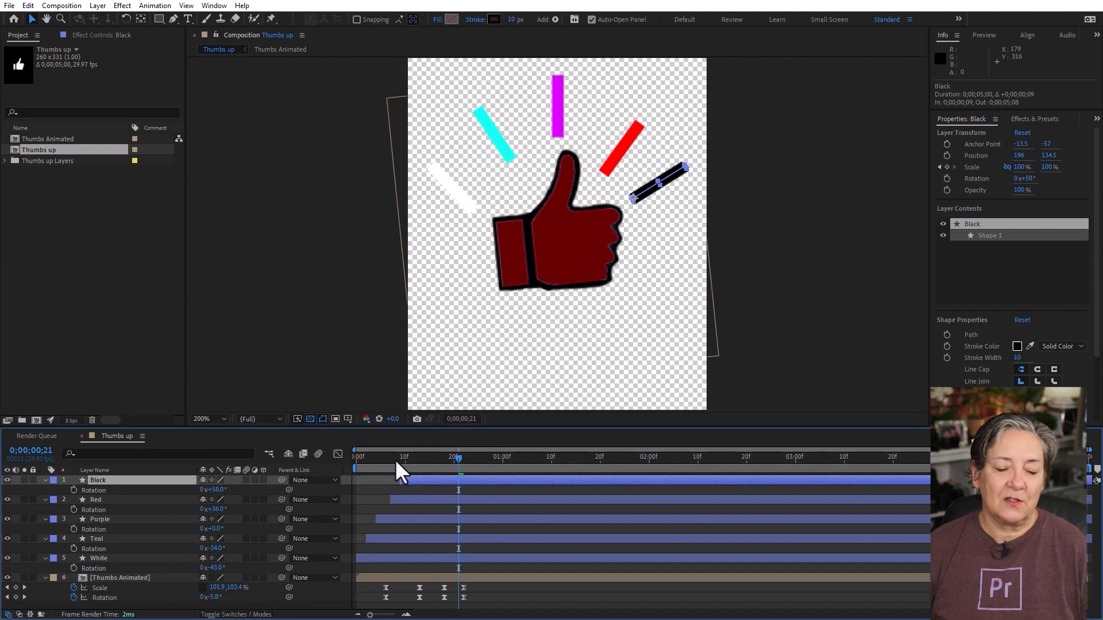
{"action": "key", "text": "Home"}
{"action": "key", "text": "space"}
{"action": "key", "text": "space"}
At 0;00;00;18, move the Thumbs Animated layer below the lines to about 129, 280.5, and play the result.
{"action": "left_click_drag", "start_coordinate": [430, 458], "coordinate": [444, 458]}
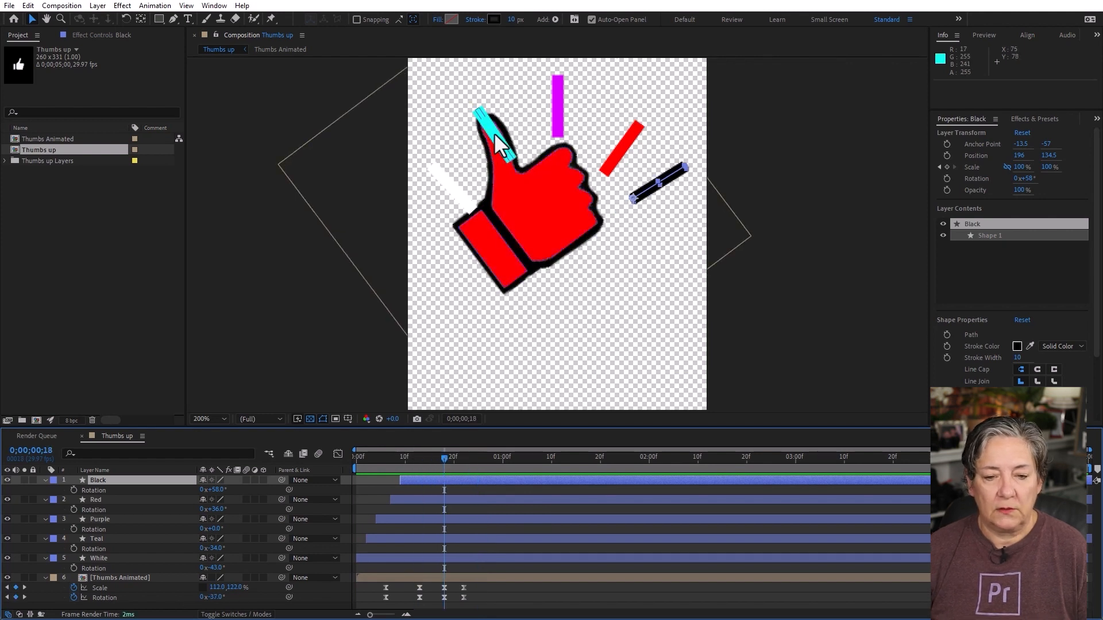
{"action": "left_click", "coordinate": [122, 577]}
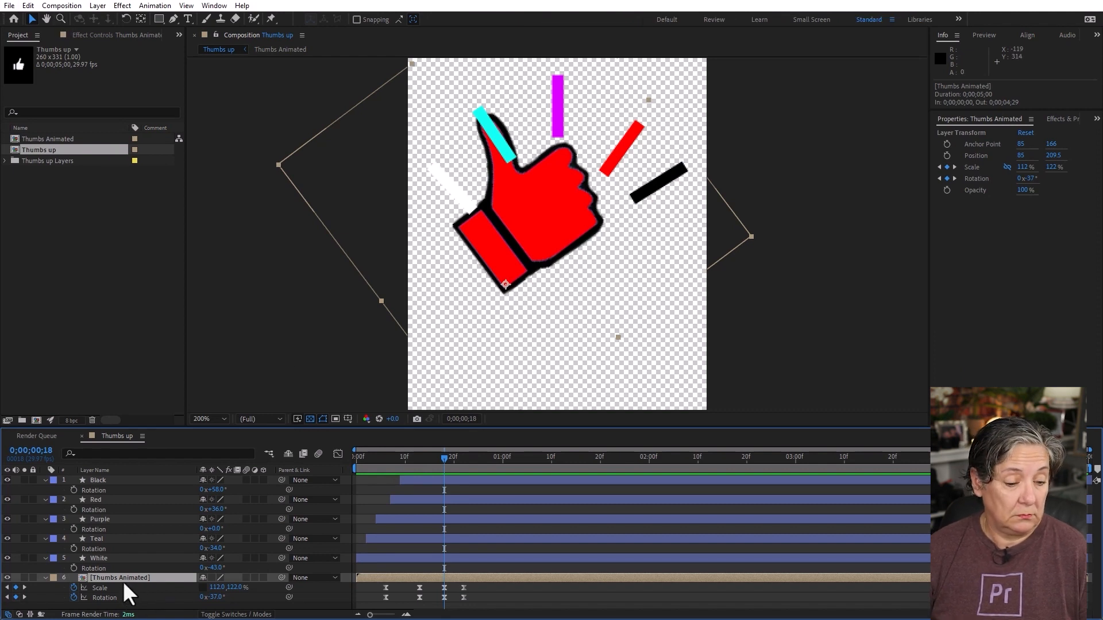
{"action": "key", "text": "p"}
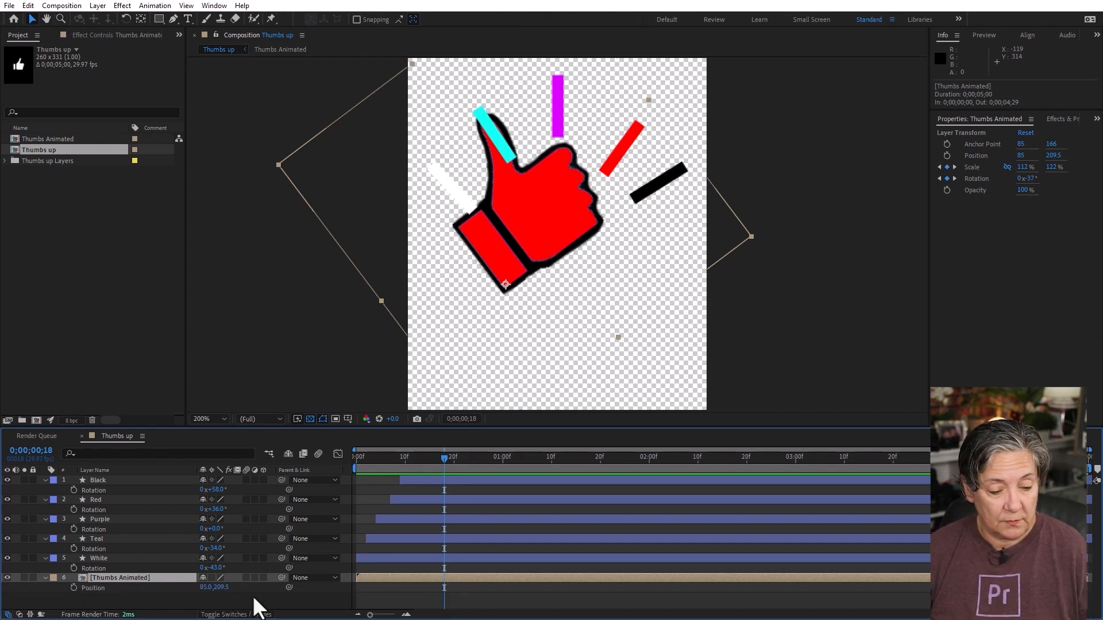
{"action": "mouse_move", "coordinate": [220, 598]}
{"action": "left_mouse_down"}
{"action": "mouse_move", "coordinate": [262, 595]}
{"action": "mouse_move", "coordinate": [236, 586]}
{"action": "left_mouse_up"}
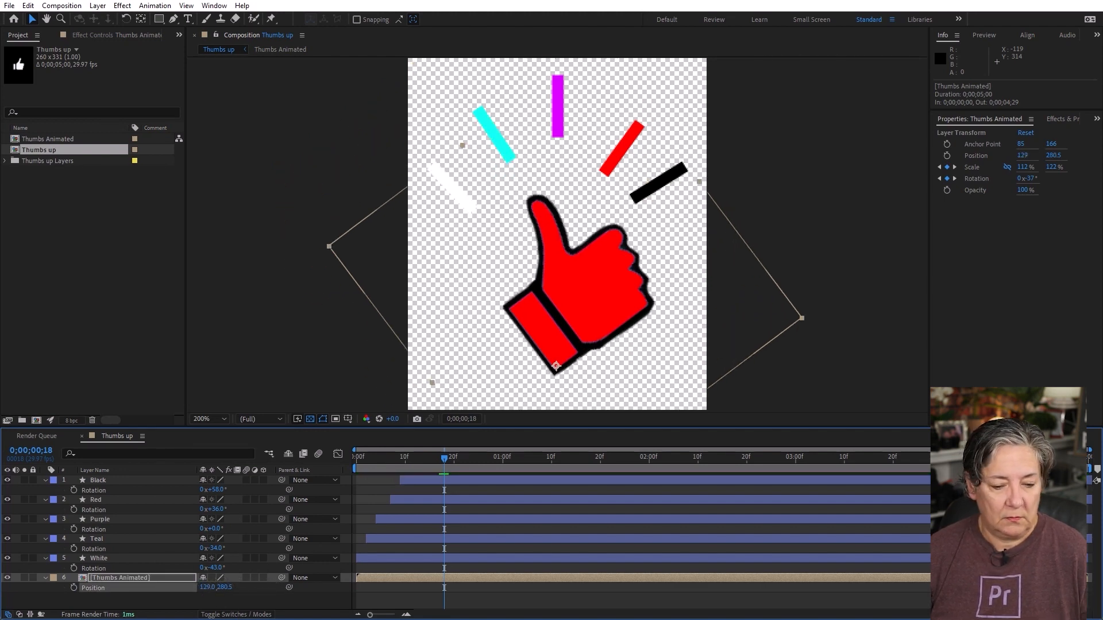
{"action": "key", "text": "space"}
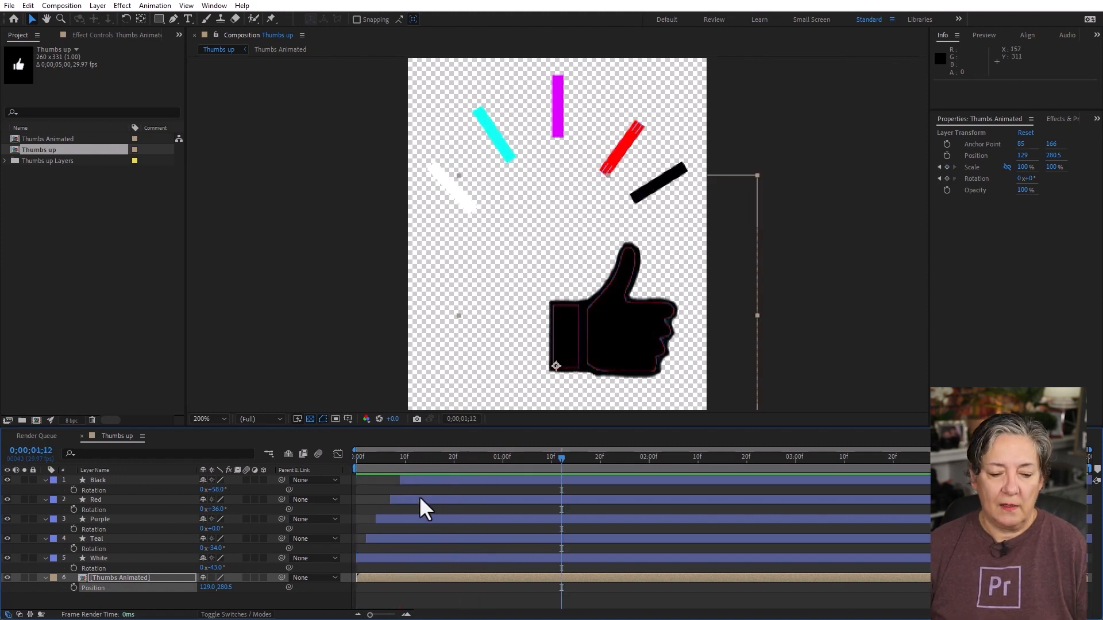
Trim the ends of all five line layers to the current time at 0;00;00;19 and preview the animation.
{"action": "left_click_drag", "start_coordinate": [353, 454], "coordinate": [448, 457]}
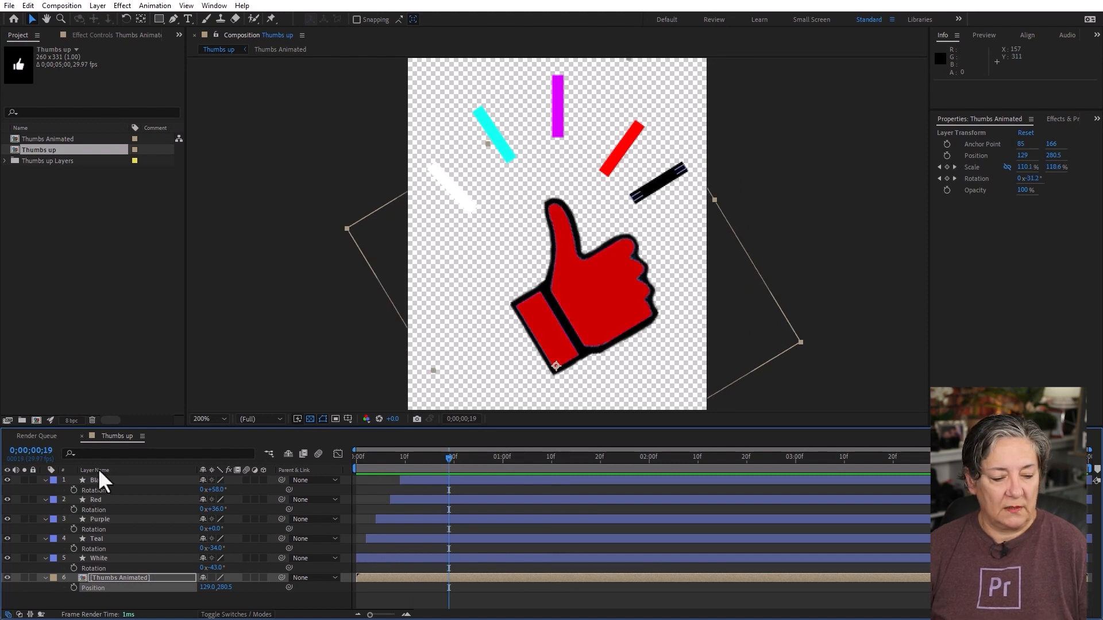
{"action": "left_click", "coordinate": [99, 478]}
{"action": "left_click", "coordinate": [104, 559], "text": "ctrl"}
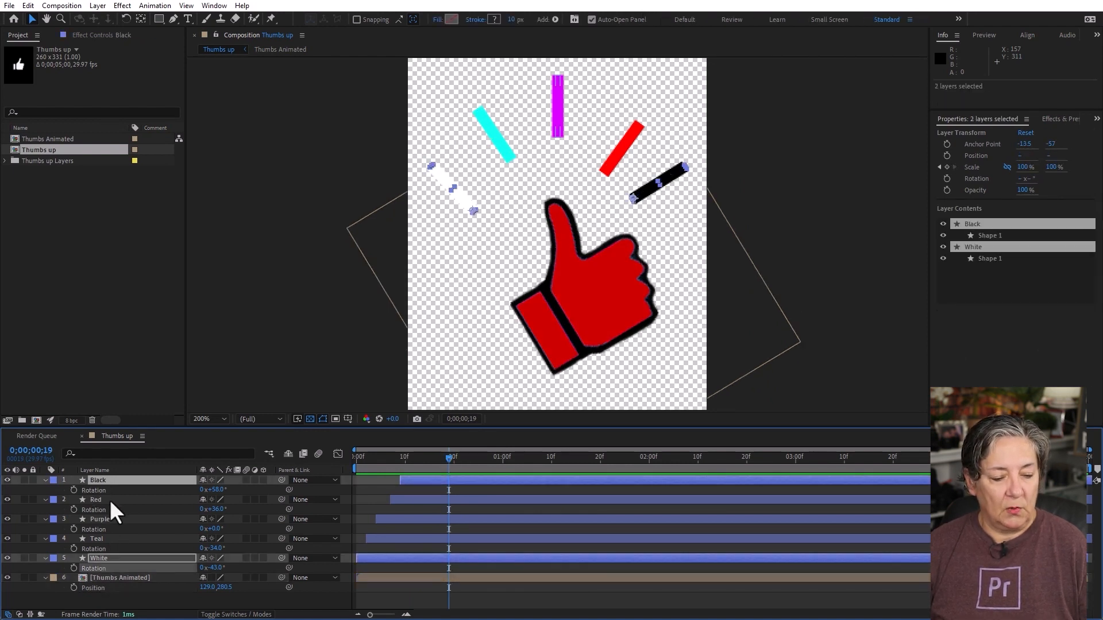
{"action": "left_click_drag", "start_coordinate": [34, 486], "coordinate": [127, 573]}
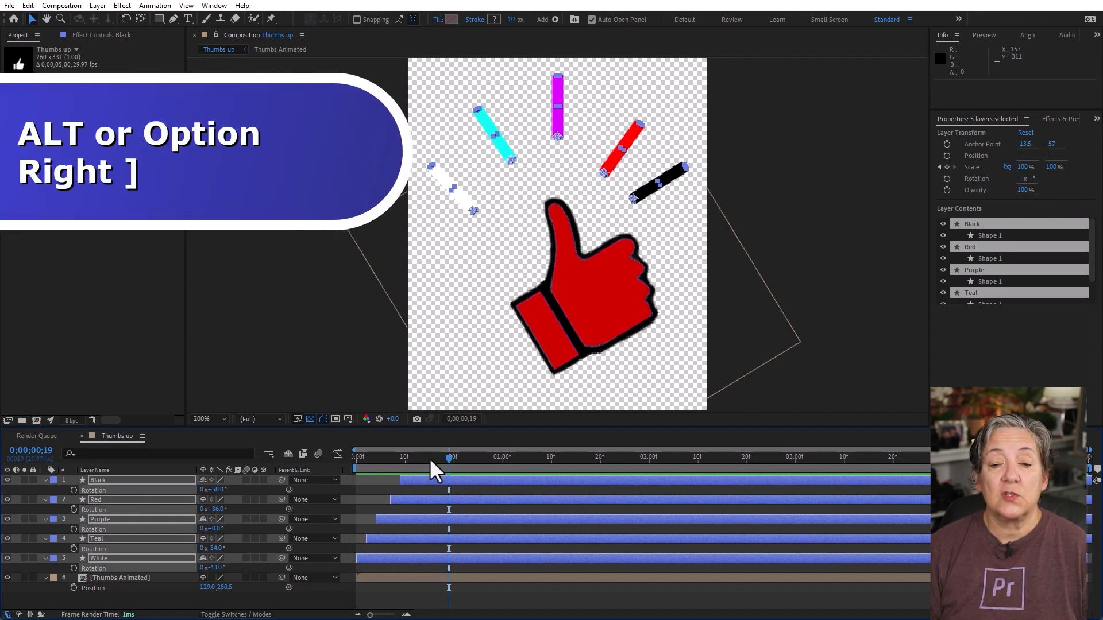
{"action": "key", "text": "alt+bracketright"}
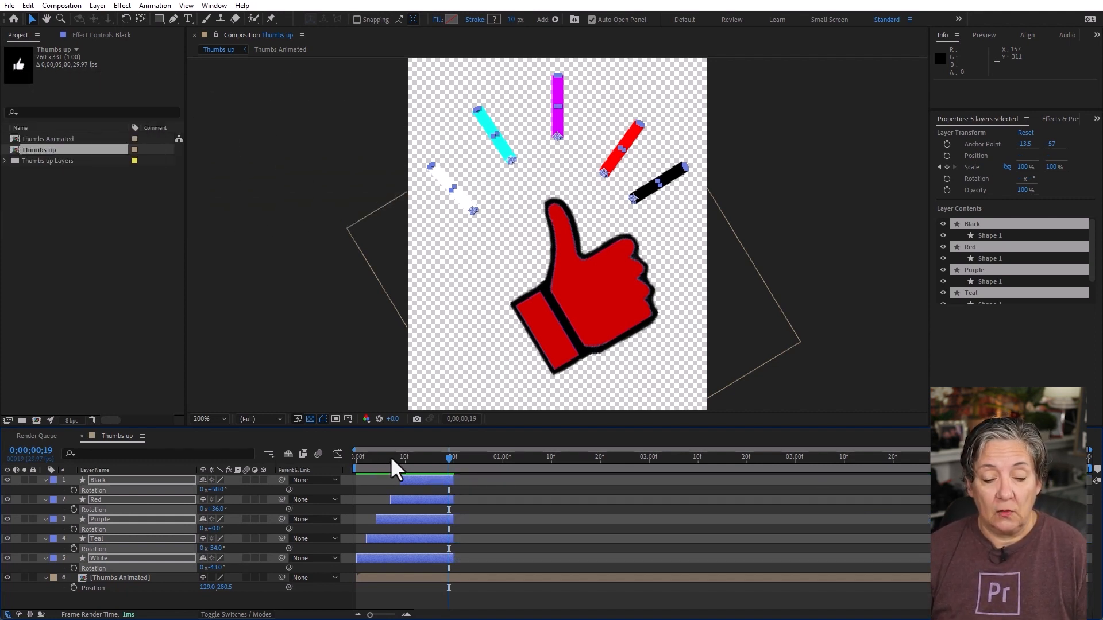
{"action": "key", "text": "space"}
{"action": "key", "text": "space"}
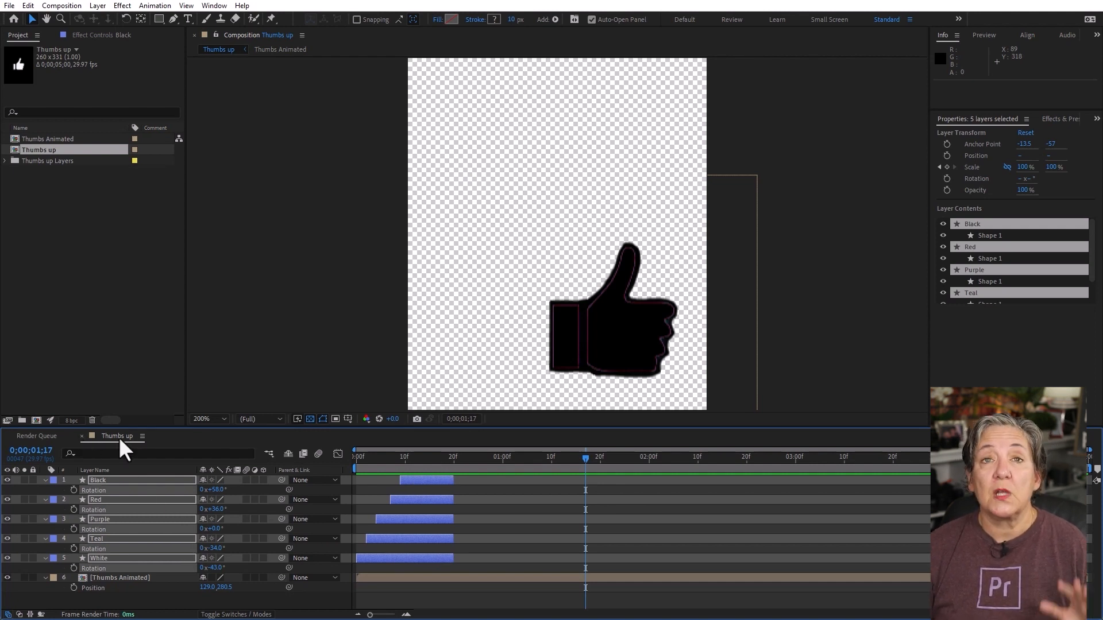
Import Like.png and Liked.png from Call to Action Elements and create a single composition from them with Like.png's dimensions and 0;00;05;00 duration.
{"action": "left_click", "coordinate": [95, 294]}
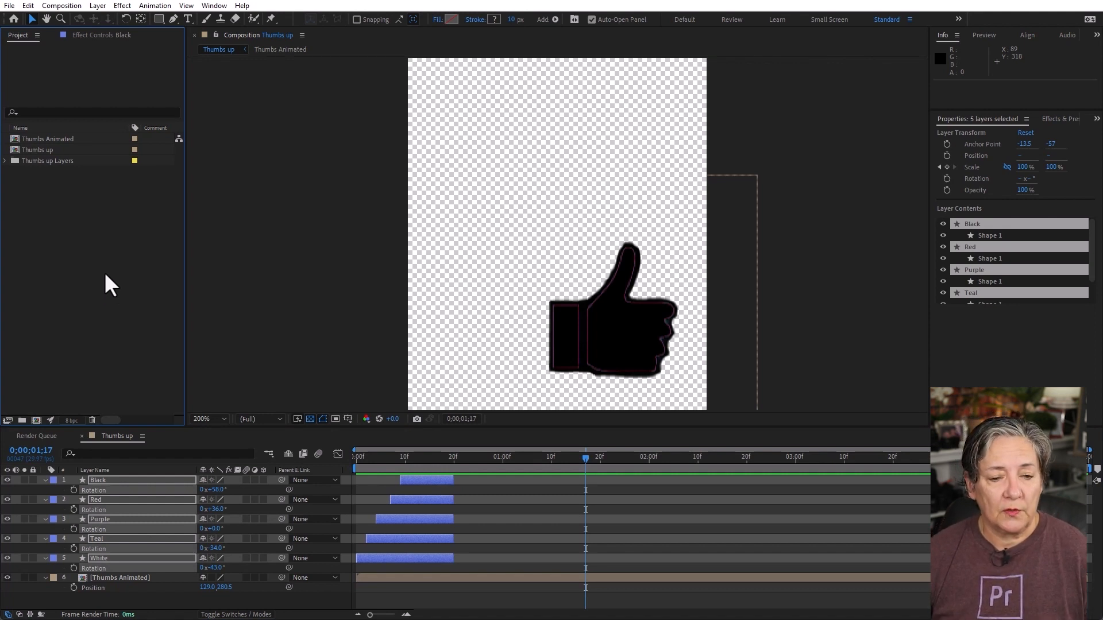
{"action": "double_click", "coordinate": [104, 274]}
{"action": "left_click", "coordinate": [450, 270]}
{"action": "left_click", "coordinate": [574, 270], "text": "ctrl"}
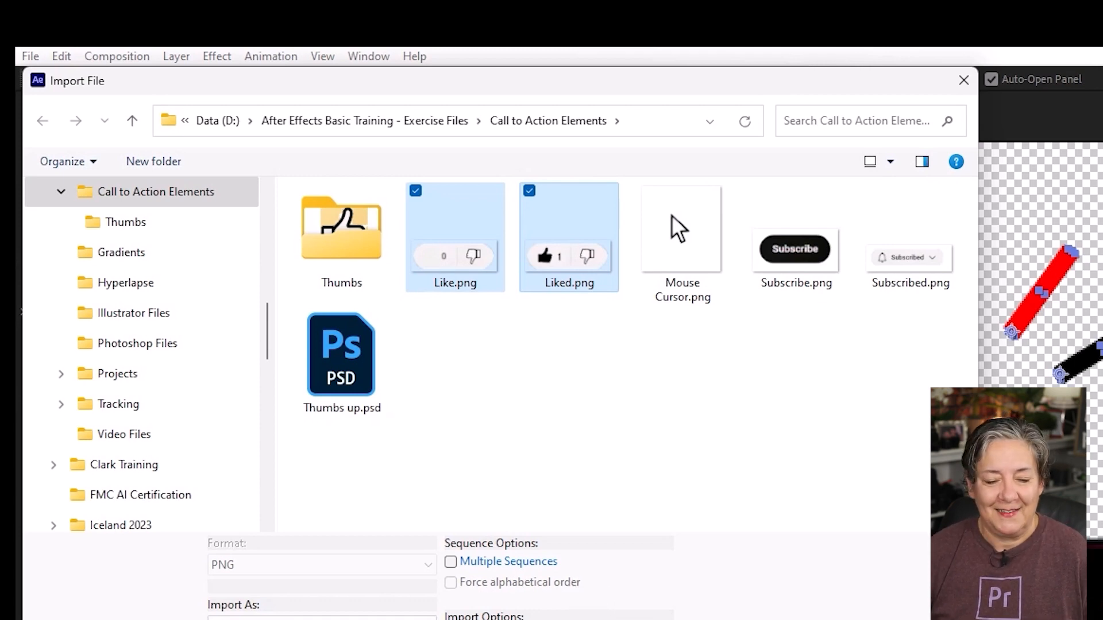
{"action": "left_click", "coordinate": [816, 619]}
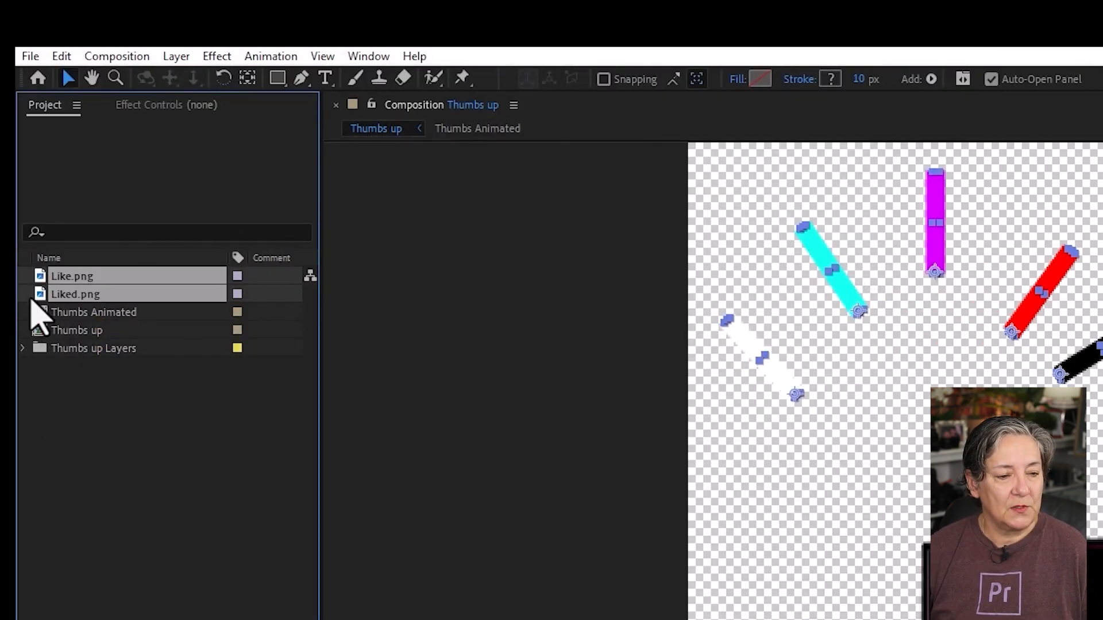
{"action": "left_click_drag", "start_coordinate": [39, 295], "coordinate": [81, 619]}
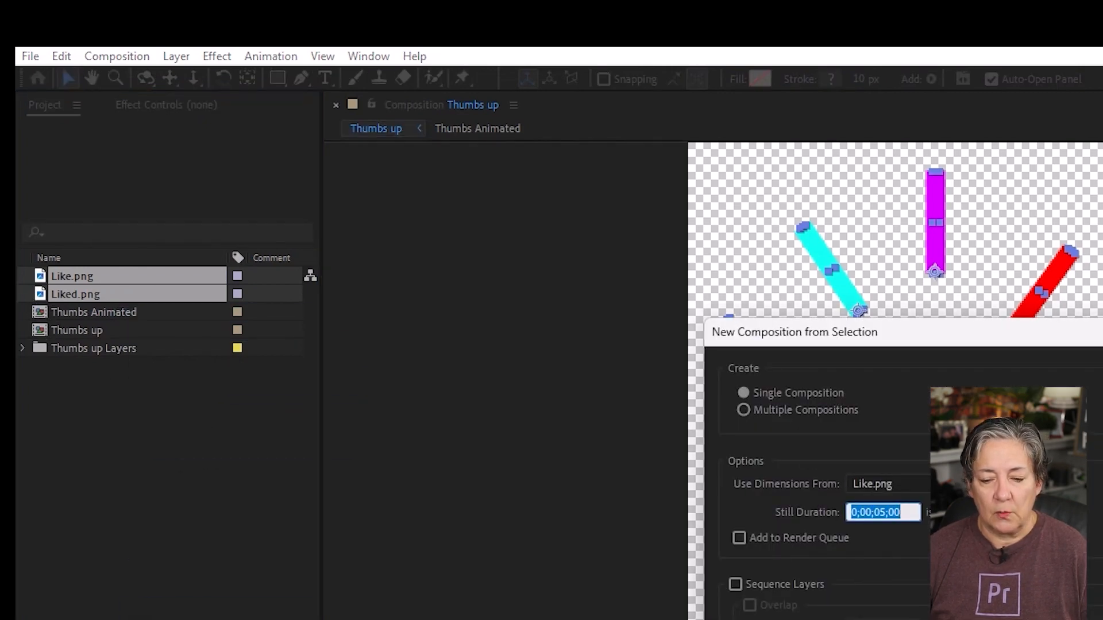
{"action": "key", "text": "Return"}
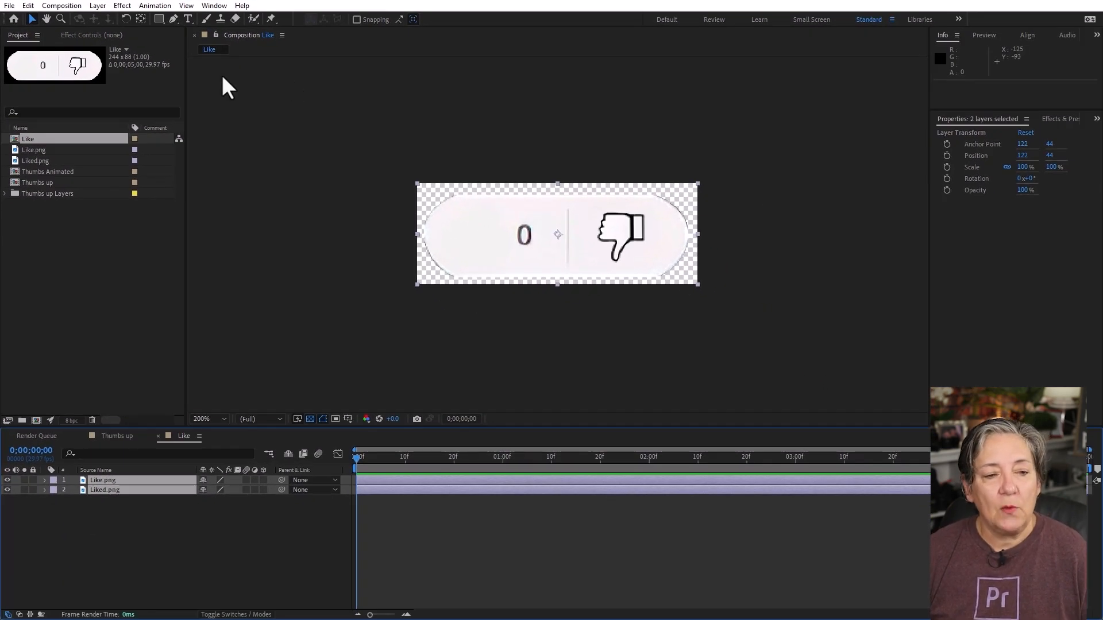
Enlarge the Like composition to 767 x 343 px in the composition settings.
{"action": "left_click", "coordinate": [123, 6]}
{"action": "mouse_move", "coordinate": [148, 7]}
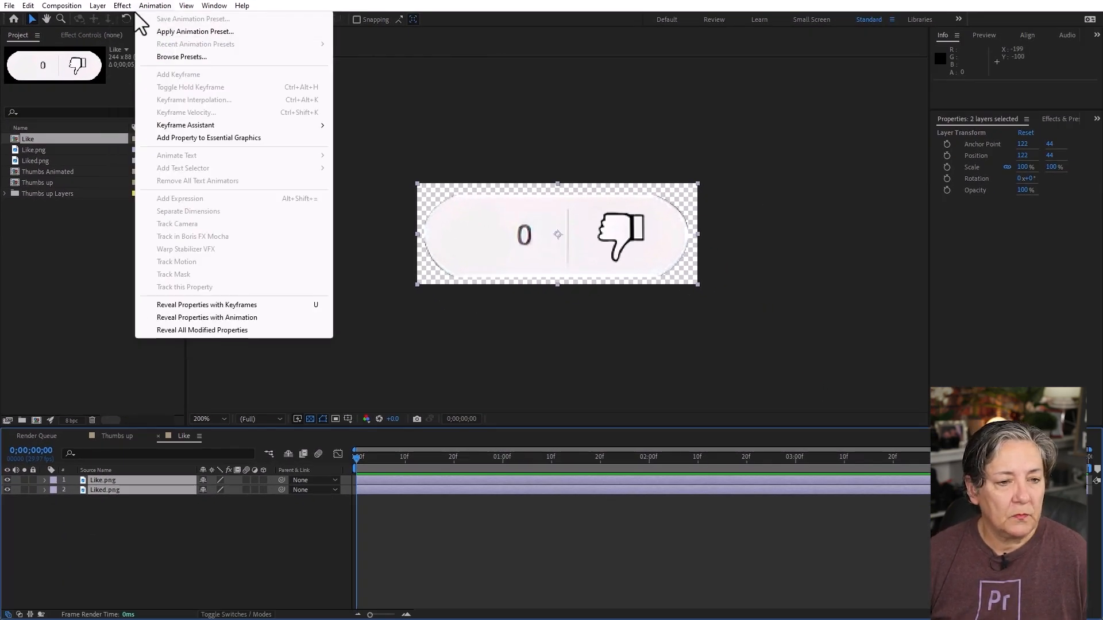
{"action": "mouse_move", "coordinate": [69, 6]}
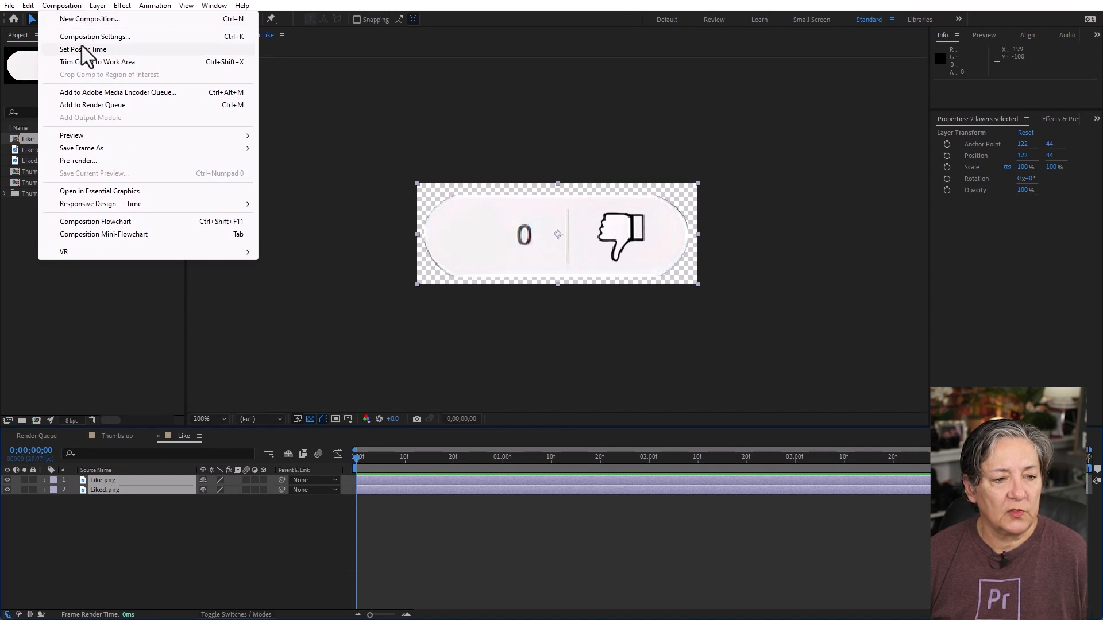
{"action": "left_click", "coordinate": [86, 37]}
{"action": "left_click_drag", "start_coordinate": [460, 235], "coordinate": [607, 258]}
{"action": "left_click_drag", "start_coordinate": [454, 256], "coordinate": [604, 248]}
{"action": "left_click", "coordinate": [628, 441]}
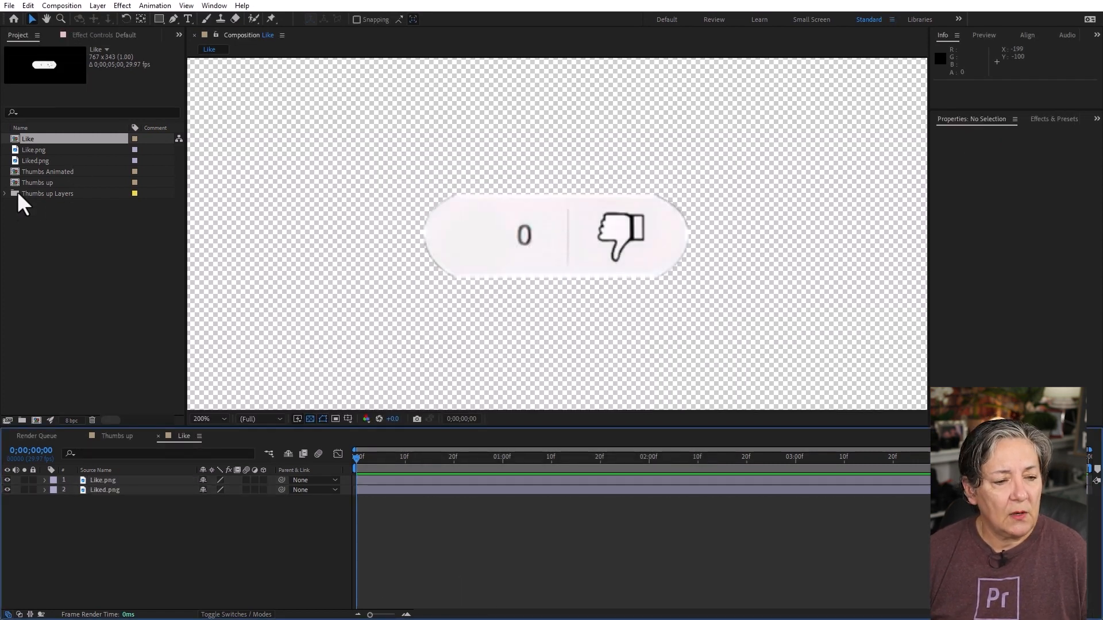
Add the Thumbs up composition as the top layer in Like, scaled to 36% and placed beside the 0 at about 298.5, 146.
{"action": "left_click_drag", "start_coordinate": [15, 182], "coordinate": [100, 479]}
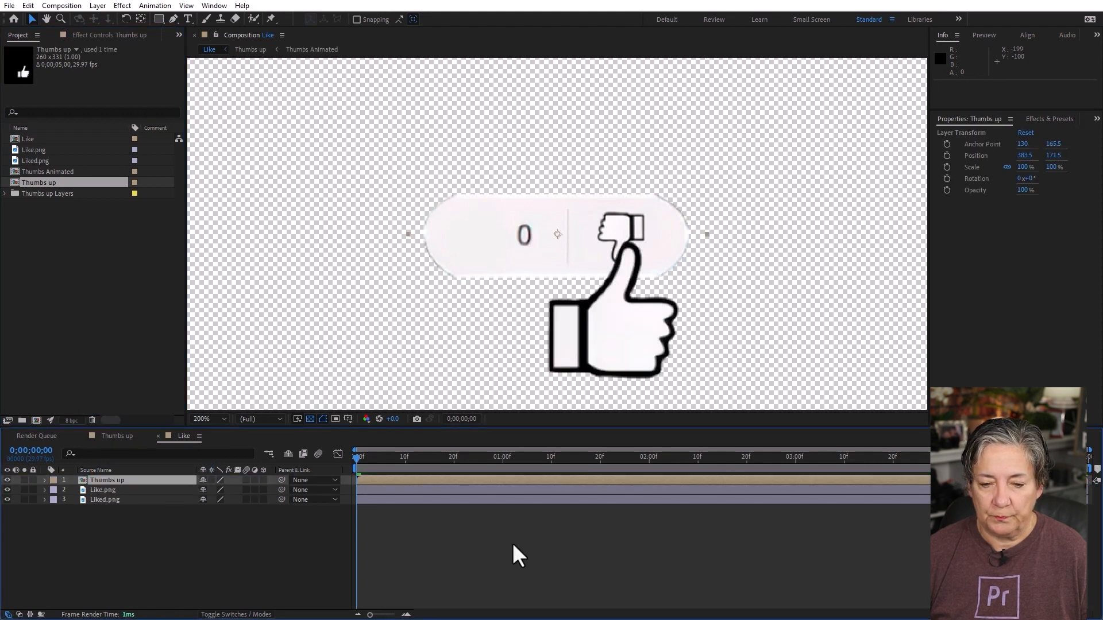
{"action": "left_click", "coordinate": [145, 480]}
{"action": "key", "text": "s"}
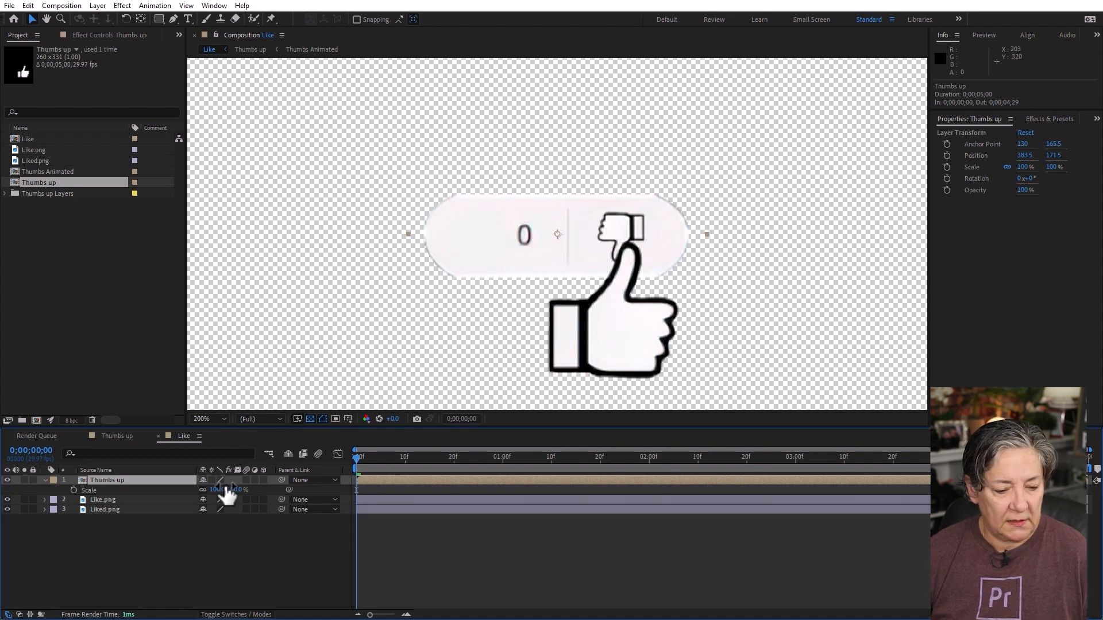
{"action": "left_click_drag", "start_coordinate": [228, 493], "coordinate": [181, 493]}
{"action": "left_click_drag", "start_coordinate": [586, 273], "coordinate": [485, 239]}
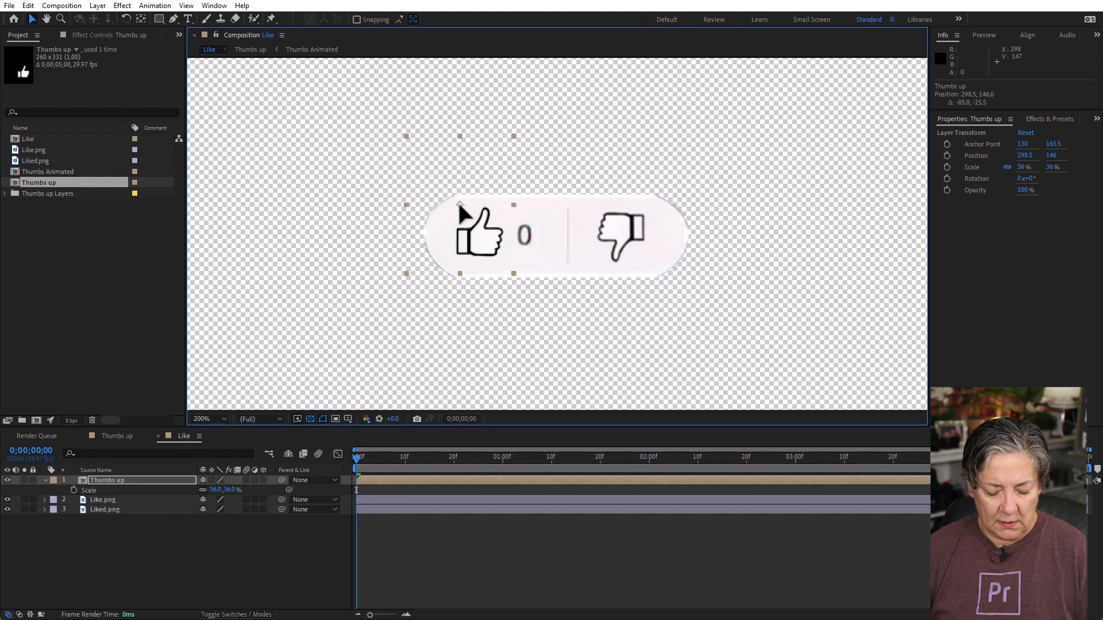
Move the Thumbs up layer's anchor point onto the thumb graphic, at about 163.3, 250.2, and deselect the layer.
{"action": "key", "text": "y"}
{"action": "left_click_drag", "start_coordinate": [460, 207], "coordinate": [475, 246]}
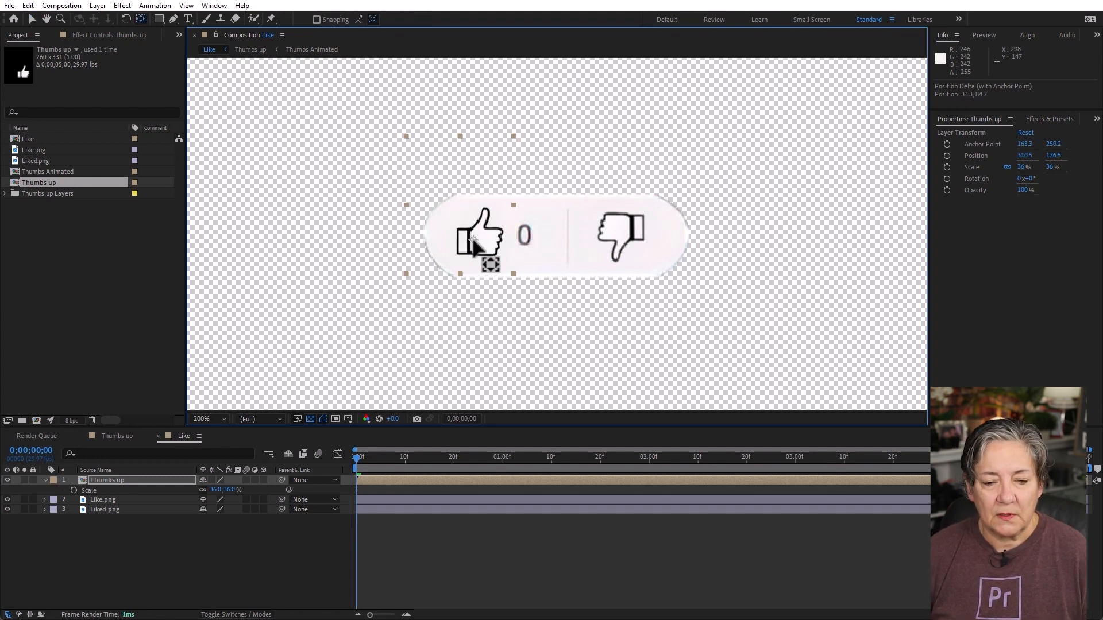
{"action": "left_click", "coordinate": [405, 574]}
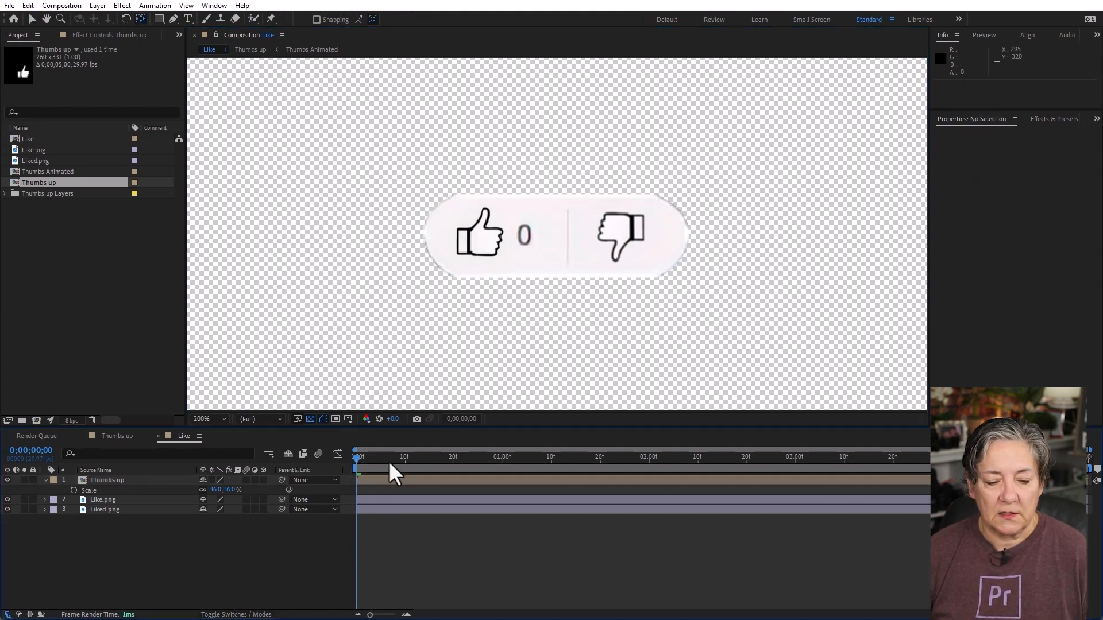
Preview the nested thumb animation in the Like composition and return to the first frame.
{"action": "key", "text": "space"}
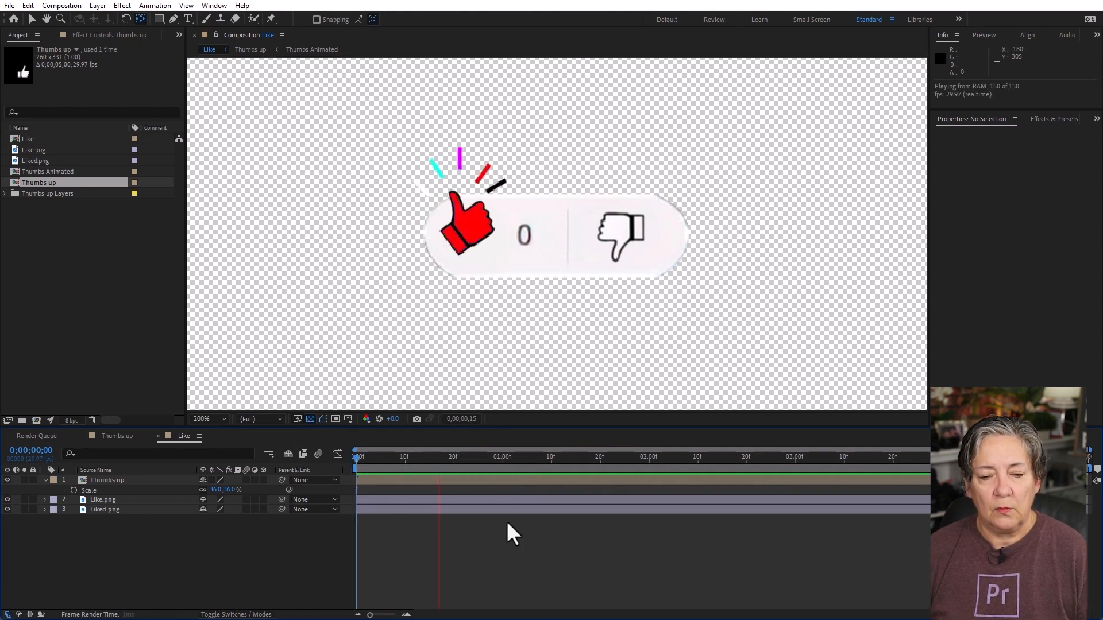
{"action": "key", "text": "space"}
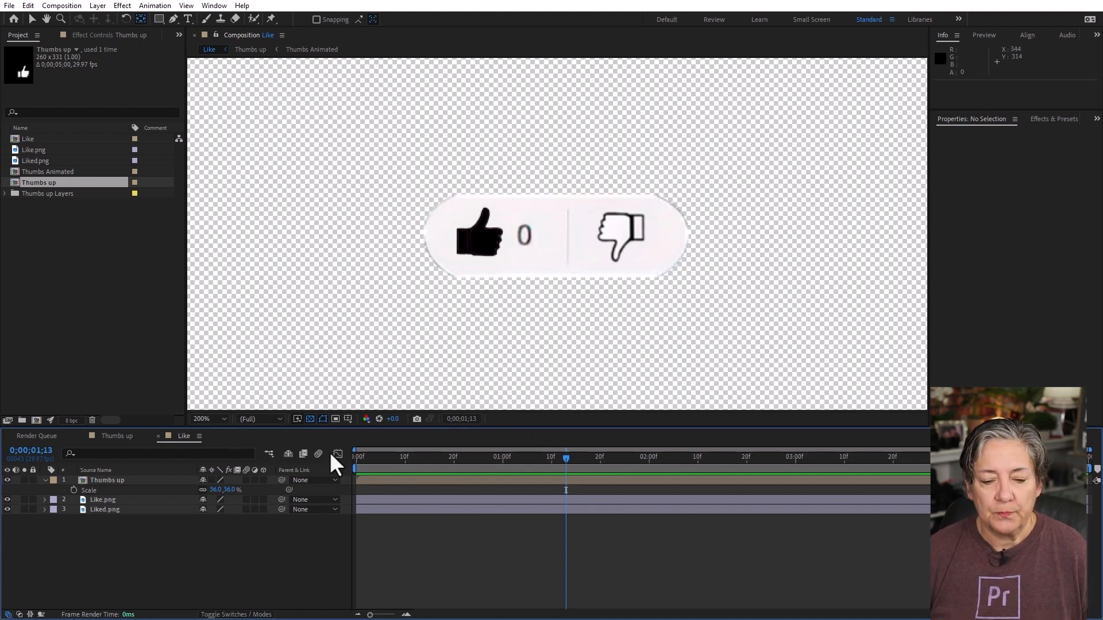
{"action": "left_click_drag", "start_coordinate": [408, 463], "coordinate": [247, 580]}
Enable time remapping on the Thumbs up layer, hold its first frame with a 0;00;00;00 keyframe at 0;00;00;15, and preview the delay.
{"action": "left_click", "coordinate": [109, 480]}
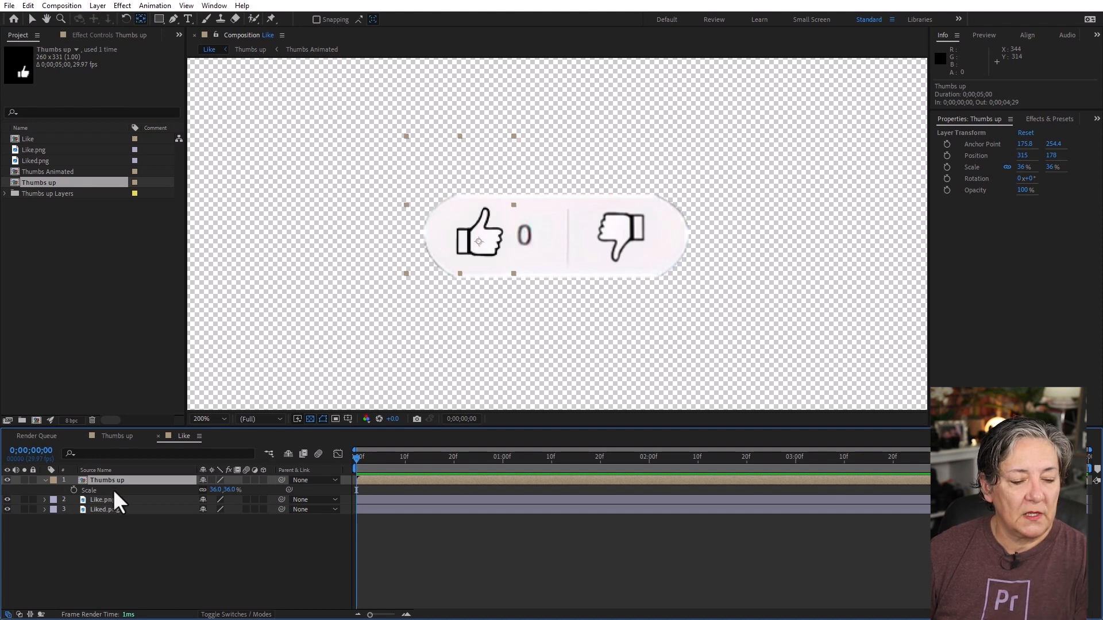
{"action": "left_click", "coordinate": [98, 6]}
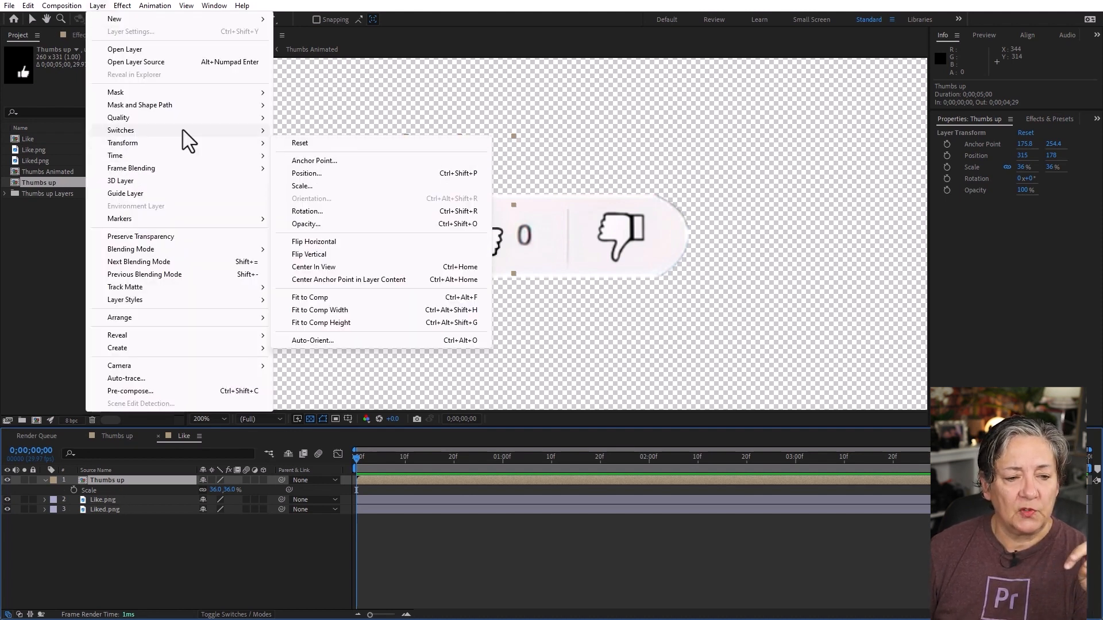
{"action": "left_click", "coordinate": [297, 155]}
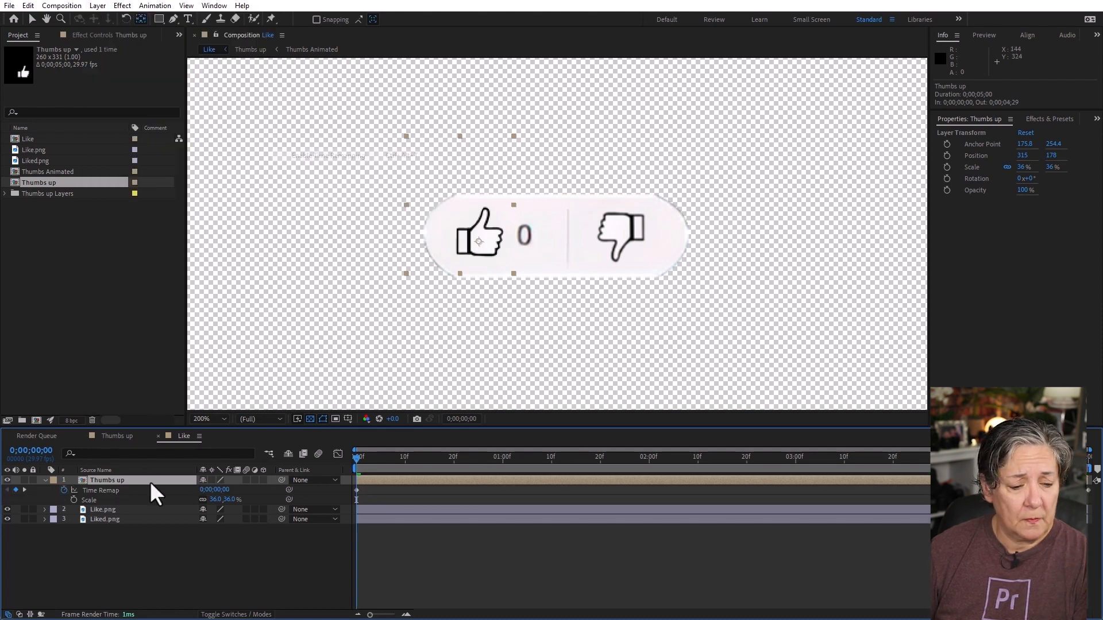
{"action": "left_click_drag", "start_coordinate": [357, 457], "coordinate": [429, 463]}
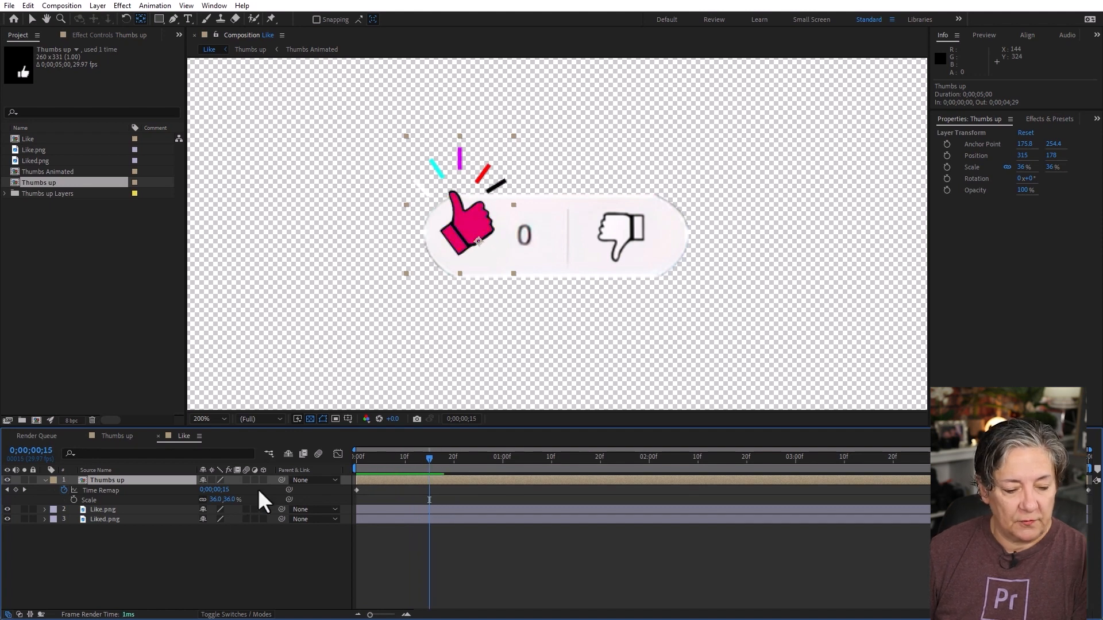
{"action": "left_click_drag", "start_coordinate": [221, 491], "coordinate": [190, 492]}
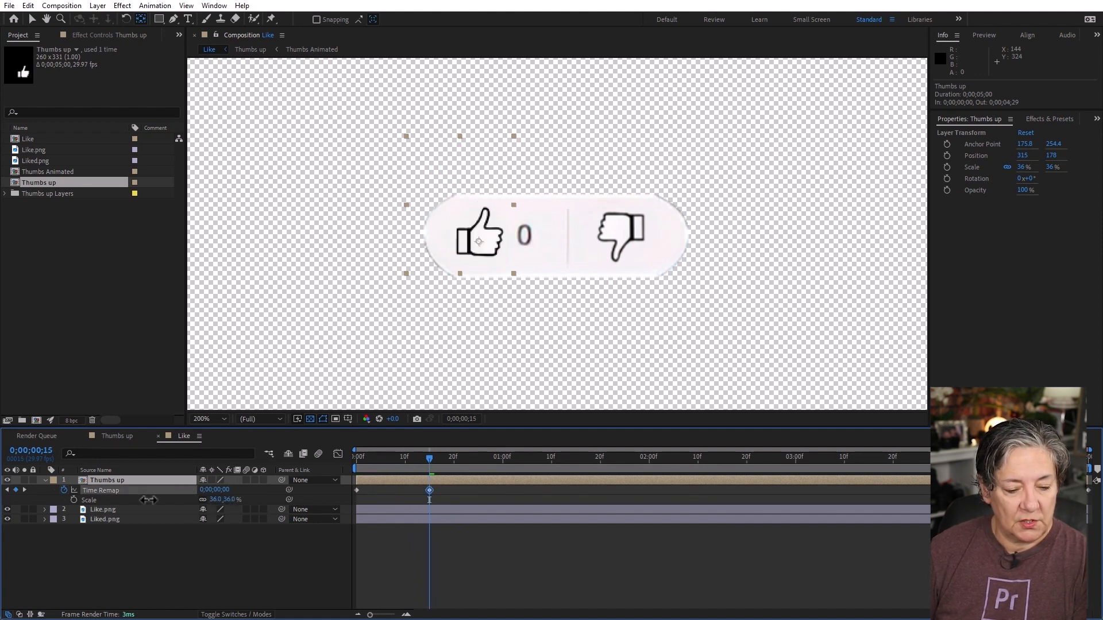
{"action": "key", "text": "Home"}
{"action": "key", "text": "space"}
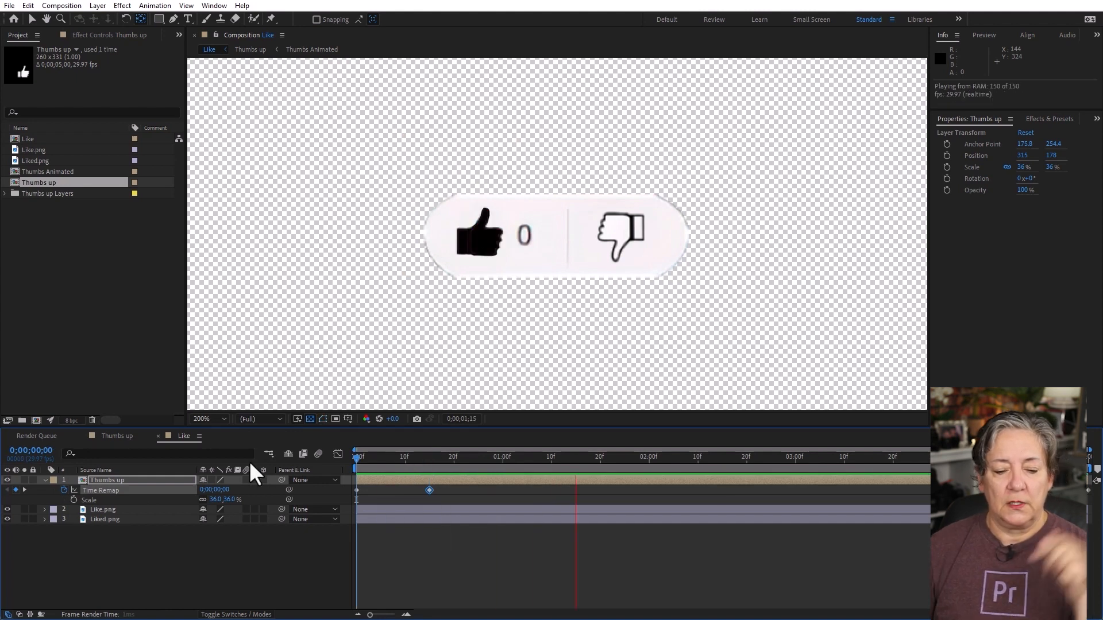
{"action": "key", "text": "space"}
Import Mouse Click.wav from the Audio Files folder of the exercise files.
{"action": "left_click_drag", "start_coordinate": [410, 458], "coordinate": [415, 457]}
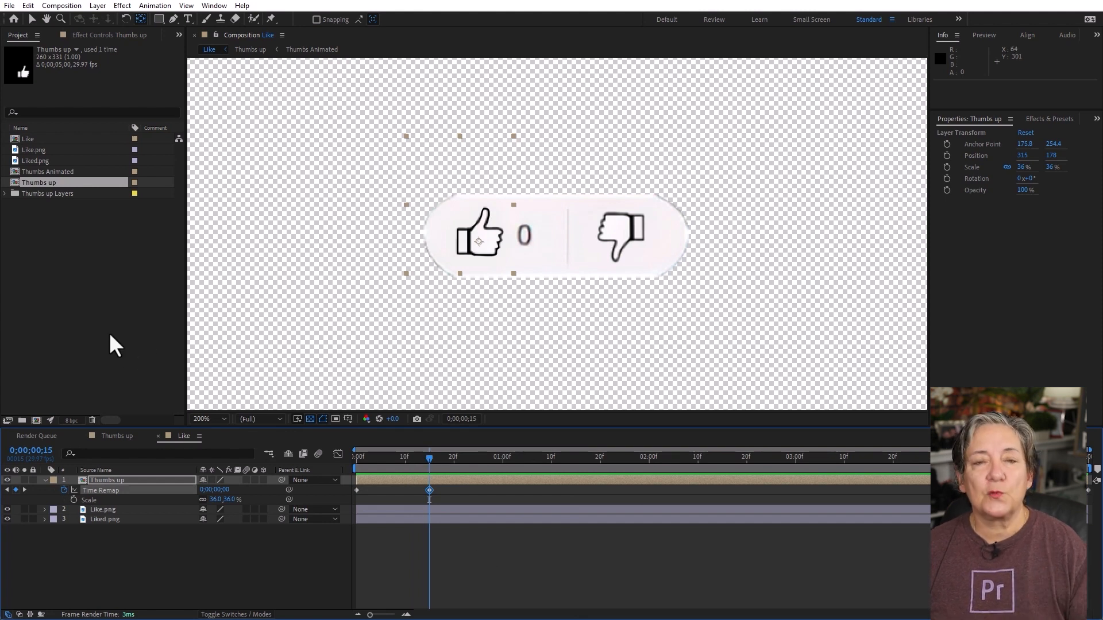
{"action": "double_click", "coordinate": [92, 260]}
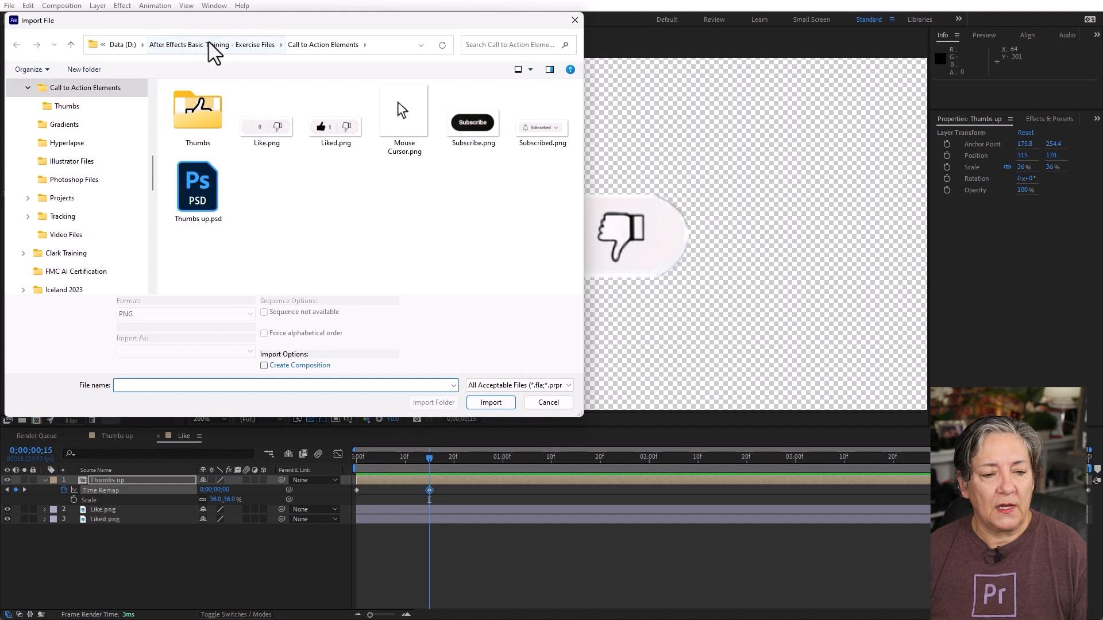
{"action": "left_click", "coordinate": [214, 46]}
{"action": "left_click", "coordinate": [194, 103]}
{"action": "double_click", "coordinate": [193, 103]}
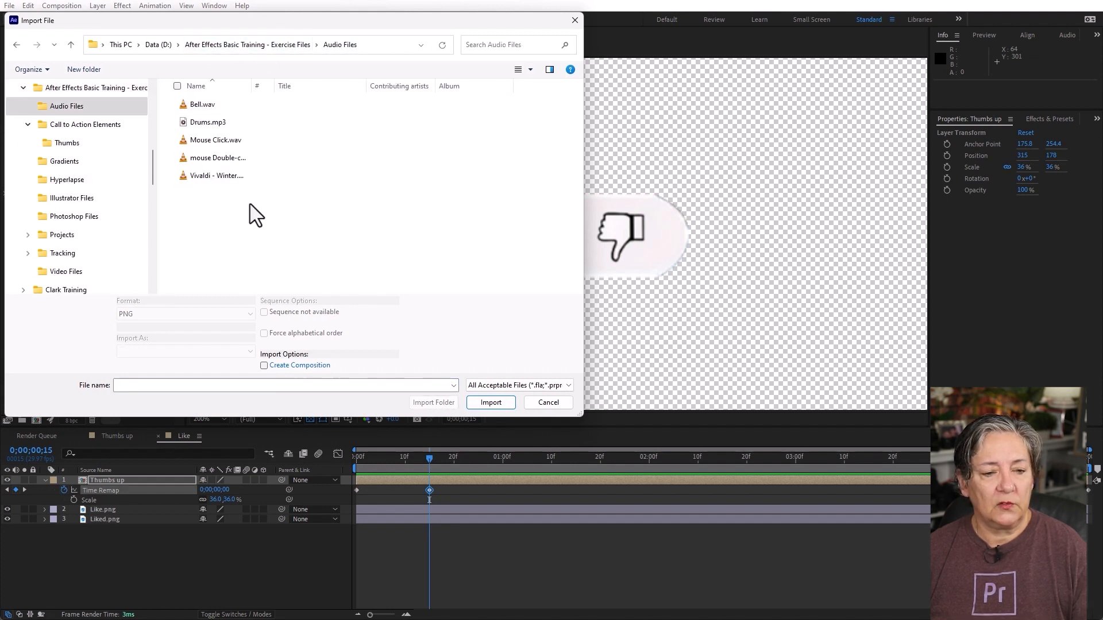
{"action": "left_click", "coordinate": [236, 142]}
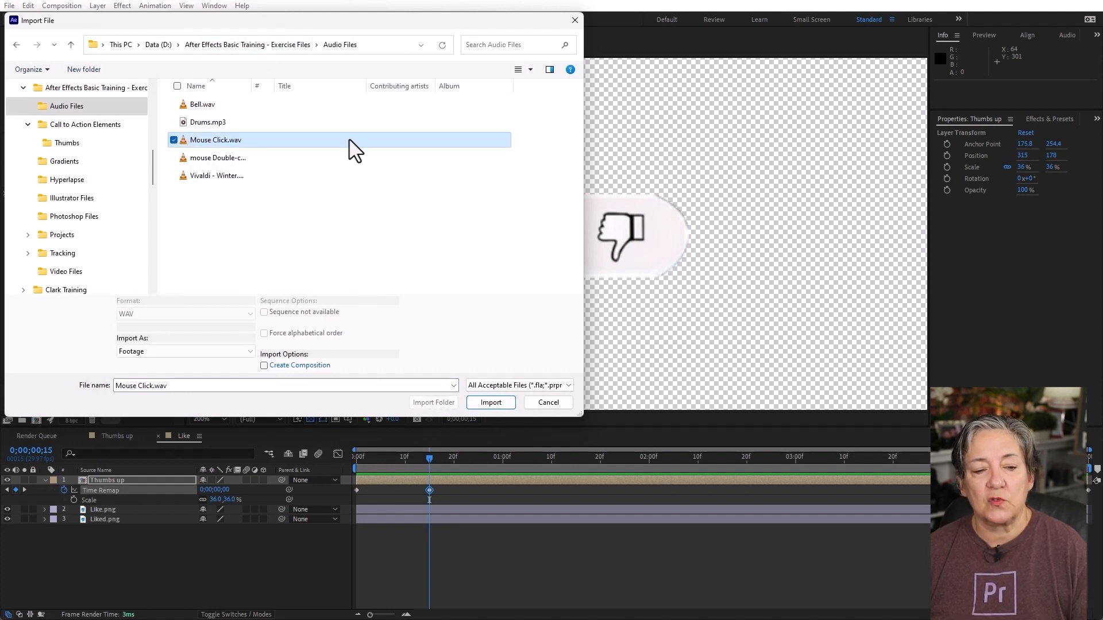
{"action": "left_click", "coordinate": [500, 397]}
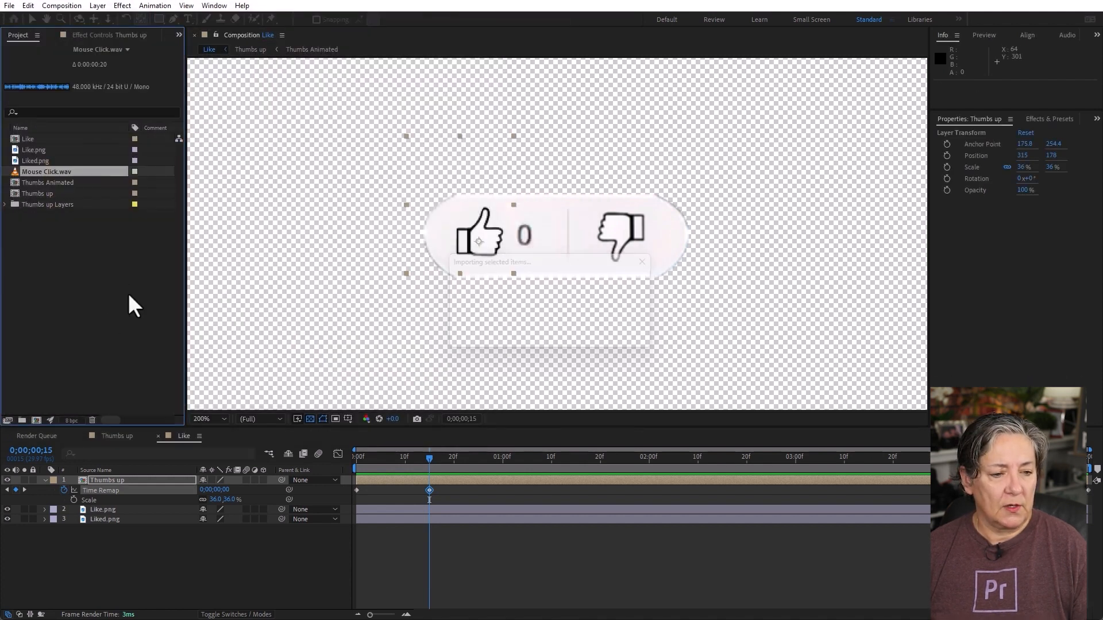
Add Mouse Click.wav as the bottom layer of Like, reveal its waveform, and move the playhead to the first click peak at 0;00;00;06.
{"action": "left_click_drag", "start_coordinate": [14, 170], "coordinate": [103, 531]}
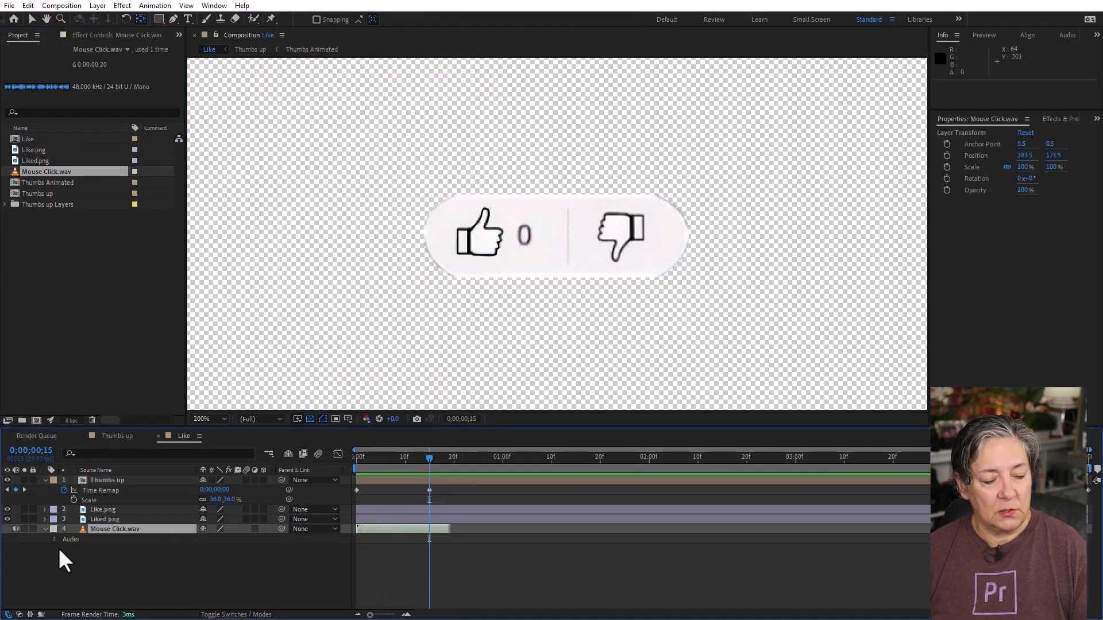
{"action": "left_click", "coordinate": [55, 539]}
{"action": "left_click", "coordinate": [64, 558]}
{"action": "left_click_drag", "start_coordinate": [395, 460], "coordinate": [384, 464]}
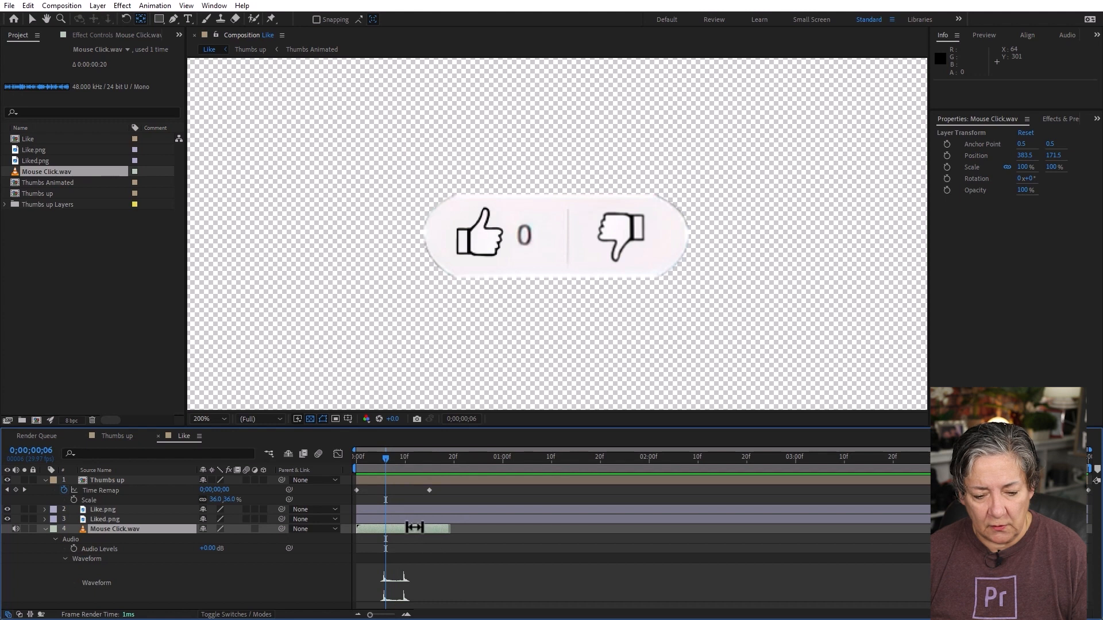
Shift the Mouse Click.wav layer to start at 0;00;00;10, with its click near the second time-remap keyframe, and preview the sync.
{"action": "left_click_drag", "start_coordinate": [427, 530], "coordinate": [465, 529]}
{"action": "left_click_drag", "start_coordinate": [394, 531], "coordinate": [427, 532]}
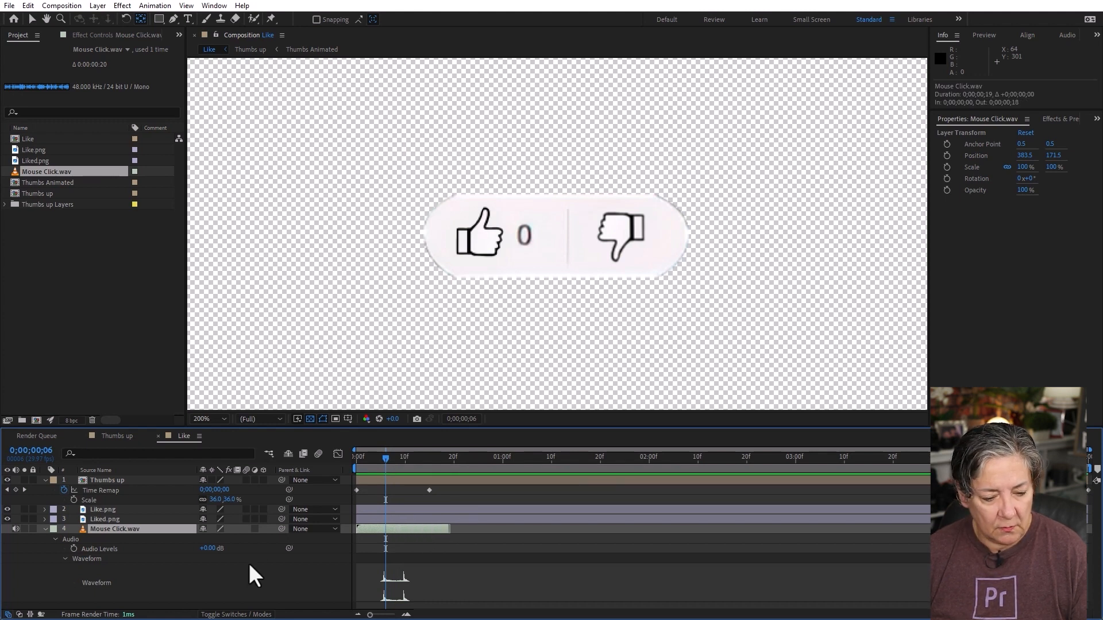
{"action": "left_click", "coordinate": [386, 556]}
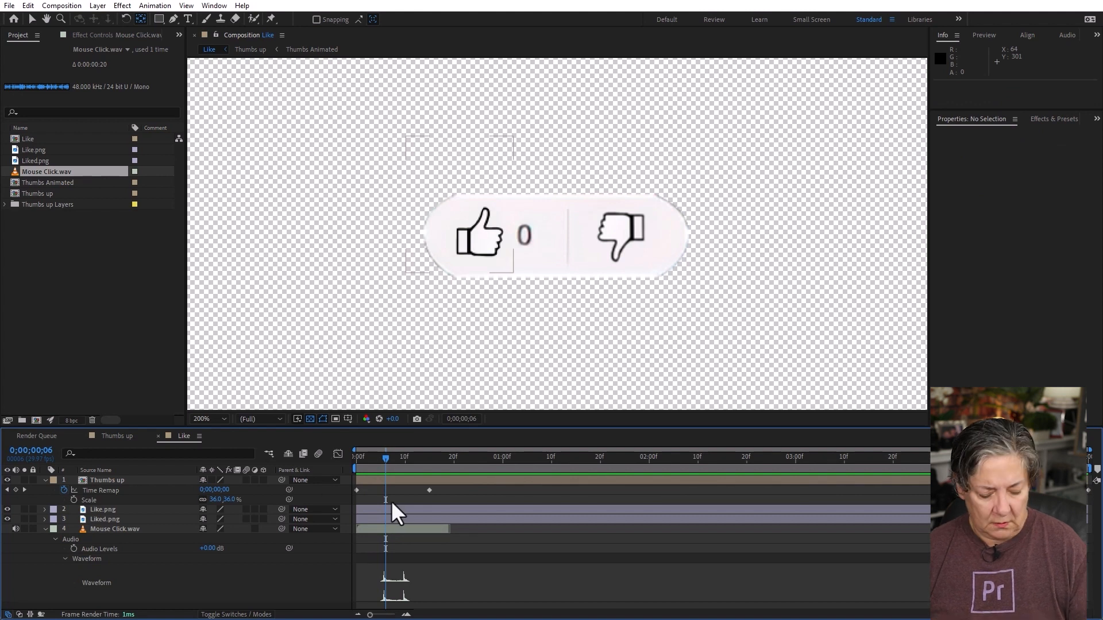
{"action": "left_click_drag", "start_coordinate": [391, 532], "coordinate": [439, 532]}
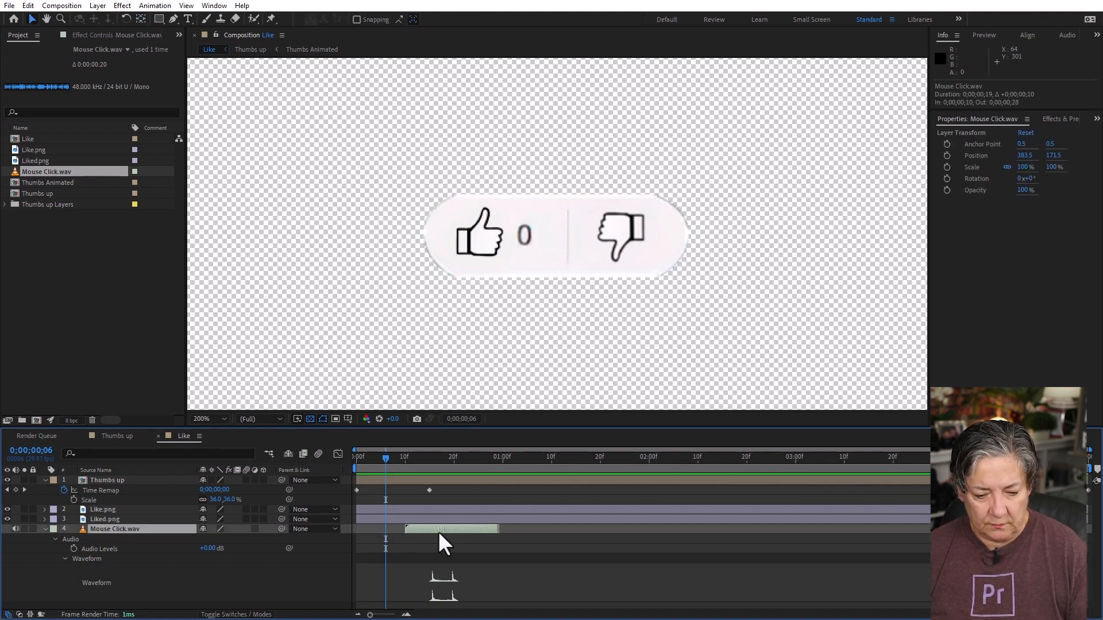
{"action": "left_click_drag", "start_coordinate": [401, 460], "coordinate": [290, 572]}
{"action": "left_click", "coordinate": [292, 573]}
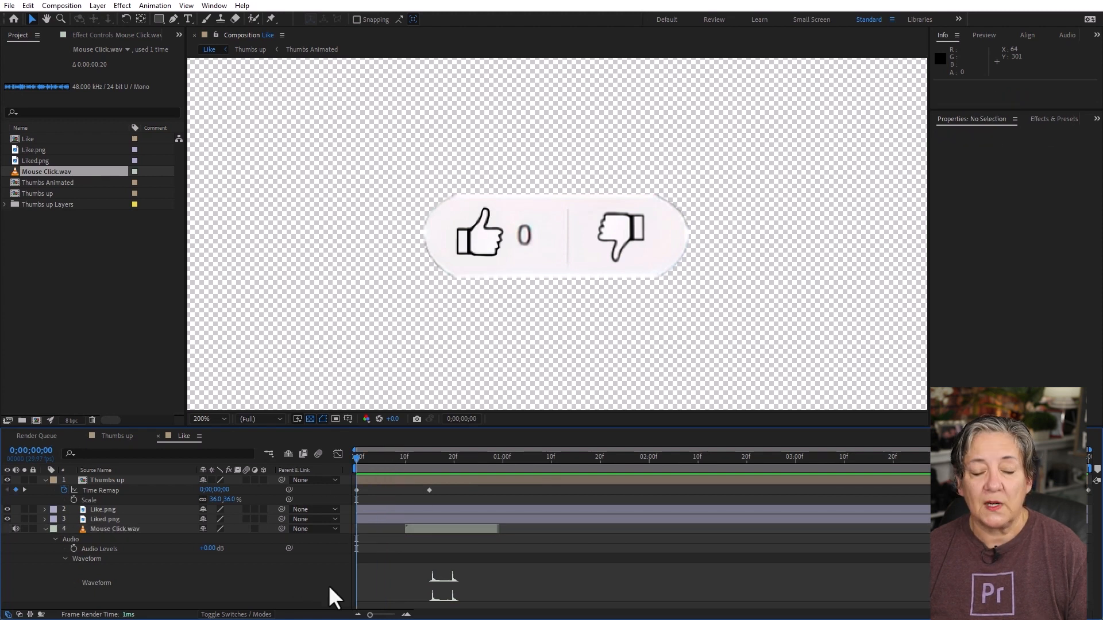
{"action": "key", "text": "space"}
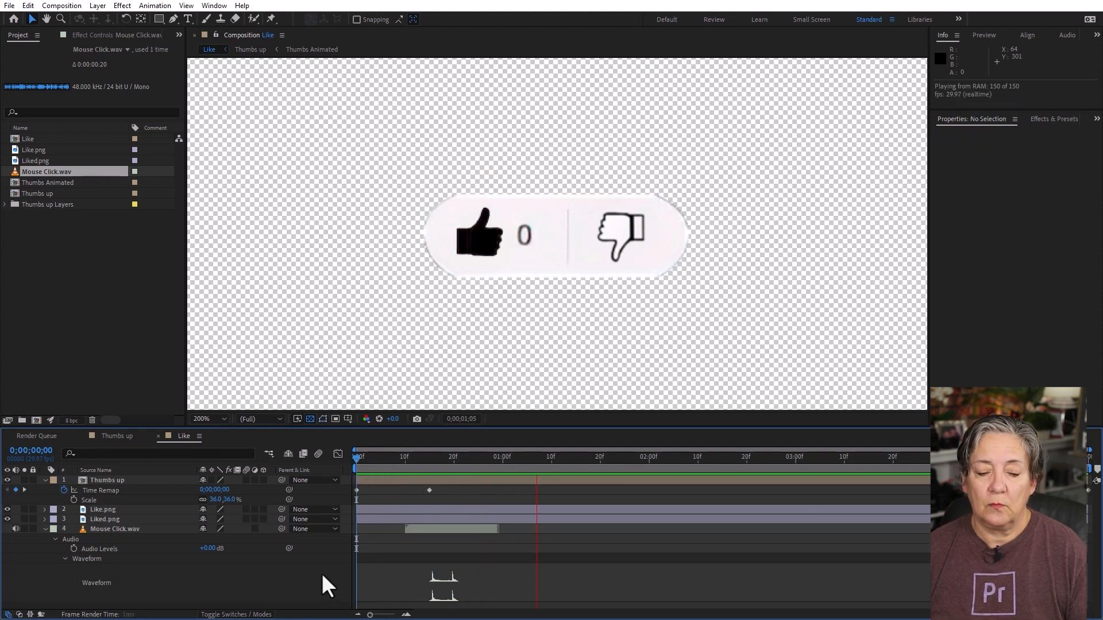
{"action": "key", "text": "space"}
Move the Mouse Click.wav layer two frames earlier to start at 0;00;00;08, and play the composition from the start.
{"action": "left_click_drag", "start_coordinate": [448, 532], "coordinate": [439, 531]}
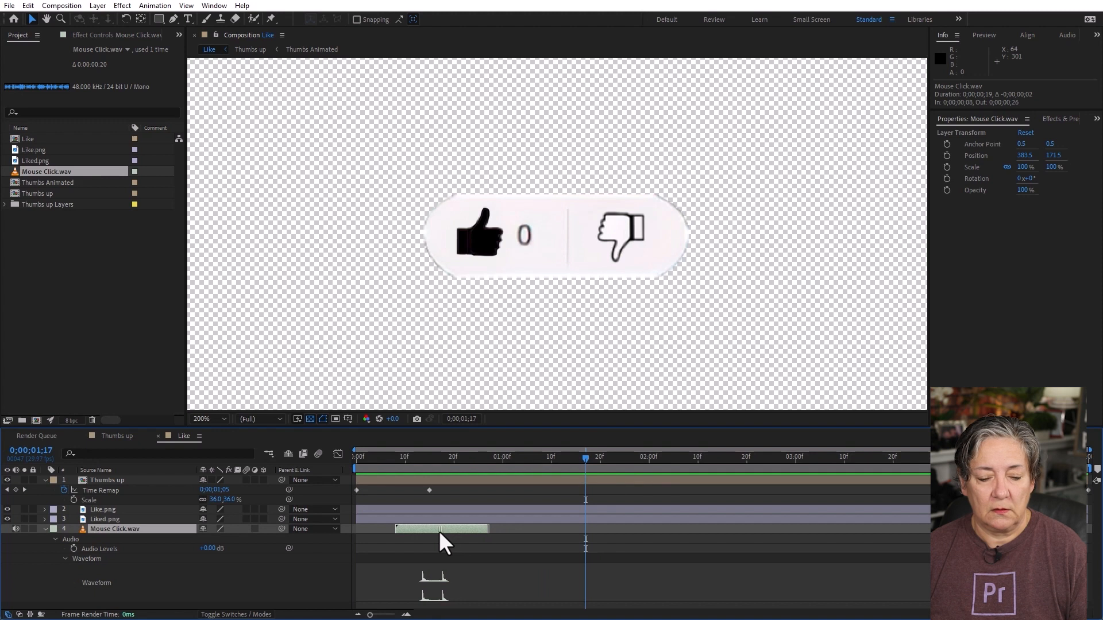
{"action": "left_click_drag", "start_coordinate": [398, 464], "coordinate": [278, 485]}
{"action": "key", "text": "space"}
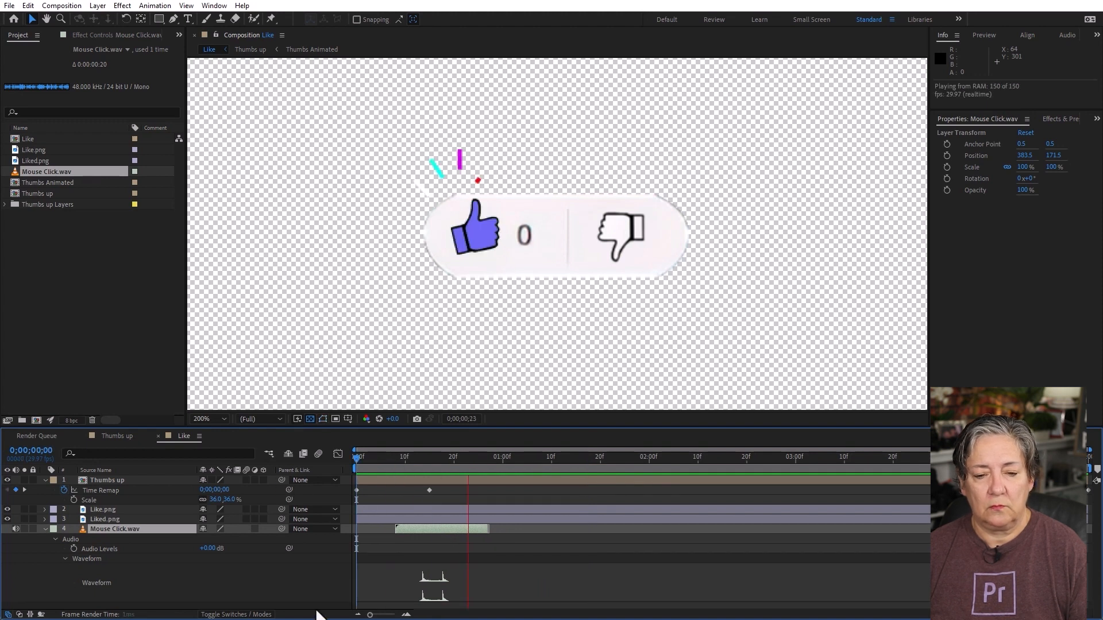
{"action": "key", "text": "space"}
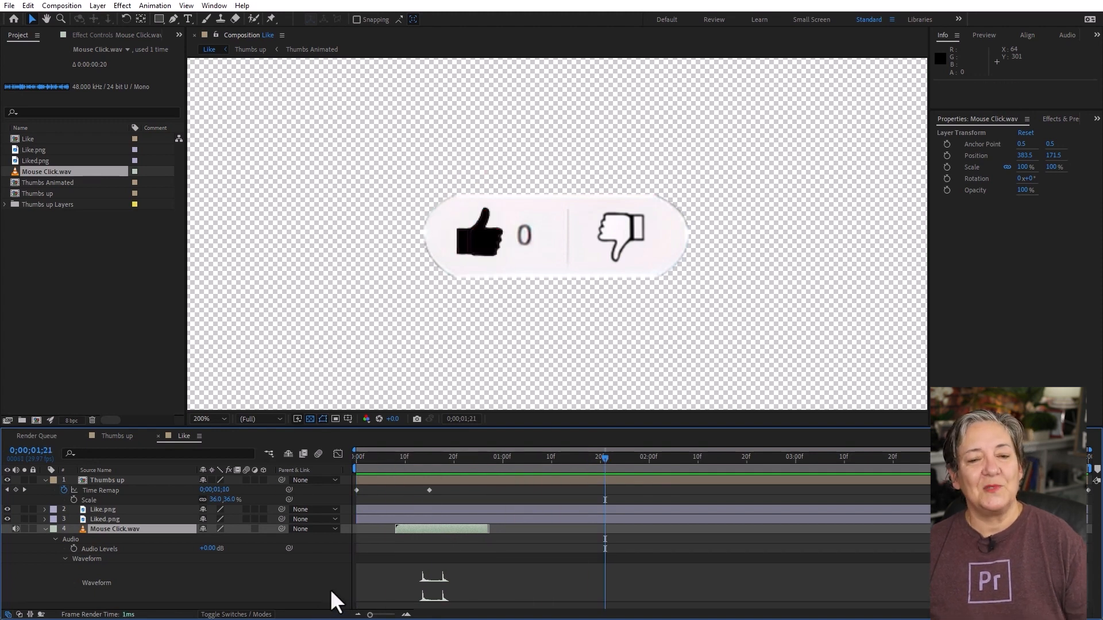
{"action": "key", "text": "space"}
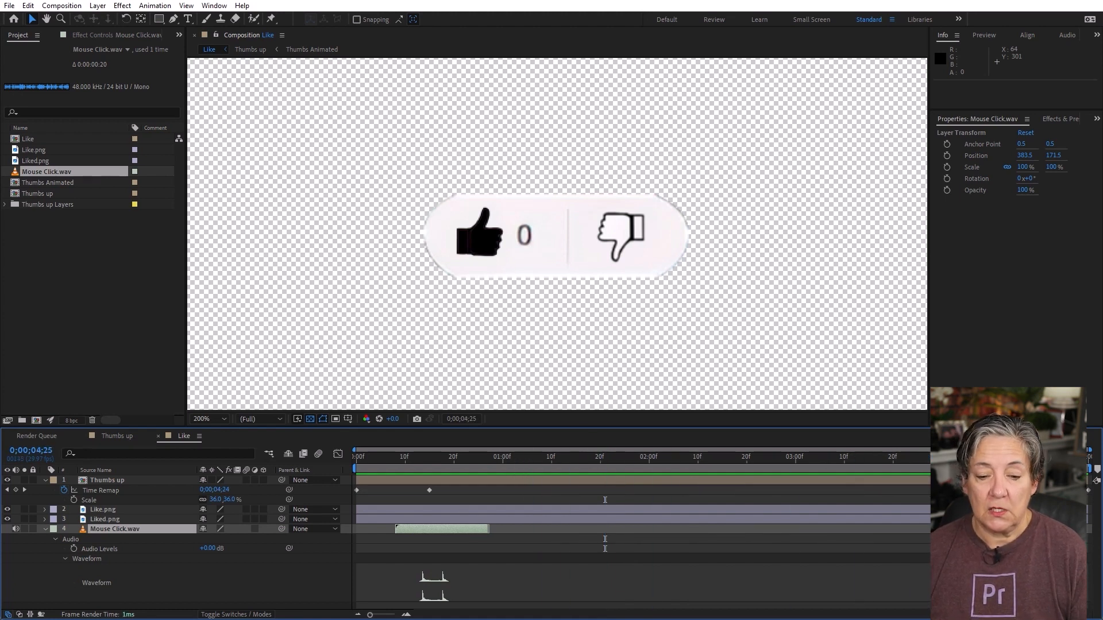
{"action": "key", "text": "space"}
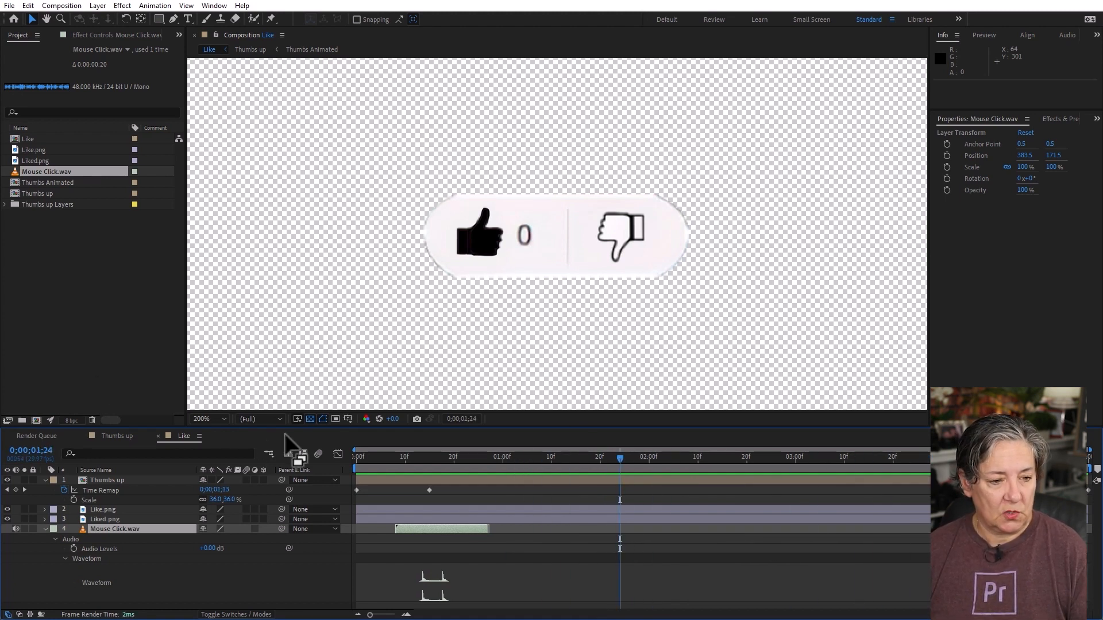
Create a project folder named Finished Elements and move the Like composition into it.
{"action": "left_click", "coordinate": [64, 247]}
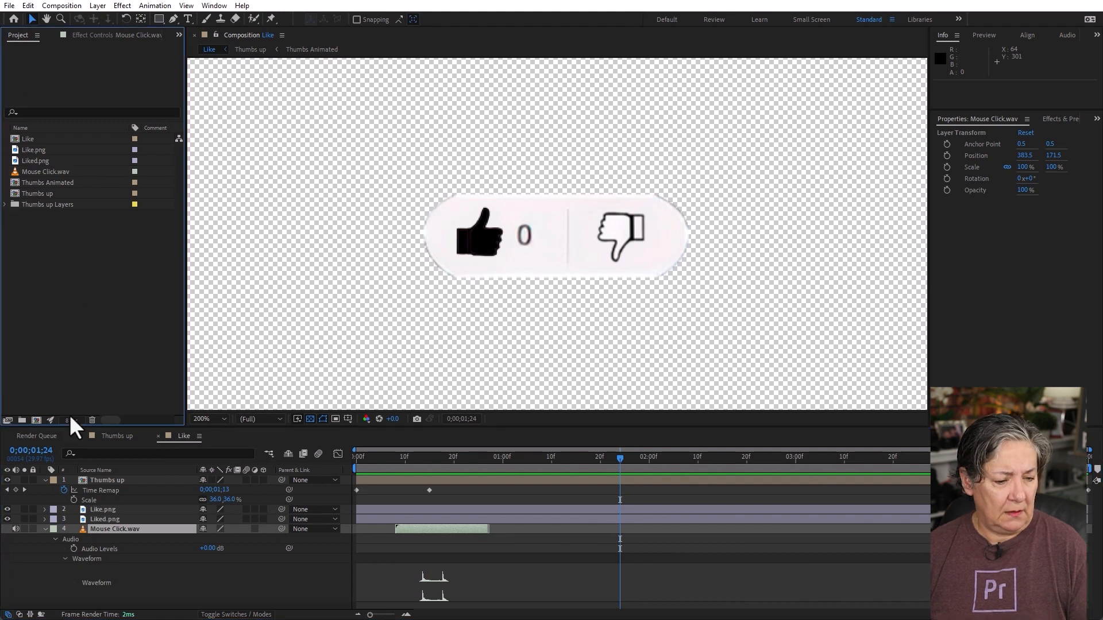
{"action": "left_click", "coordinate": [22, 420]}
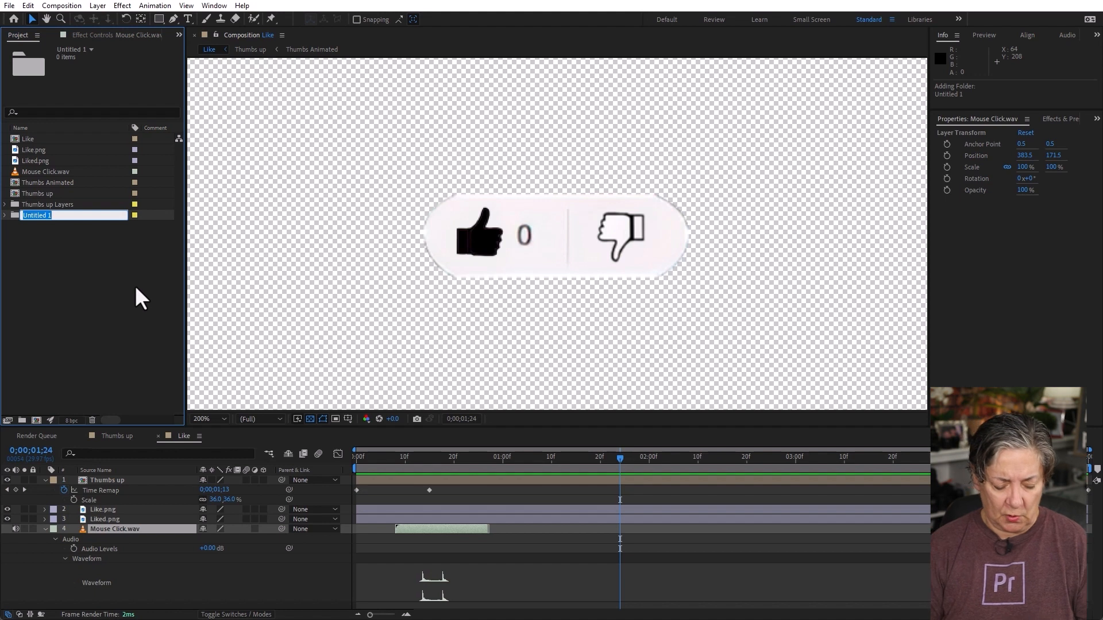
{"action": "type", "text": "Finisje"}
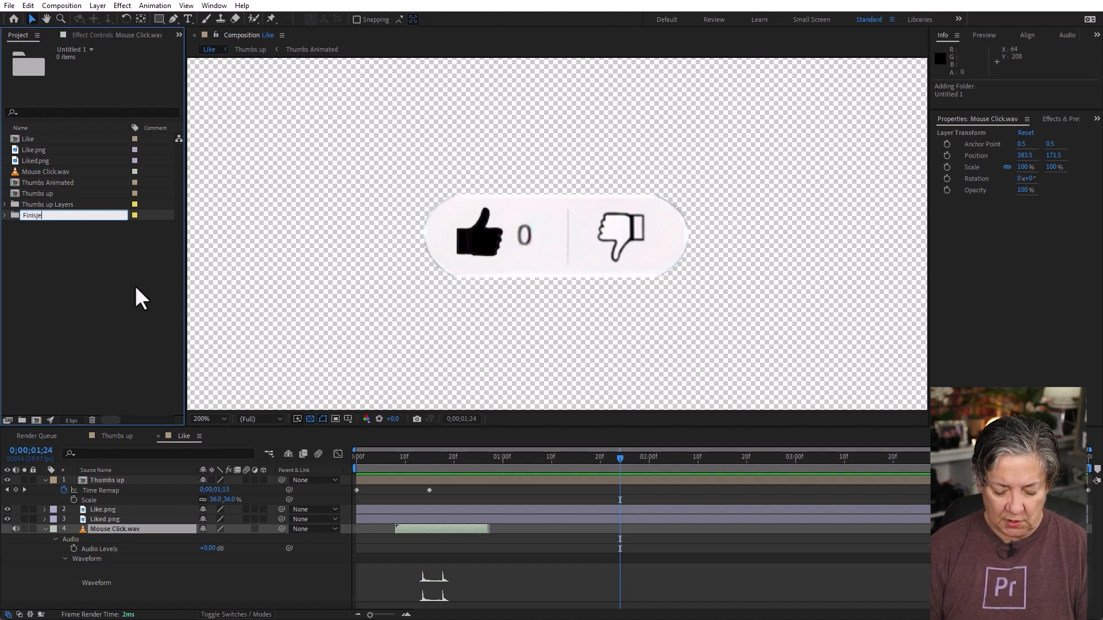
{"action": "type", "text": "hed Elemn"}
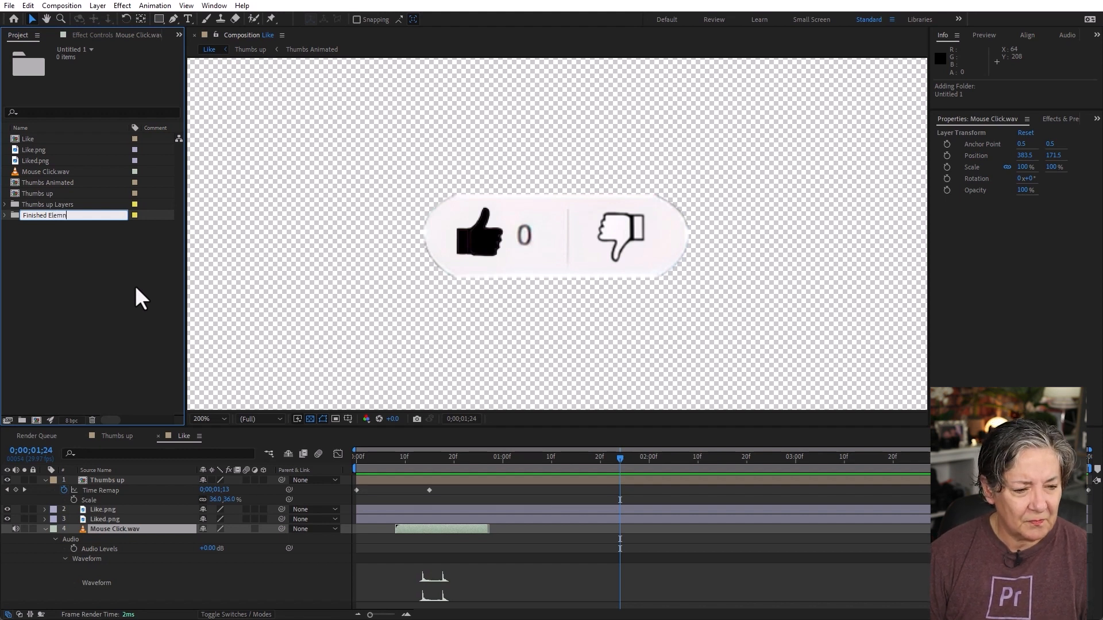
{"action": "key", "text": "BackSpace"}
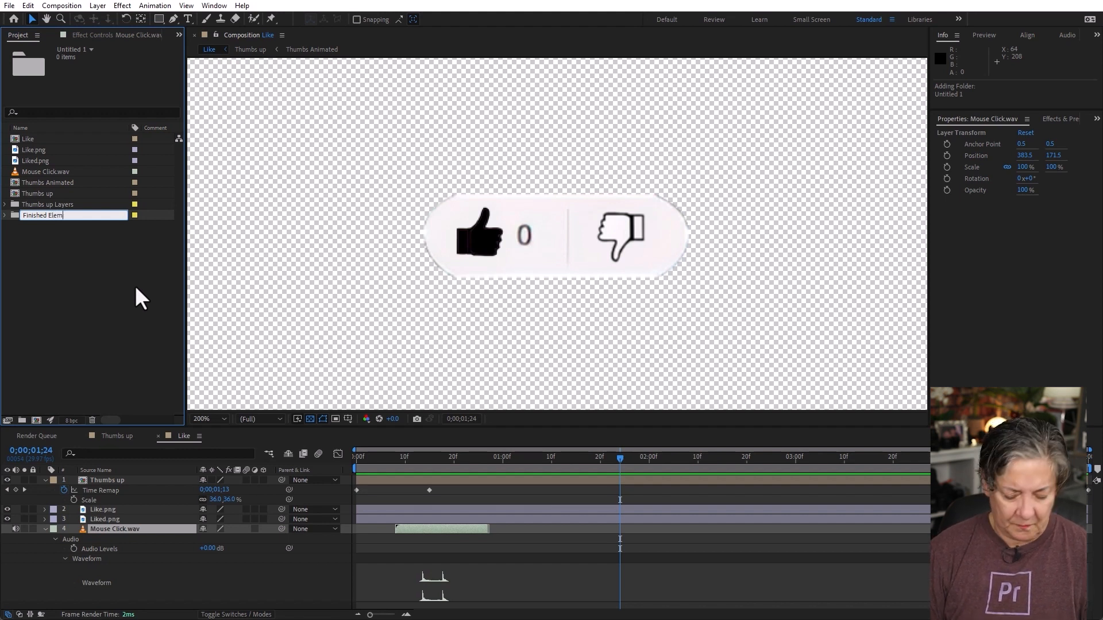
{"action": "type", "text": "ents"}
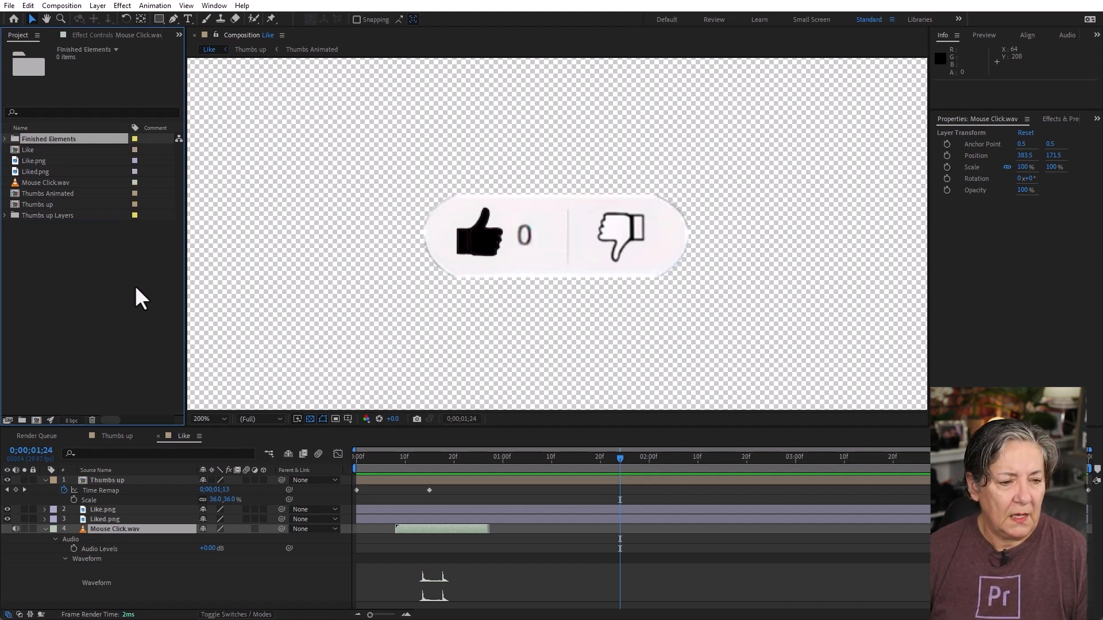
{"action": "mouse_move", "coordinate": [16, 150]}
{"action": "left_mouse_down"}
{"action": "mouse_move", "coordinate": [42, 221]}
{"action": "mouse_move", "coordinate": [36, 144]}
{"action": "left_mouse_up"}
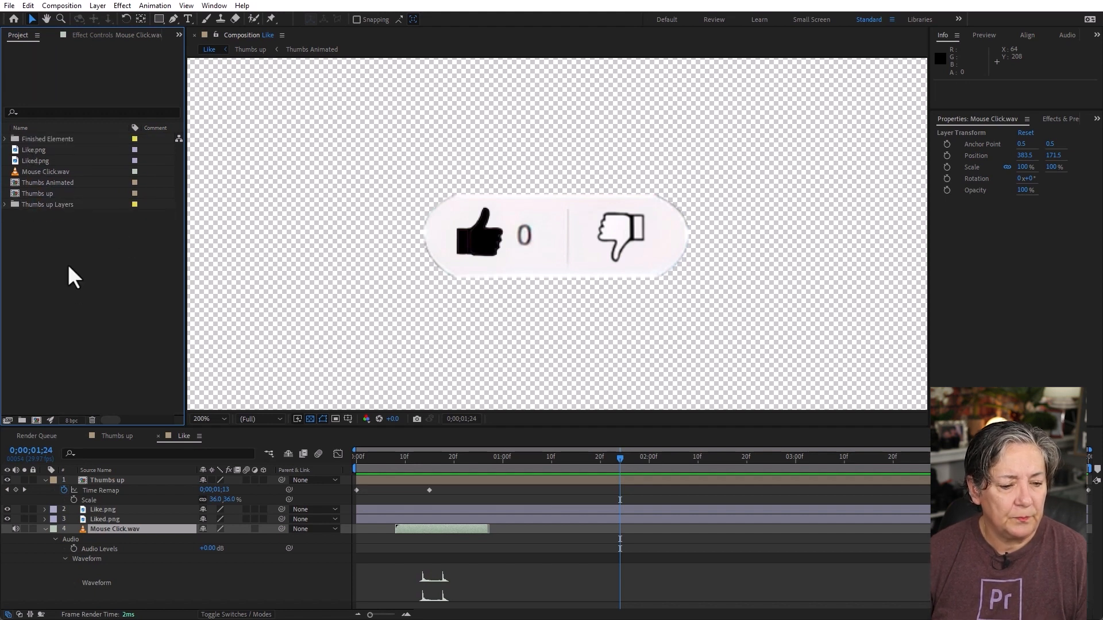
Create a project folder named Ingredients and move all remaining loose footage, compositions and the Thumbs up Layers folder into it.
{"action": "left_click", "coordinate": [21, 420]}
{"action": "type", "text": "Ingredients"}
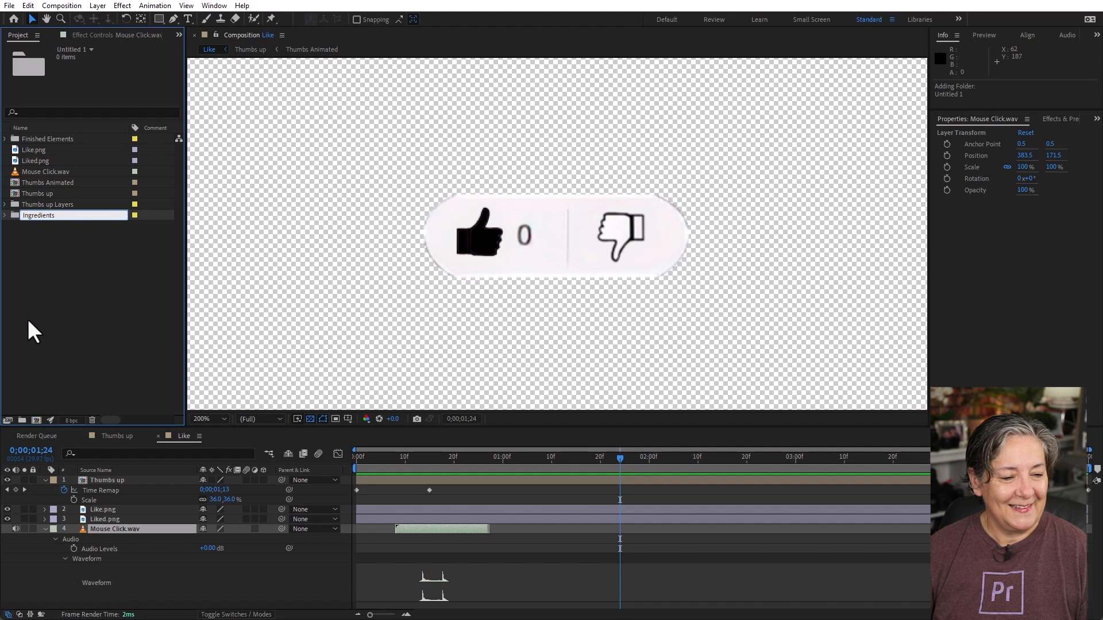
{"action": "key", "text": "Return"}
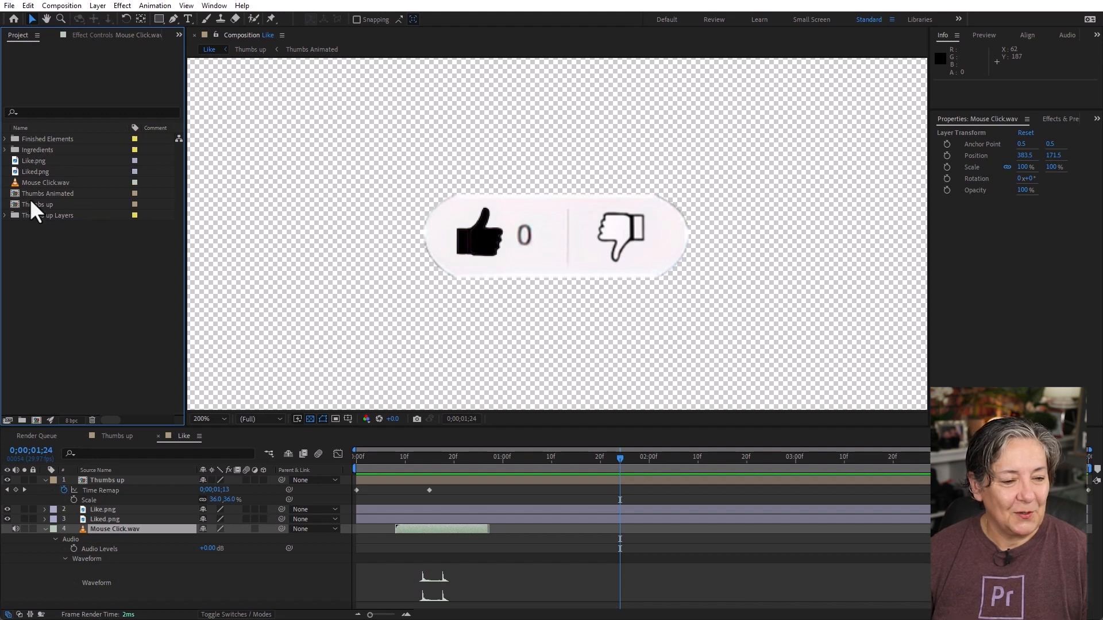
{"action": "left_click_drag", "start_coordinate": [66, 243], "coordinate": [34, 150]}
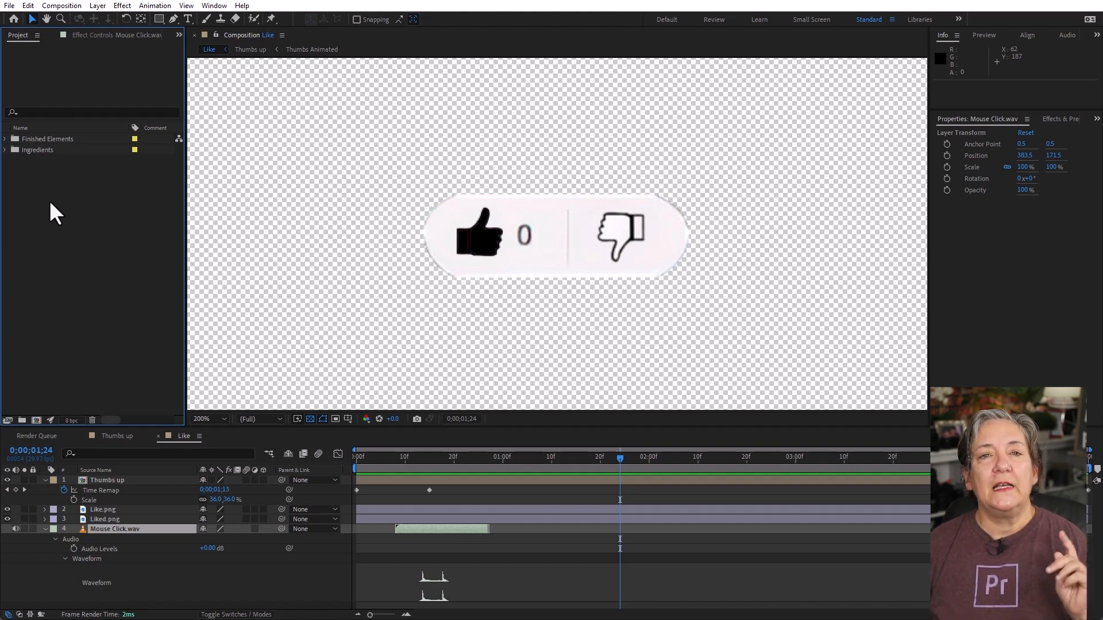
Import Subscribe.png and Subscribed.png as footage from the Call to Action Elements folder of the exercise files.
{"action": "key", "text": "ctrl+i"}
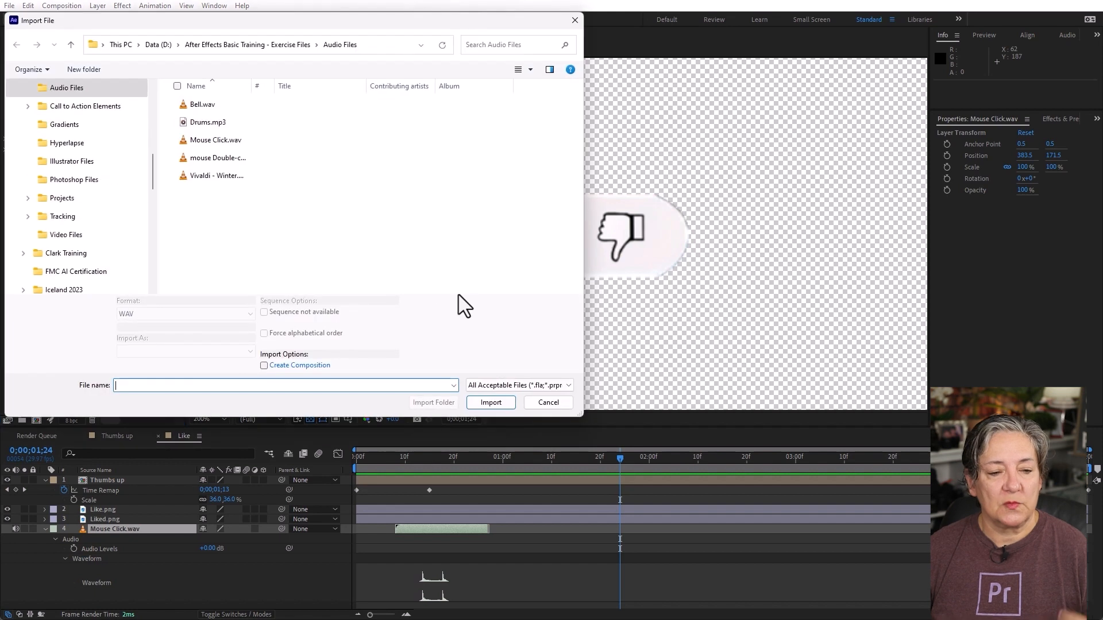
{"action": "left_click", "coordinate": [233, 45]}
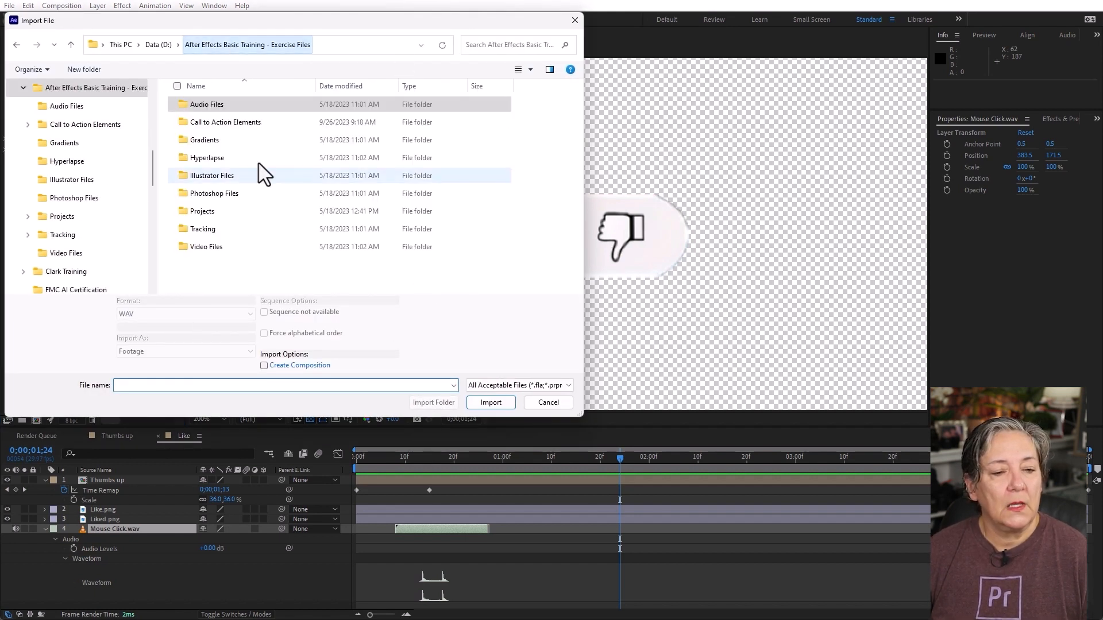
{"action": "double_click", "coordinate": [189, 124]}
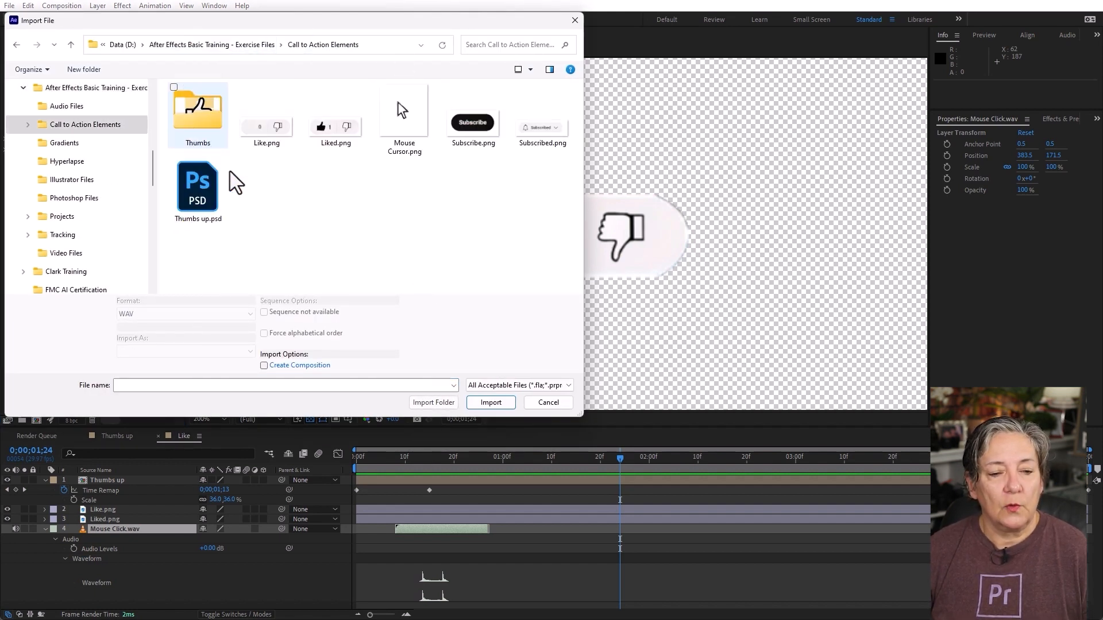
{"action": "left_click", "coordinate": [467, 138]}
{"action": "left_click", "coordinate": [543, 141], "text": "ctrl"}
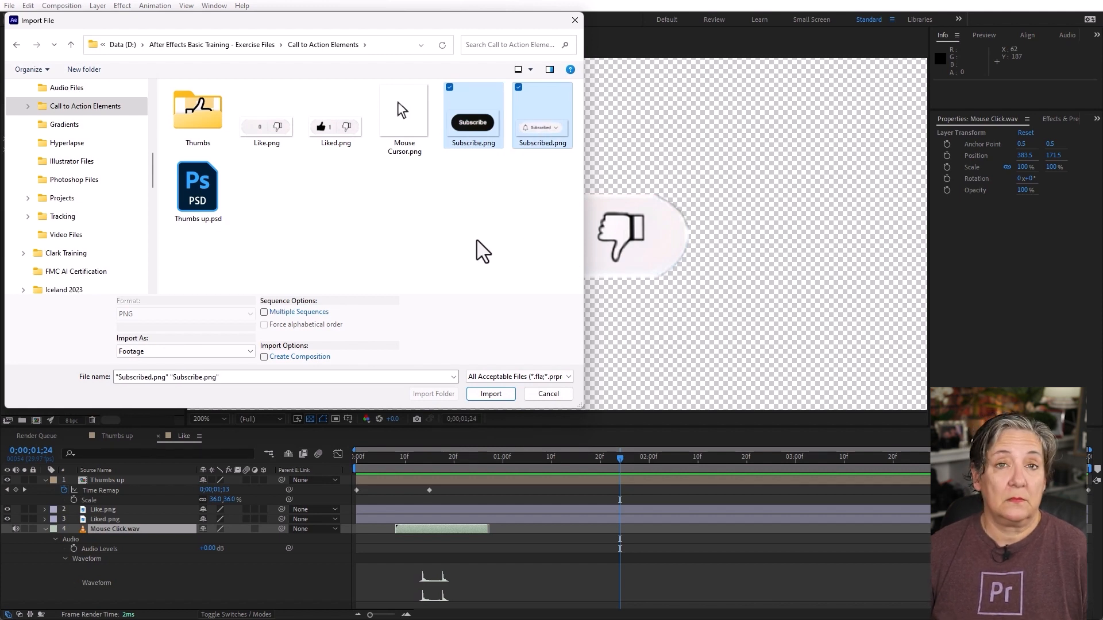
{"action": "left_click", "coordinate": [491, 394]}
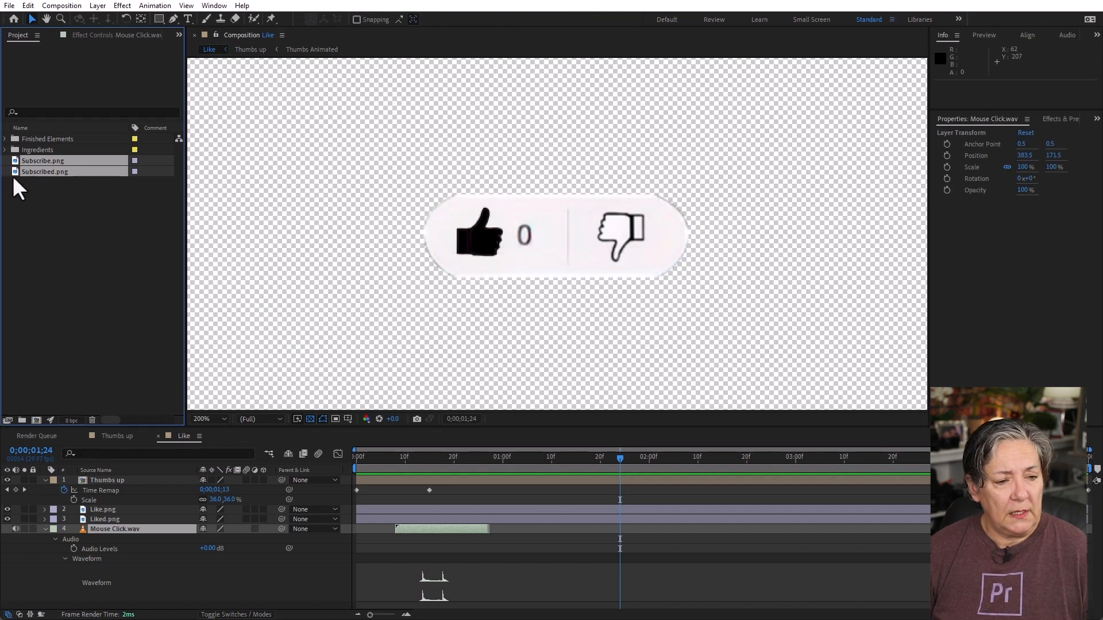
Create a single composition from the imported Subscribe.png and Subscribed.png, with Subscribe.png as the upper layer, and deselect both layers.
{"action": "left_click_drag", "start_coordinate": [30, 176], "coordinate": [39, 421]}
{"action": "left_click", "coordinate": [594, 410]}
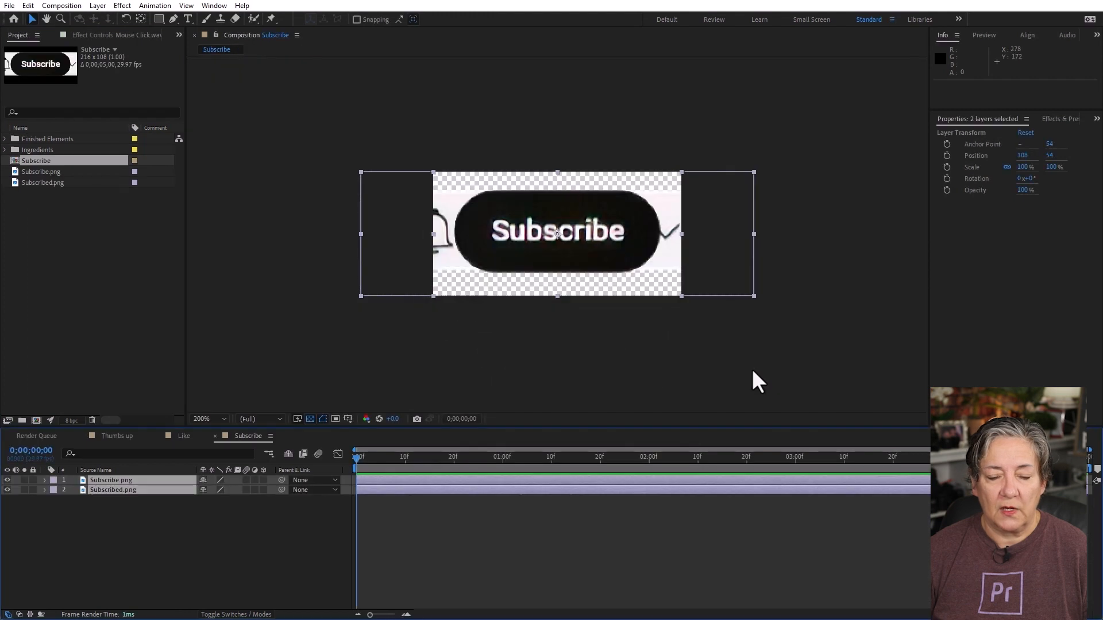
{"action": "left_click", "coordinate": [513, 575]}
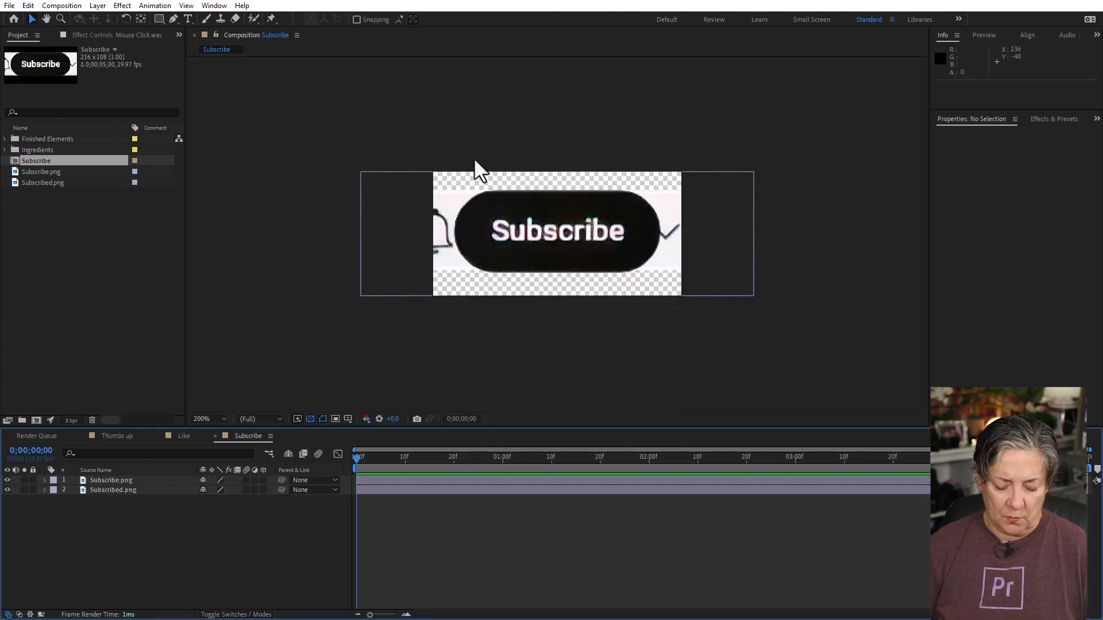
Lock the Subscribe composition's aspect ratio to 2:1 and enlarge its frame to 555 × 278 px.
{"action": "key", "text": "ctrl+k"}
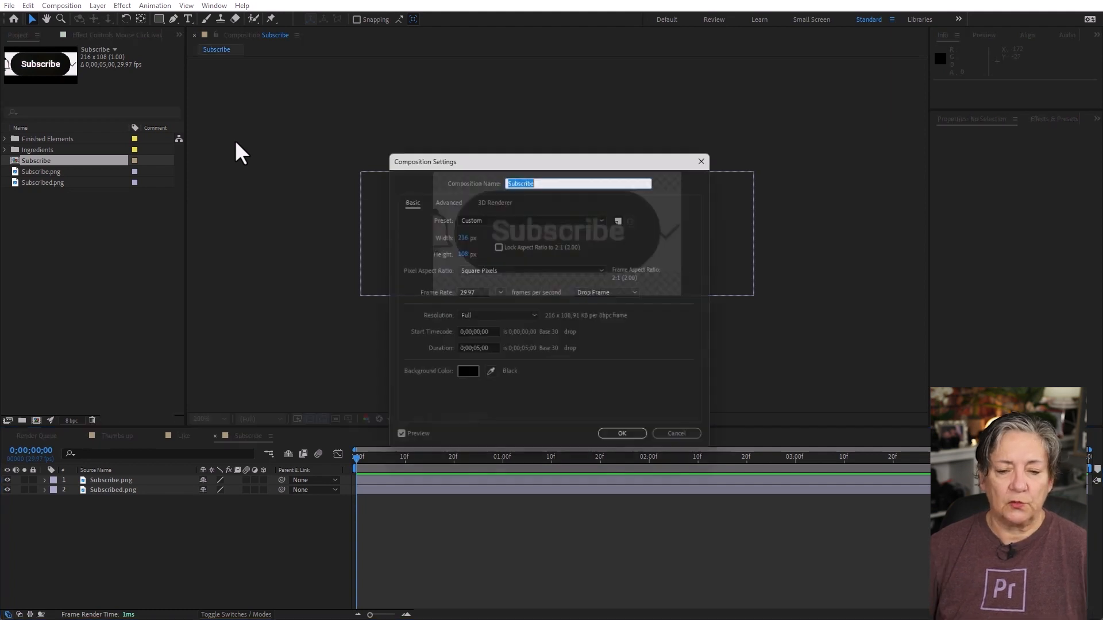
{"action": "left_click", "coordinate": [497, 246]}
{"action": "left_click_drag", "start_coordinate": [460, 235], "coordinate": [613, 234]}
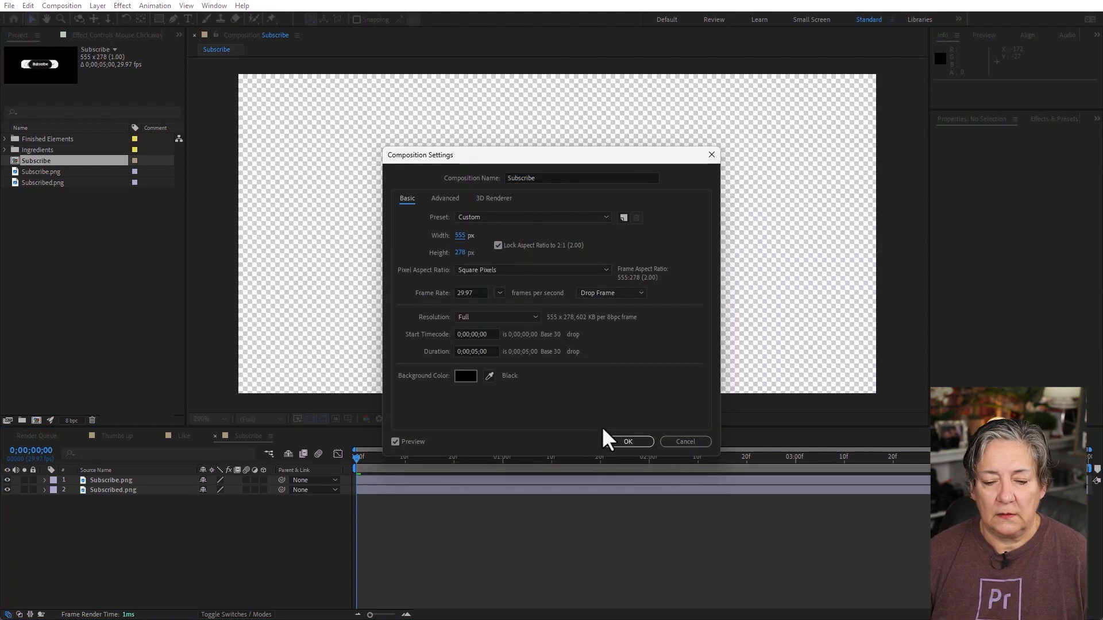
{"action": "left_click", "coordinate": [628, 441]}
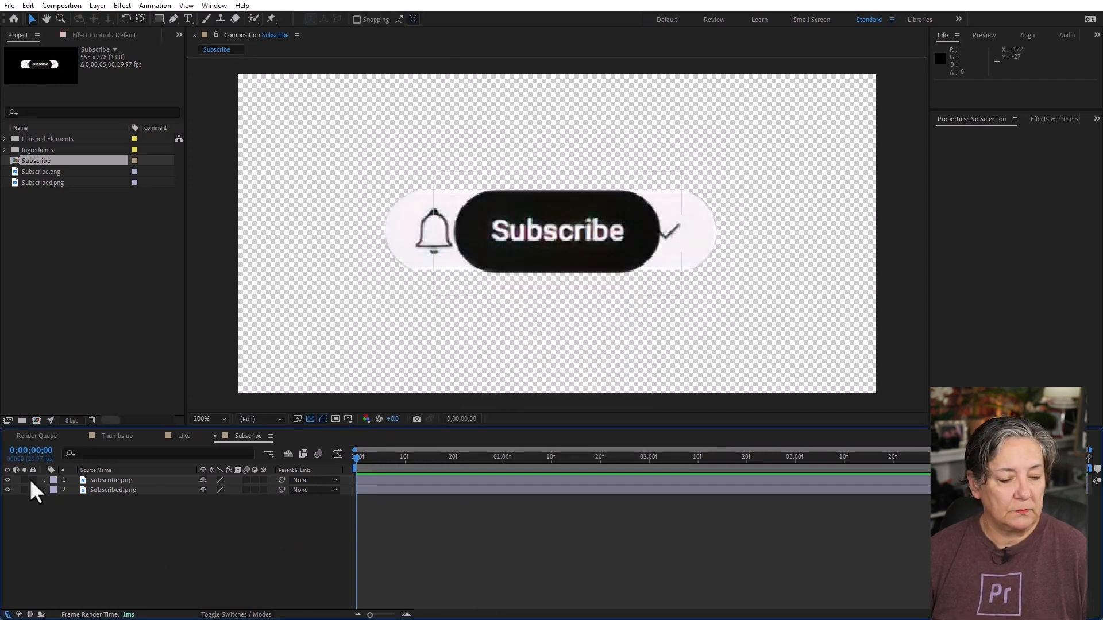
Hide the Subscribed.png layer in the Subscribe composition so only the black Subscribe button shows.
{"action": "left_click", "coordinate": [586, 248]}
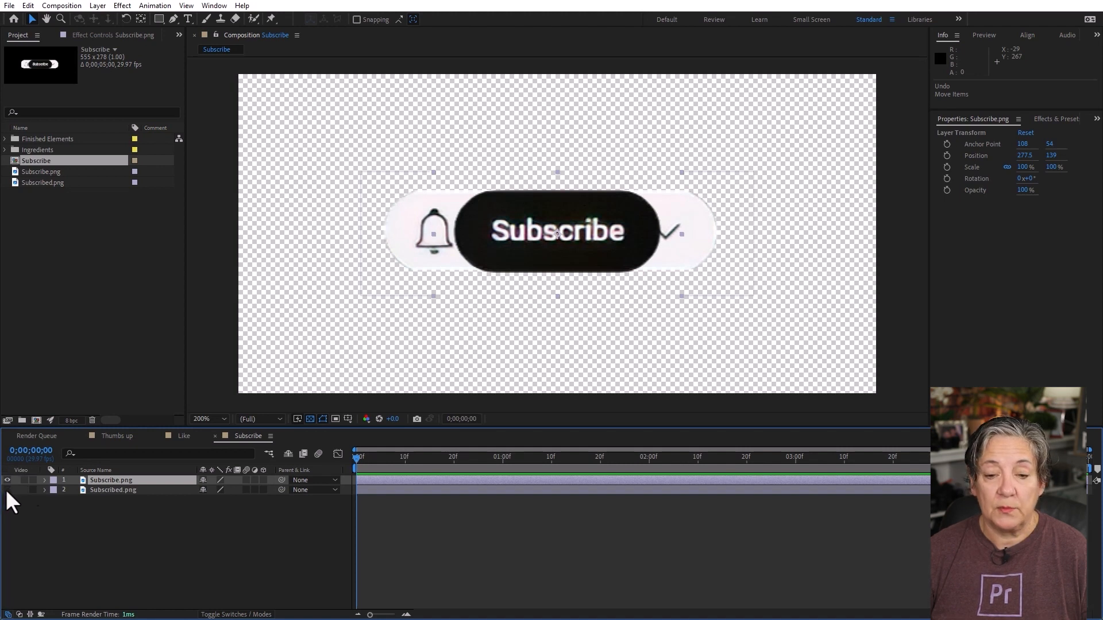
{"action": "left_click", "coordinate": [7, 490]}
{"action": "left_click", "coordinate": [237, 517]}
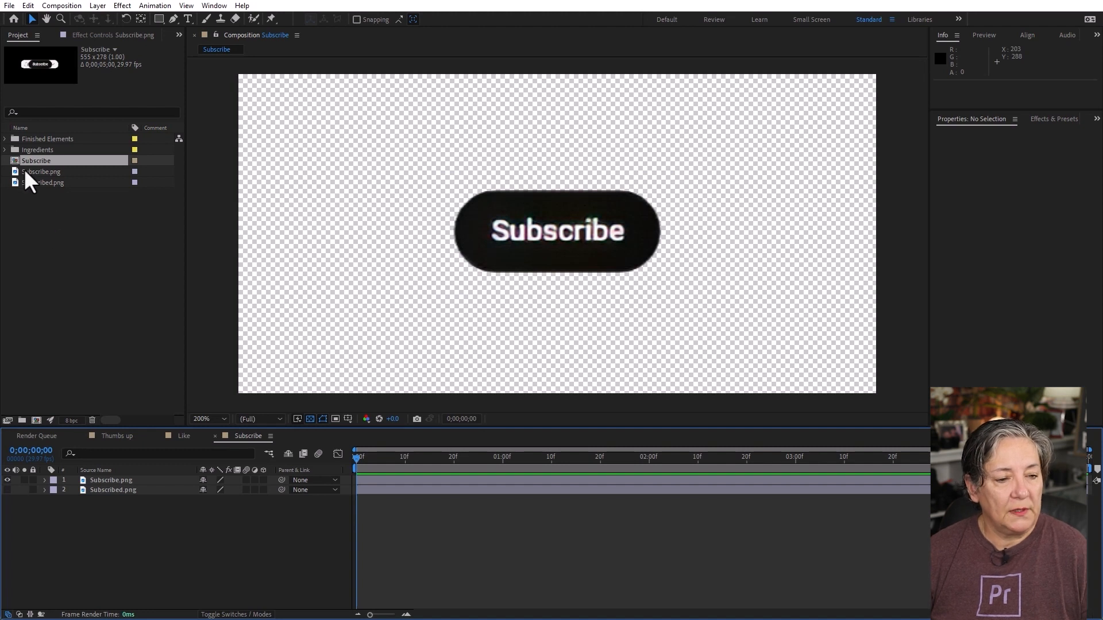
Add Mouse Click.wav from the Ingredients folder as the lowest layer of the Subscribe composition.
{"action": "left_click", "coordinate": [4, 139]}
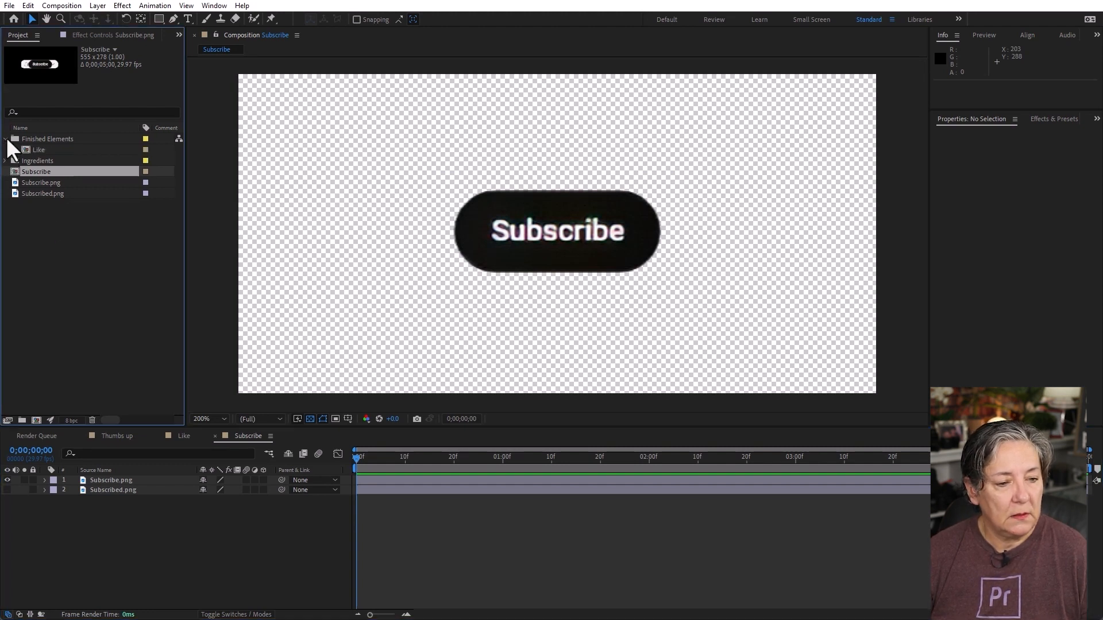
{"action": "left_click", "coordinate": [5, 150]}
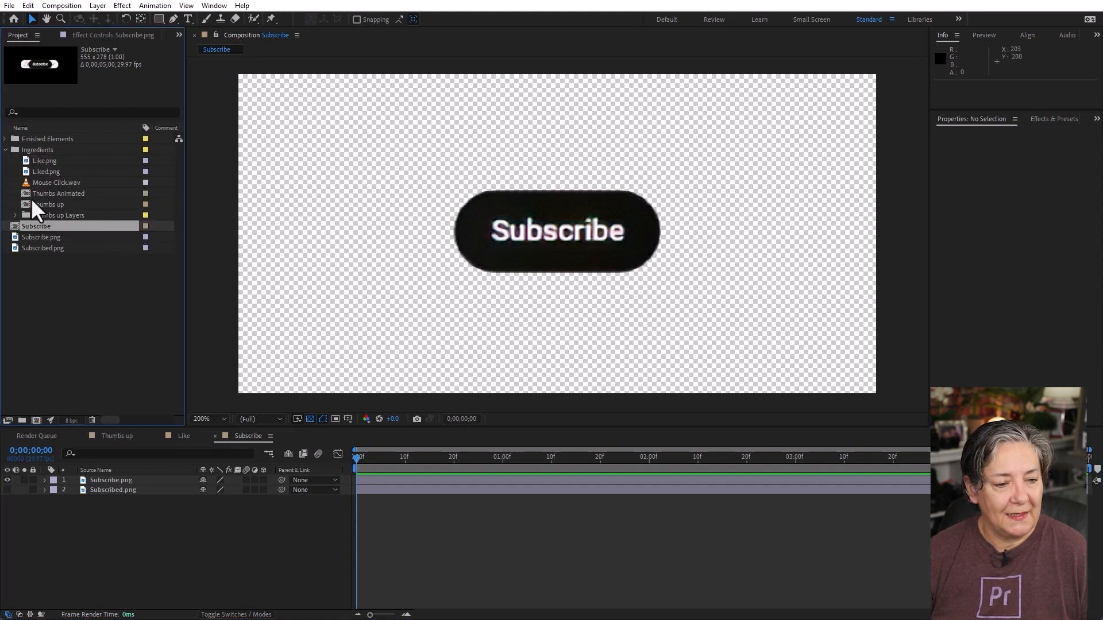
{"action": "left_click_drag", "start_coordinate": [29, 185], "coordinate": [433, 534]}
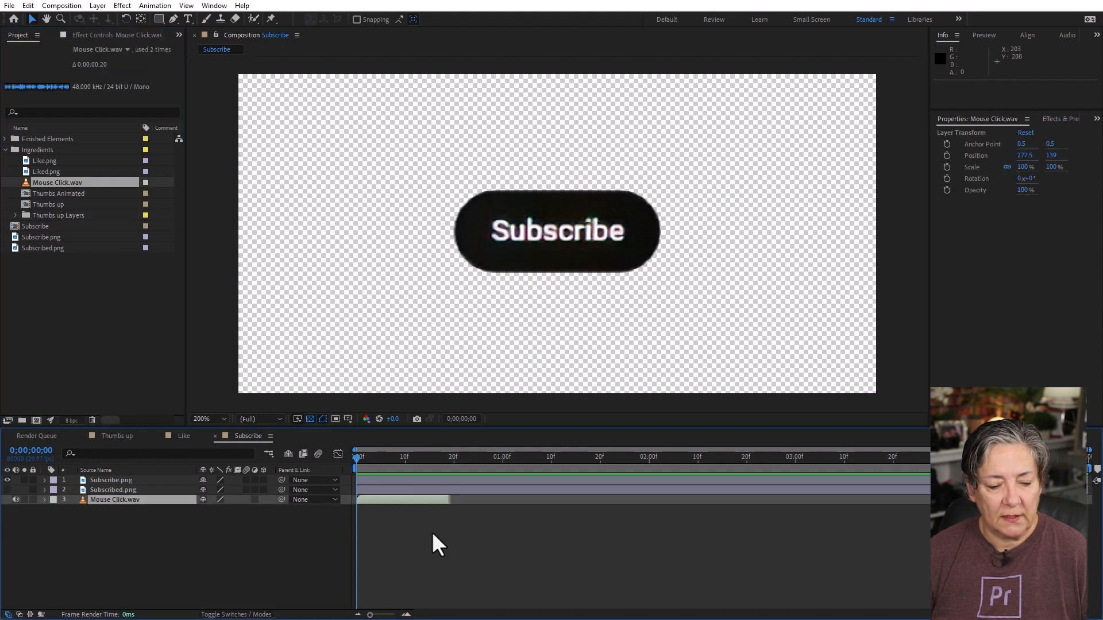
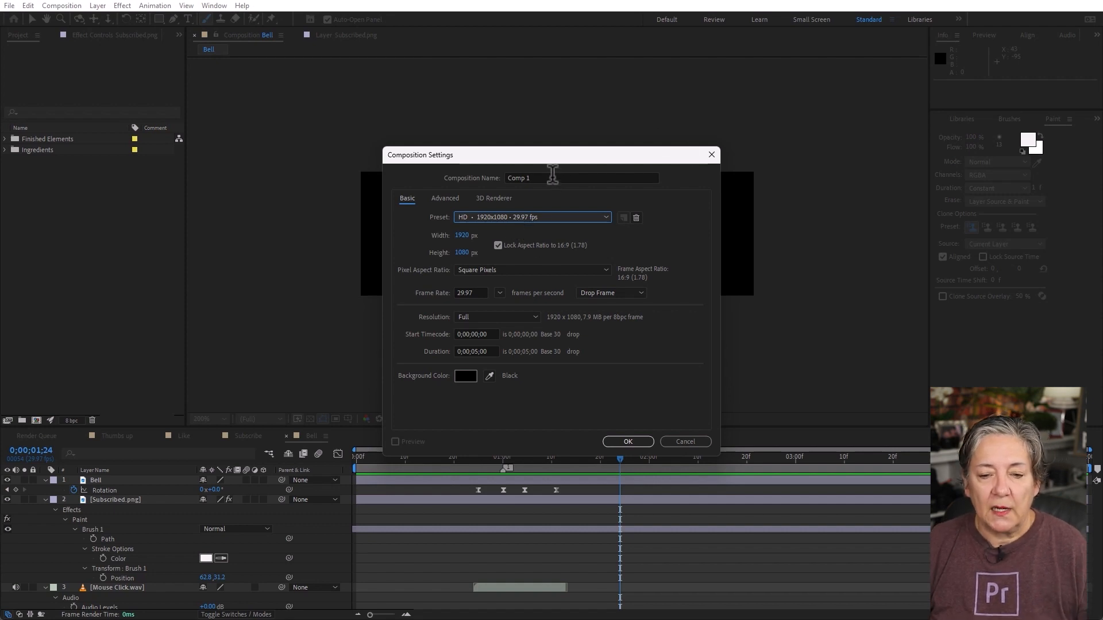
Name the new HD 1920x1080, 29.97 fps composition "Like and Subscribe YouTube" and create it.
{"action": "left_click", "coordinate": [554, 178]}
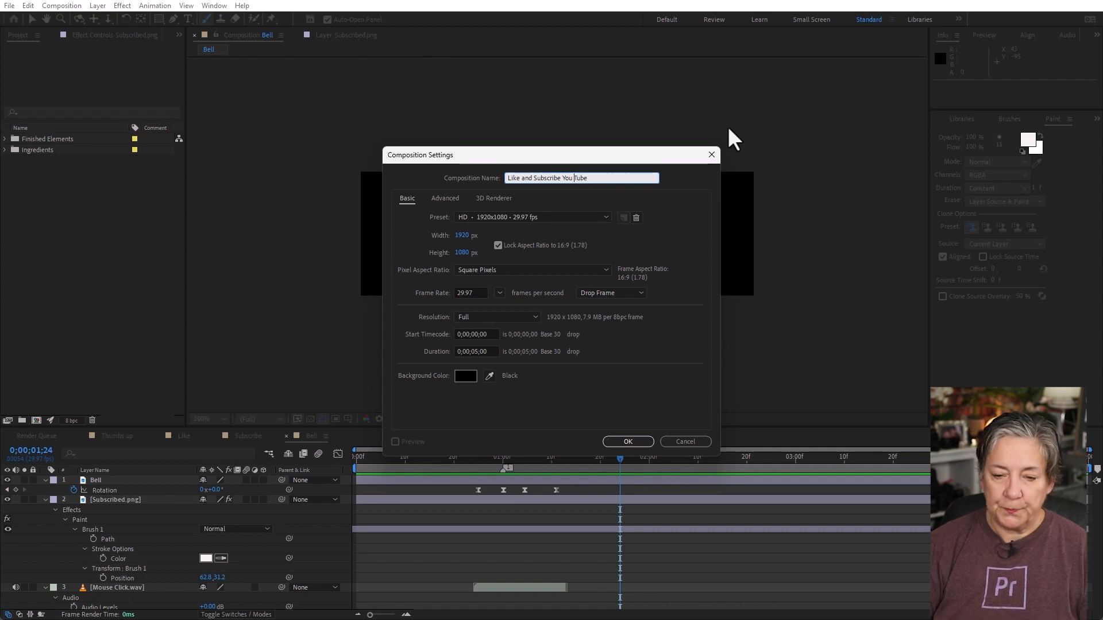
{"action": "left_click", "coordinate": [635, 442]}
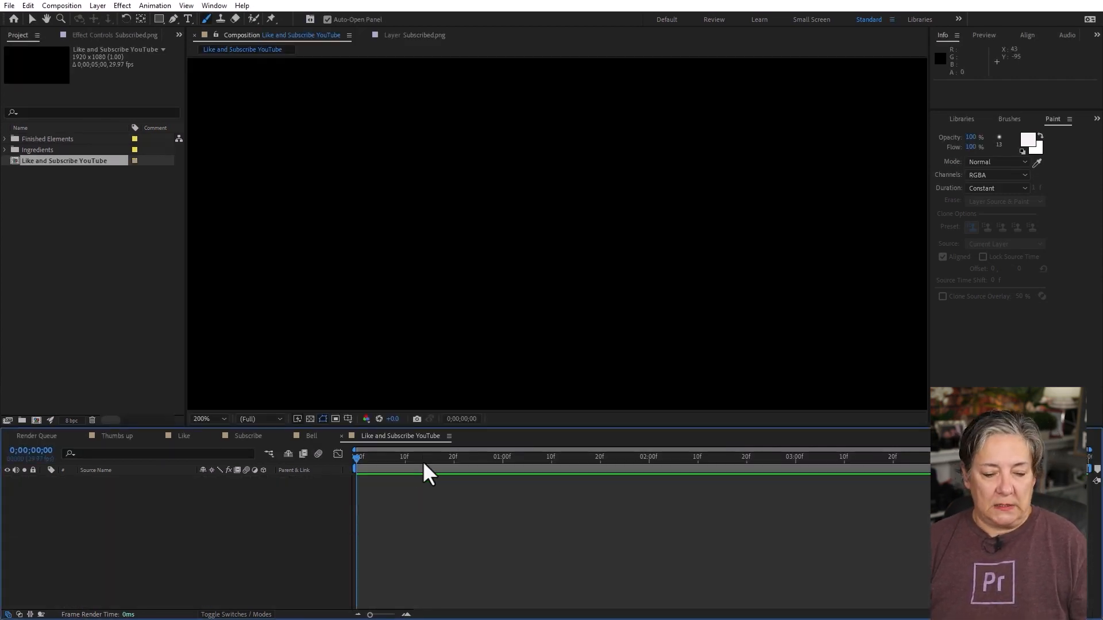
Add the Bell, Like and Subscribe compositions from Finished Elements to the Like and Subscribe YouTube composition.
{"action": "scroll", "coordinate": [567, 260], "scroll_direction": "down", "scroll_amount": 4}
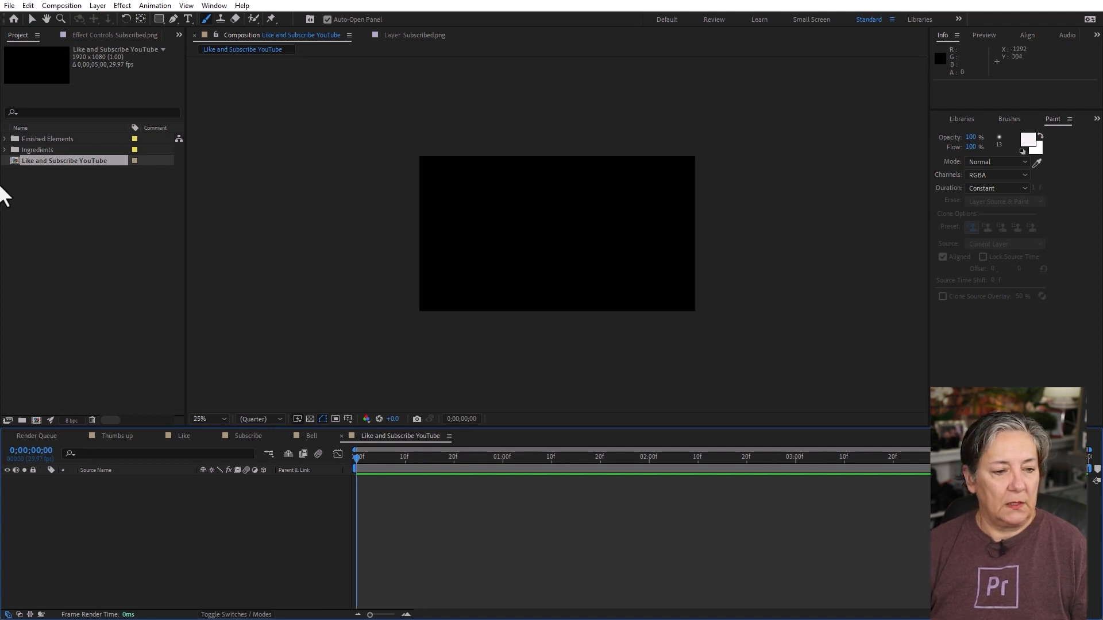
{"action": "left_click", "coordinate": [65, 225]}
{"action": "left_click", "coordinate": [6, 139]}
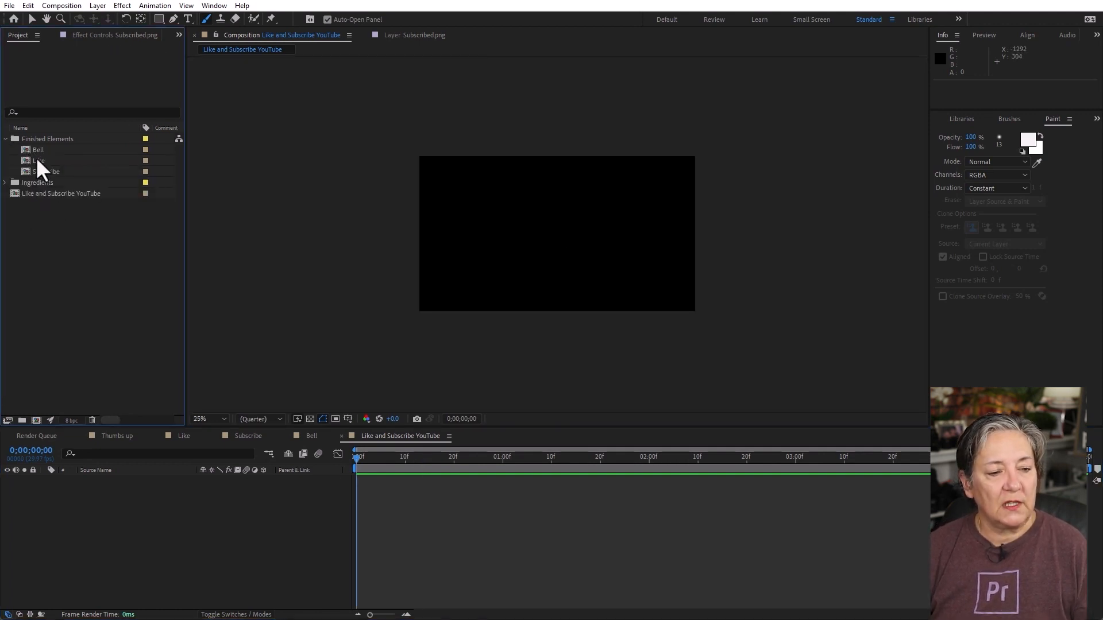
{"action": "left_click", "coordinate": [38, 151]}
{"action": "left_click", "coordinate": [41, 173], "text": "shift"}
{"action": "left_click_drag", "start_coordinate": [30, 158], "coordinate": [546, 262]}
{"action": "left_click", "coordinate": [681, 411]}
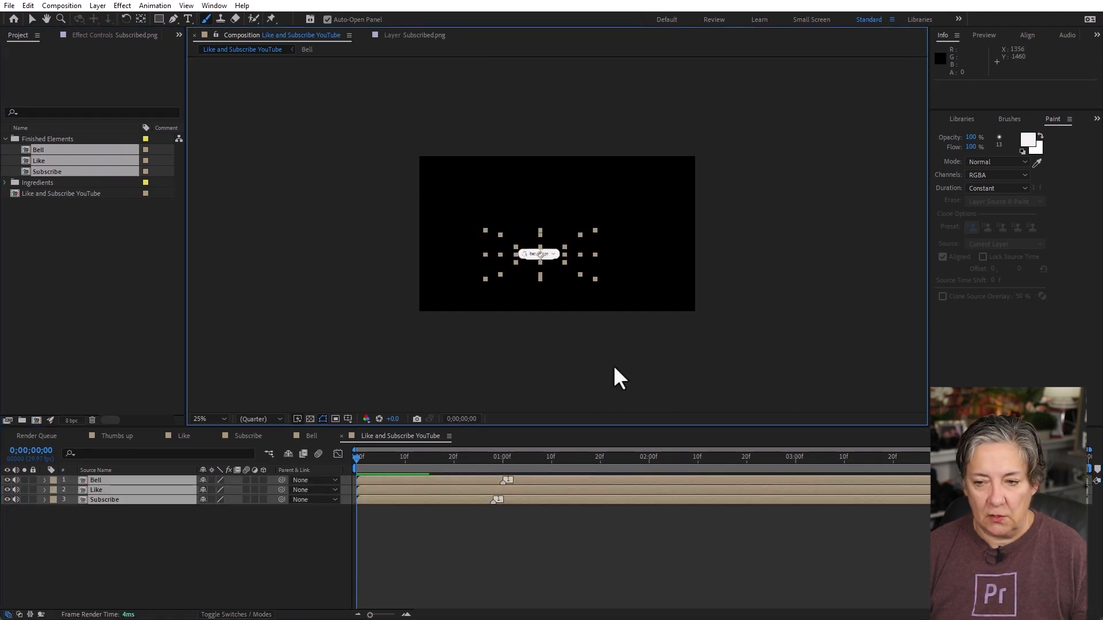
Move the Bell button to the lower right of the frame and the Like button to about 1228, 796 beside it.
{"action": "left_click", "coordinate": [549, 316]}
{"action": "scroll", "coordinate": [550, 315], "scroll_direction": "up", "scroll_amount": 3}
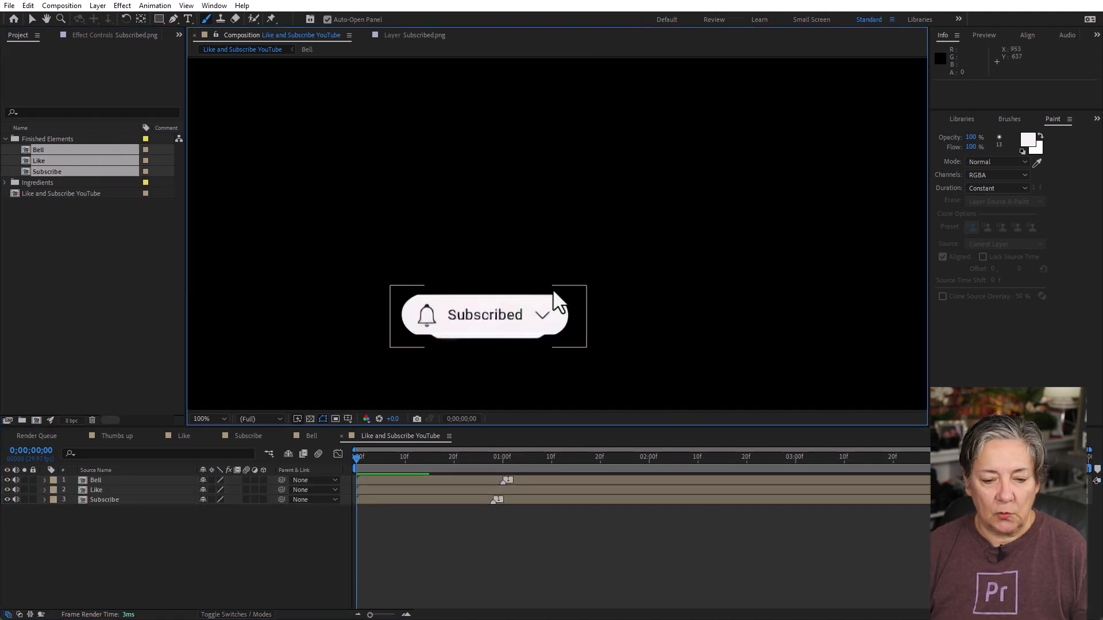
{"action": "scroll", "coordinate": [557, 301], "scroll_direction": "down", "scroll_amount": 1}
{"action": "left_click", "coordinate": [523, 278]}
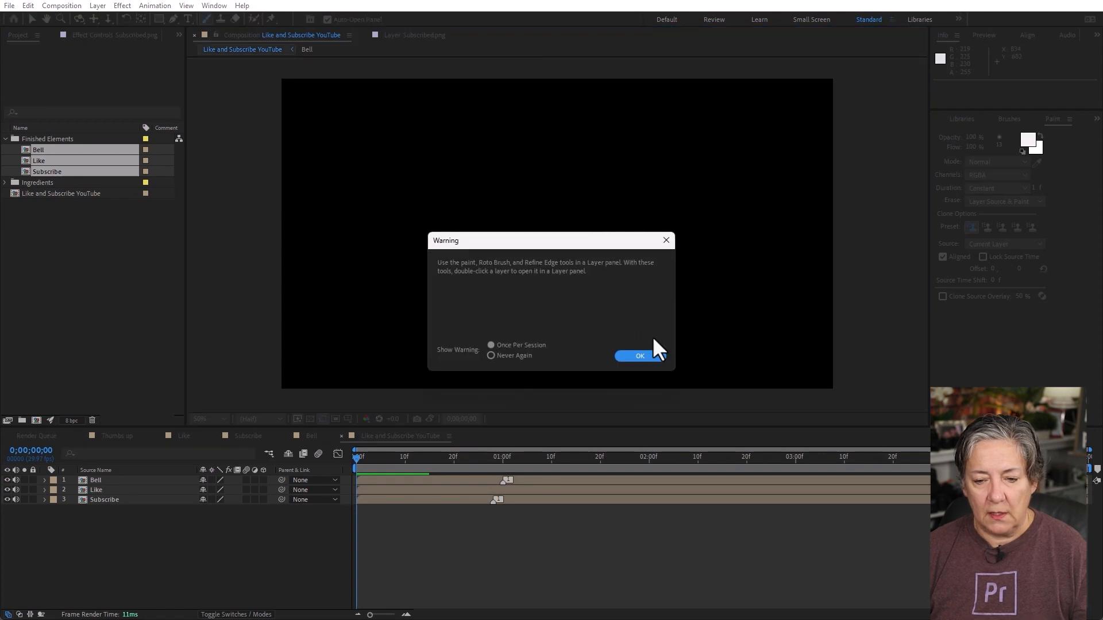
{"action": "left_click", "coordinate": [639, 356]}
{"action": "left_click_drag", "start_coordinate": [529, 278], "coordinate": [735, 304]}
{"action": "left_click_drag", "start_coordinate": [518, 274], "coordinate": [630, 304]}
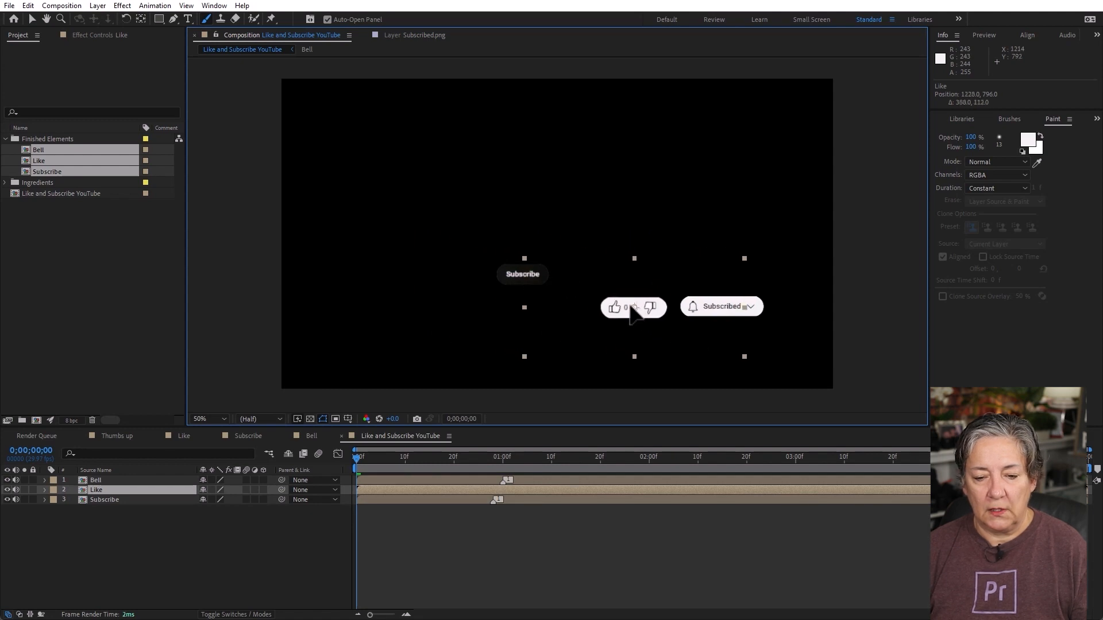
Move the Subscribe button onto the Bell composition's Subscribed button, checking the overlap at about 0;00;01;23.
{"action": "left_click_drag", "start_coordinate": [518, 272], "coordinate": [449, 302]}
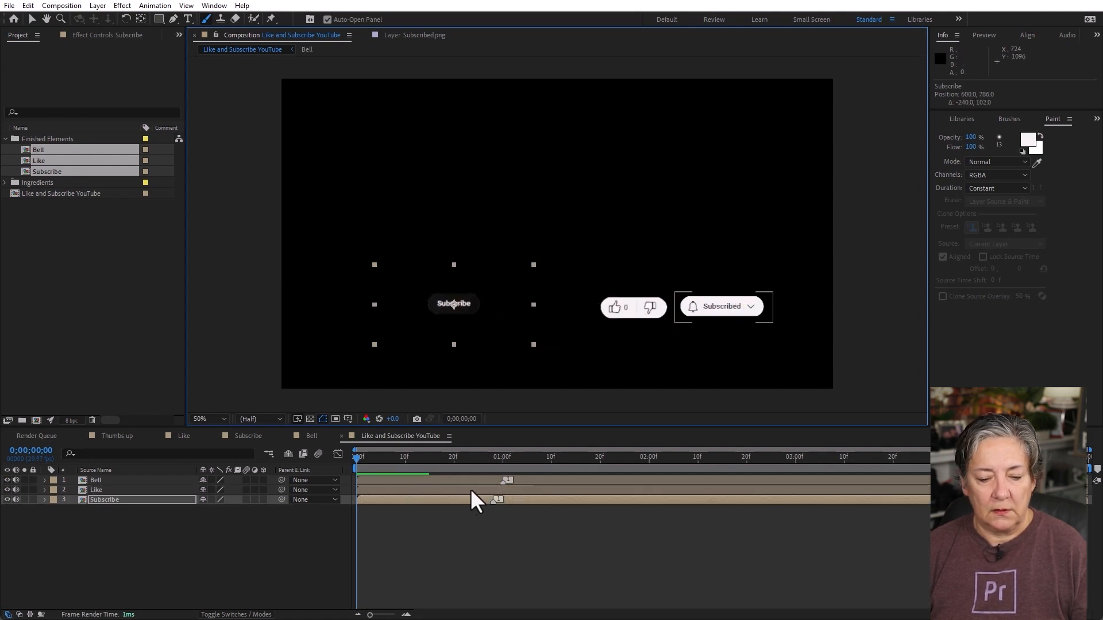
{"action": "left_click_drag", "start_coordinate": [402, 458], "coordinate": [586, 486]}
{"action": "left_click", "coordinate": [489, 307]}
{"action": "left_click_drag", "start_coordinate": [485, 303], "coordinate": [742, 309]}
{"action": "left_click", "coordinate": [115, 510]}
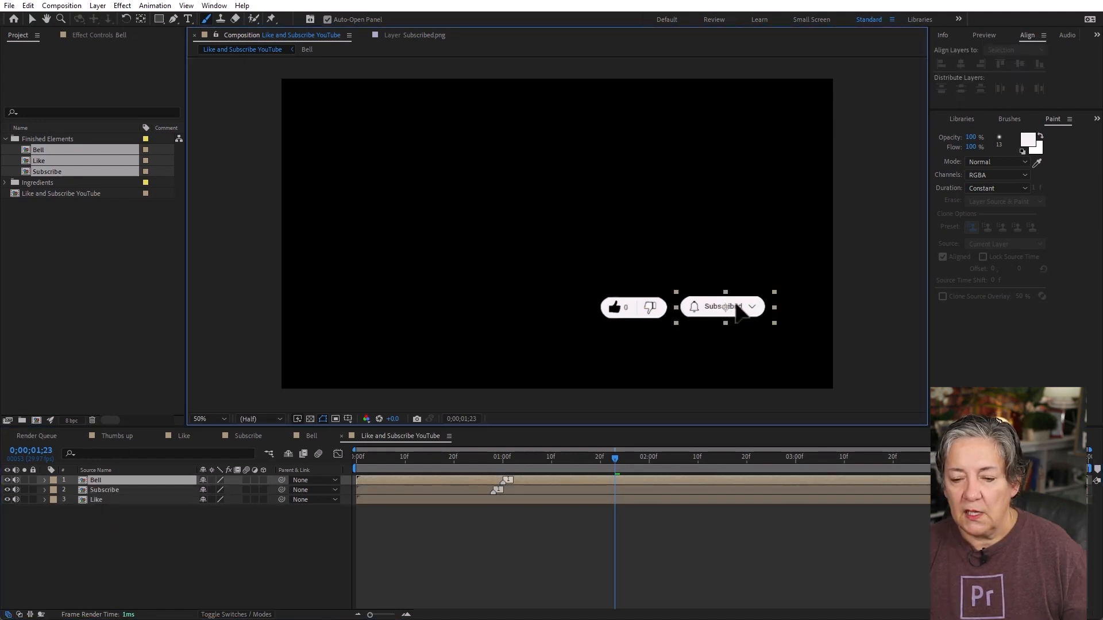
Shift the Subscribe layer slightly earlier in time and preview the composition from the start.
{"action": "left_click", "coordinate": [615, 538]}
{"action": "key", "text": "Home"}
{"action": "left_click", "coordinate": [565, 499]}
{"action": "left_click", "coordinate": [525, 491]}
{"action": "left_click_drag", "start_coordinate": [524, 491], "coordinate": [517, 489]}
{"action": "key", "text": "space"}
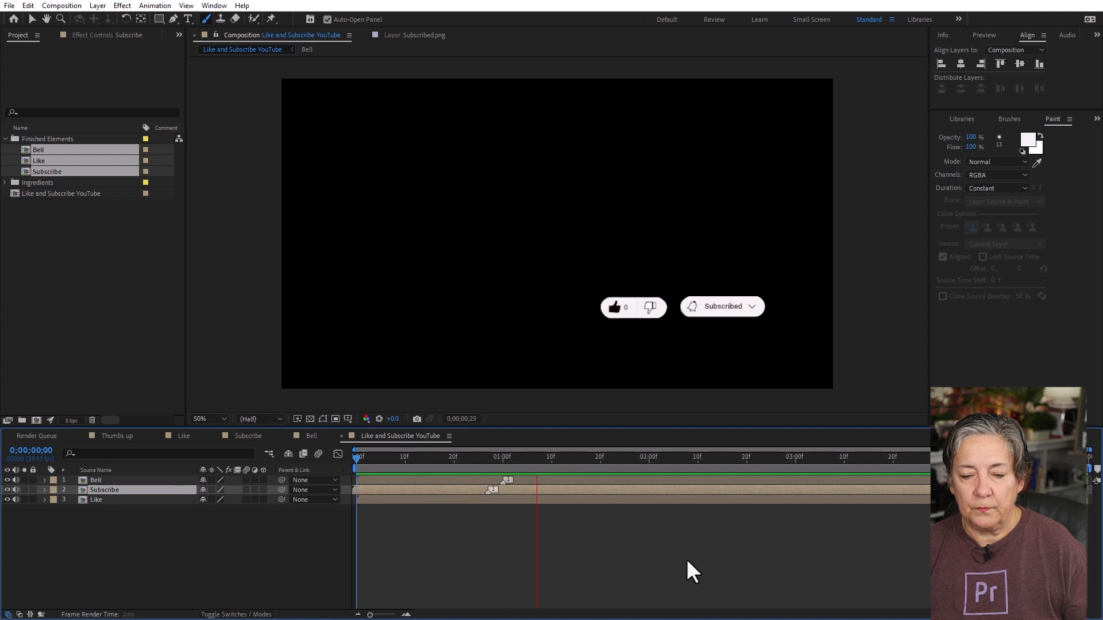
{"action": "left_click", "coordinate": [507, 535]}
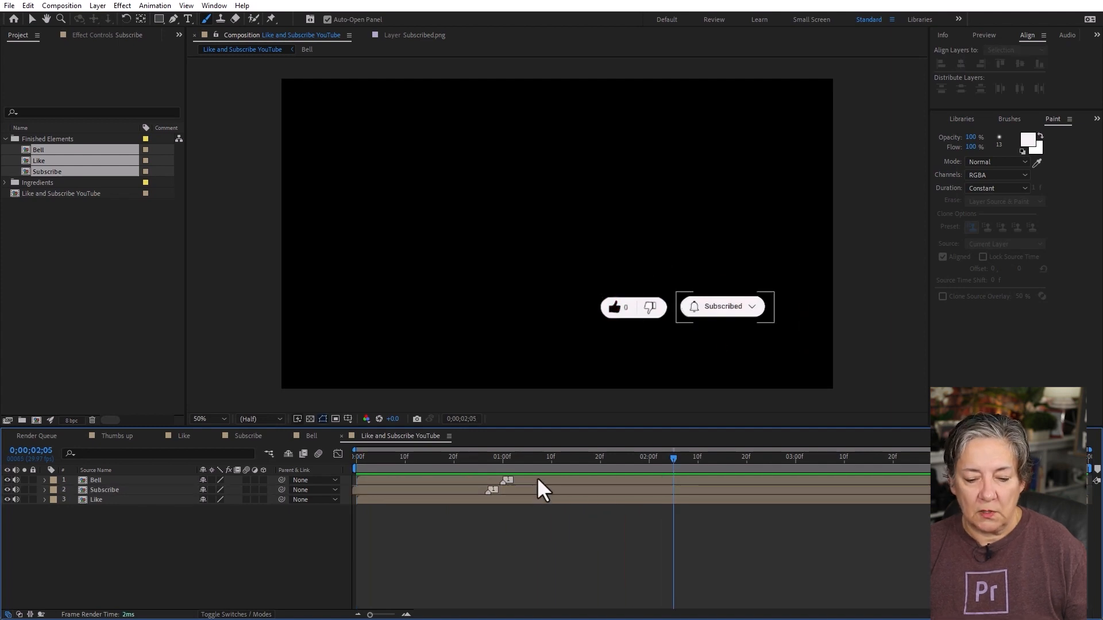
Delay the Bell layer to start just before the 20-frame mark and preview the timing from the start.
{"action": "left_click_drag", "start_coordinate": [537, 479], "coordinate": [632, 479]}
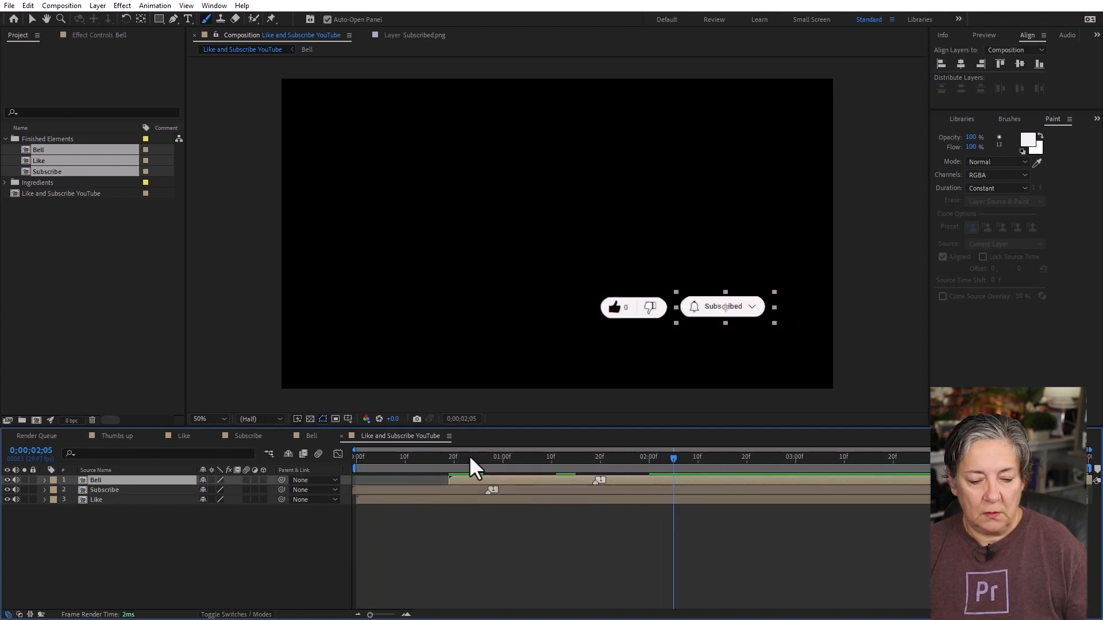
{"action": "left_click_drag", "start_coordinate": [470, 458], "coordinate": [352, 460]}
{"action": "key", "text": "space"}
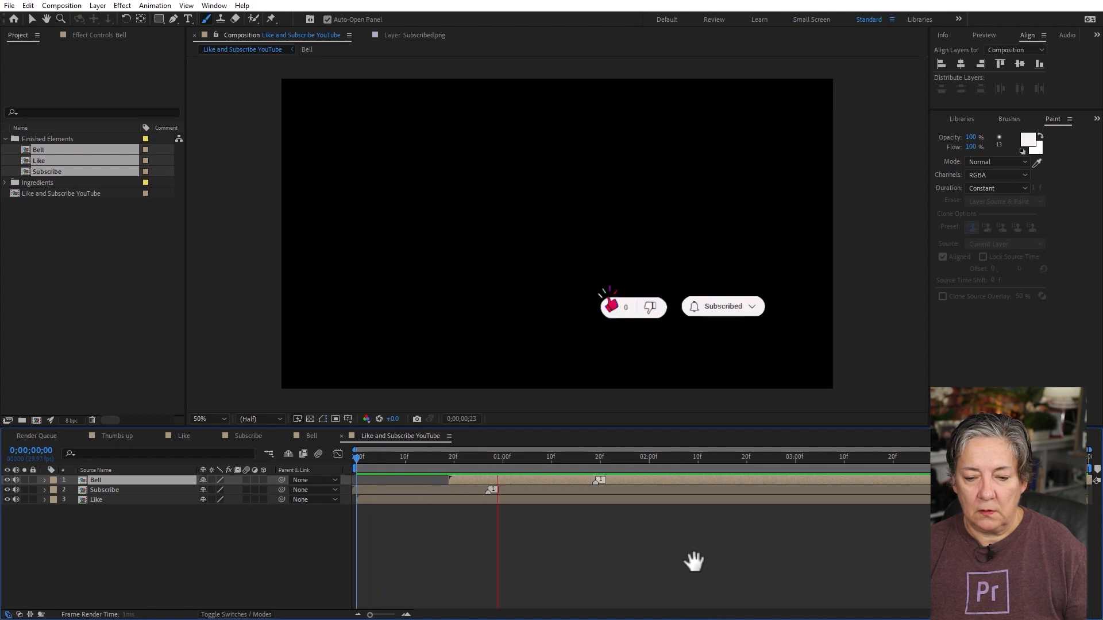
{"action": "left_click", "coordinate": [356, 465]}
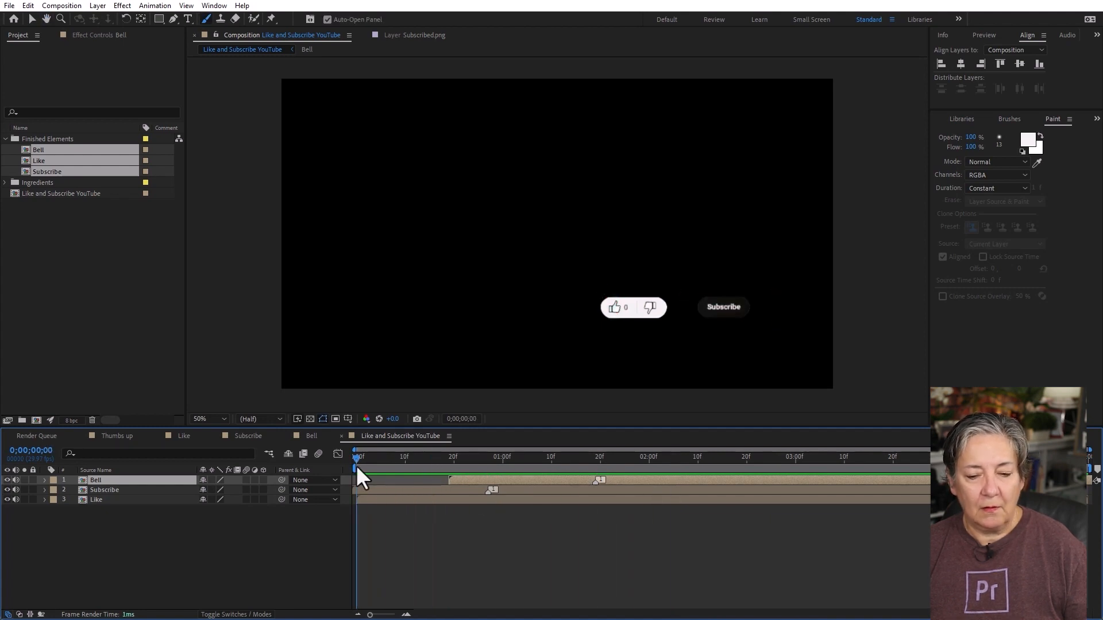
{"action": "left_click_drag", "start_coordinate": [333, 469], "coordinate": [300, 484]}
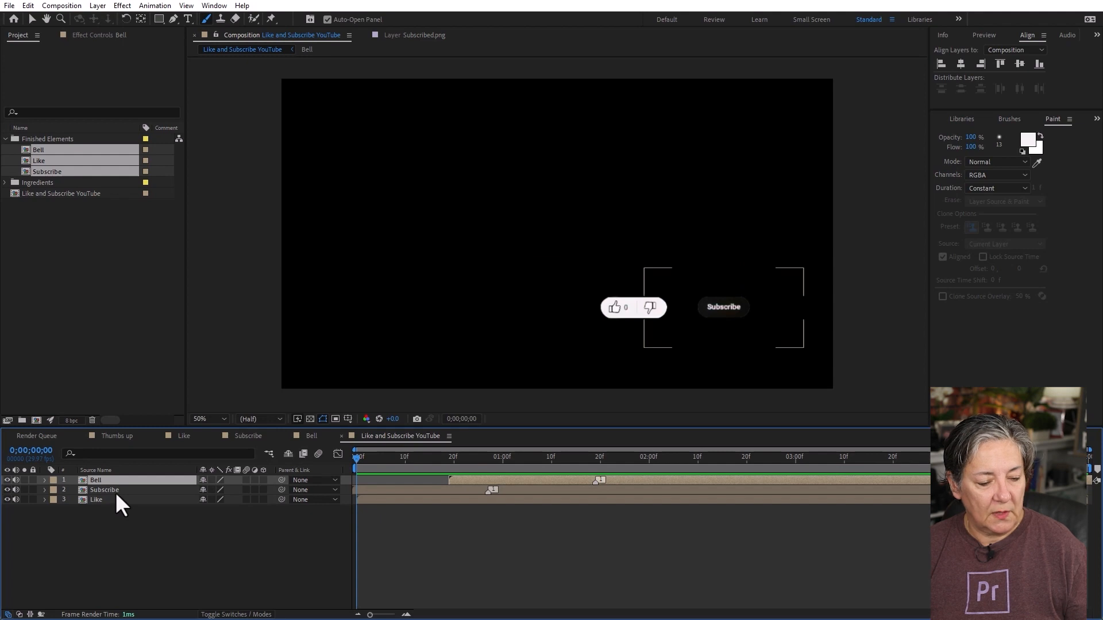
Place the Subscribe layer above the Bell layer and mute the audio of the Bell and Like layers.
{"action": "left_click_drag", "start_coordinate": [115, 492], "coordinate": [121, 475]}
{"action": "left_click", "coordinate": [185, 551]}
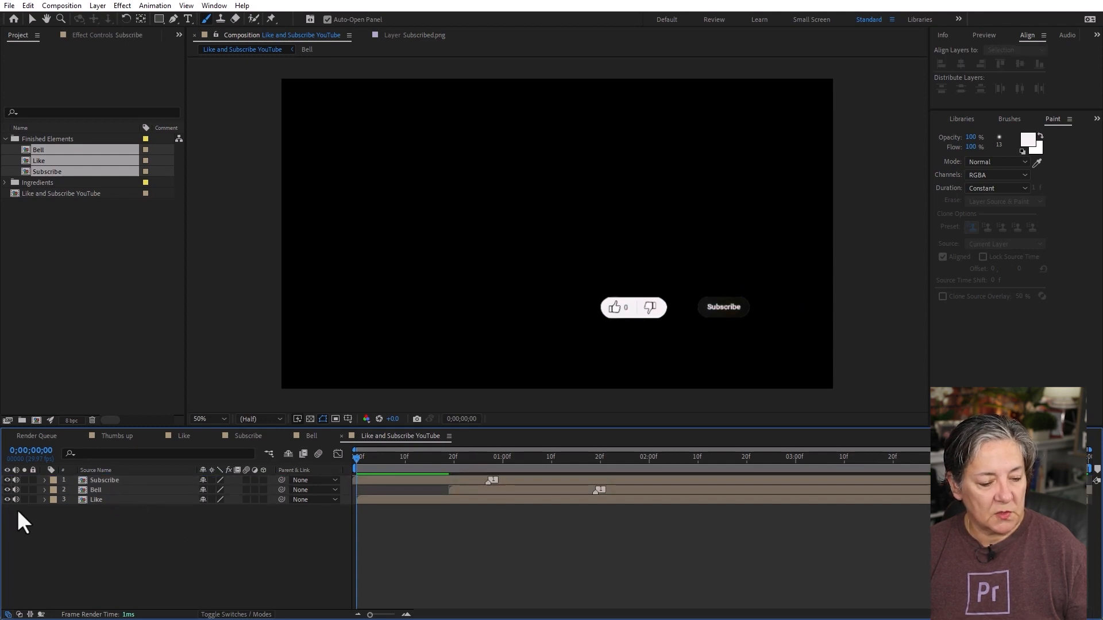
{"action": "left_click_drag", "start_coordinate": [16, 489], "coordinate": [16, 499]}
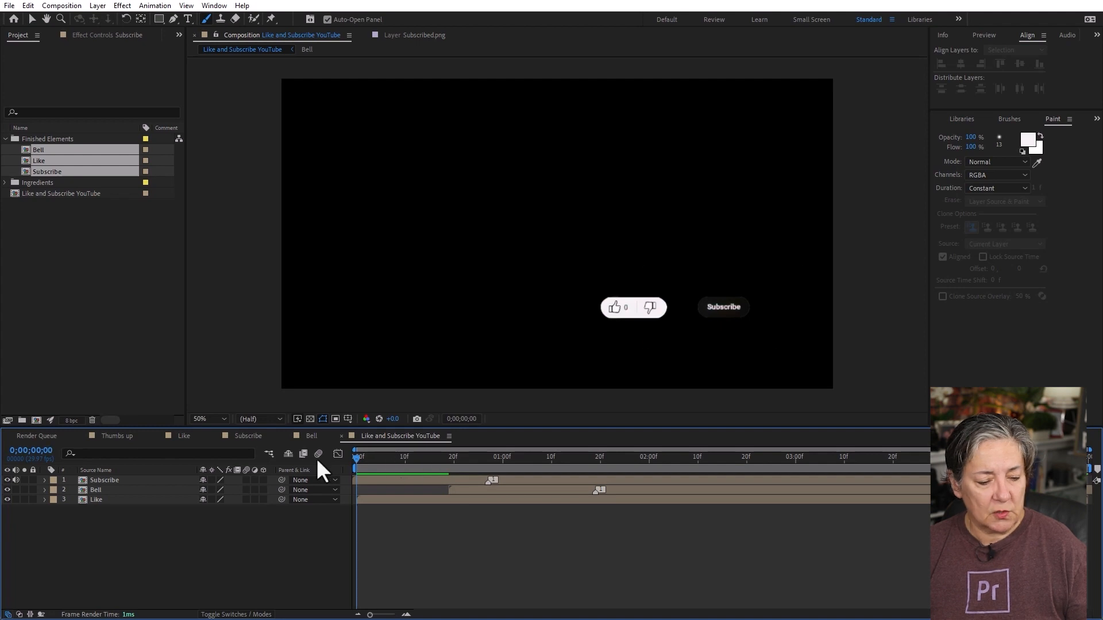
Solo the Subscribe layer, show the transparency grid and preview its animation.
{"action": "left_click", "coordinate": [24, 480]}
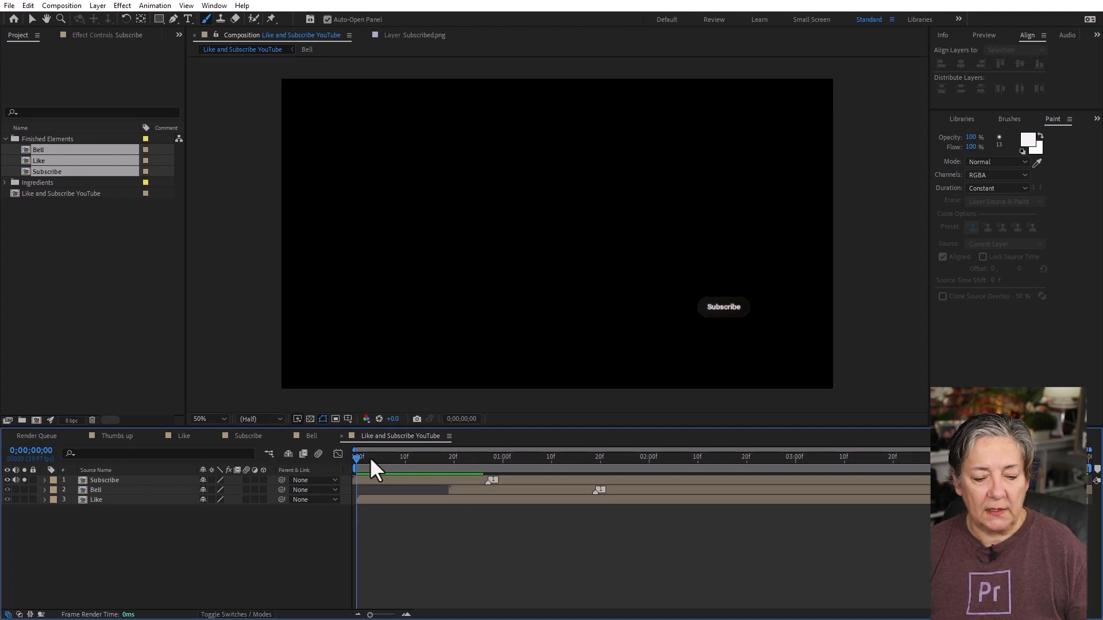
{"action": "left_click", "coordinate": [310, 419]}
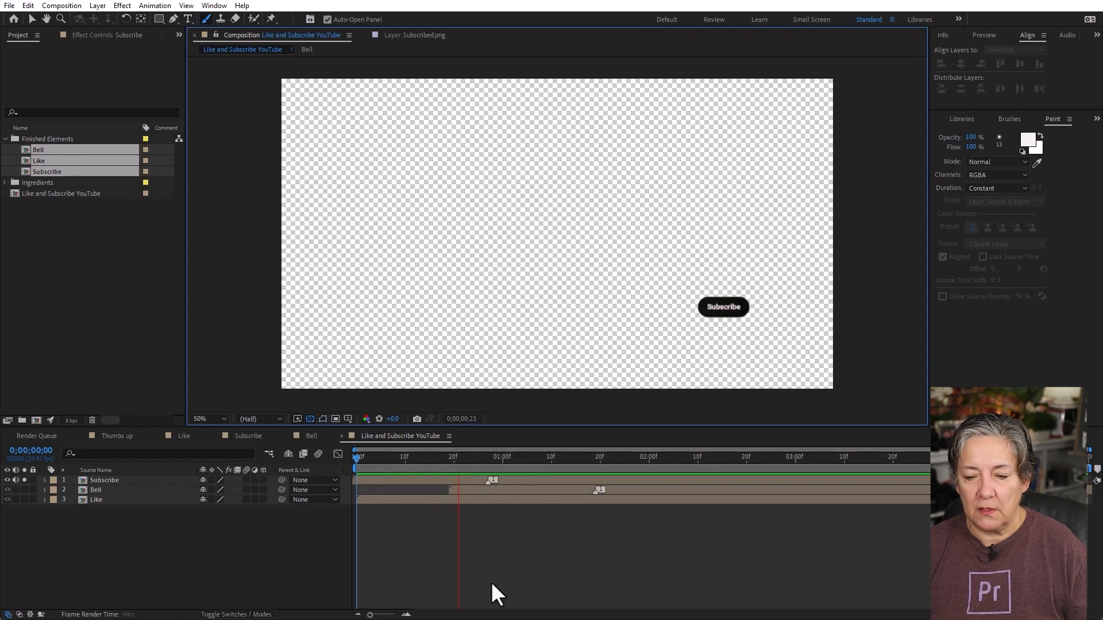
{"action": "key", "text": "space"}
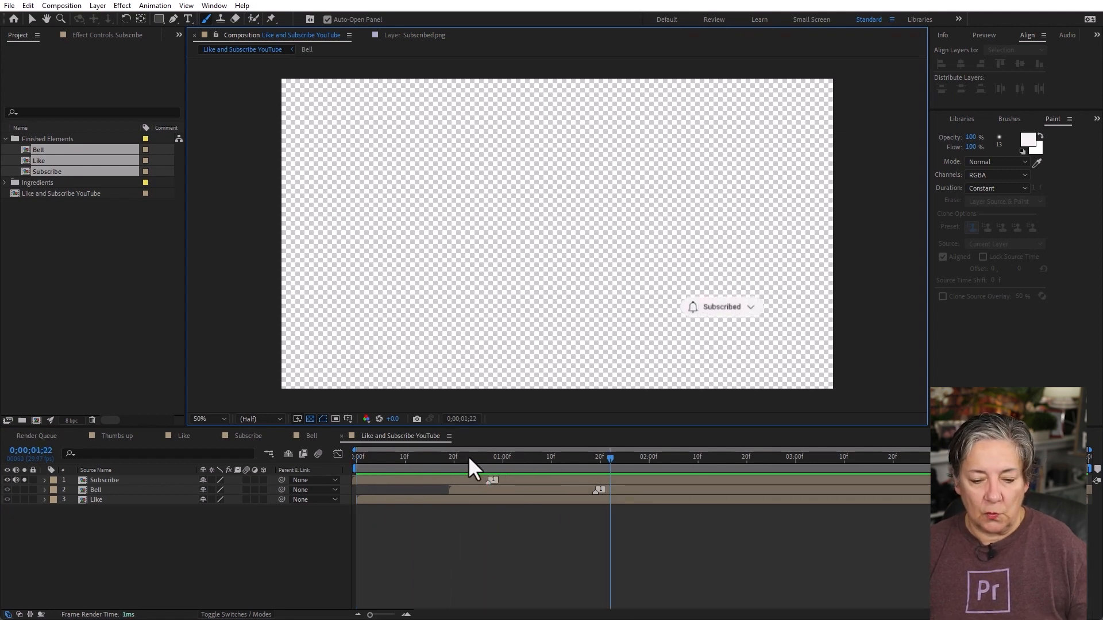
With the current time at 0;00;00;27, import Mouse Cursor.png and add it as the top layer of the composition.
{"action": "left_click", "coordinate": [486, 457]}
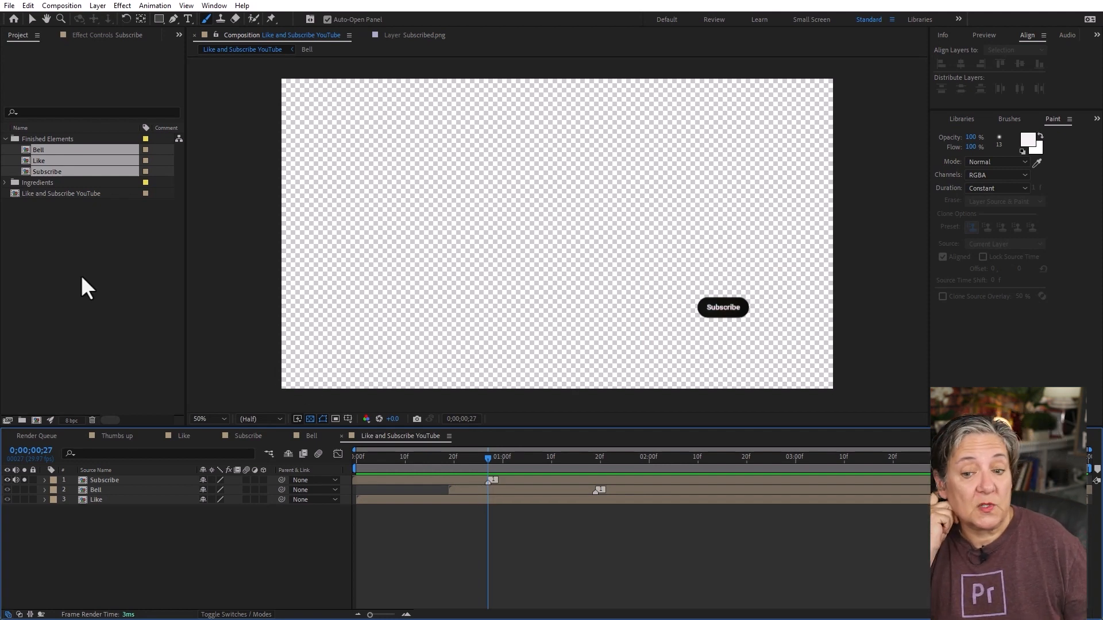
{"action": "double_click", "coordinate": [101, 250]}
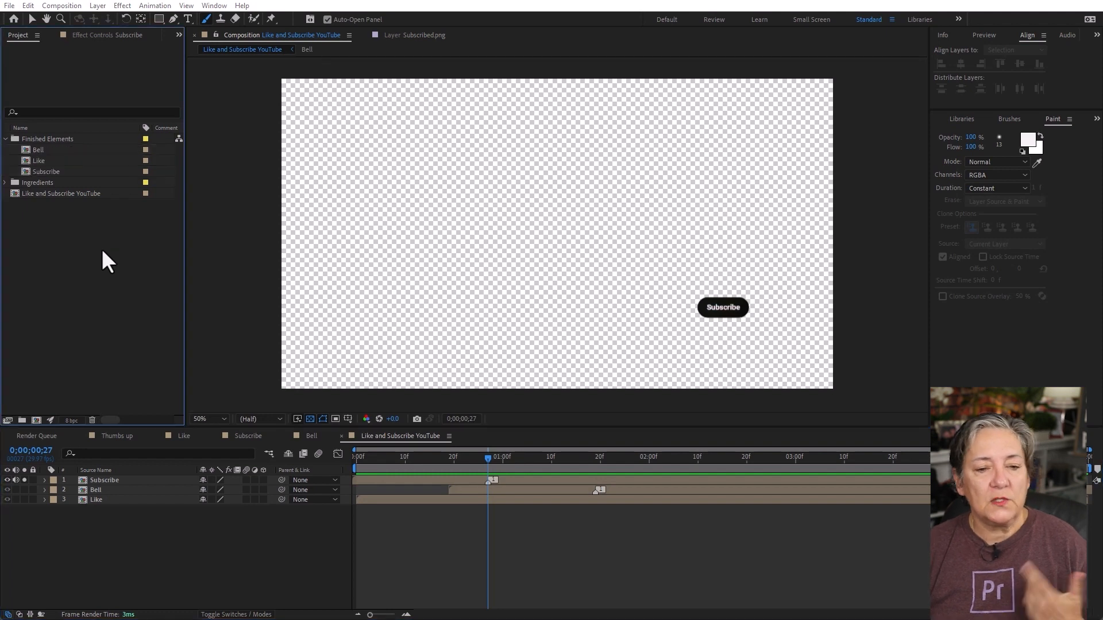
{"action": "left_click", "coordinate": [397, 124]}
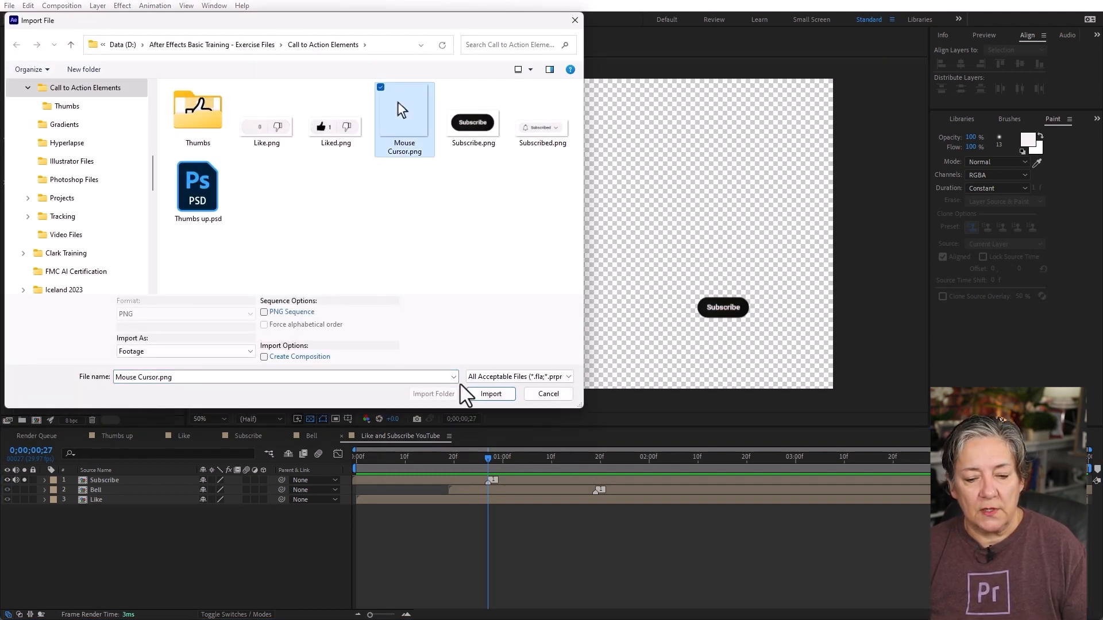
{"action": "left_click", "coordinate": [491, 394]}
{"action": "left_click_drag", "start_coordinate": [16, 207], "coordinate": [520, 437]}
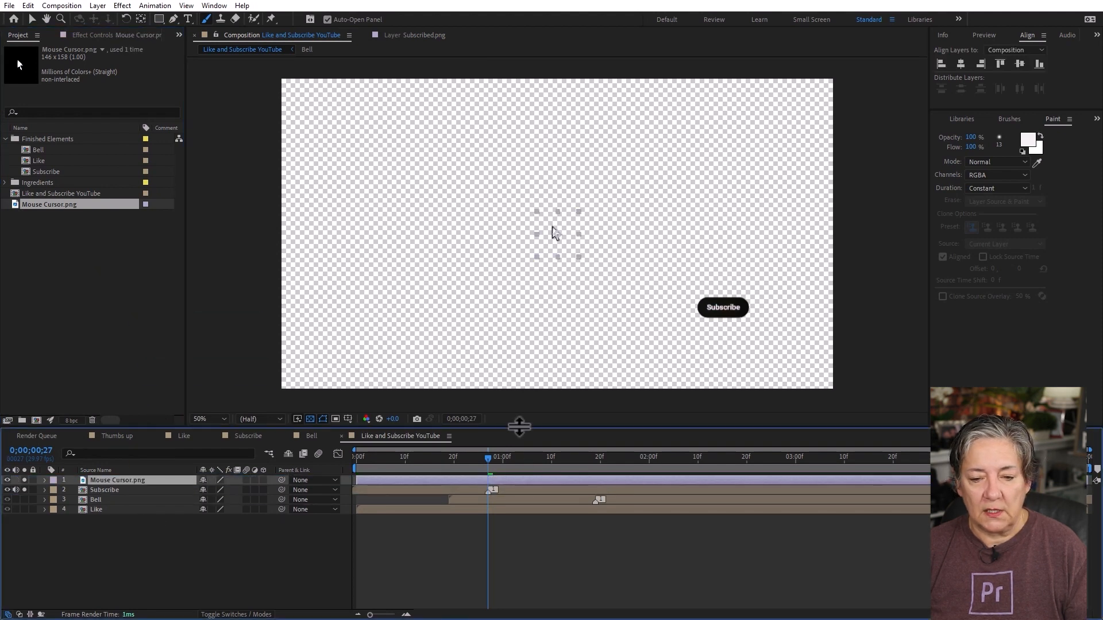
Place the mouse cursor over the Subscribe button at 1592, 824 and set a Position keyframe at 0;00;00;27.
{"action": "left_click_drag", "start_coordinate": [555, 238], "coordinate": [734, 319]}
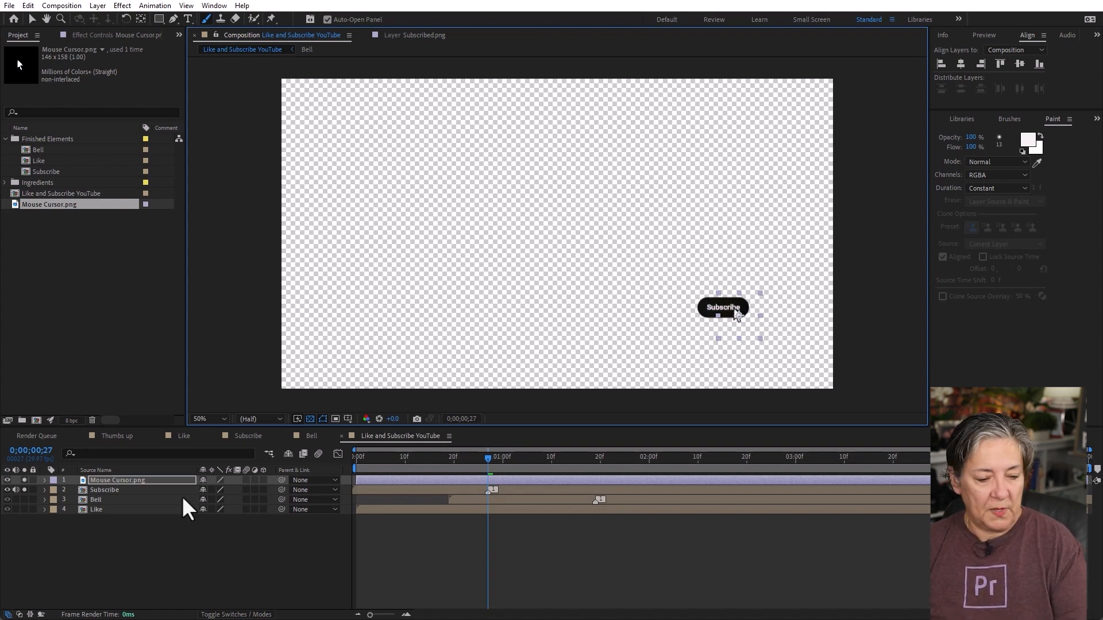
{"action": "key", "text": "p"}
{"action": "left_click", "coordinate": [74, 490]}
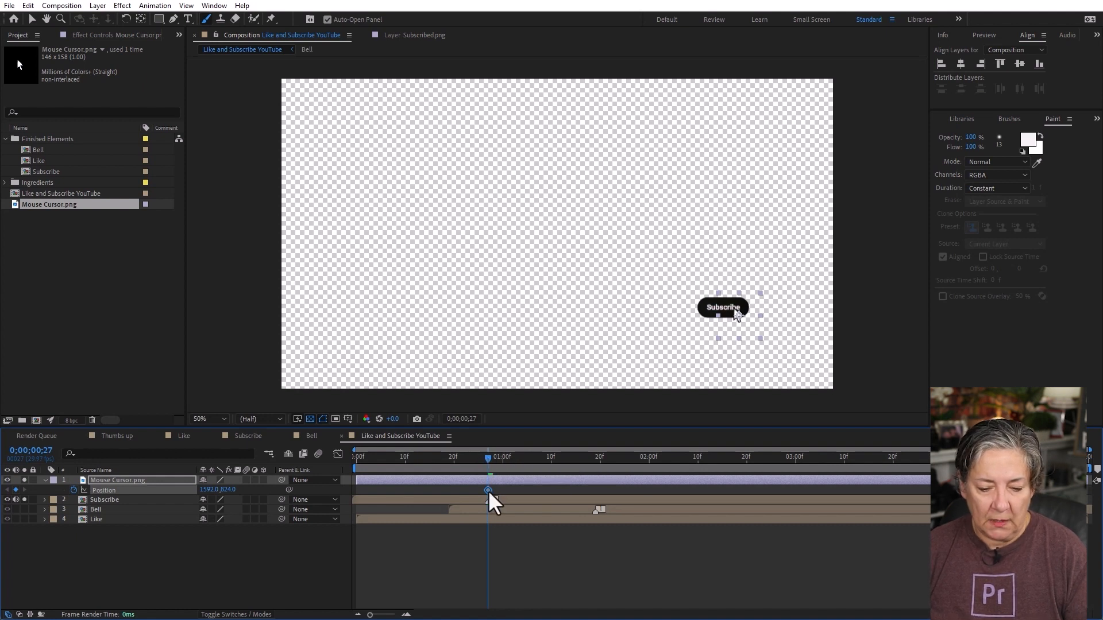
Add a Position keyframe holding the mouse cursor at 0;00;00;25, and move it to about 934, 918 at 0;00;00;10.
{"action": "left_click", "coordinate": [474, 458]}
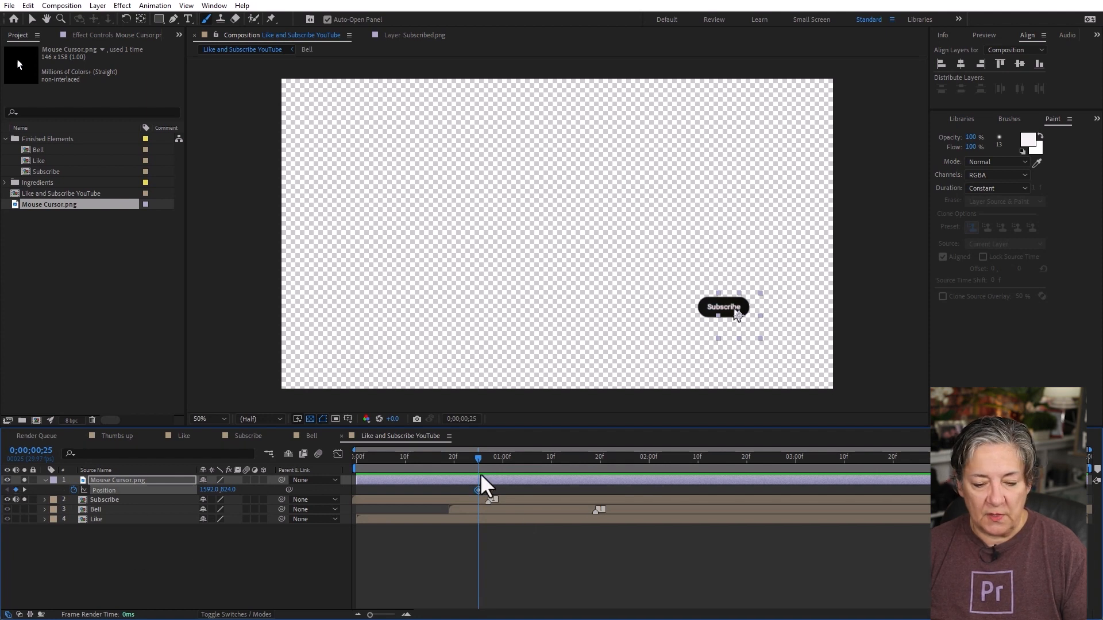
{"action": "left_click_drag", "start_coordinate": [468, 460], "coordinate": [407, 463]}
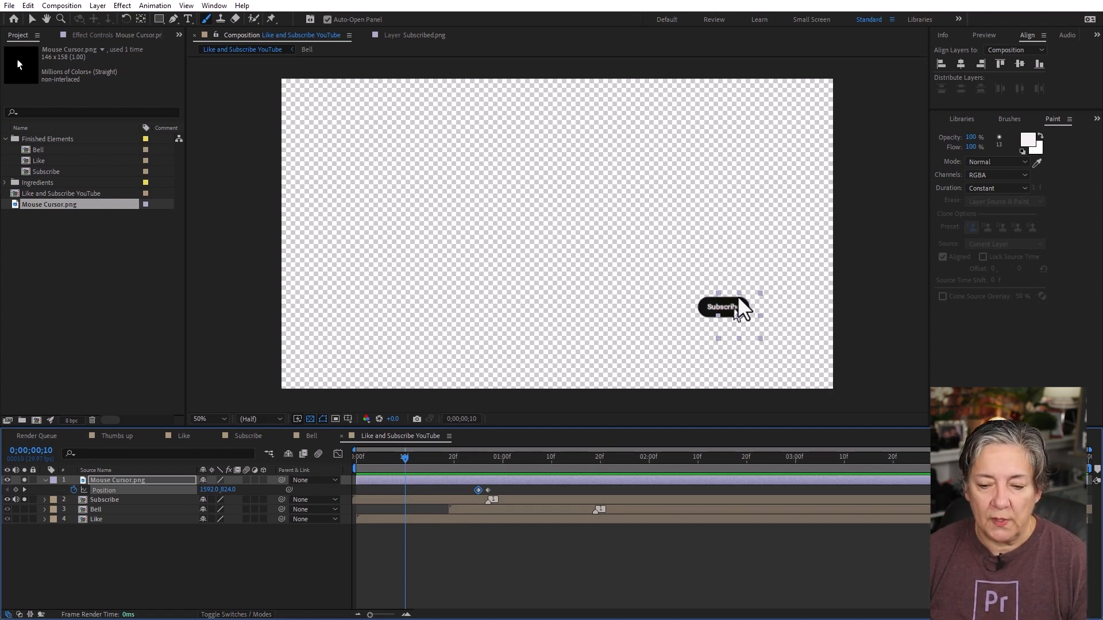
{"action": "left_click_drag", "start_coordinate": [737, 314], "coordinate": [547, 337]}
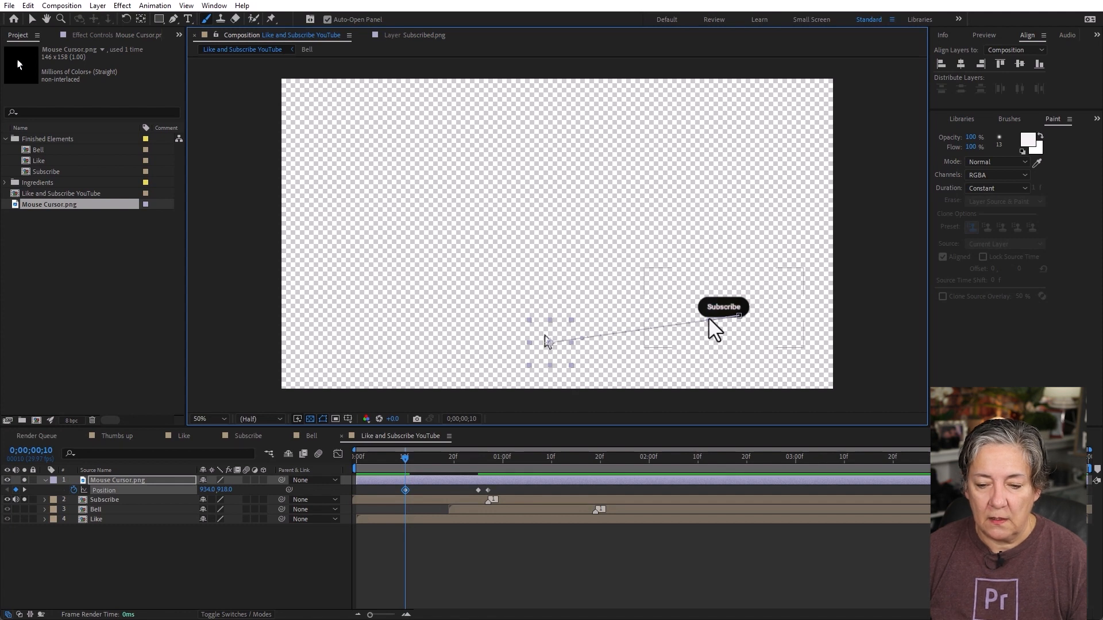
Bend the mouse cursor's motion path into an upward arc toward the Subscribe button and preview it from the start.
{"action": "left_click_drag", "start_coordinate": [708, 318], "coordinate": [583, 278]}
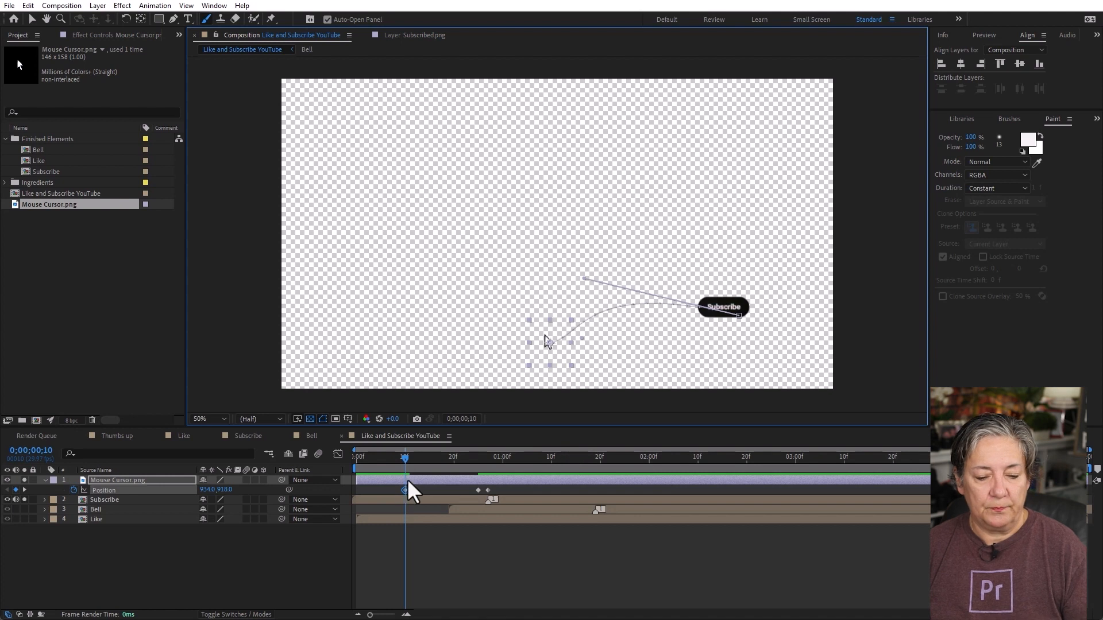
{"action": "left_click_drag", "start_coordinate": [391, 458], "coordinate": [353, 459]}
{"action": "left_click", "coordinate": [295, 550]}
{"action": "key", "text": "space"}
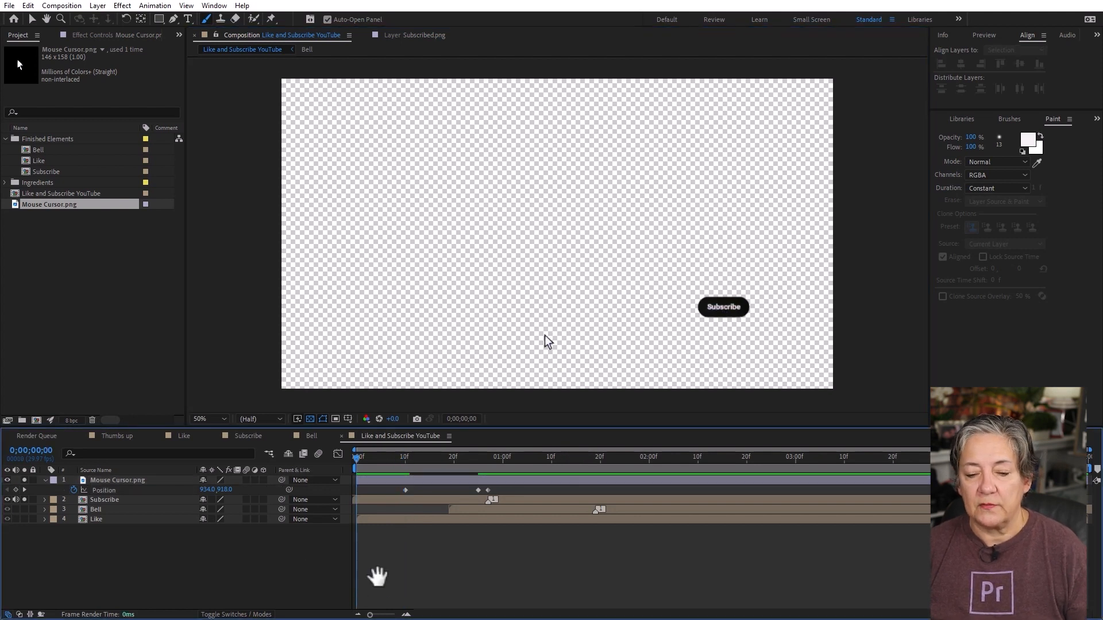
At the 0;00;00;27 Position keyframe, nudge the mouse cursor down and to the left to 1586, 830.
{"action": "left_click_drag", "start_coordinate": [376, 455], "coordinate": [487, 457]}
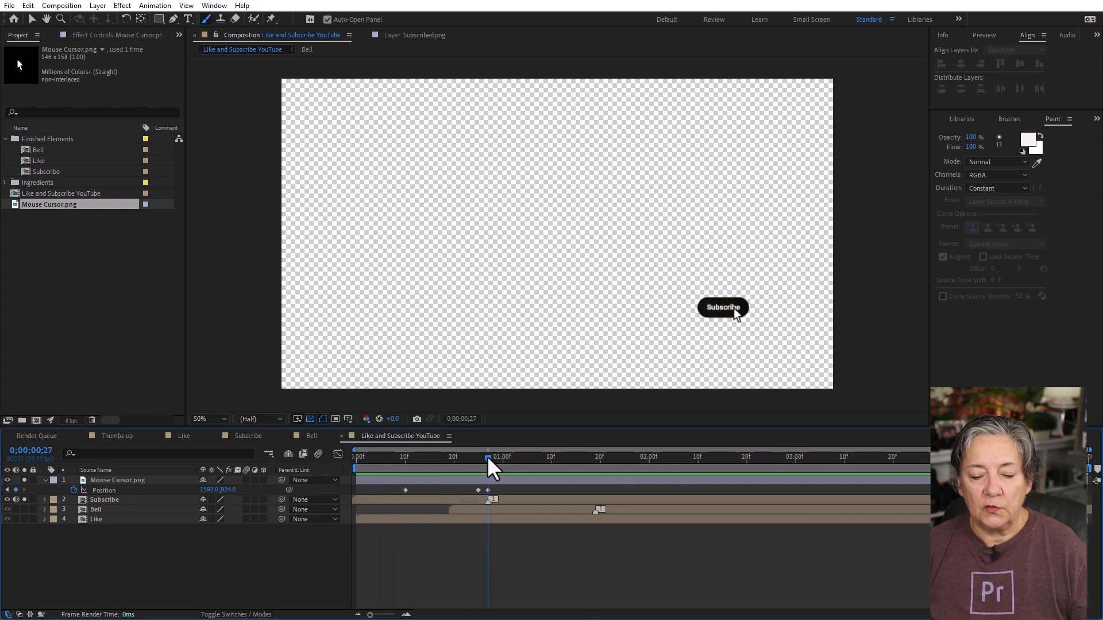
{"action": "left_click", "coordinate": [488, 490]}
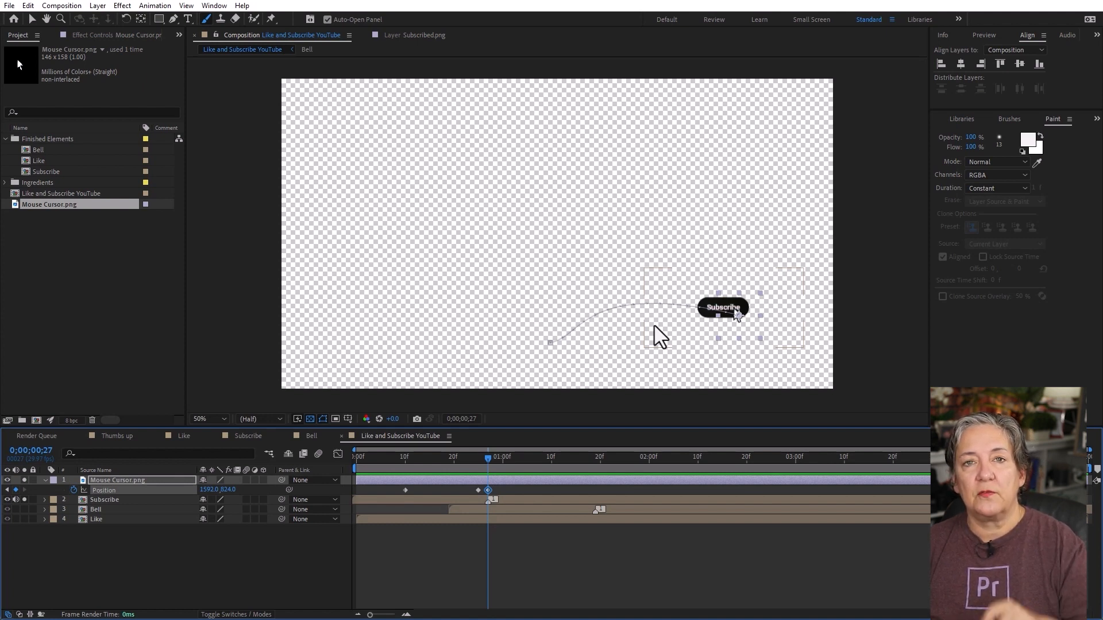
{"action": "key", "text": "Down"}
{"action": "key", "text": "Down"}
{"action": "key", "text": "Down"}
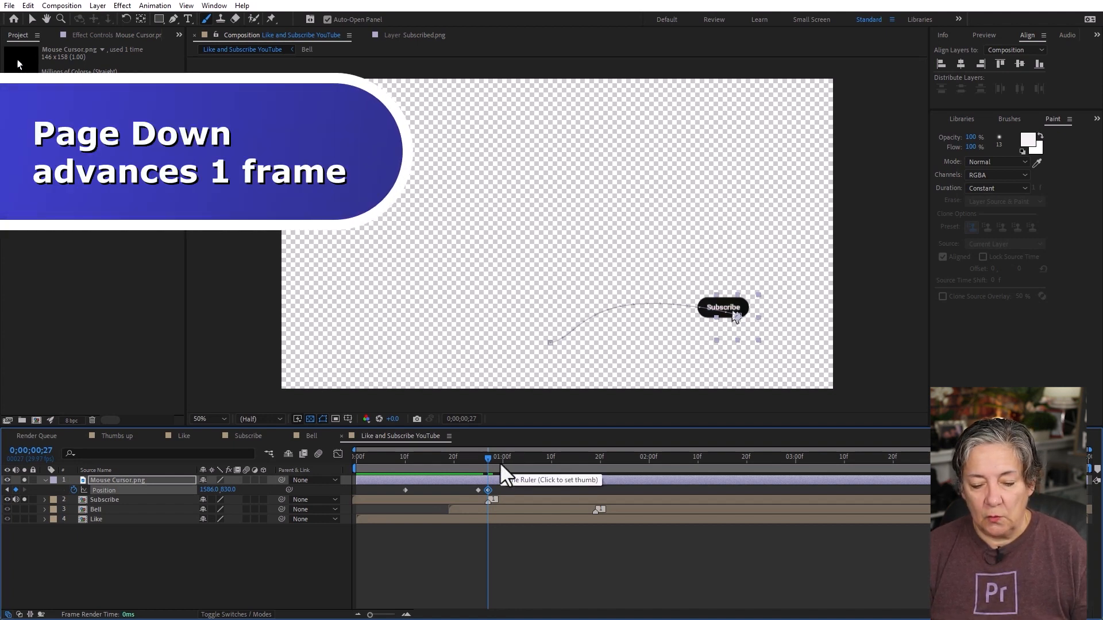
At 0;00;01;00, nudge the mouse cursor back up and right to 1592, 824 and preview the click motion.
{"action": "key", "text": "Page_Down"}
{"action": "key", "text": "Page_Down"}
{"action": "key", "text": "Page_Down"}
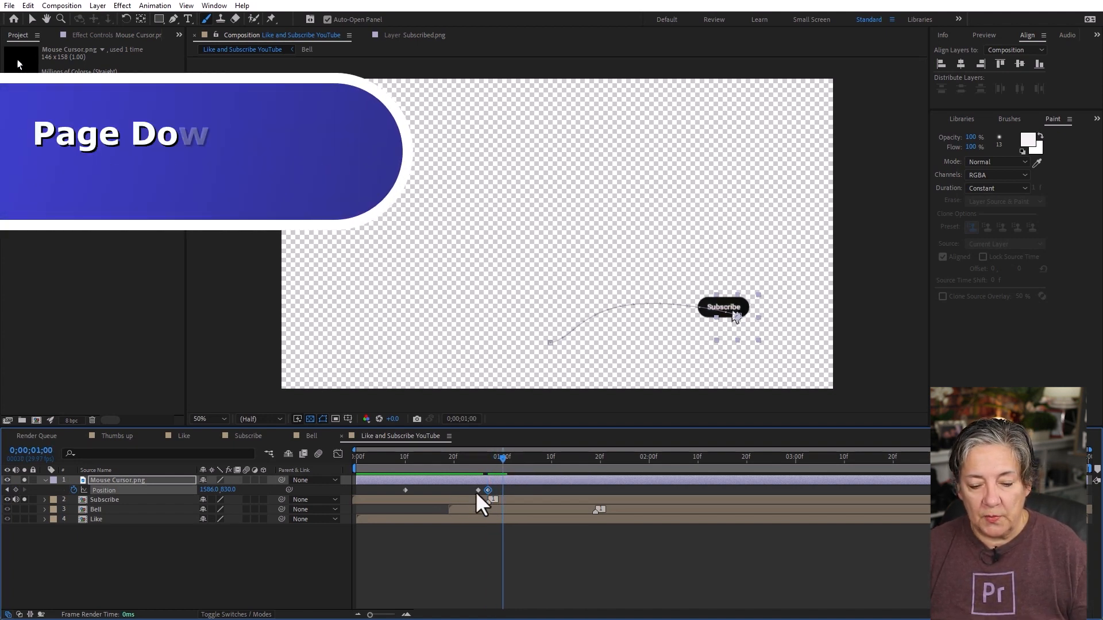
{"action": "left_click", "coordinate": [478, 490]}
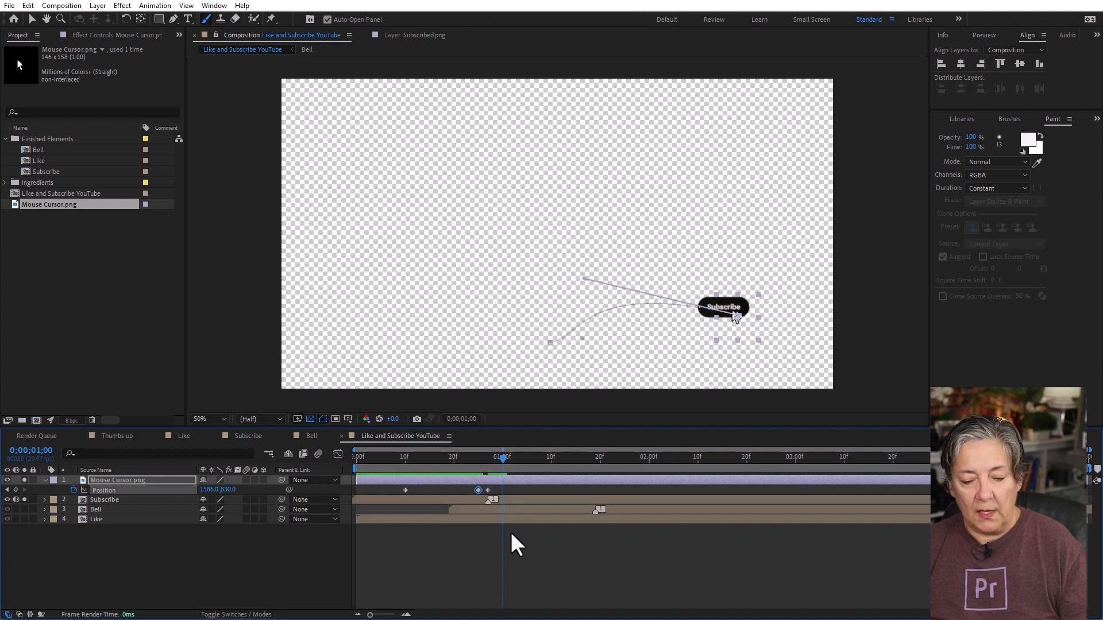
{"action": "key", "text": "Up"}
{"action": "key", "text": "Up"}
{"action": "key", "text": "Up"}
{"action": "key", "text": "Right"}
{"action": "key", "text": "Right"}
{"action": "key", "text": "Right"}
{"action": "key", "text": "Home"}
{"action": "left_click", "coordinate": [354, 577]}
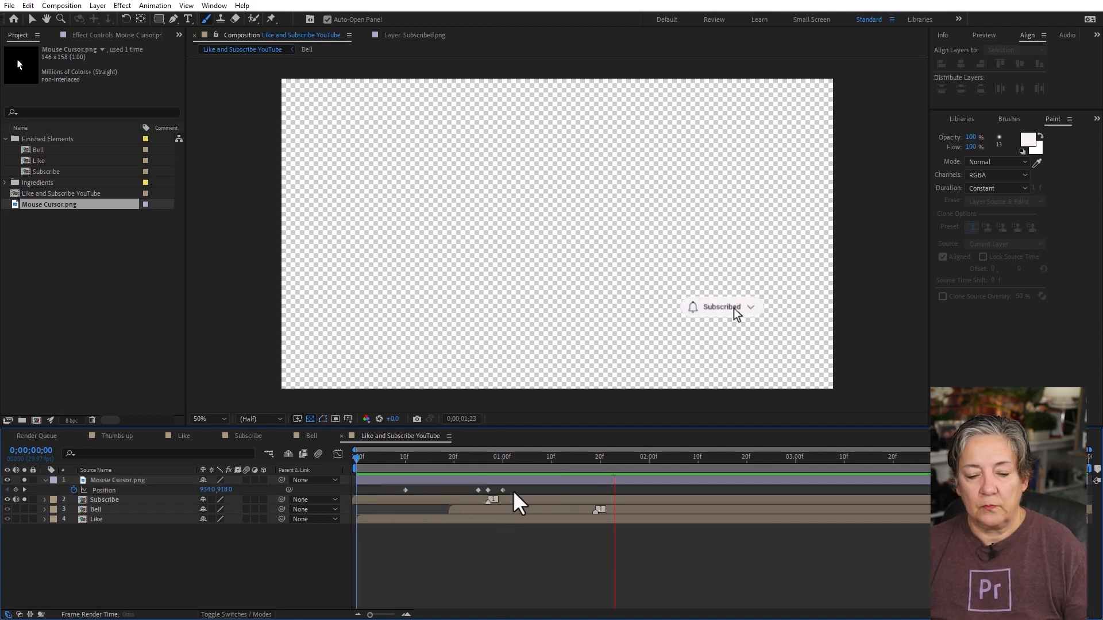
Move the Bell layer to start at about 0;00;01;10 and preview the composition from the start.
{"action": "left_click", "coordinate": [493, 460]}
{"action": "left_click", "coordinate": [495, 514]}
{"action": "left_click_drag", "start_coordinate": [495, 515], "coordinate": [575, 513]}
{"action": "left_click", "coordinate": [573, 583]}
{"action": "key", "text": "Home"}
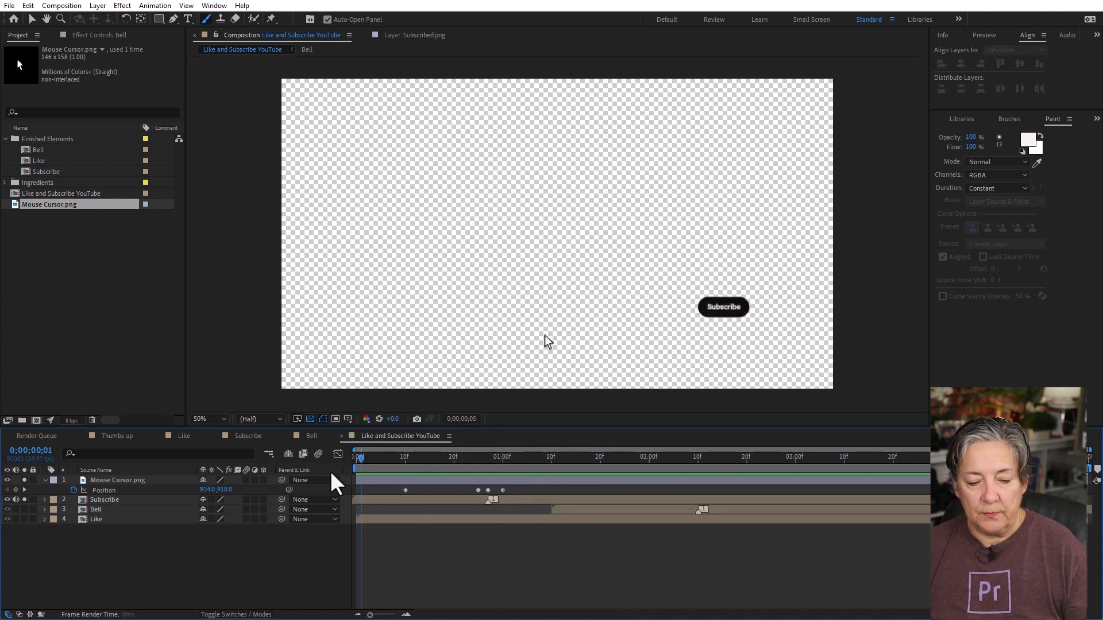
{"action": "key", "text": "space"}
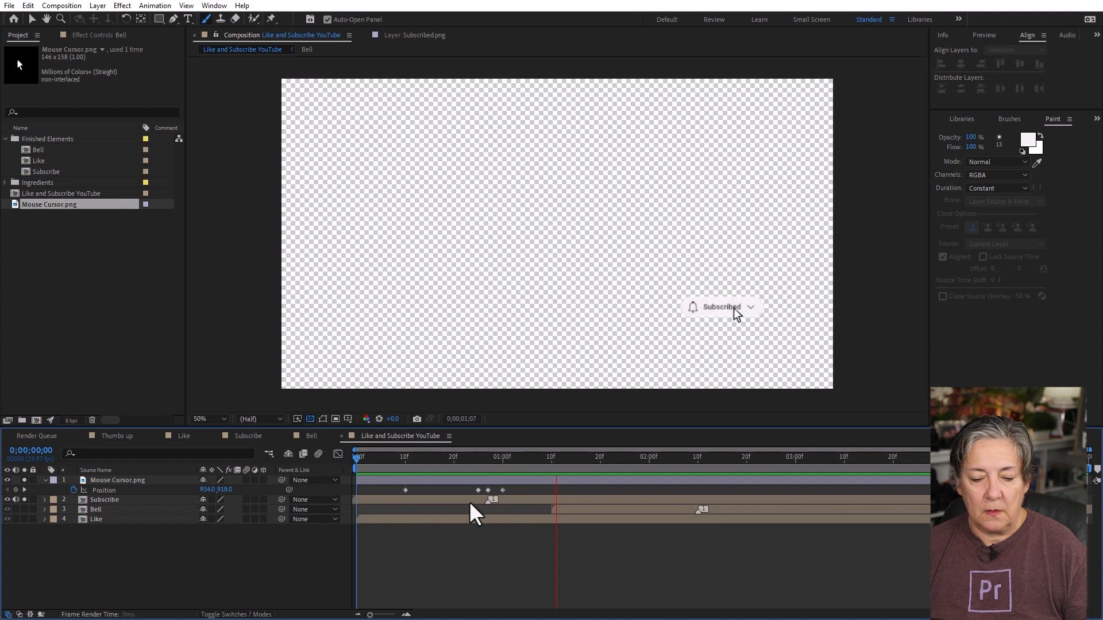
Trim the end of the Subscribe layer at 0;00;01;00 and move the Bell layer to start directly after it.
{"action": "mouse_move", "coordinate": [498, 458]}
{"action": "left_mouse_down"}
{"action": "mouse_move", "coordinate": [515, 458]}
{"action": "mouse_move", "coordinate": [495, 462]}
{"action": "mouse_move", "coordinate": [504, 459]}
{"action": "left_mouse_up"}
{"action": "left_click", "coordinate": [518, 504]}
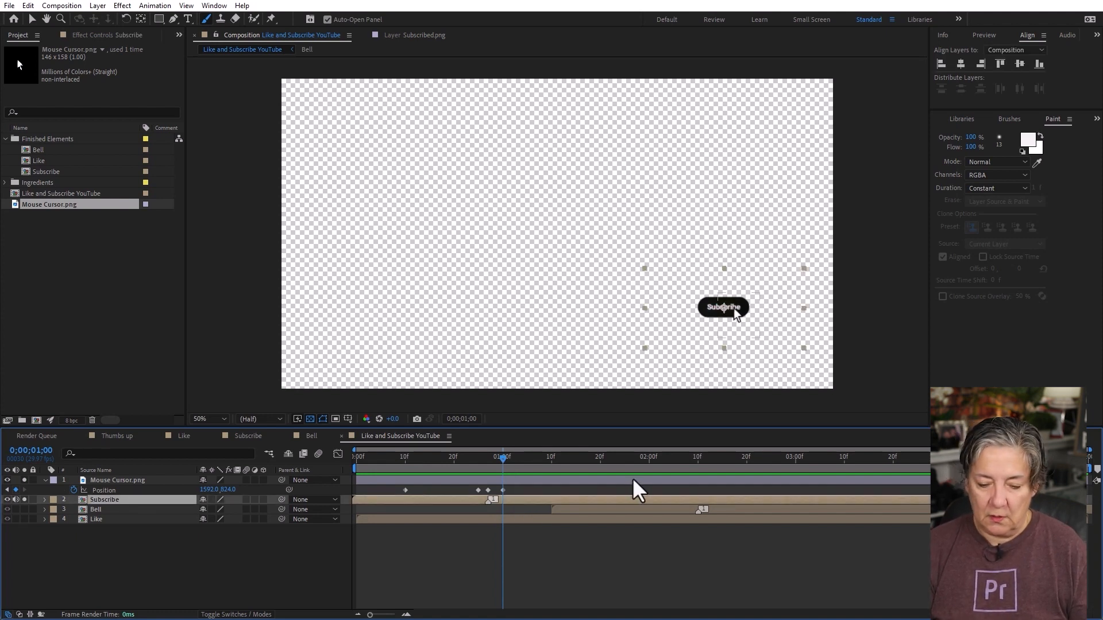
{"action": "key", "text": "alt+bracketright"}
{"action": "left_click_drag", "start_coordinate": [586, 510], "coordinate": [542, 511]}
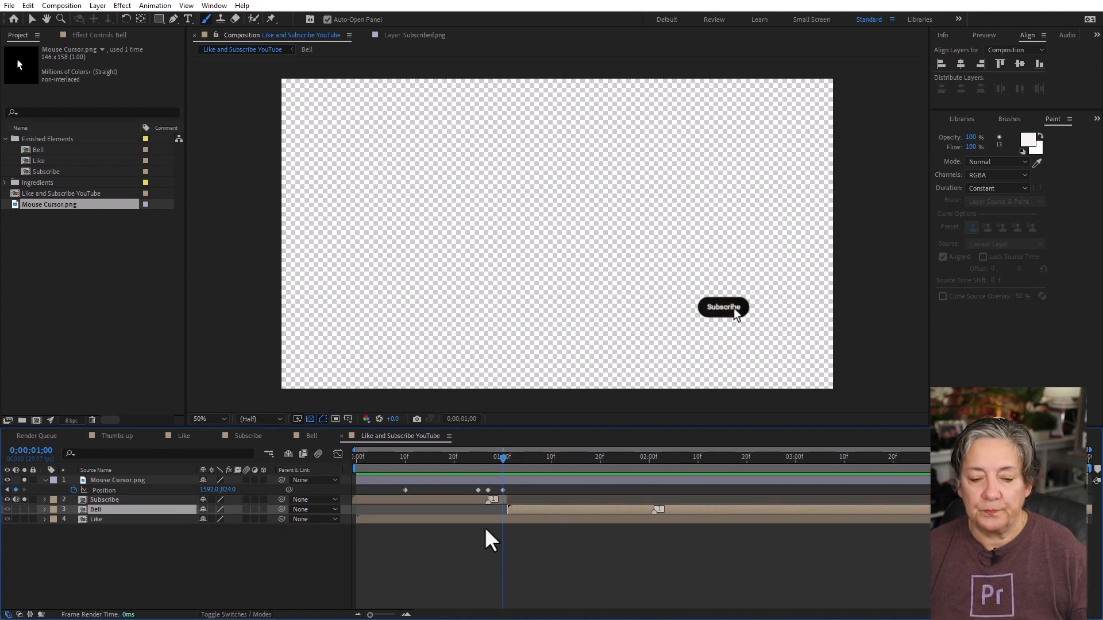
Turn off solo for the Subscribe and Mouse Cursor.png layers and hide the Like layer.
{"action": "left_click_drag", "start_coordinate": [507, 464], "coordinate": [556, 495]}
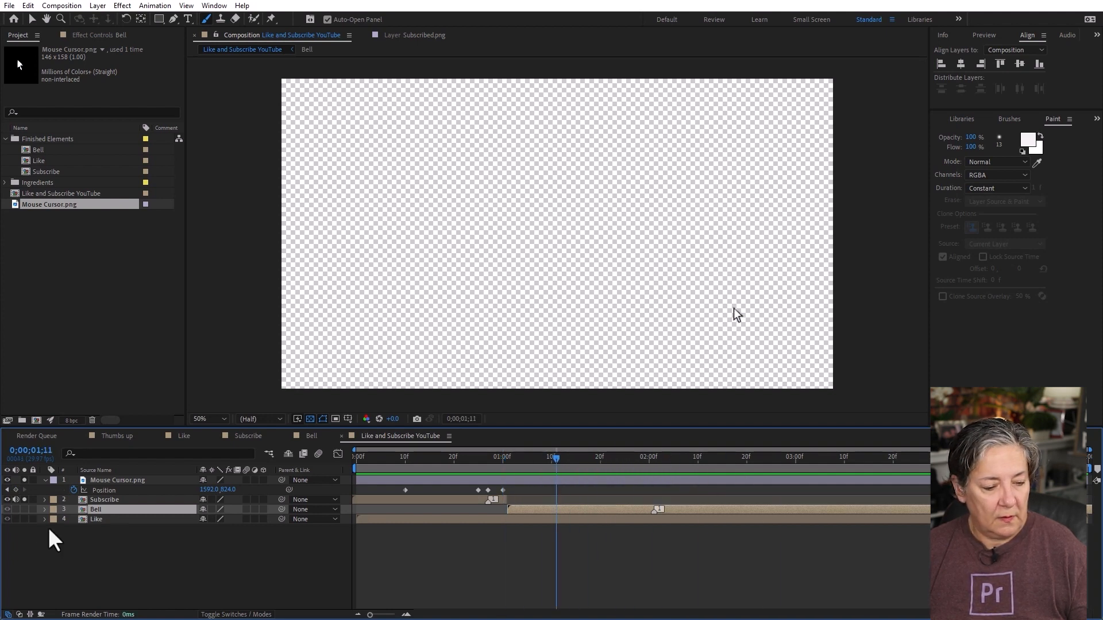
{"action": "left_click", "coordinate": [25, 500]}
{"action": "left_click", "coordinate": [25, 481]}
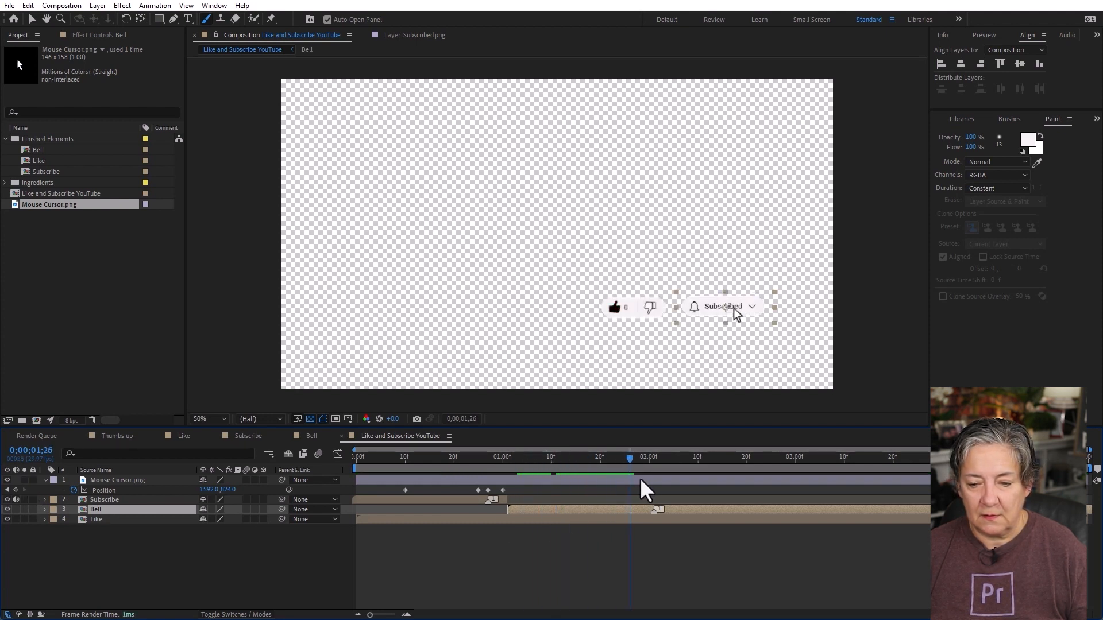
{"action": "key", "text": "space"}
{"action": "left_click_drag", "start_coordinate": [488, 500], "coordinate": [347, 505]}
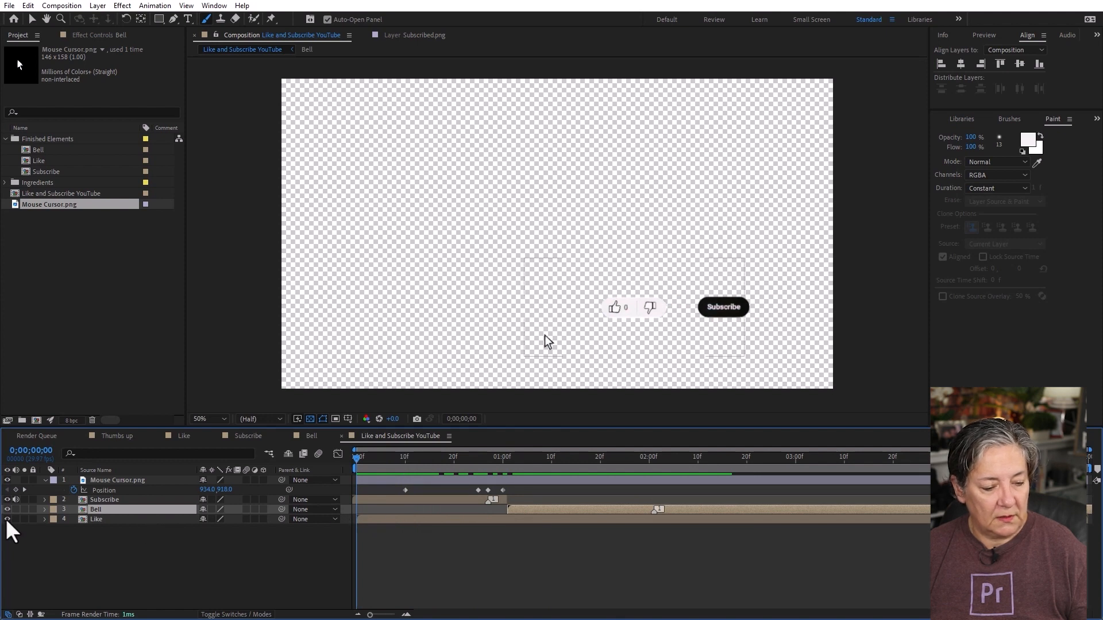
{"action": "key", "text": "space"}
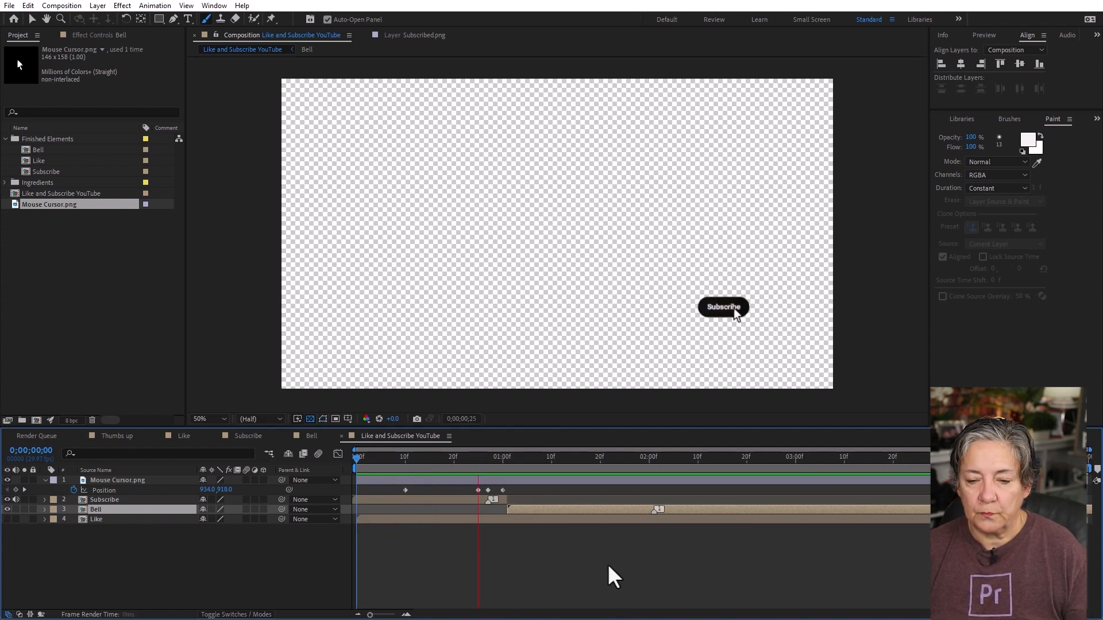
Replay the click on Subscribe and delete the mouse cursor's Position keyframe at 0;00;01;00.
{"action": "left_click", "coordinate": [479, 457]}
{"action": "left_click_drag", "start_coordinate": [529, 458], "coordinate": [235, 500]}
{"action": "key", "text": "space"}
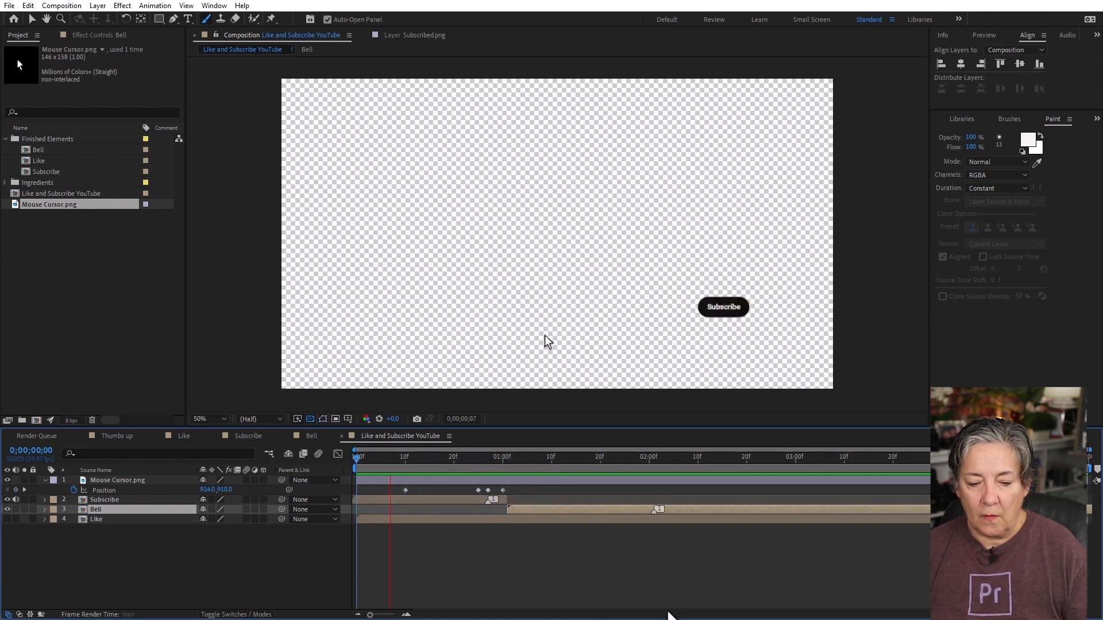
{"action": "key", "text": "space"}
{"action": "mouse_move", "coordinate": [511, 460]}
{"action": "left_mouse_down"}
{"action": "mouse_move", "coordinate": [486, 459]}
{"action": "mouse_move", "coordinate": [503, 461]}
{"action": "left_mouse_up"}
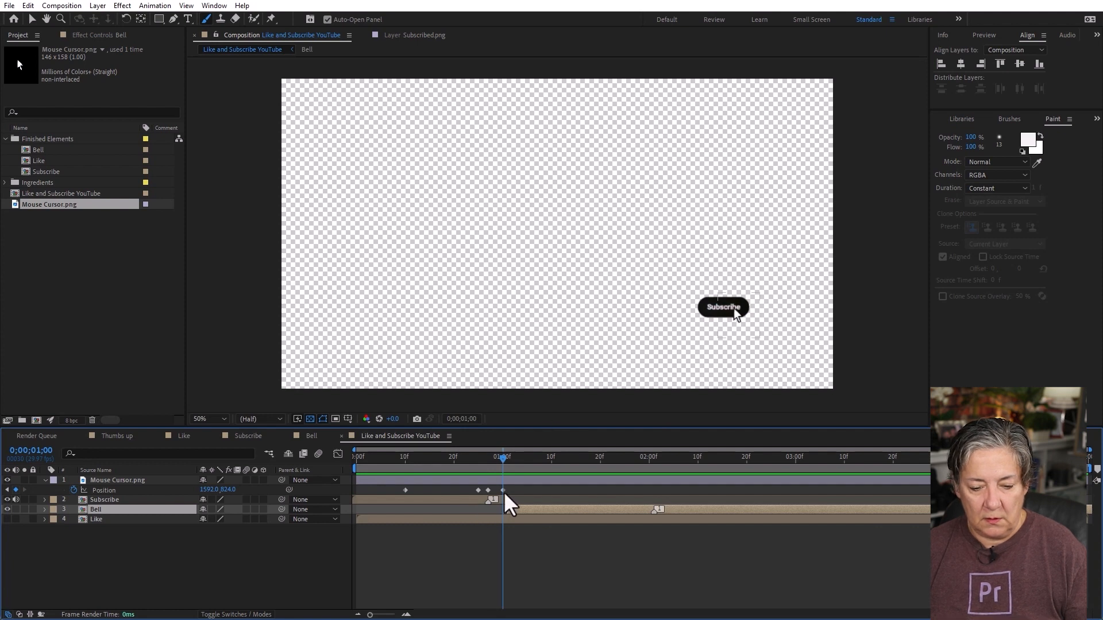
{"action": "left_click", "coordinate": [504, 490]}
{"action": "key", "text": "Delete"}
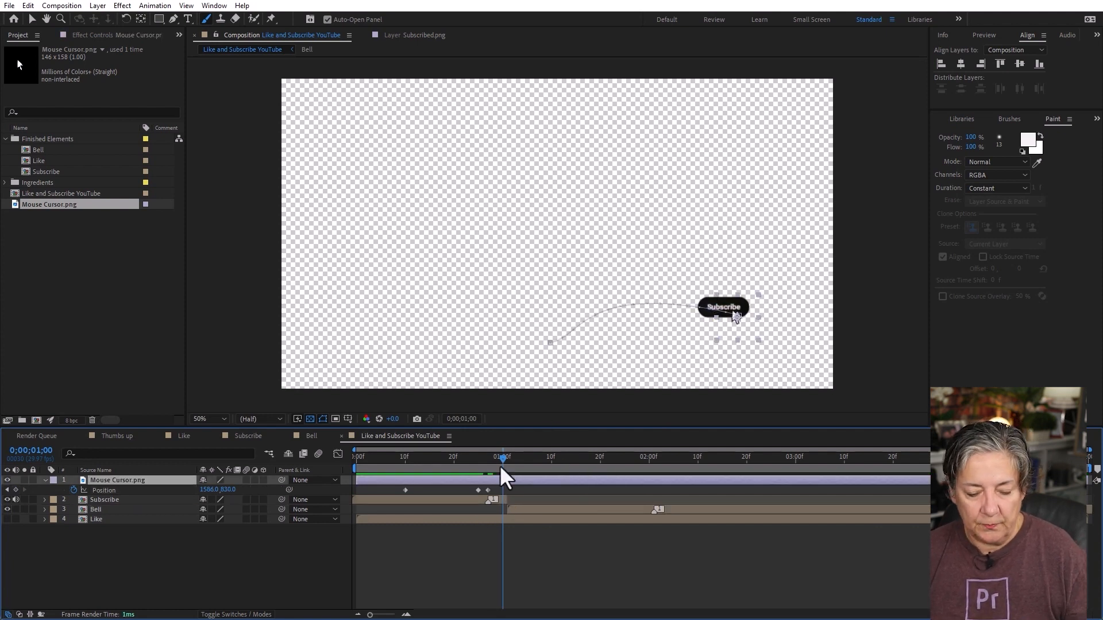
Replay the animation from the start to check the cursor's click and the change from Subscribe to Bell.
{"action": "left_click", "coordinate": [473, 457]}
{"action": "key", "text": "space"}
{"action": "key", "text": "space"}
{"action": "left_click_drag", "start_coordinate": [424, 461], "coordinate": [260, 454]}
{"action": "key", "text": "space"}
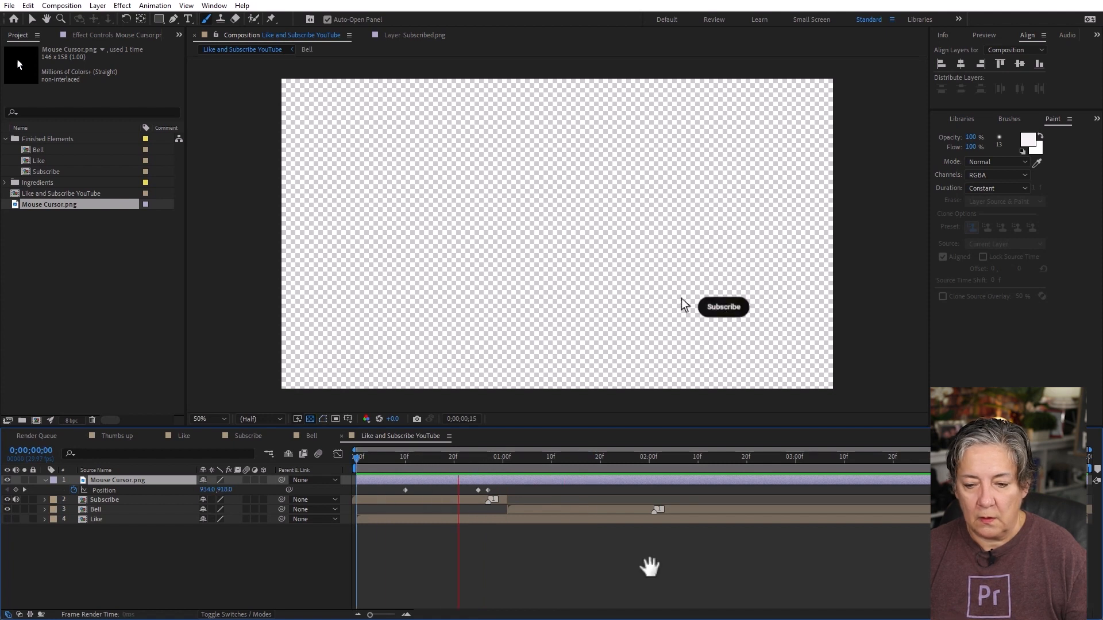
{"action": "key", "text": "space"}
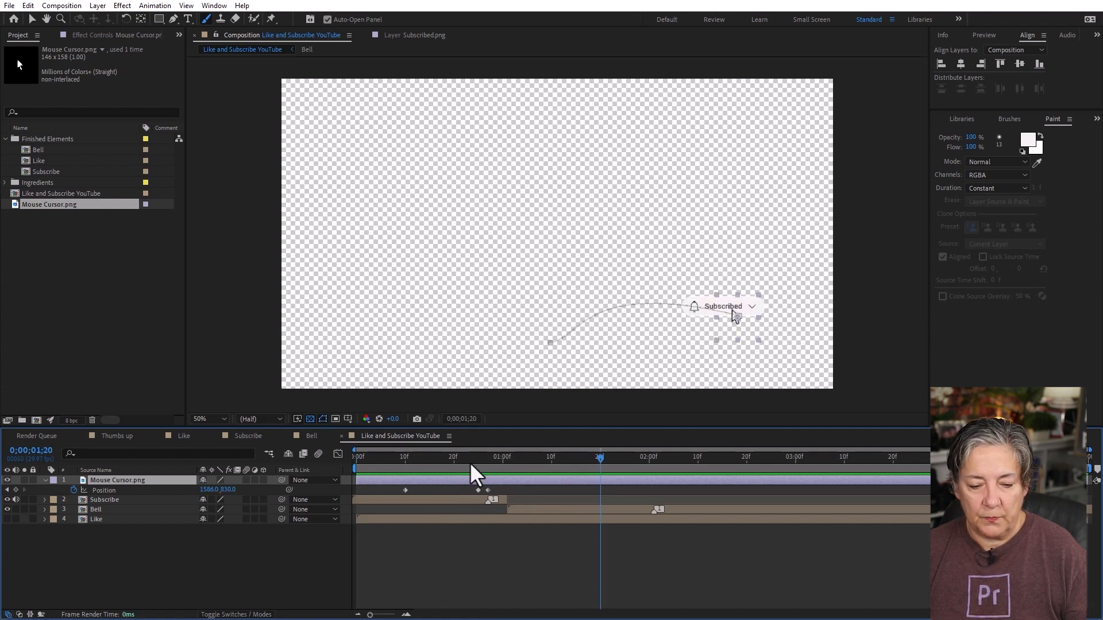
{"action": "key", "text": "Home"}
{"action": "key", "text": "space"}
{"action": "key", "text": "space"}
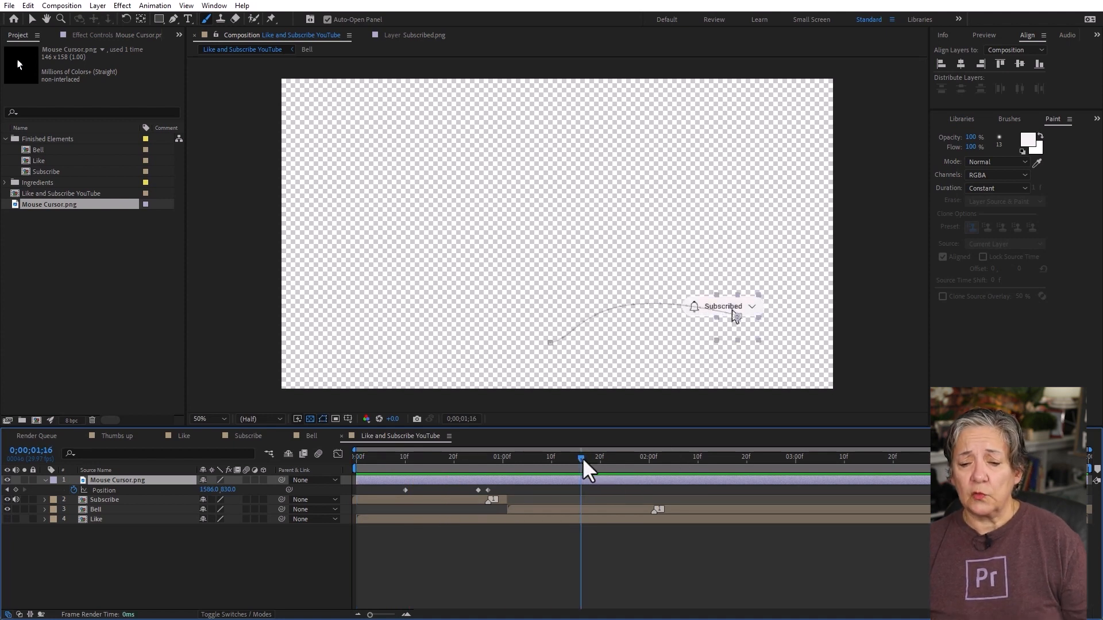
Add a Position keyframe holding the cursor at 0;00;01;27, and move it onto the bell at 1460, 818 at 0;00;02;01.
{"action": "left_click_drag", "start_coordinate": [583, 457], "coordinate": [656, 489]}
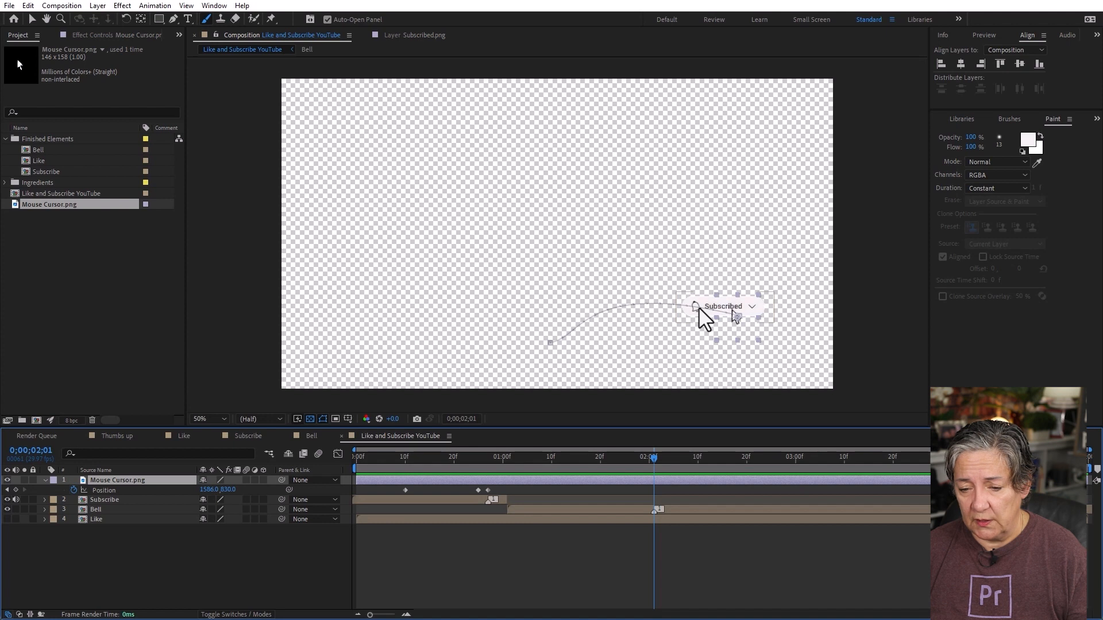
{"action": "left_click_drag", "start_coordinate": [650, 457], "coordinate": [633, 466]}
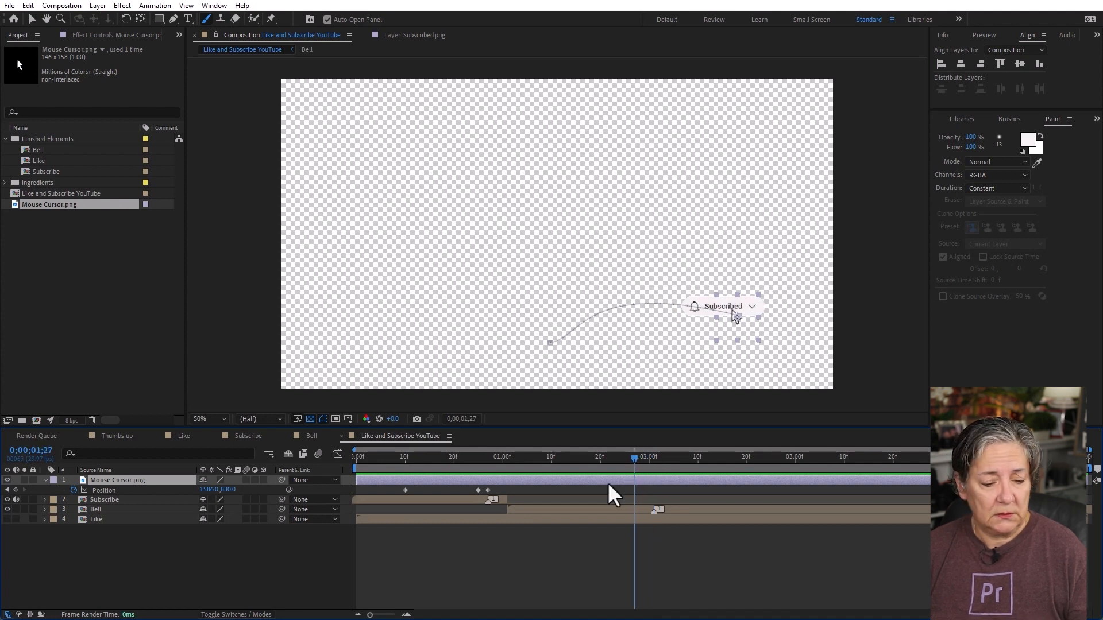
{"action": "left_click", "coordinate": [15, 490]}
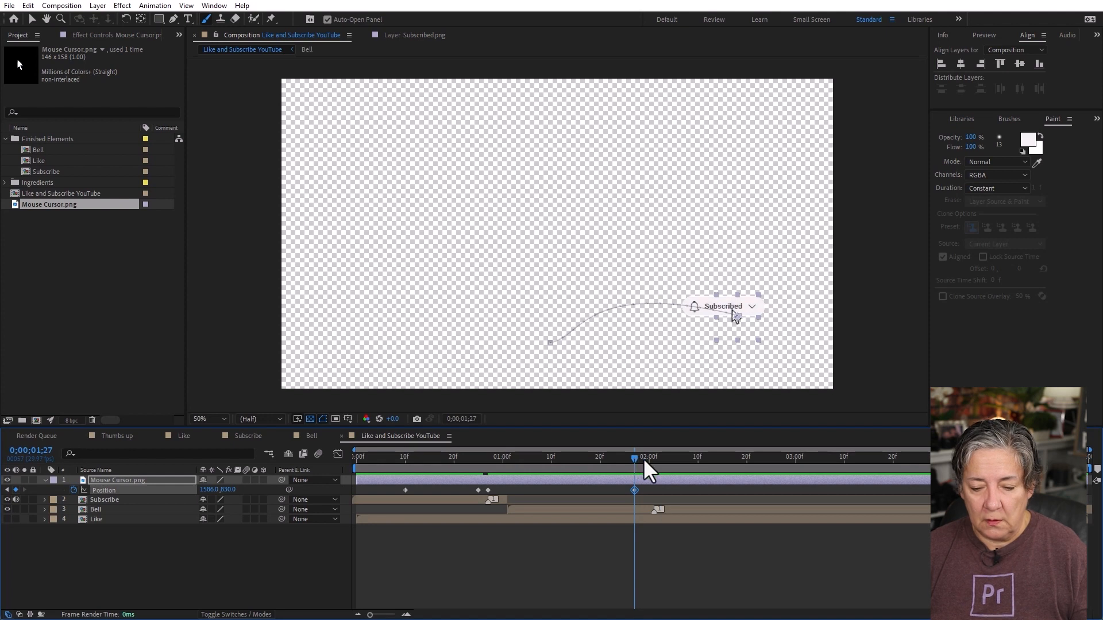
{"action": "left_click_drag", "start_coordinate": [644, 458], "coordinate": [653, 461]}
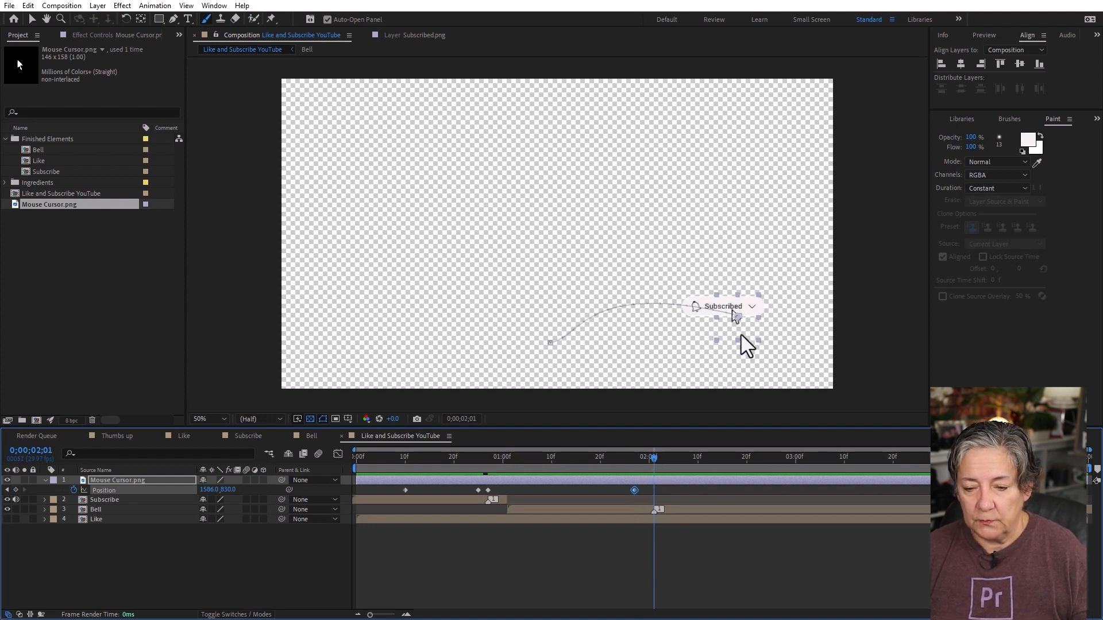
{"action": "left_click_drag", "start_coordinate": [737, 317], "coordinate": [709, 316]}
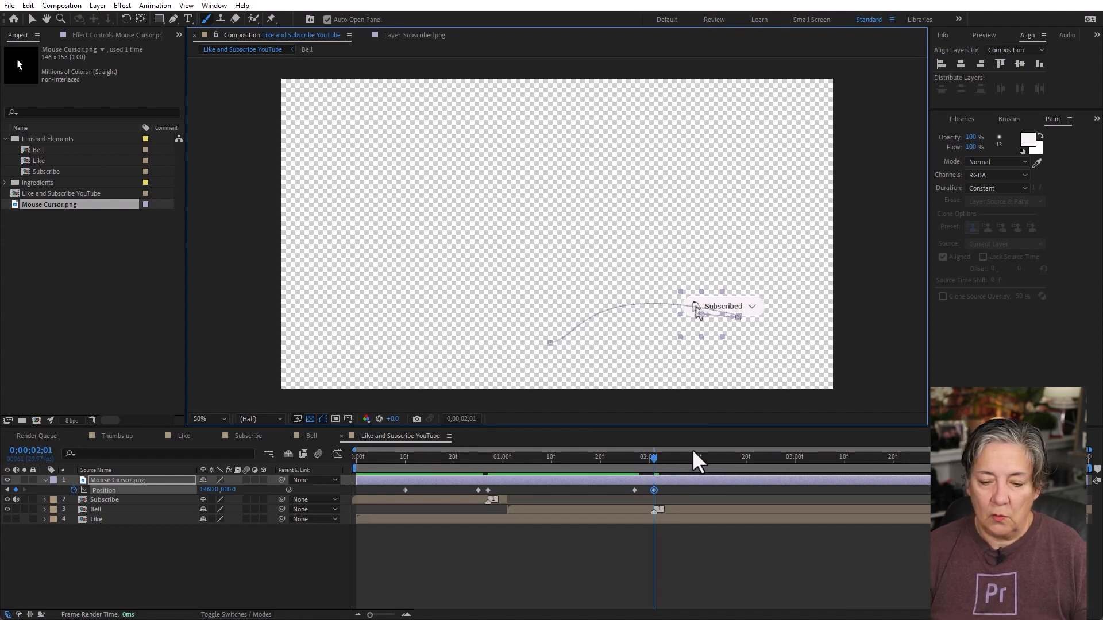
At 0;00;02;03, nudge the mouse cursor down and left to 1456, 822 for the bell click.
{"action": "key", "text": "Page_Down"}
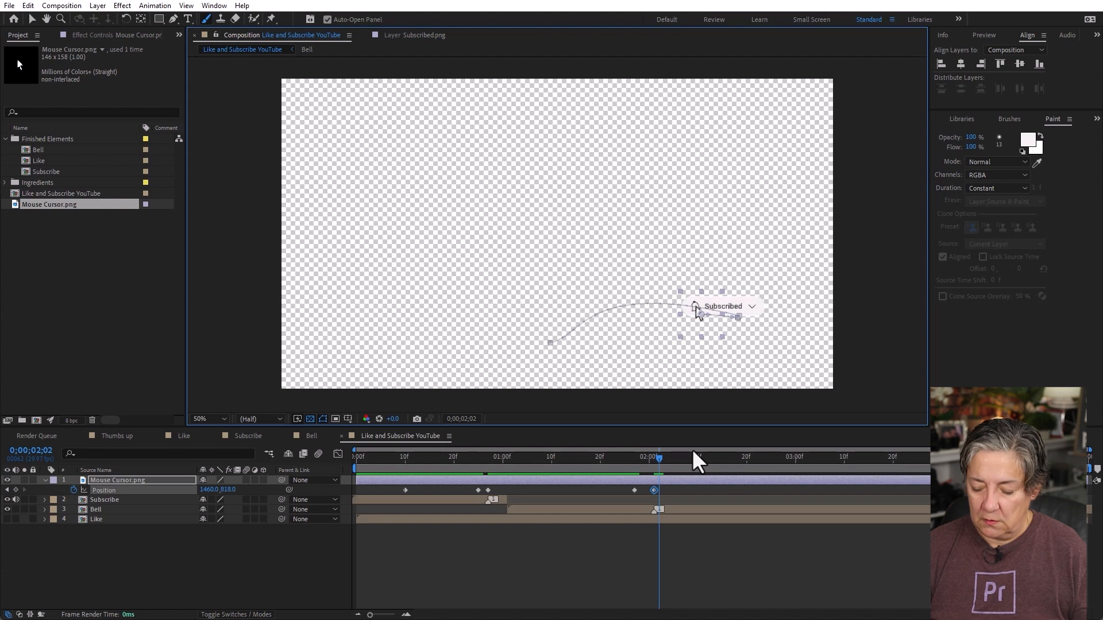
{"action": "key", "text": "Page_Down"}
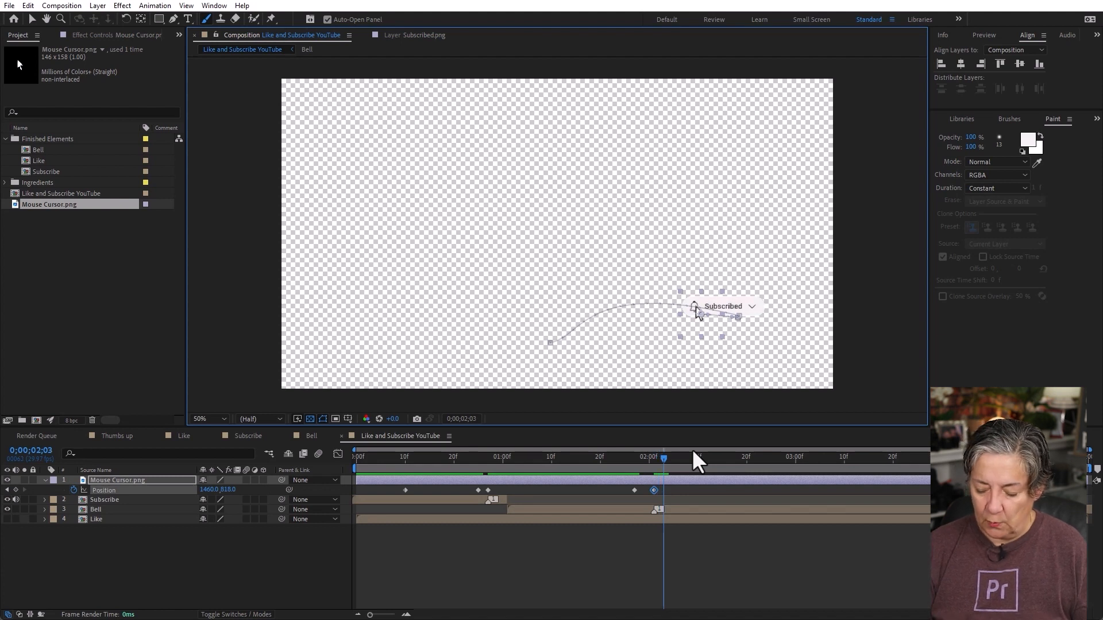
{"action": "key", "text": "Down"}
{"action": "key", "text": "Down"}
{"action": "key", "text": "Left"}
{"action": "key", "text": "Left"}
At 0;00;02;05, nudge the mouse cursor back up and right to 1460, 818 and return to the start.
{"action": "key", "text": "Page_Down"}
{"action": "key", "text": "Page_Down"}
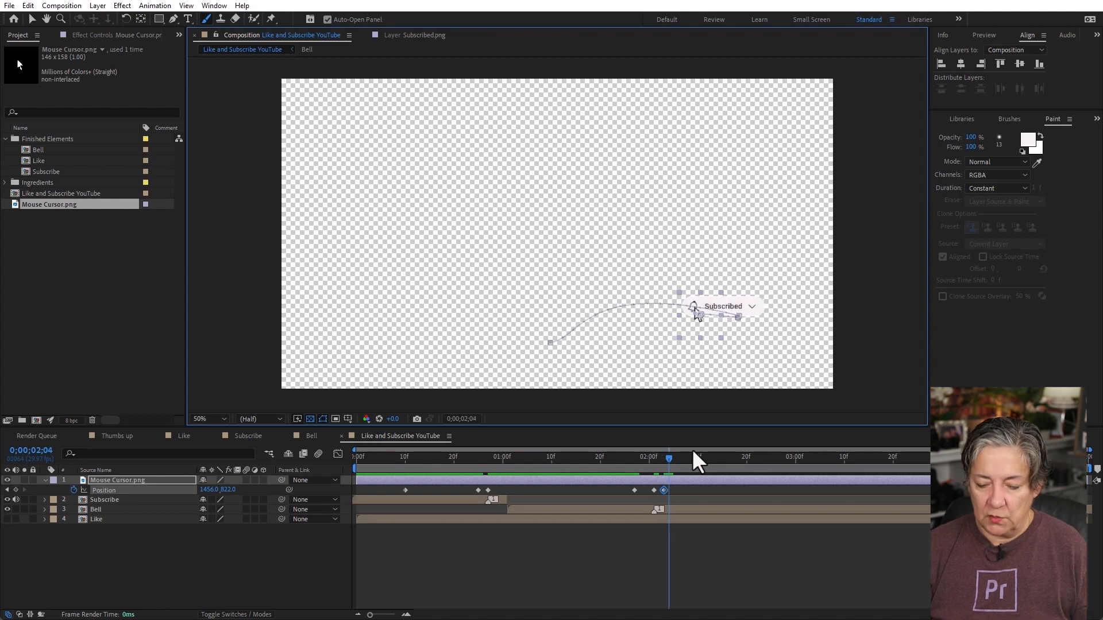
{"action": "key", "text": "Up"}
{"action": "key", "text": "Up"}
{"action": "key", "text": "Right"}
{"action": "key", "text": "Right"}
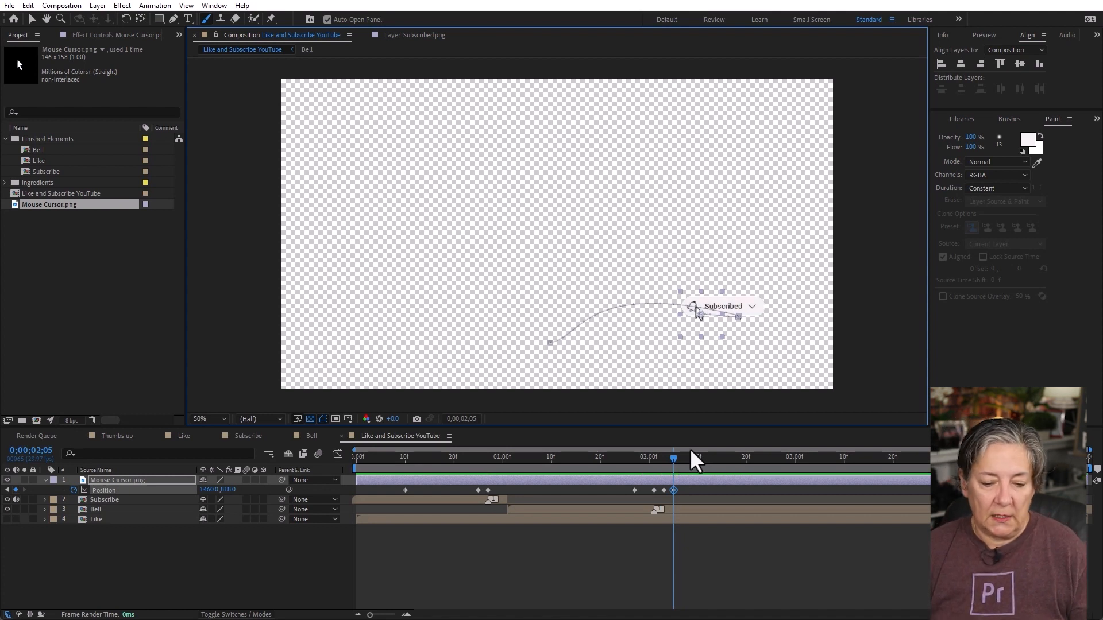
{"action": "key", "text": "Home"}
{"action": "left_click", "coordinate": [459, 566]}
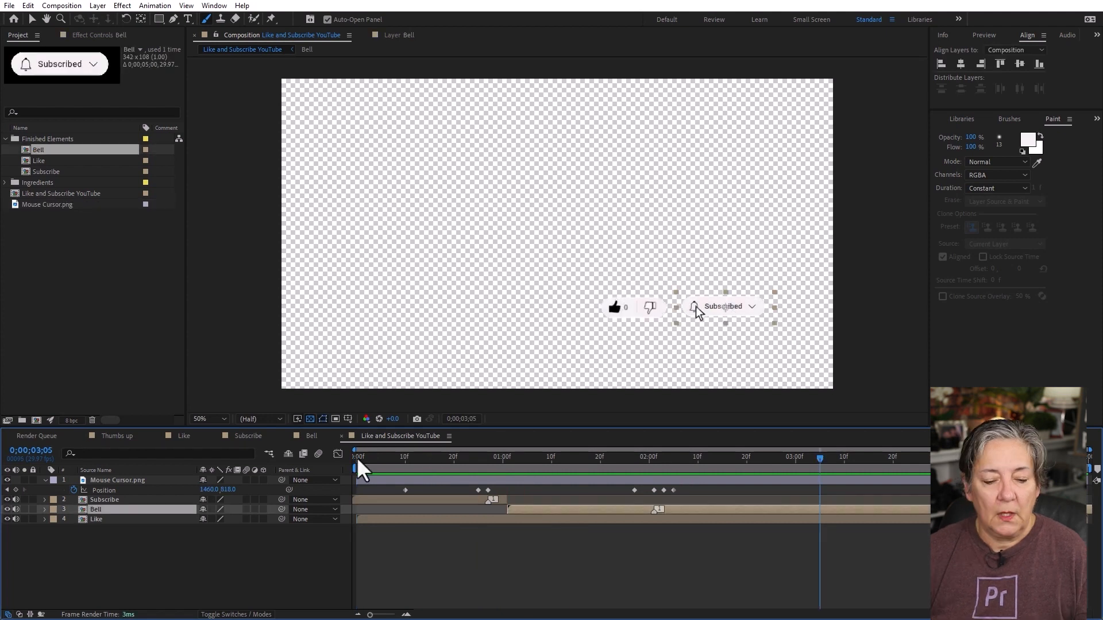
Play the composition from the start to check the cursor's movement across the buttons.
{"action": "left_click", "coordinate": [356, 458]}
{"action": "key", "text": "space"}
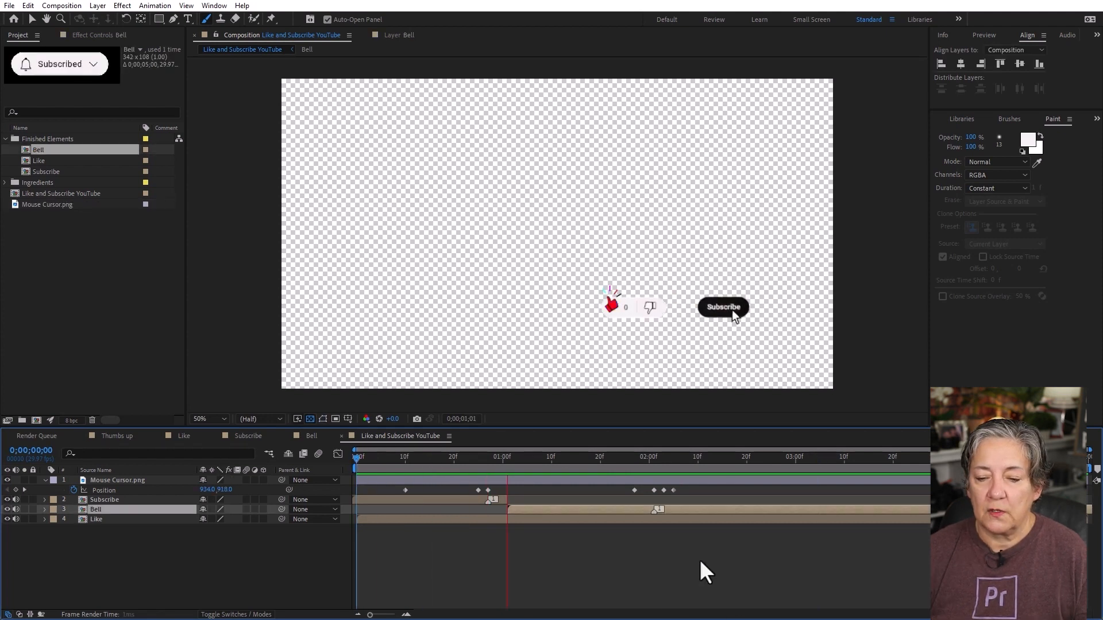
{"action": "key", "text": "space"}
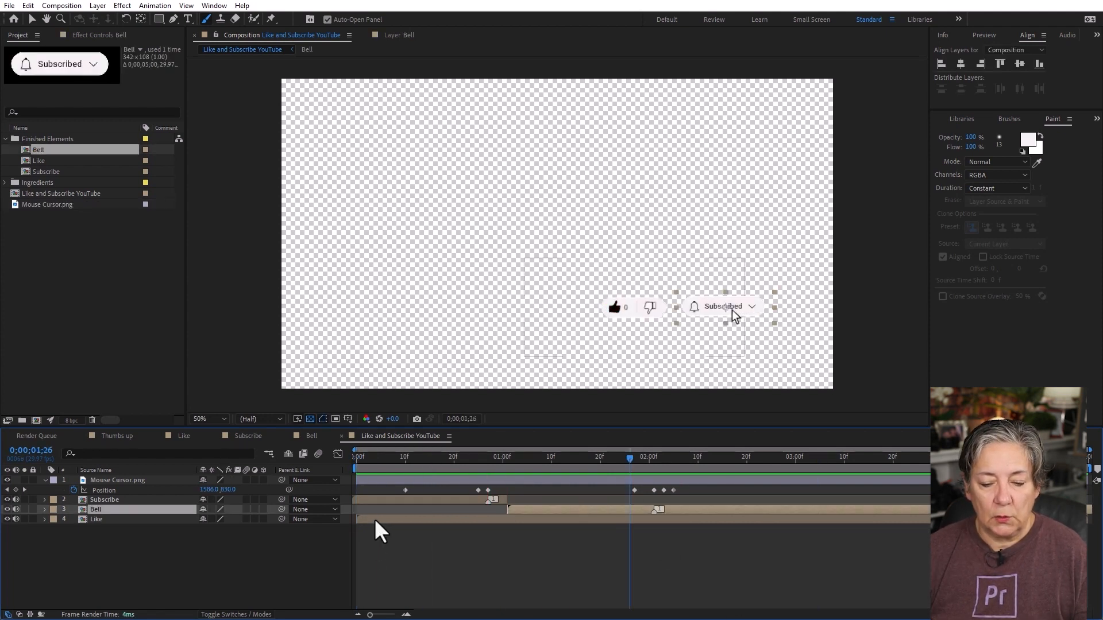
Enable time remapping on the Like layer.
{"action": "left_click", "coordinate": [376, 520]}
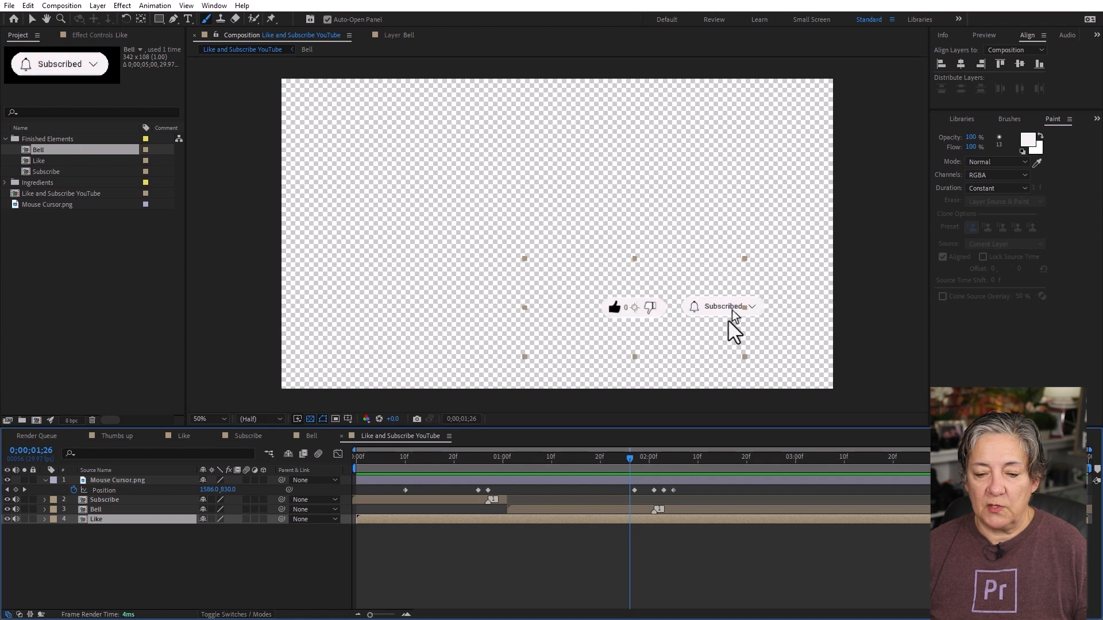
{"action": "mouse_move", "coordinate": [418, 459]}
{"action": "left_mouse_down"}
{"action": "mouse_move", "coordinate": [307, 462]}
{"action": "mouse_move", "coordinate": [468, 464]}
{"action": "mouse_move", "coordinate": [408, 468]}
{"action": "mouse_move", "coordinate": [421, 475]}
{"action": "left_mouse_up"}
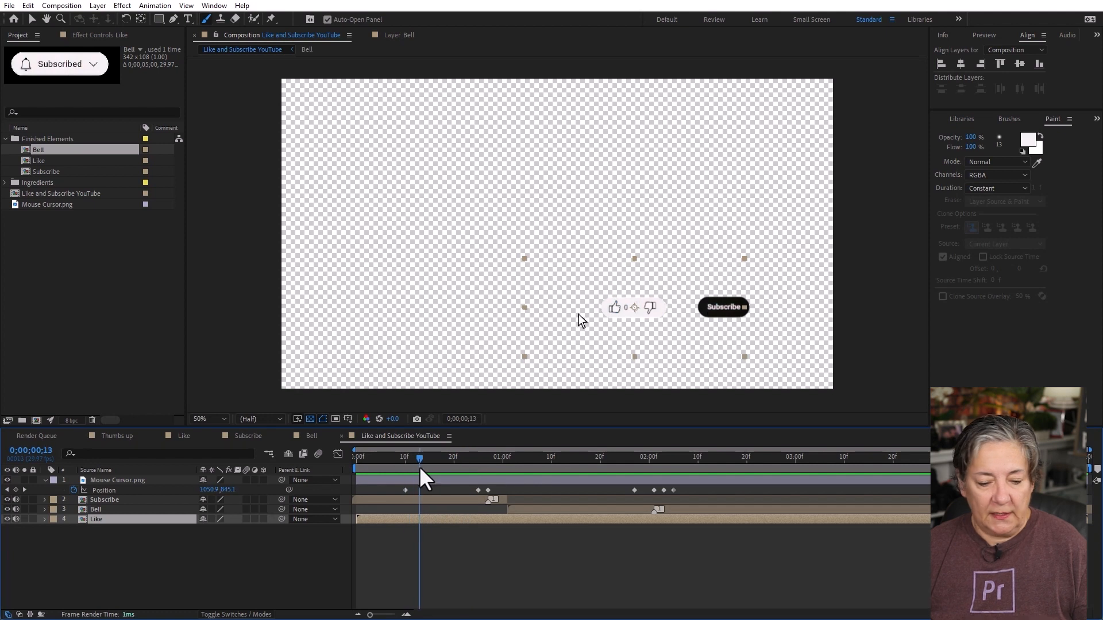
{"action": "right_click", "coordinate": [157, 520]}
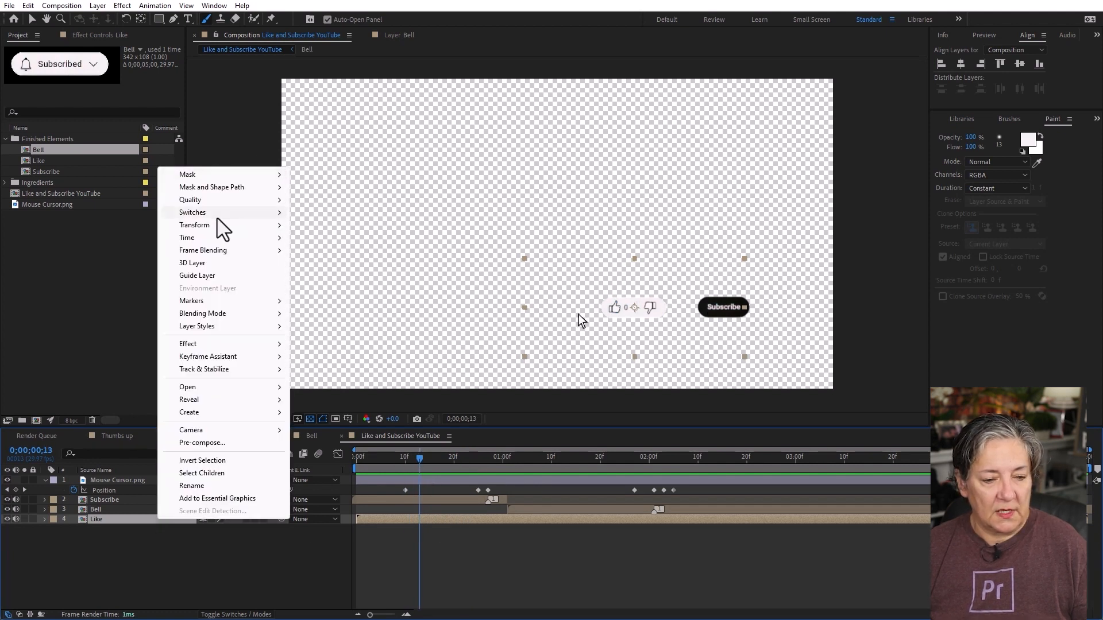
{"action": "mouse_move", "coordinate": [199, 237]}
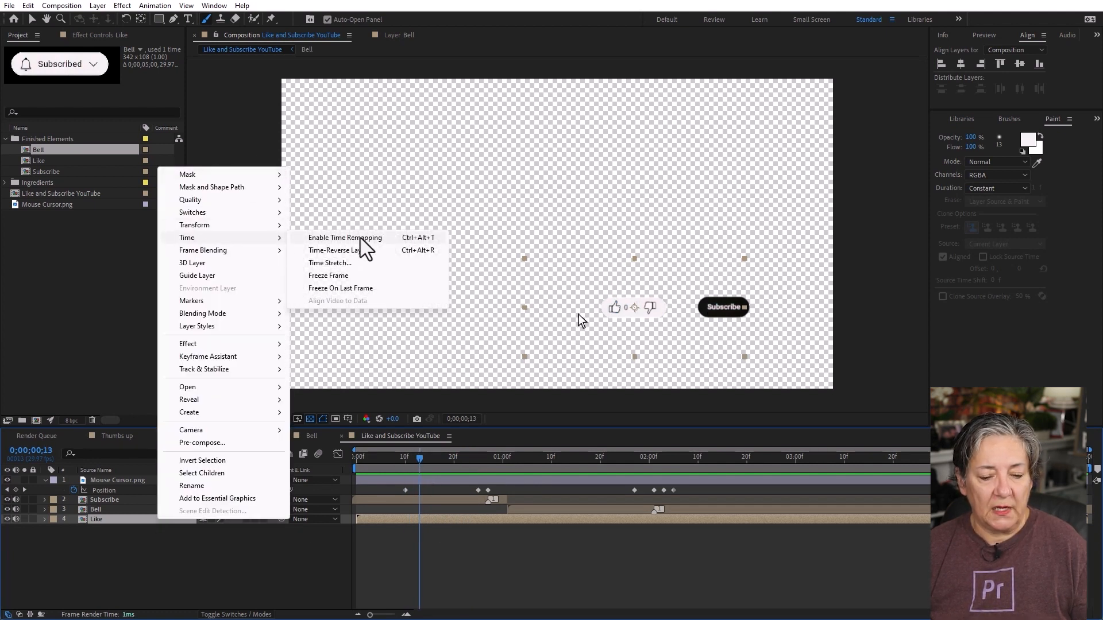
{"action": "left_click", "coordinate": [357, 238]}
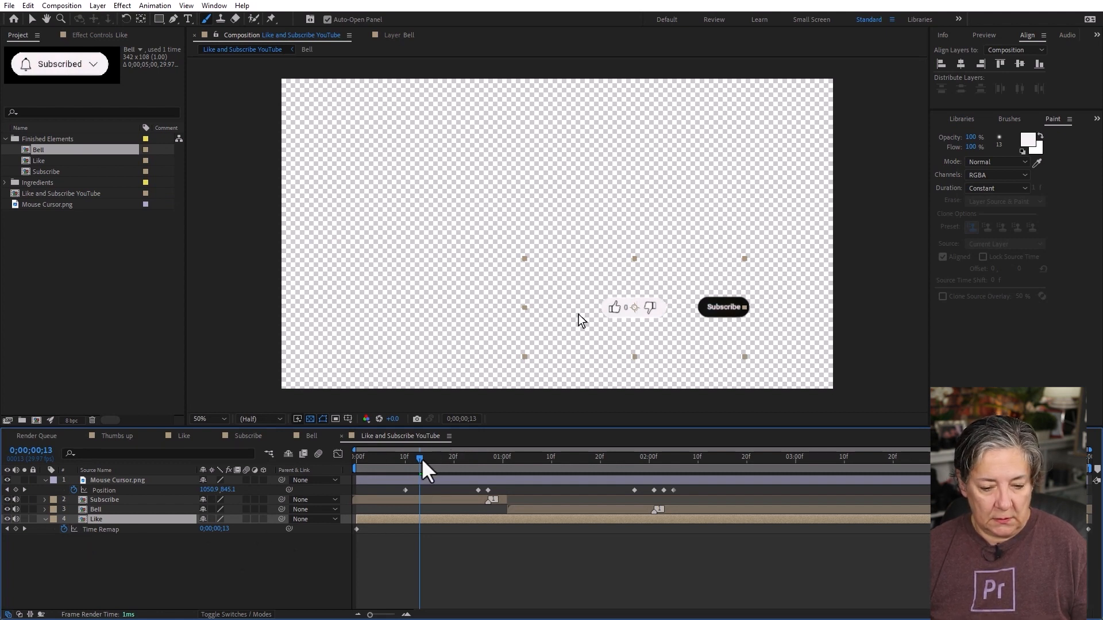
At 0;00;01;11, set the Like layer's Time Remap to 0;00;00;00 to hold its first frame.
{"action": "left_click_drag", "start_coordinate": [419, 460], "coordinate": [554, 457]}
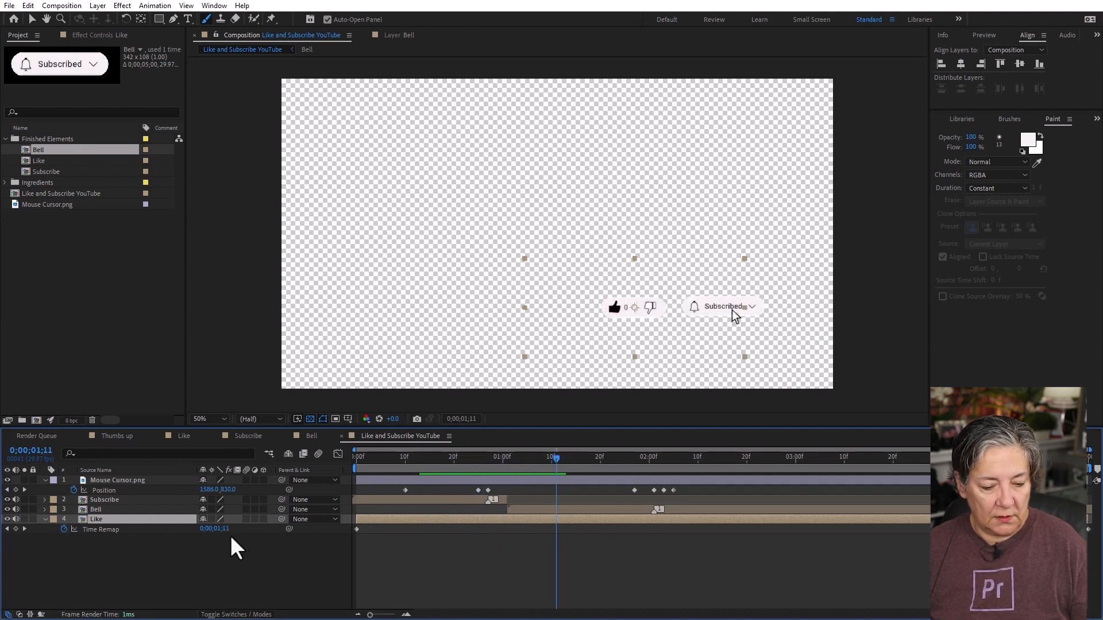
{"action": "left_click_drag", "start_coordinate": [218, 531], "coordinate": [105, 538]}
{"action": "left_click", "coordinate": [468, 558]}
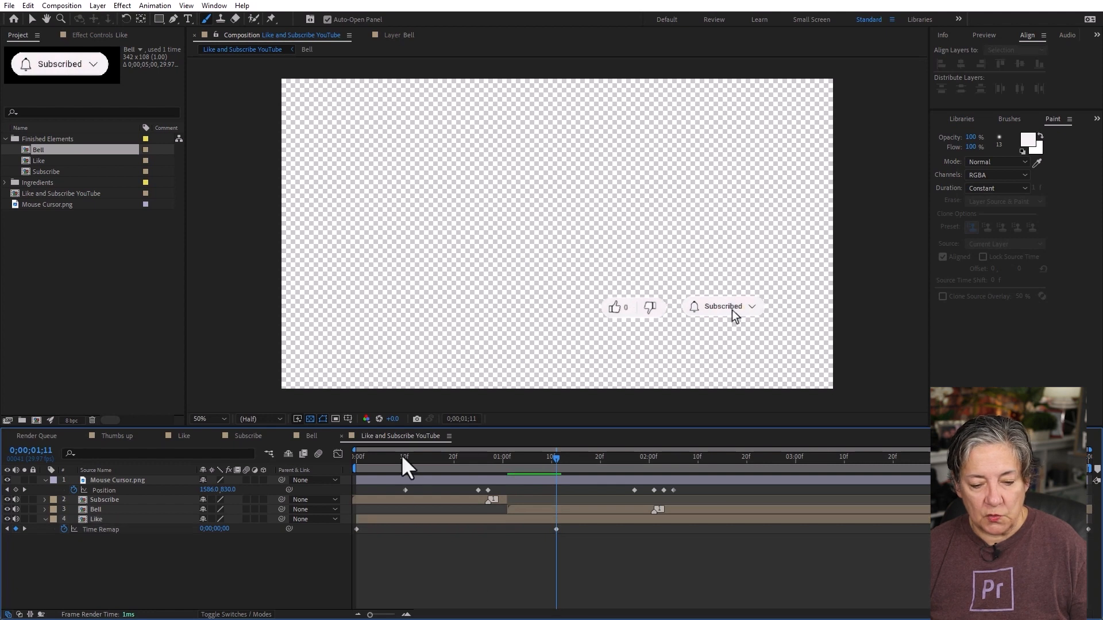
Preview from the start and move the Like layer's middle Time Remap keyframe to about 0;00;02;08.
{"action": "left_click_drag", "start_coordinate": [401, 456], "coordinate": [259, 478]}
{"action": "key", "text": "space"}
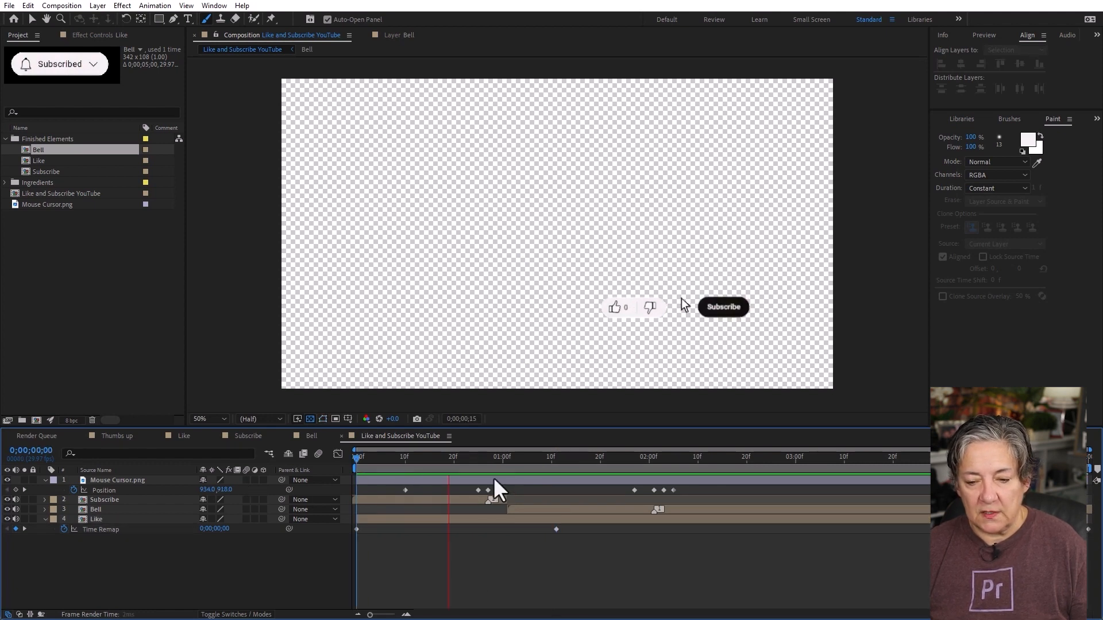
{"action": "key", "text": "space"}
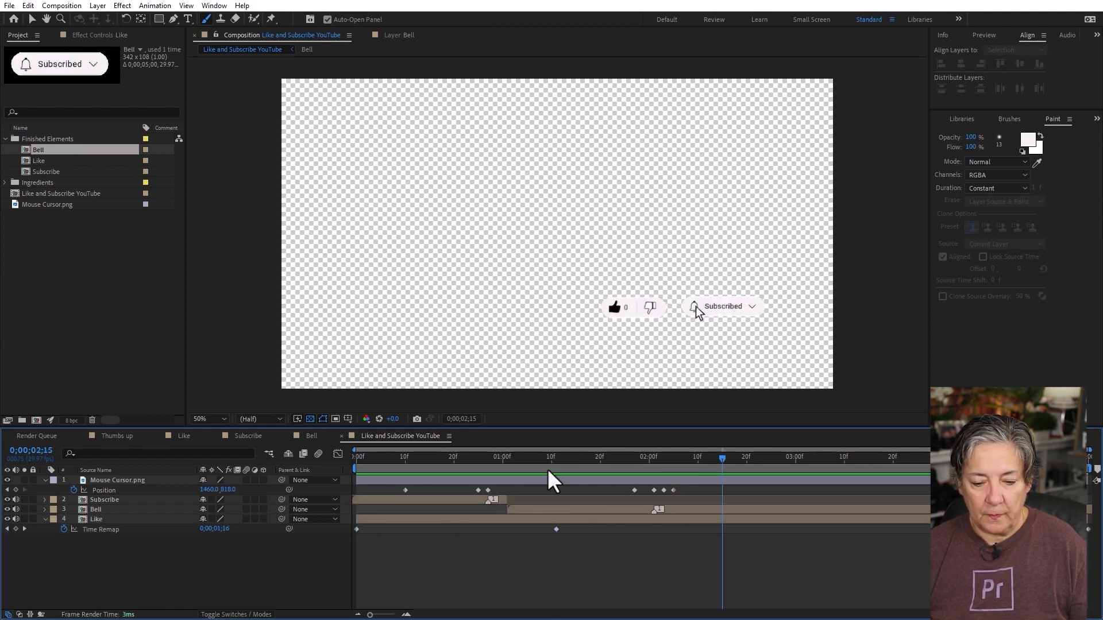
{"action": "left_click_drag", "start_coordinate": [521, 460], "coordinate": [708, 462]}
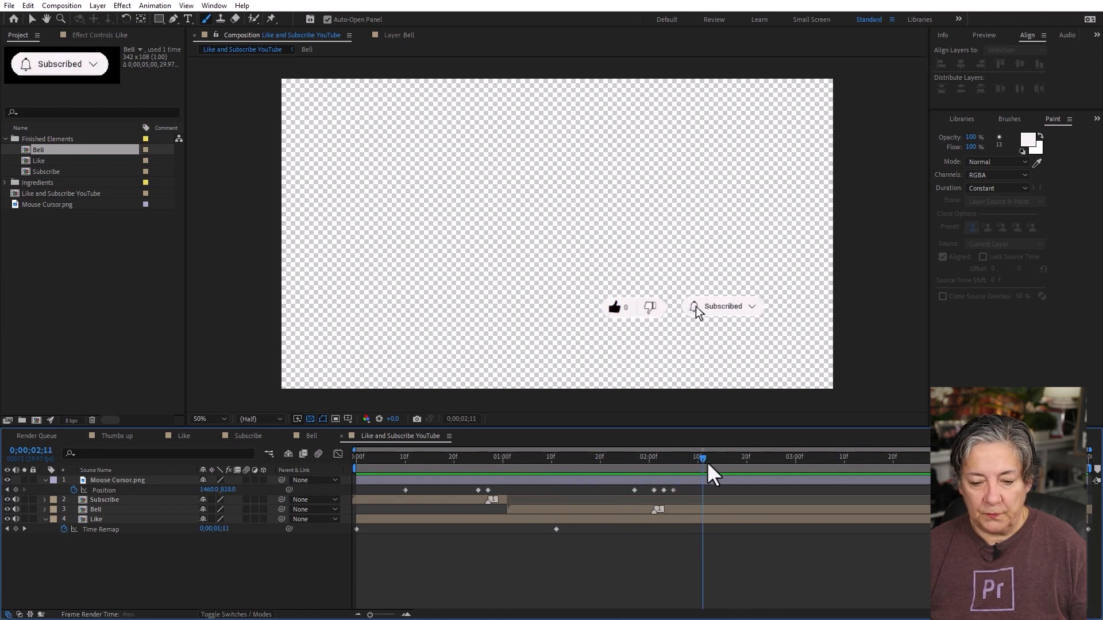
{"action": "left_click", "coordinate": [554, 530]}
{"action": "left_click_drag", "start_coordinate": [556, 530], "coordinate": [688, 529]}
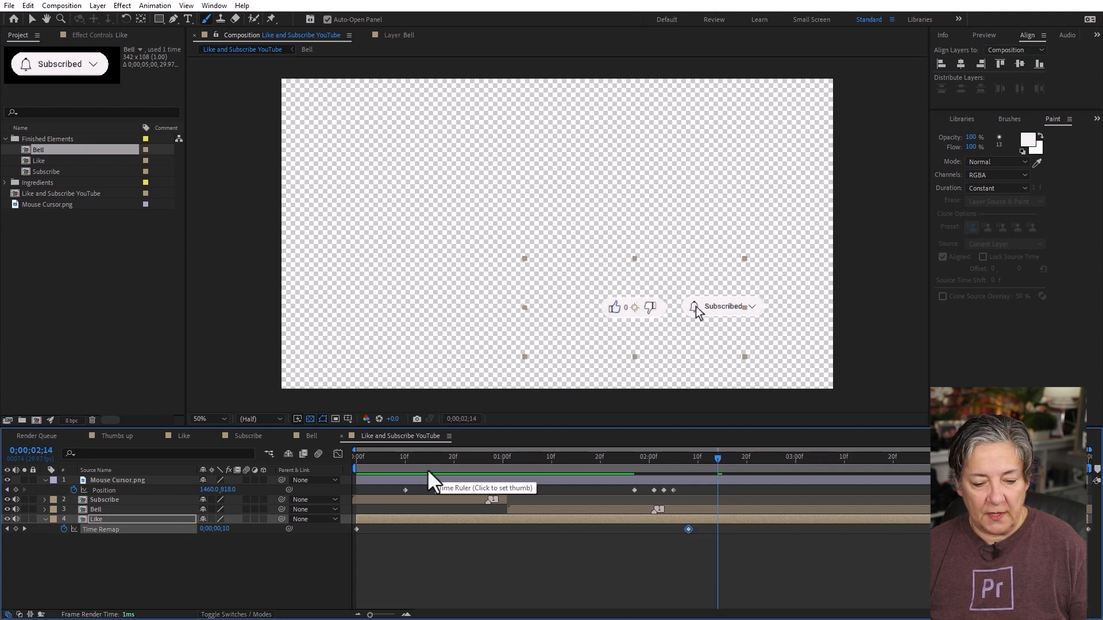
Replay from the start and delay the Like layer's middle Time Remap keyframe to about 0;00;02;21.
{"action": "key", "text": "Home"}
{"action": "key", "text": "space"}
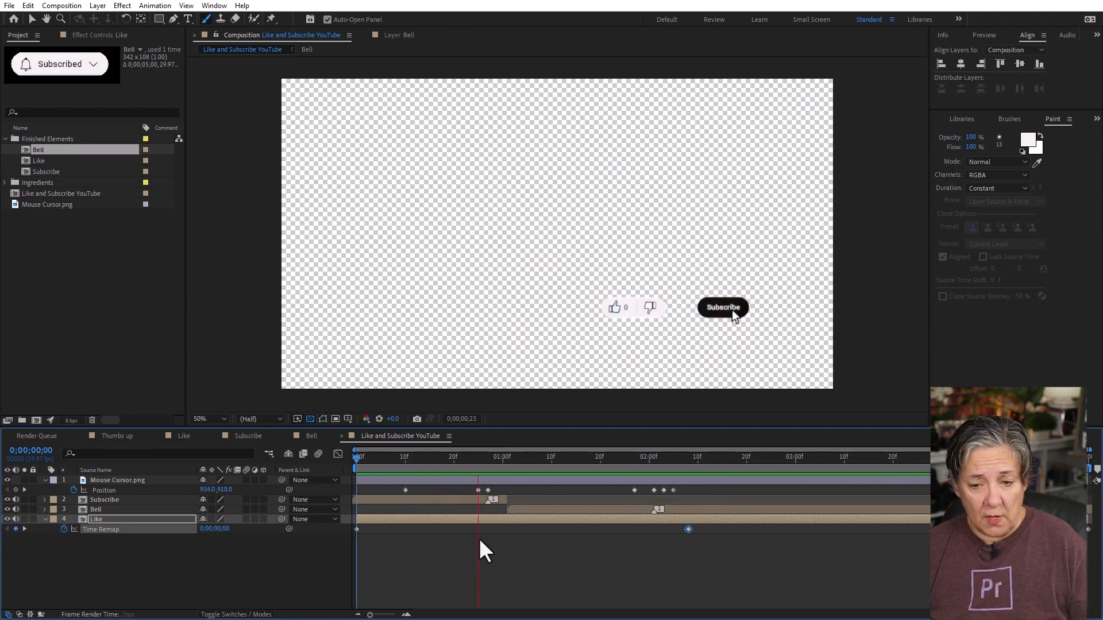
{"action": "key", "text": "space"}
{"action": "left_click_drag", "start_coordinate": [688, 529], "coordinate": [751, 529]}
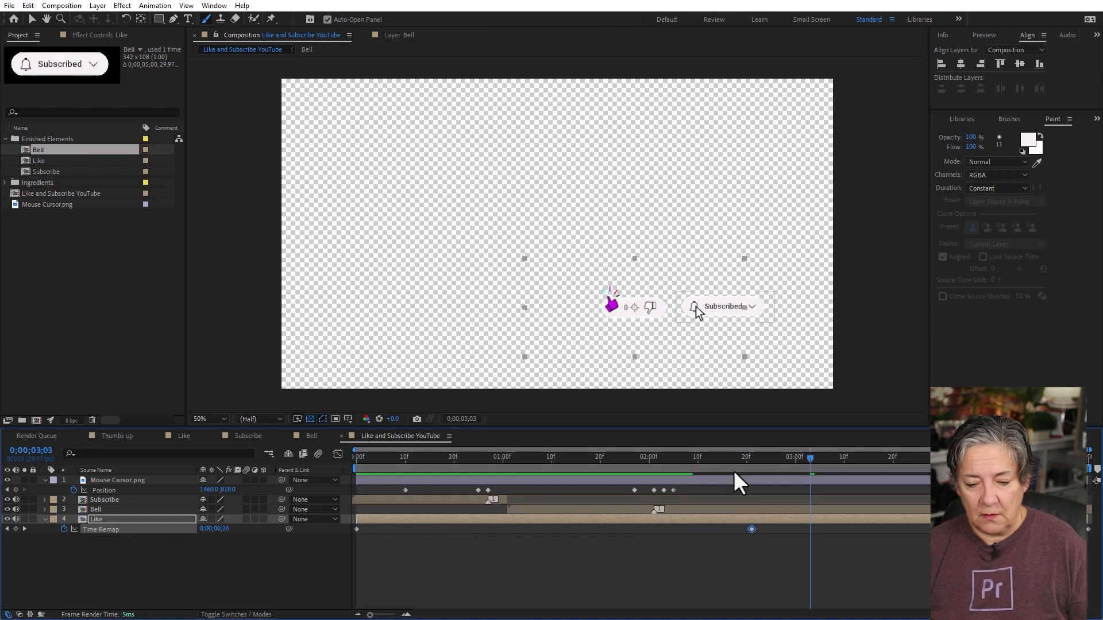
Add a Position keyframe holding the mouse cursor at 0;00;02;28, and move it onto the thumbs-up at 1180, 828 at 0;00;02;29.
{"action": "left_click_drag", "start_coordinate": [702, 458], "coordinate": [785, 470]}
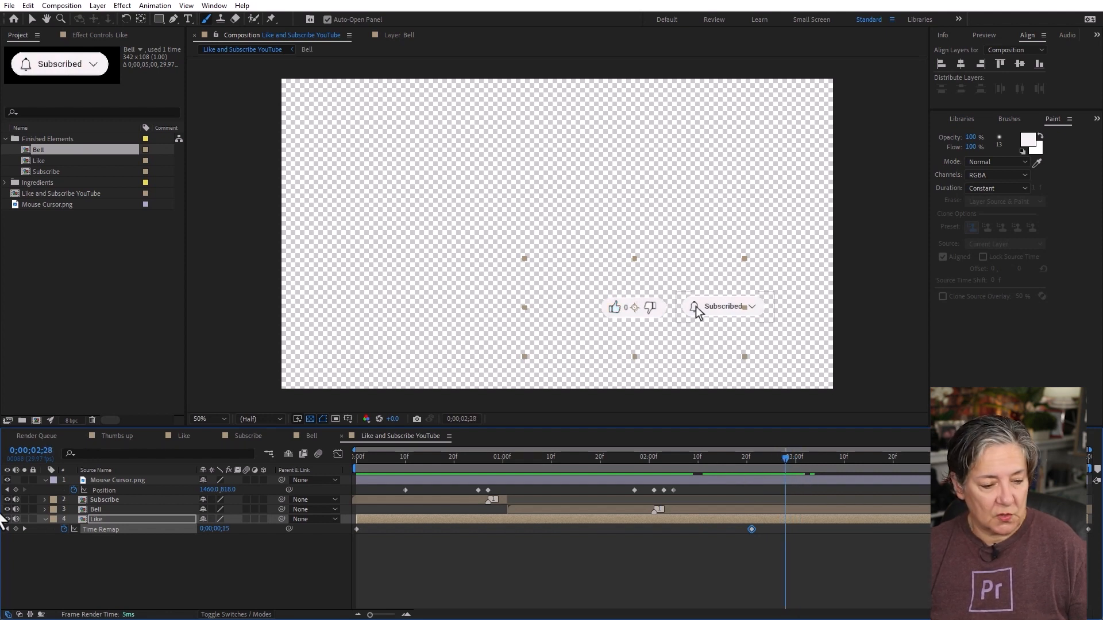
{"action": "left_click", "coordinate": [15, 490]}
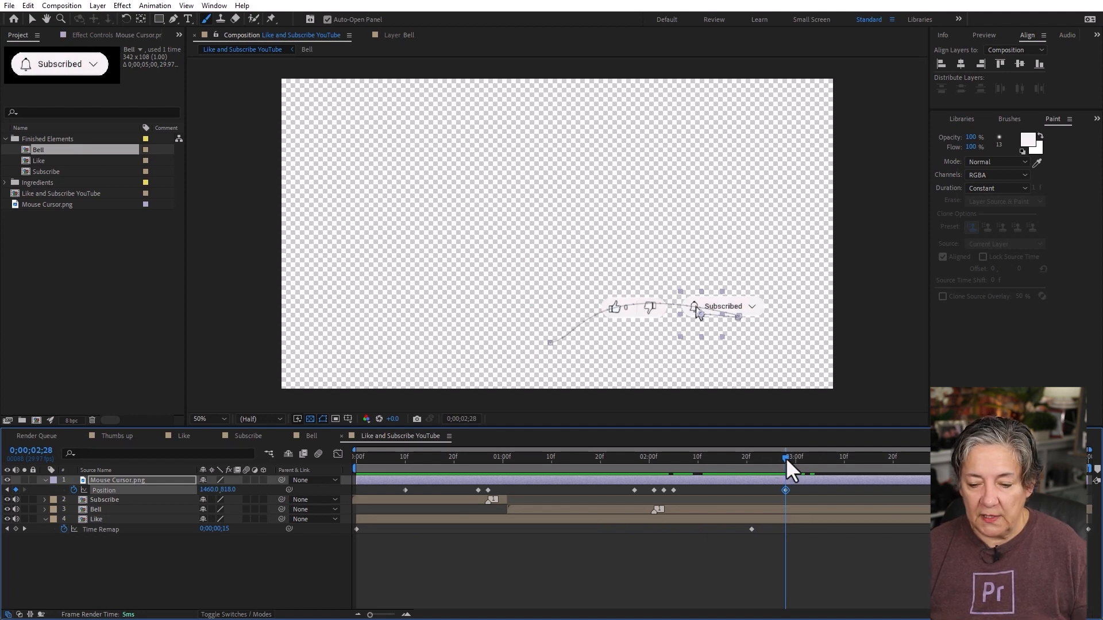
{"action": "left_click_drag", "start_coordinate": [786, 457], "coordinate": [791, 457]}
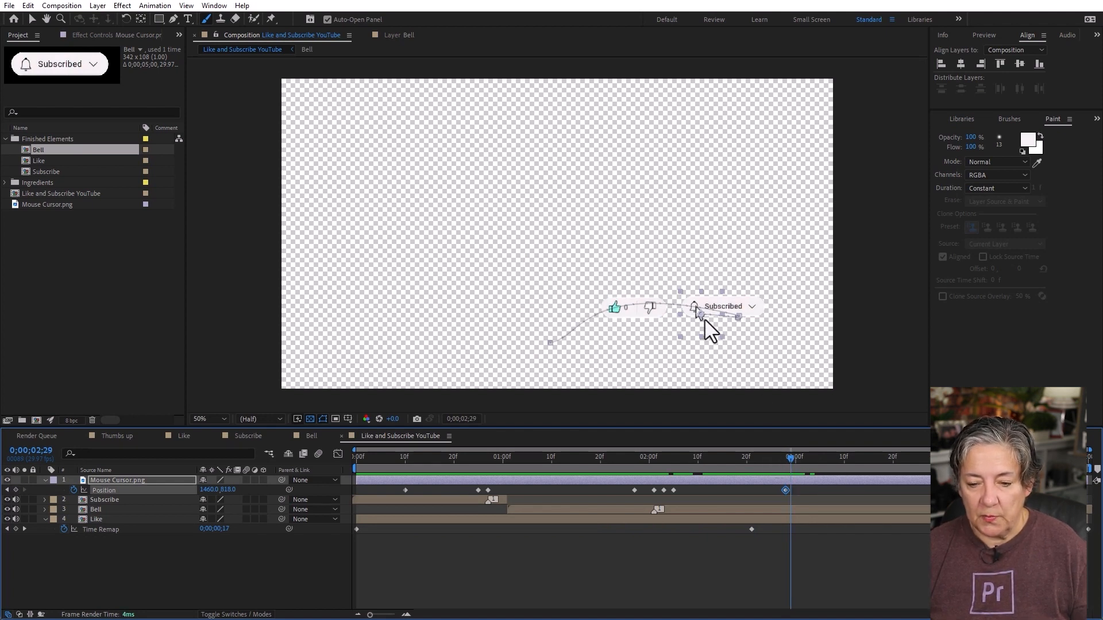
{"action": "left_click_drag", "start_coordinate": [697, 312], "coordinate": [615, 311]}
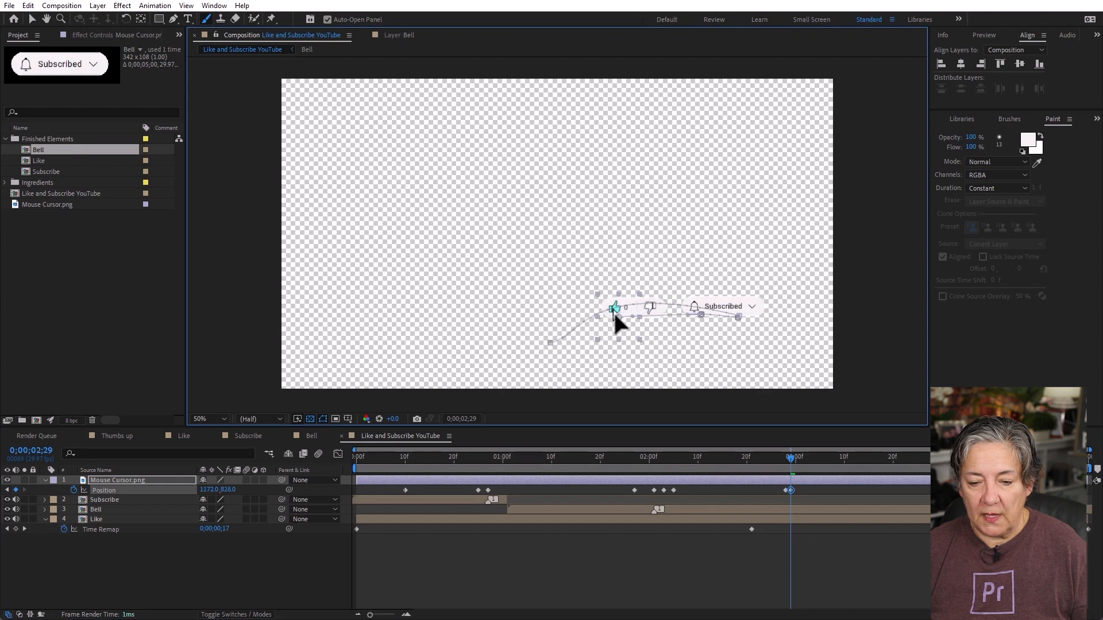
Shift the cursor's last two Position keyframes one frame earlier, to 0;00;02;27 and 0;00;02;28.
{"action": "left_click_drag", "start_coordinate": [776, 487], "coordinate": [799, 496]}
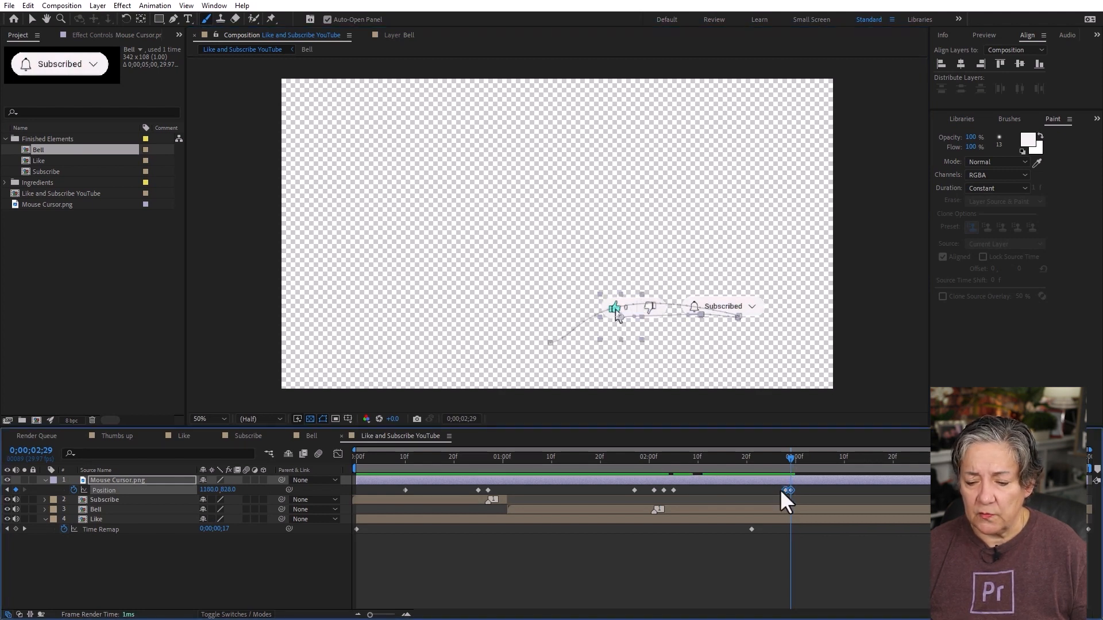
{"action": "mouse_move", "coordinate": [776, 459]}
{"action": "left_mouse_down"}
{"action": "mouse_move", "coordinate": [805, 460]}
{"action": "mouse_move", "coordinate": [787, 466]}
{"action": "left_mouse_up"}
{"action": "left_click", "coordinate": [823, 561]}
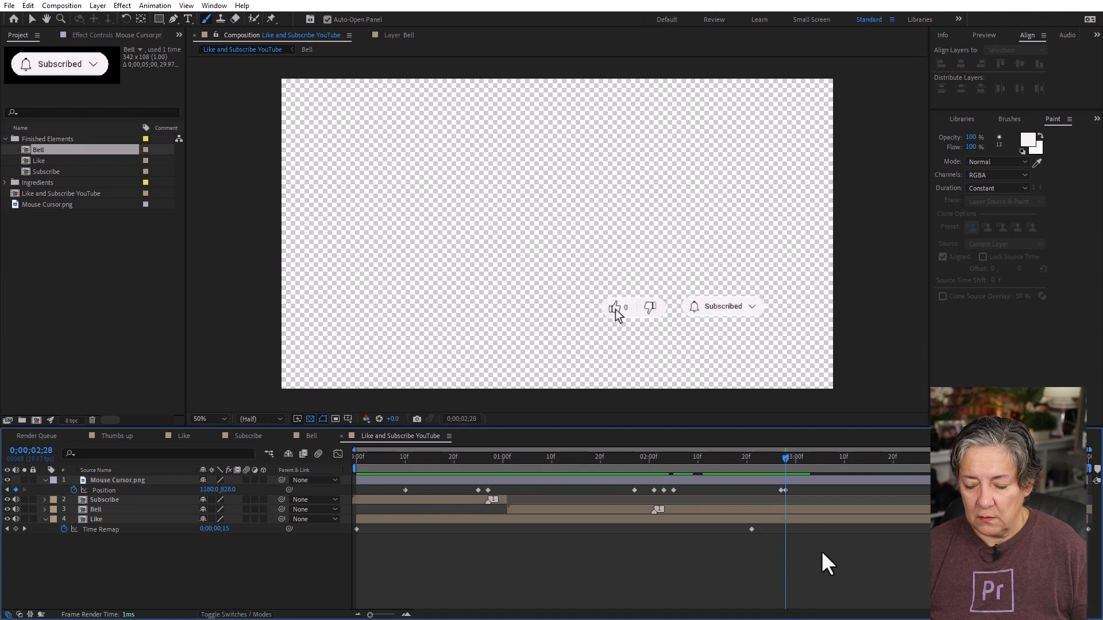
At 0;00;03;00, nudge the mouse cursor slightly down and left for the like click.
{"action": "key", "text": "Page_Down"}
{"action": "key", "text": "Page_Down"}
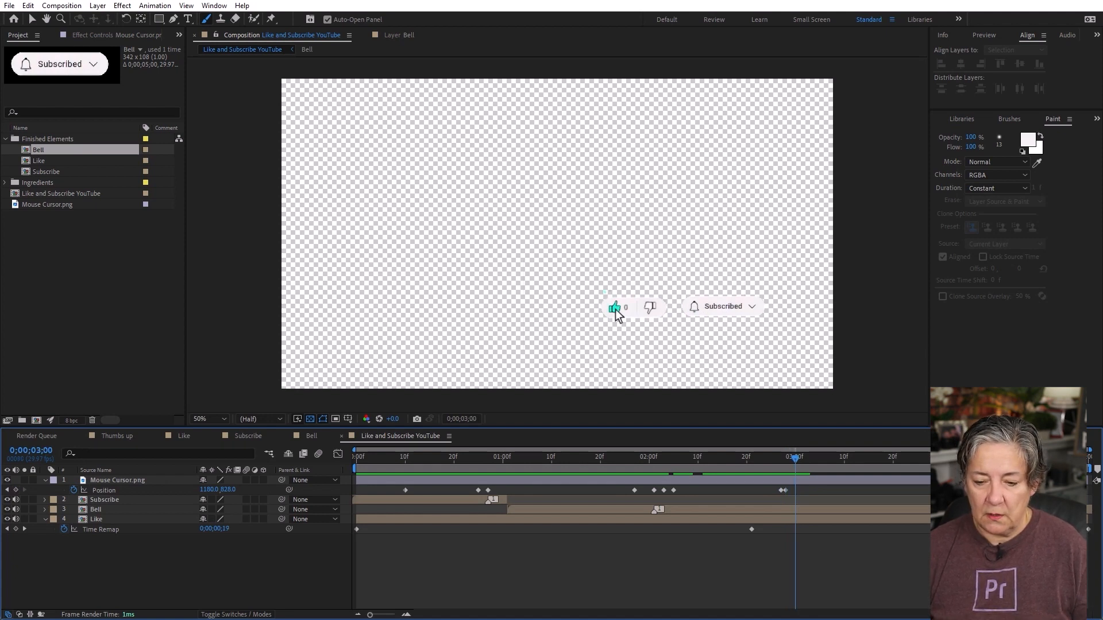
{"action": "left_click", "coordinate": [148, 481]}
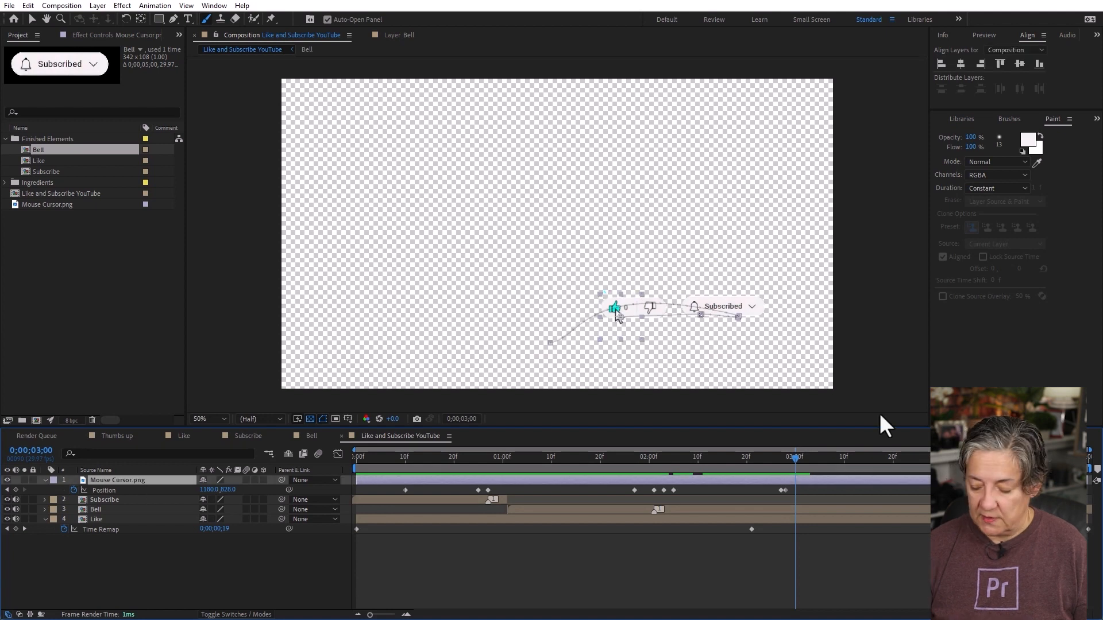
{"action": "key", "text": "Down"}
{"action": "key", "text": "Down"}
{"action": "key", "text": "Down"}
{"action": "key", "text": "Down"}
{"action": "key", "text": "Left"}
{"action": "key", "text": "Left"}
{"action": "key", "text": "Left"}
{"action": "key", "text": "Left"}
{"action": "key", "text": "Left"}
{"action": "key", "text": "Left"}
At 0;00;03;02, nudge the mouse cursor back right and up to 1180, 826.
{"action": "left_click", "coordinate": [806, 457]}
{"action": "key", "text": "Right"}
{"action": "key", "text": "Right"}
{"action": "key", "text": "Right"}
{"action": "key", "text": "Right"}
{"action": "key", "text": "Right"}
{"action": "key", "text": "Right"}
{"action": "key", "text": "Up"}
{"action": "key", "text": "Up"}
{"action": "key", "text": "Up"}
{"action": "key", "text": "Up"}
{"action": "key", "text": "Up"}
{"action": "key", "text": "Up"}
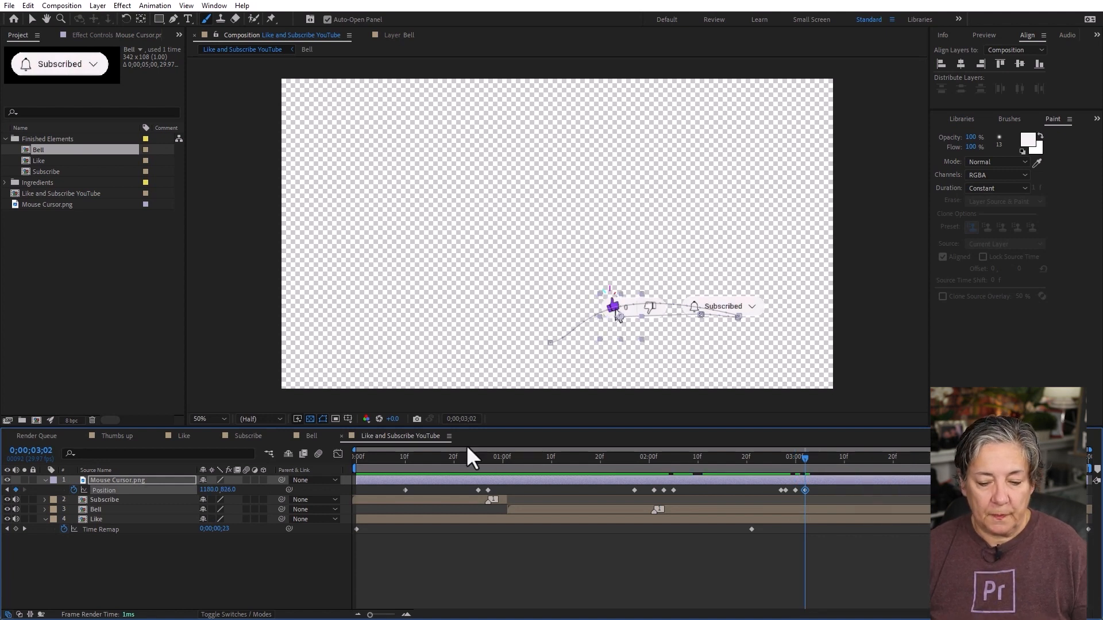
Preview from the start and delay the Like layer's middle Time Remap keyframe to about 0;00;03;19.
{"action": "key", "text": "Home"}
{"action": "left_click", "coordinate": [412, 570]}
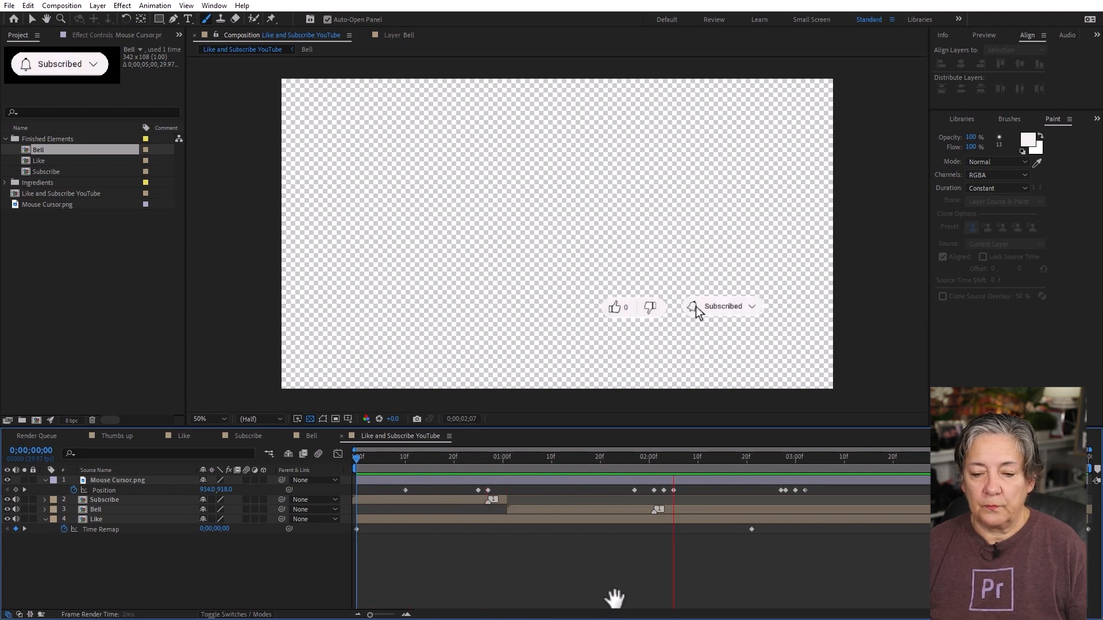
{"action": "left_click", "coordinate": [833, 458]}
{"action": "left_click_drag", "start_coordinate": [752, 529], "coordinate": [886, 528]}
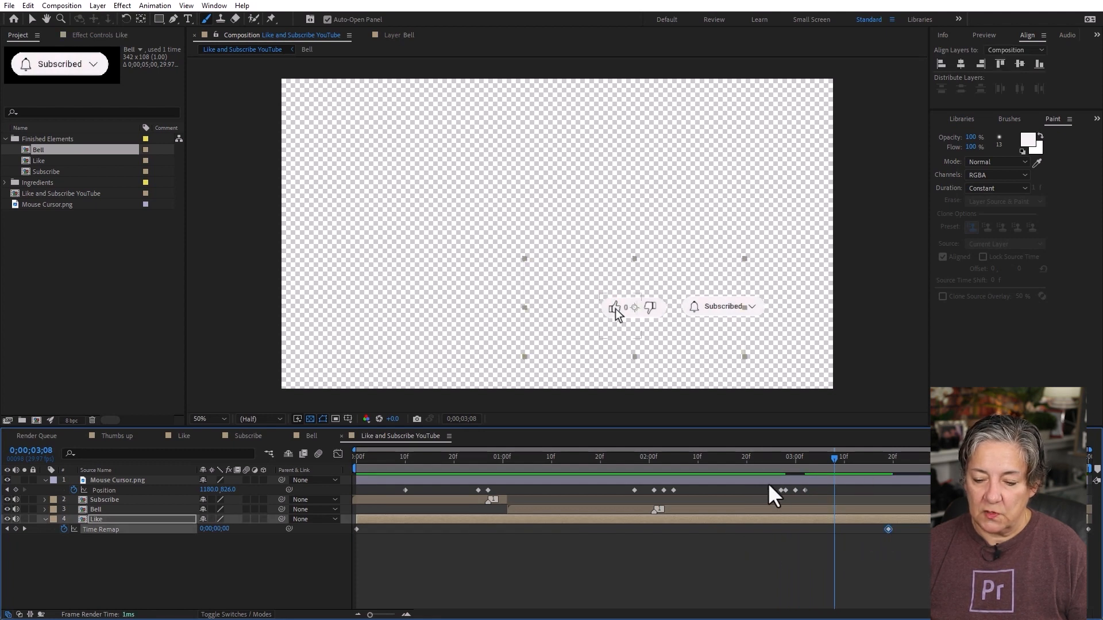
Move the cursor's last four Position keyframes together so that they start at about 0;00;03;17.
{"action": "left_click_drag", "start_coordinate": [770, 483], "coordinate": [839, 495]}
{"action": "key", "text": "ctrl+z"}
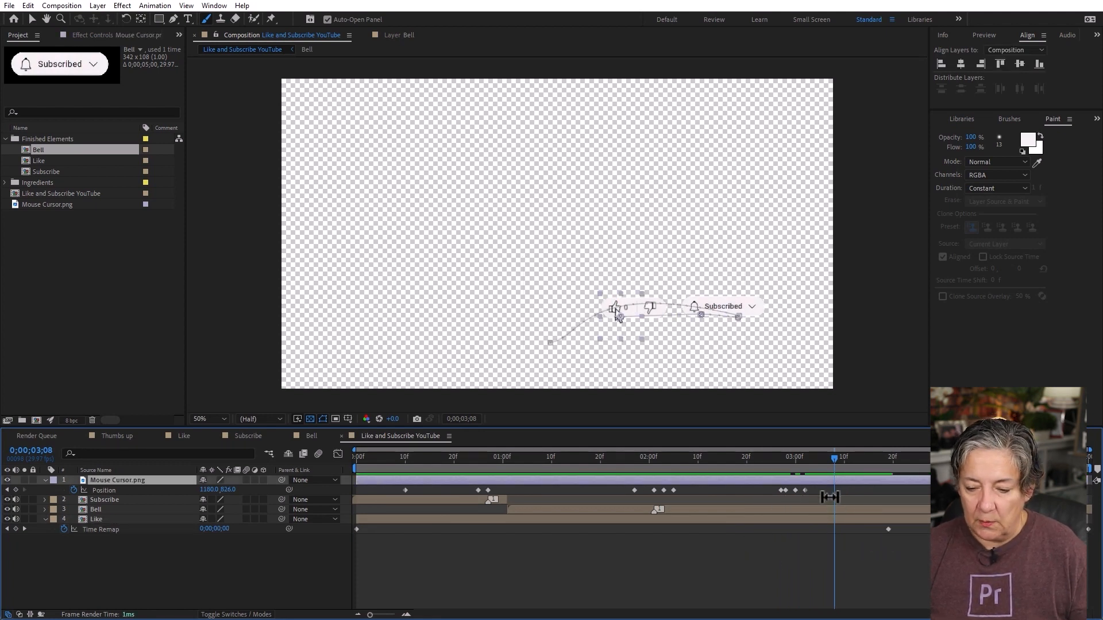
{"action": "left_click_drag", "start_coordinate": [815, 486], "coordinate": [878, 488]}
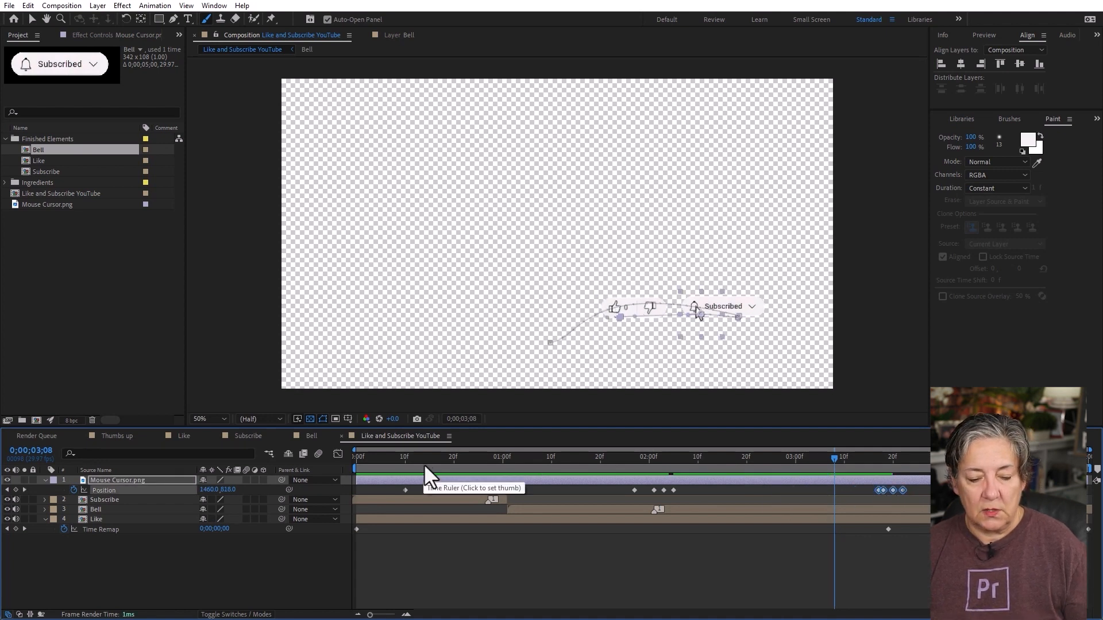
Replay from the start and move only the cursor's hold keyframe before the like move back to 0;00;03;08.
{"action": "key", "text": "Home"}
{"action": "key", "text": "space"}
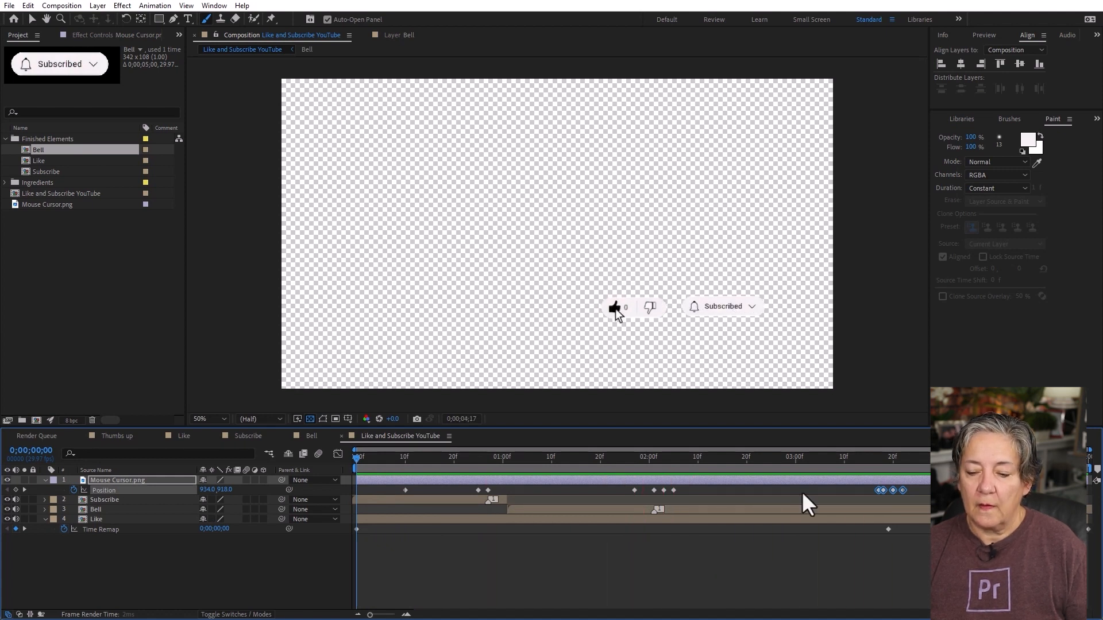
{"action": "left_click", "coordinate": [865, 534]}
{"action": "left_click_drag", "start_coordinate": [879, 490], "coordinate": [834, 490]}
Play from 0;00;03;00 and again from the start to check the cursor's slower move to the like button.
{"action": "left_click", "coordinate": [795, 458]}
{"action": "key", "text": "space"}
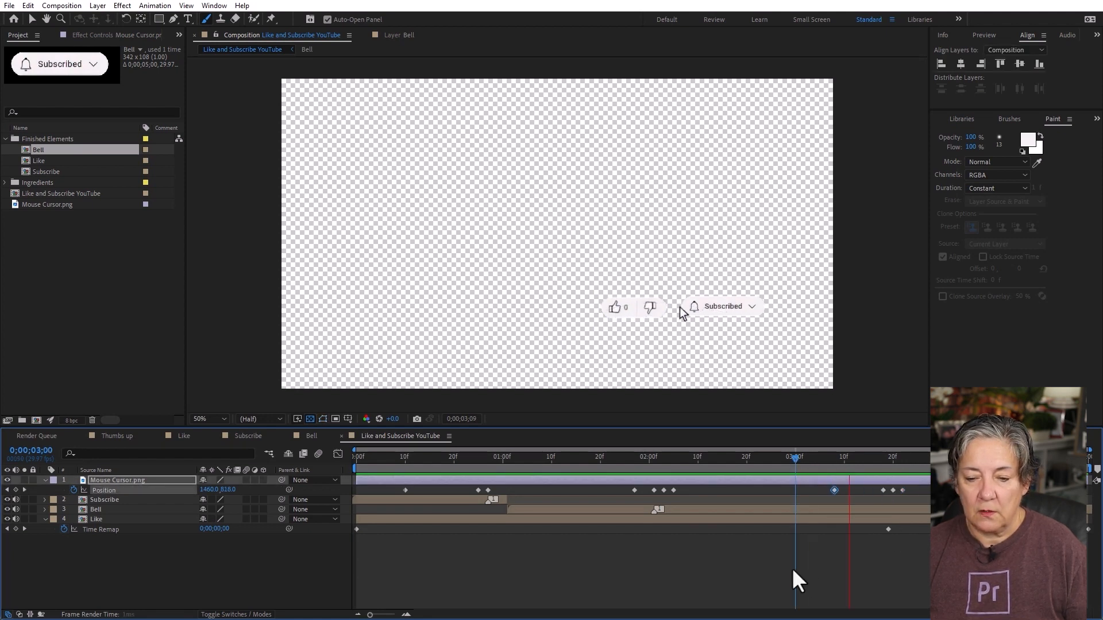
{"action": "key", "text": "space"}
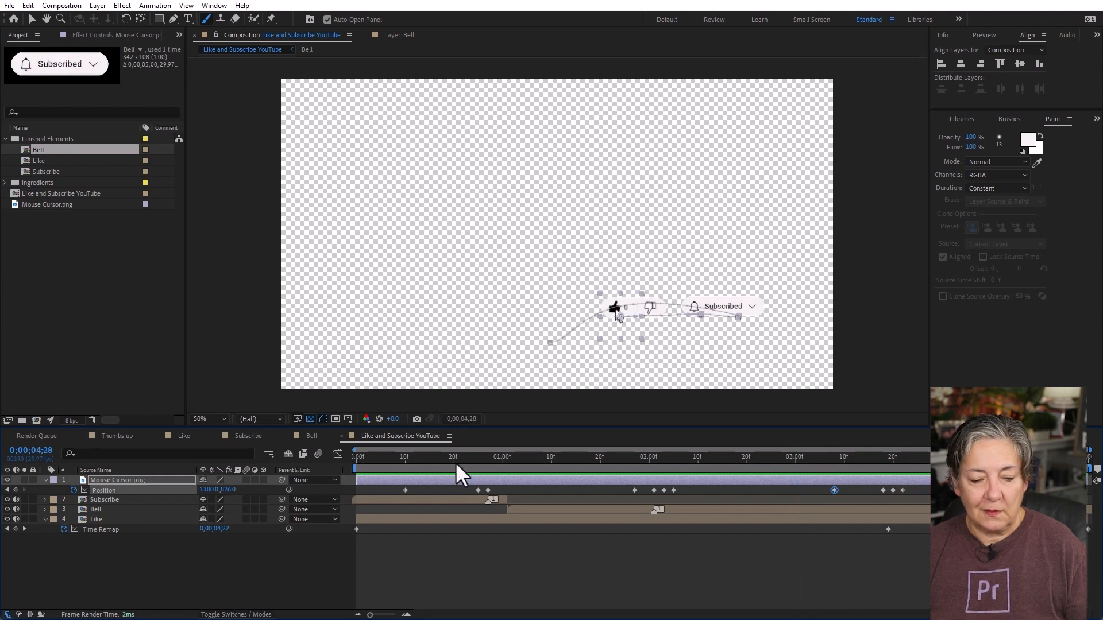
{"action": "left_click_drag", "start_coordinate": [454, 462], "coordinate": [298, 450]}
{"action": "key", "text": "space"}
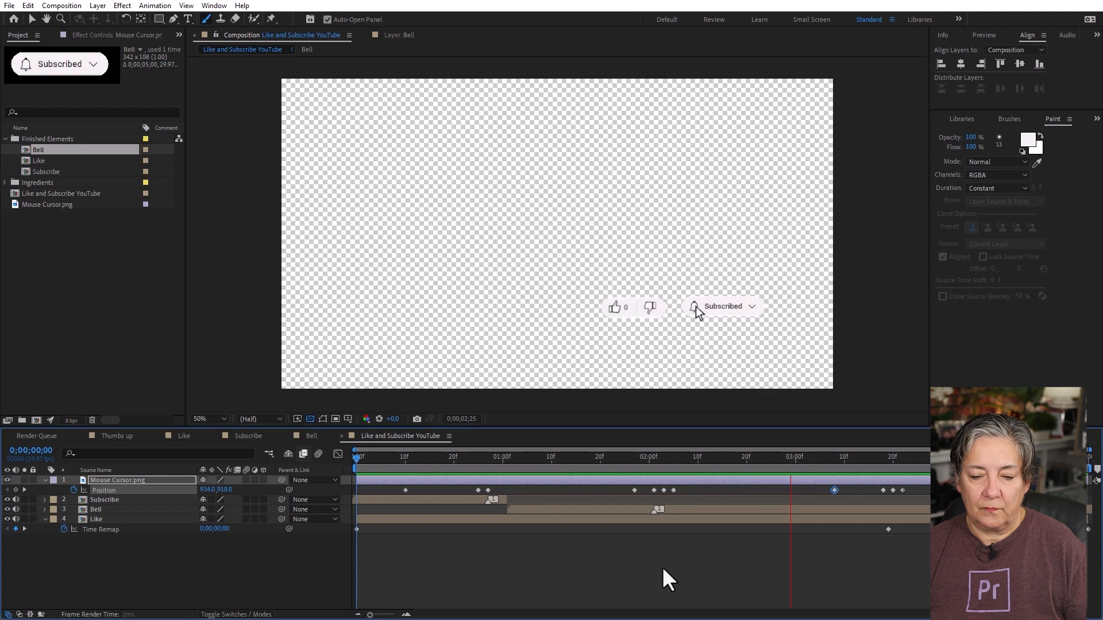
{"action": "key", "text": "space"}
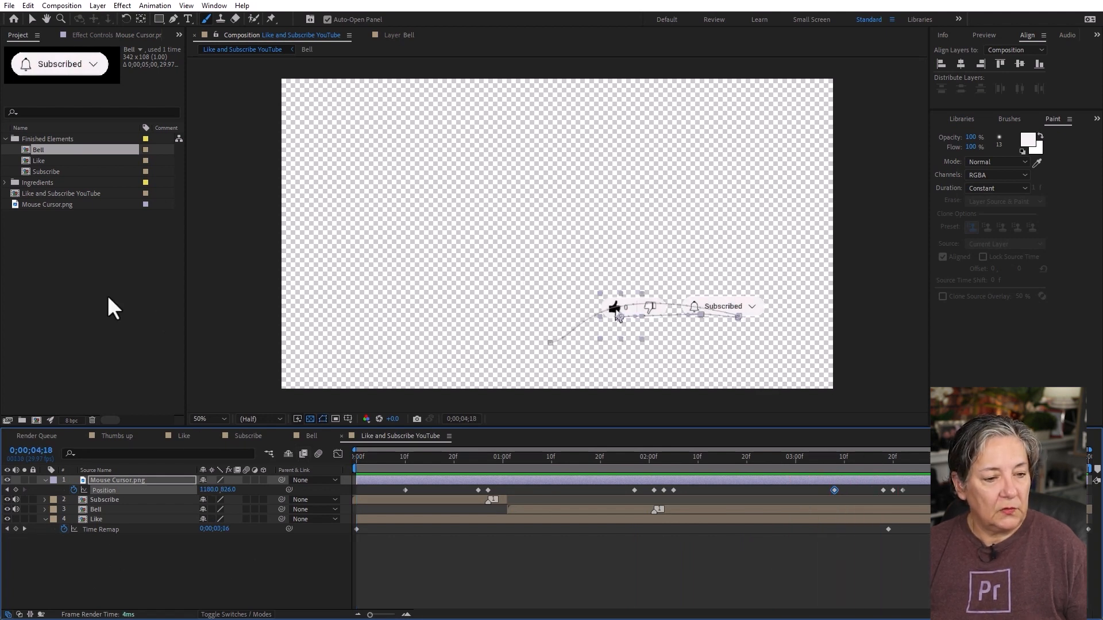
Add Mouse Click.wav from the Ingredients folder to the composition below the Like layer.
{"action": "left_click", "coordinate": [4, 183]}
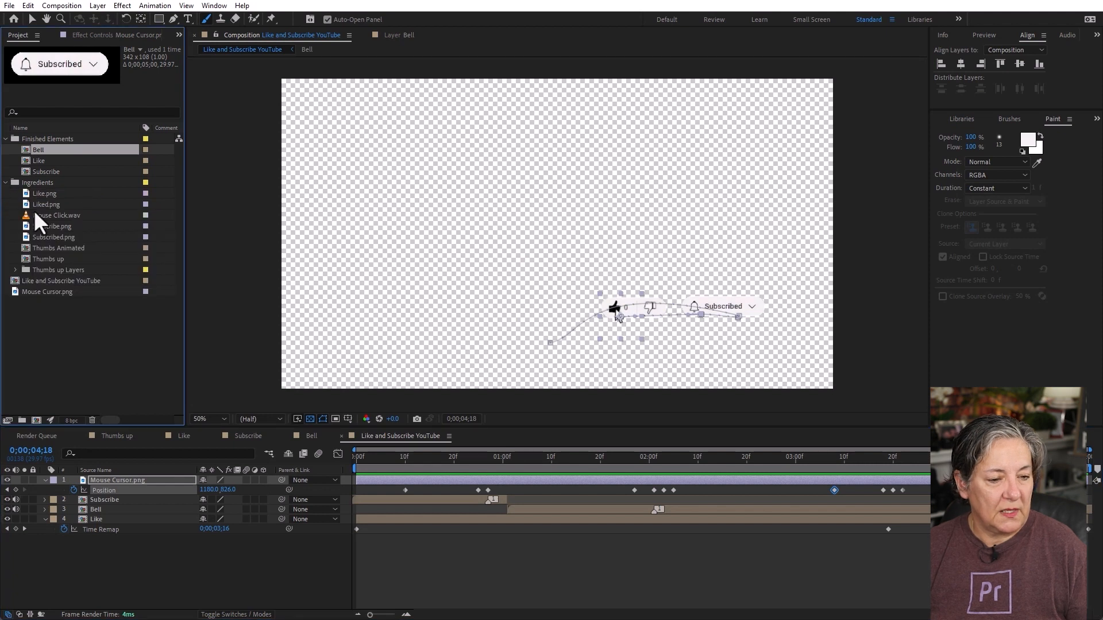
{"action": "left_click", "coordinate": [24, 215]}
{"action": "left_click_drag", "start_coordinate": [23, 216], "coordinate": [195, 552]}
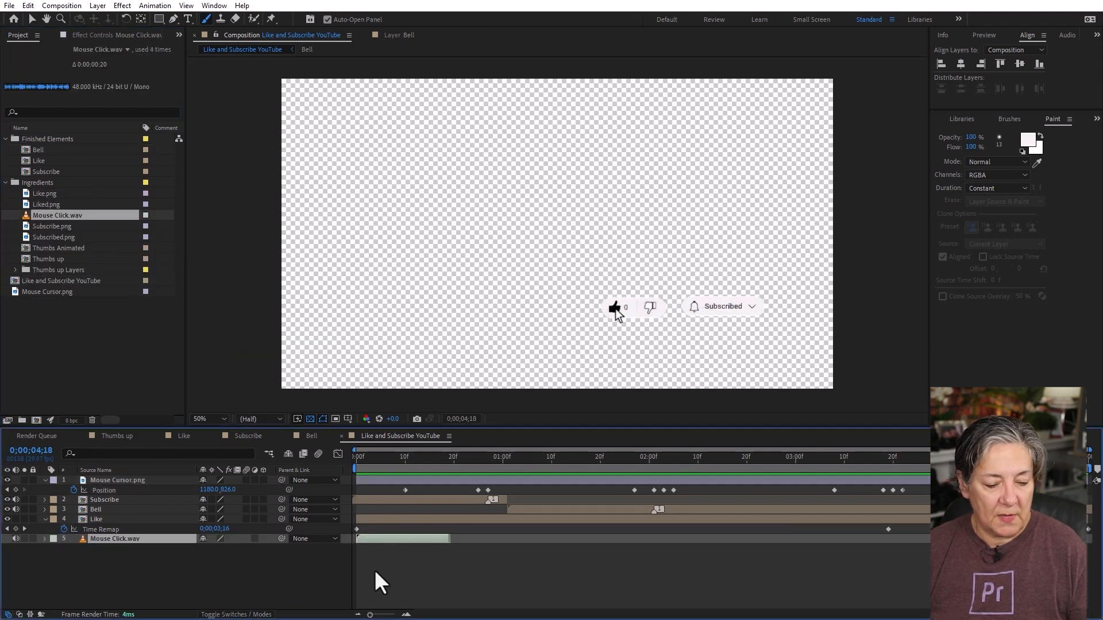
Reveal the waveform of Mouse Click.wav and move the sound so its peaks line up with the cursor's click on the like button.
{"action": "left_click", "coordinate": [46, 539]}
{"action": "left_click", "coordinate": [56, 549]}
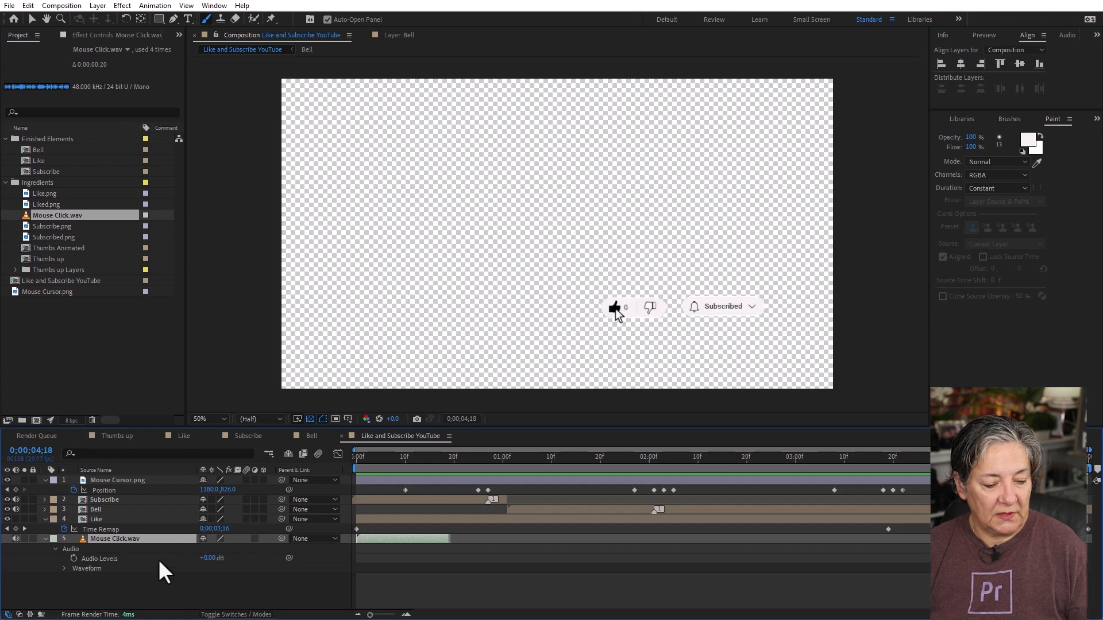
{"action": "left_click", "coordinate": [64, 570]}
{"action": "left_click_drag", "start_coordinate": [384, 537], "coordinate": [887, 549]}
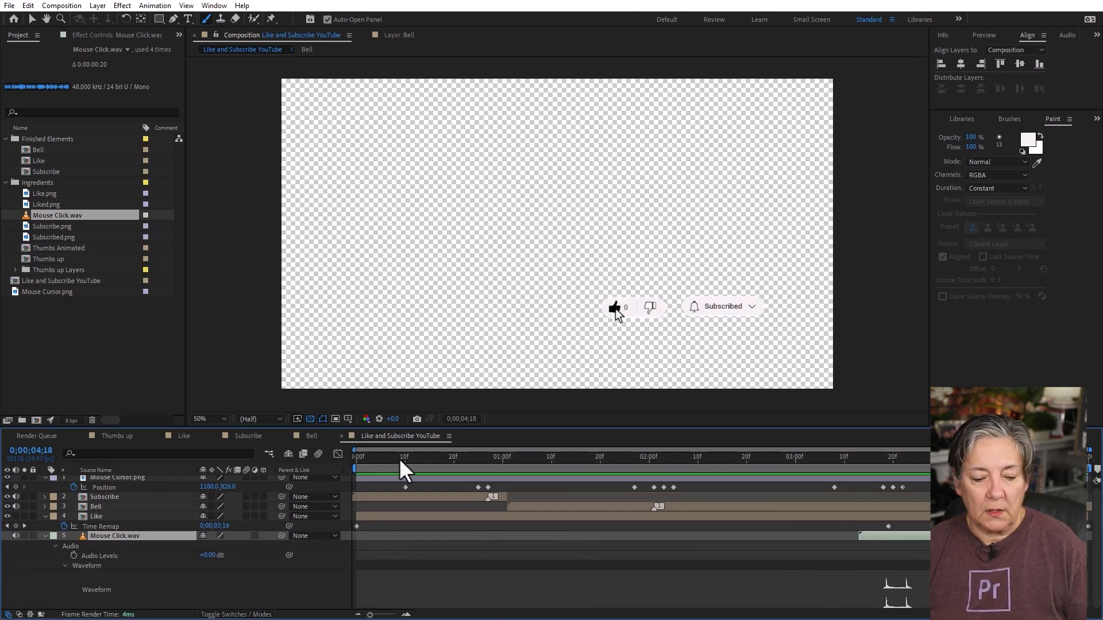
Replay the animation and shift Mouse Click.wav slightly later so that it starts at about 0;00;03;15.
{"action": "key", "text": "Home"}
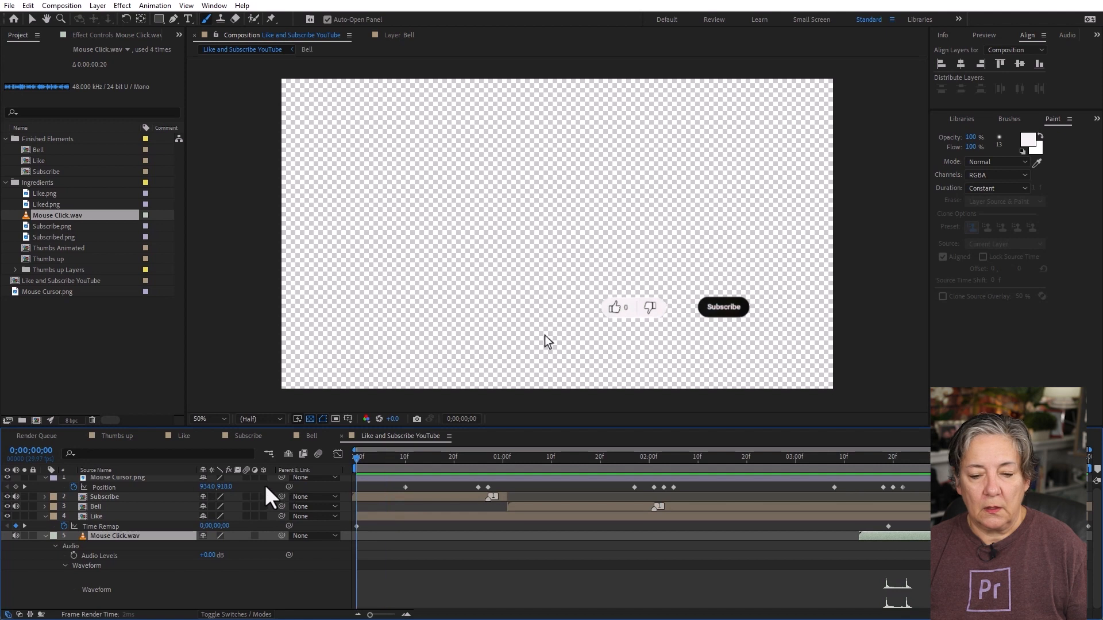
{"action": "key", "text": "space"}
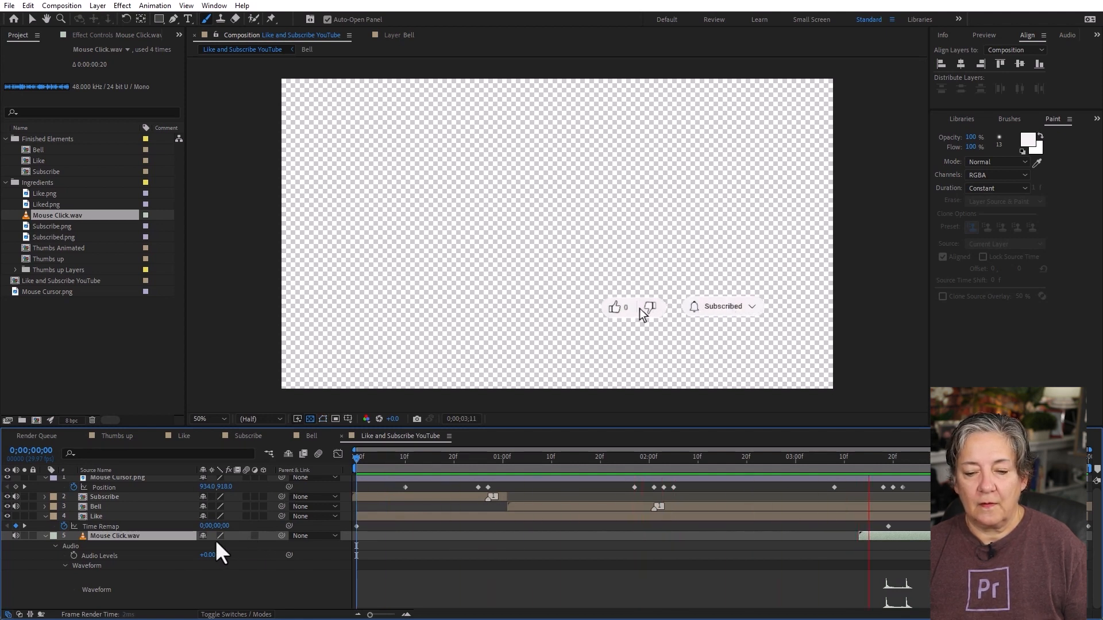
{"action": "left_click_drag", "start_coordinate": [906, 538], "coordinate": [915, 541]}
{"action": "left_click", "coordinate": [863, 458]}
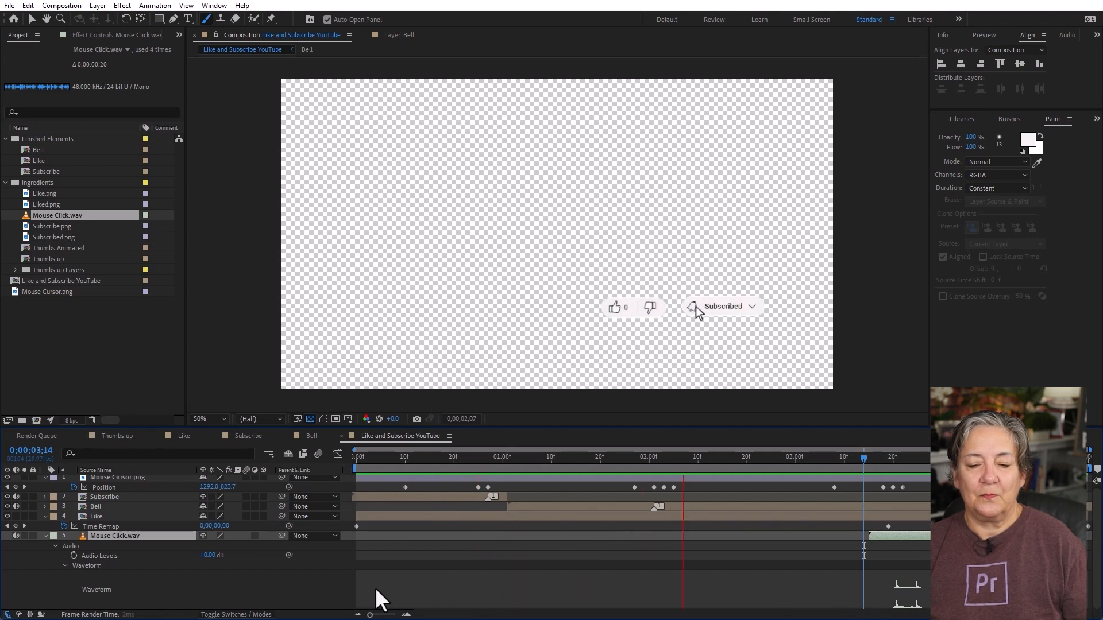
{"action": "key", "text": "space"}
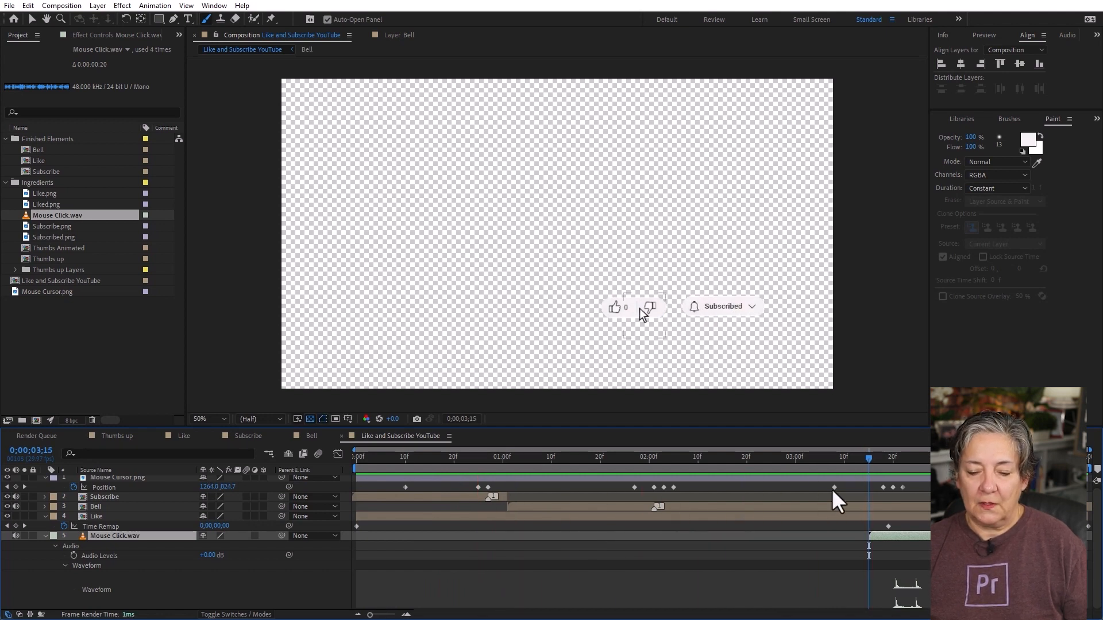
Move the cursor's hold keyframe before the bell move back to about 0;00;01;16 and replay from the start.
{"action": "left_click_drag", "start_coordinate": [633, 487], "coordinate": [580, 487]}
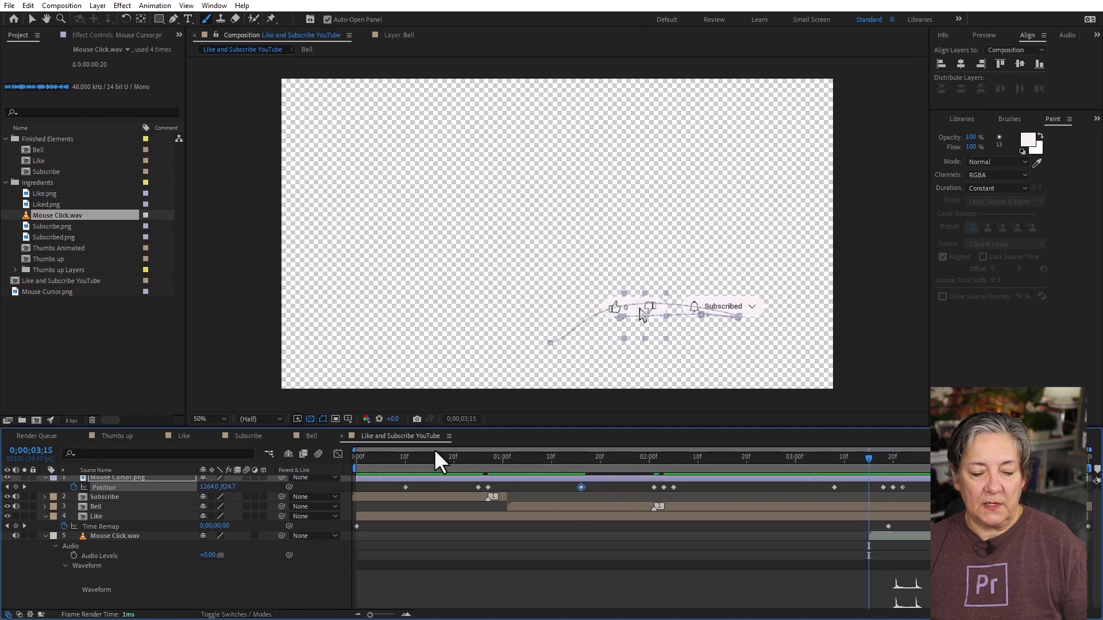
{"action": "key", "text": "Home"}
{"action": "key", "text": "space"}
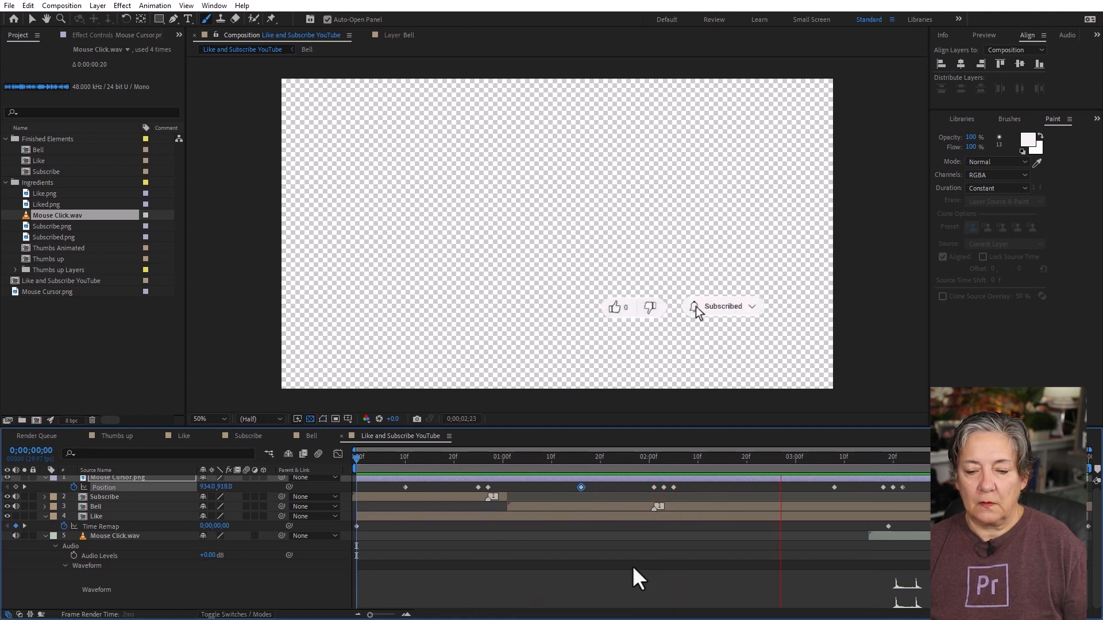
{"action": "key", "text": "space"}
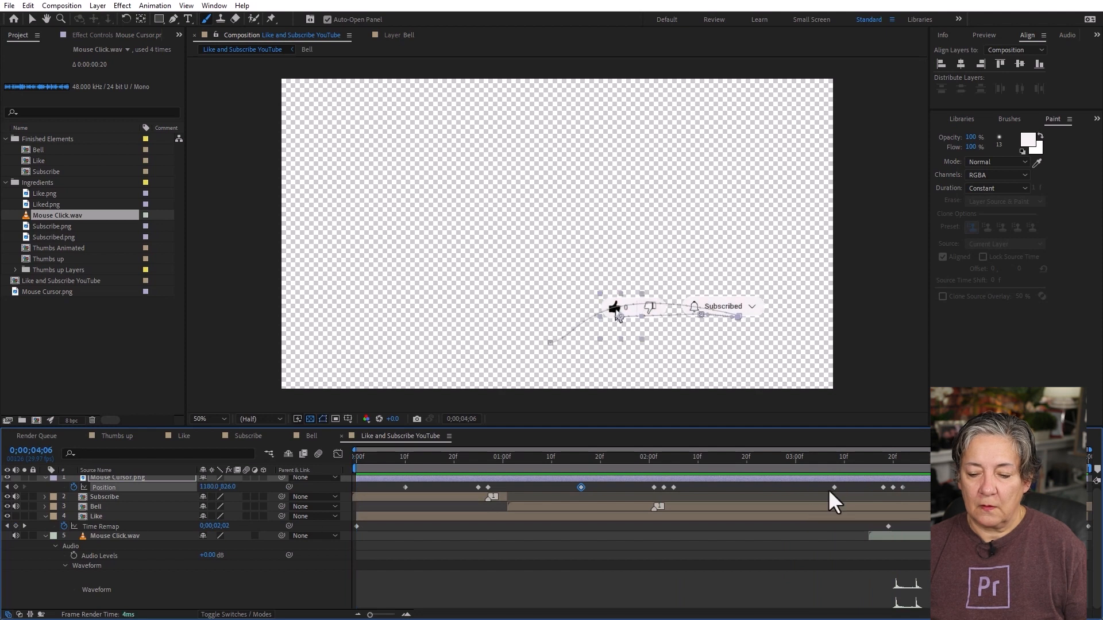
Move the cursor's hold keyframe before the like move back to about 0;00;02;22 and replay that section.
{"action": "left_click_drag", "start_coordinate": [834, 487], "coordinate": [756, 487]}
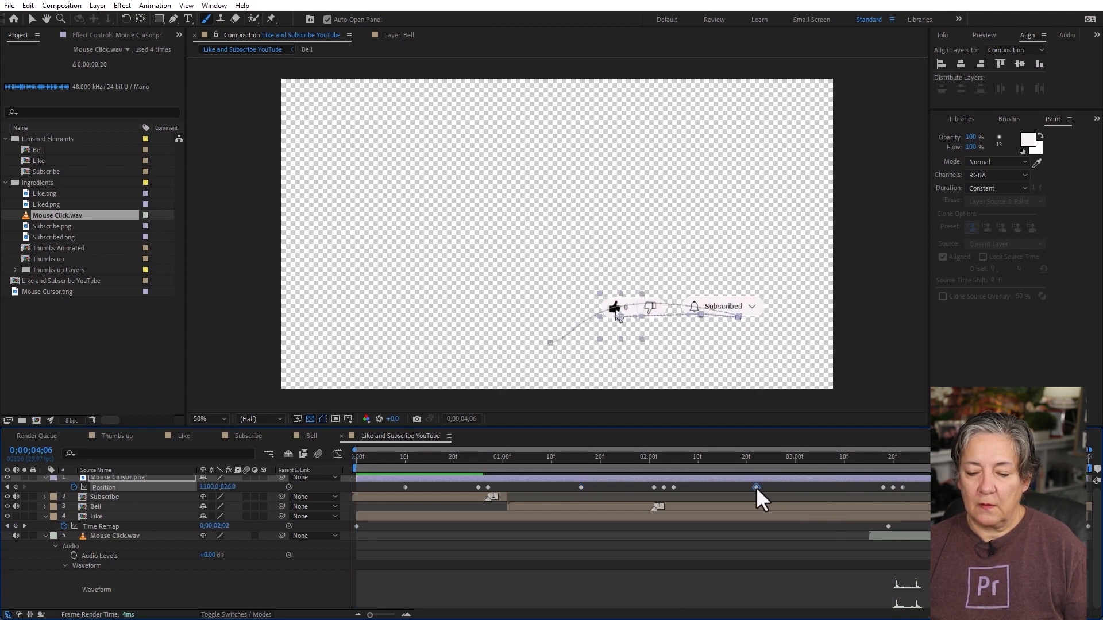
{"action": "left_click", "coordinate": [732, 458]}
{"action": "key", "text": "space"}
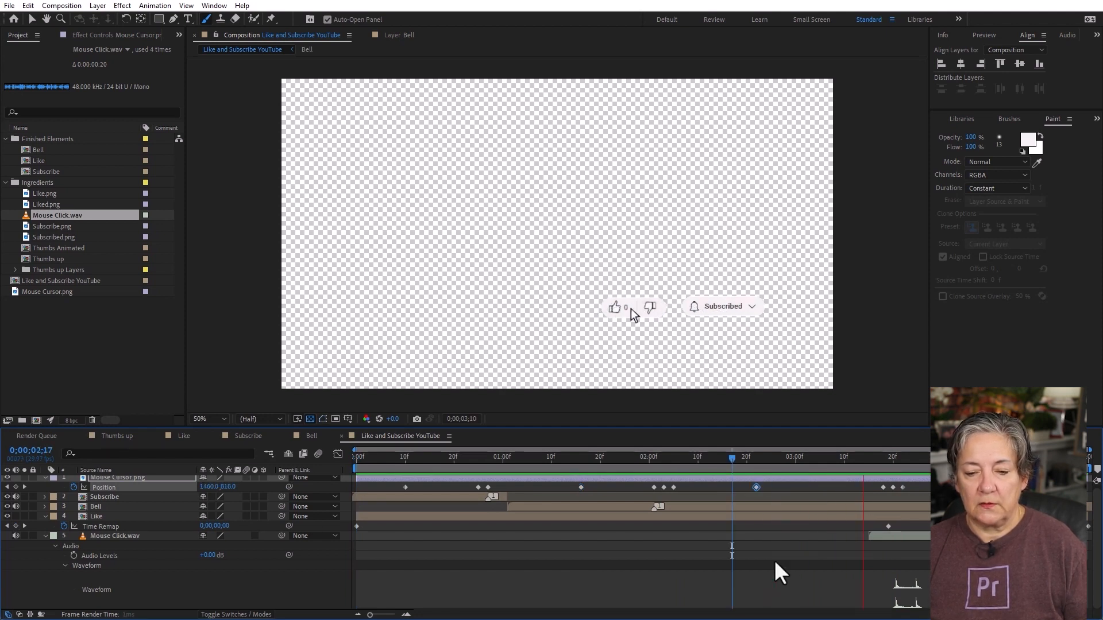
{"action": "key", "text": "space"}
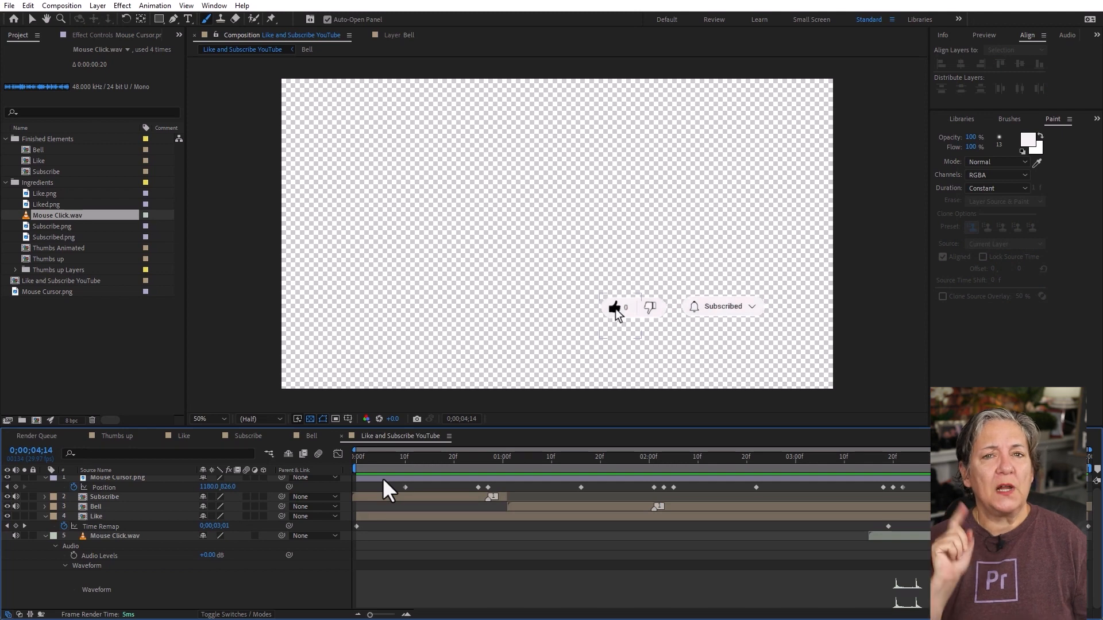
Collapse the project folders and create a five-second 1920x1080, 29.97 fps composition named CTA, viewed without the transparency grid.
{"action": "left_click", "coordinate": [4, 186]}
{"action": "left_click", "coordinate": [6, 182]}
{"action": "left_click", "coordinate": [6, 139]}
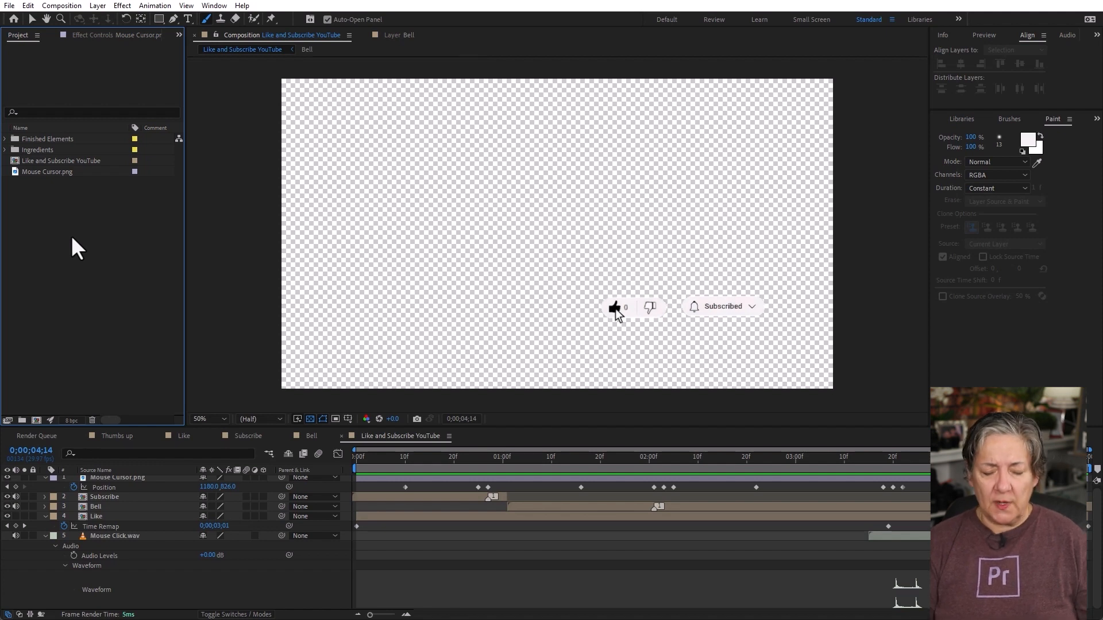
{"action": "key", "text": "ctrl+n"}
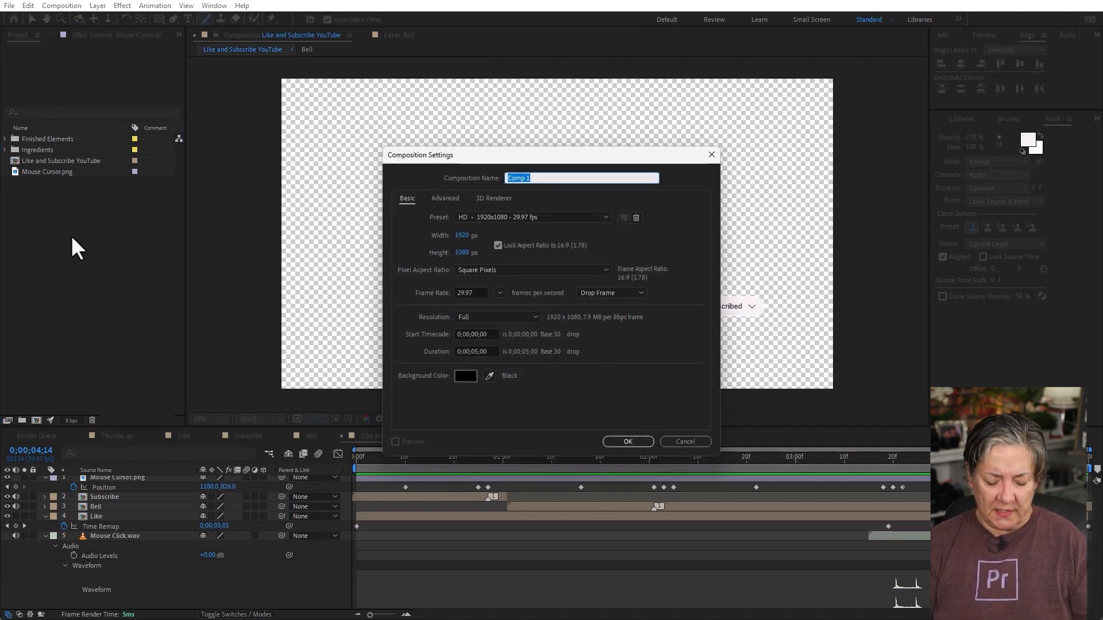
{"action": "key", "text": "Return"}
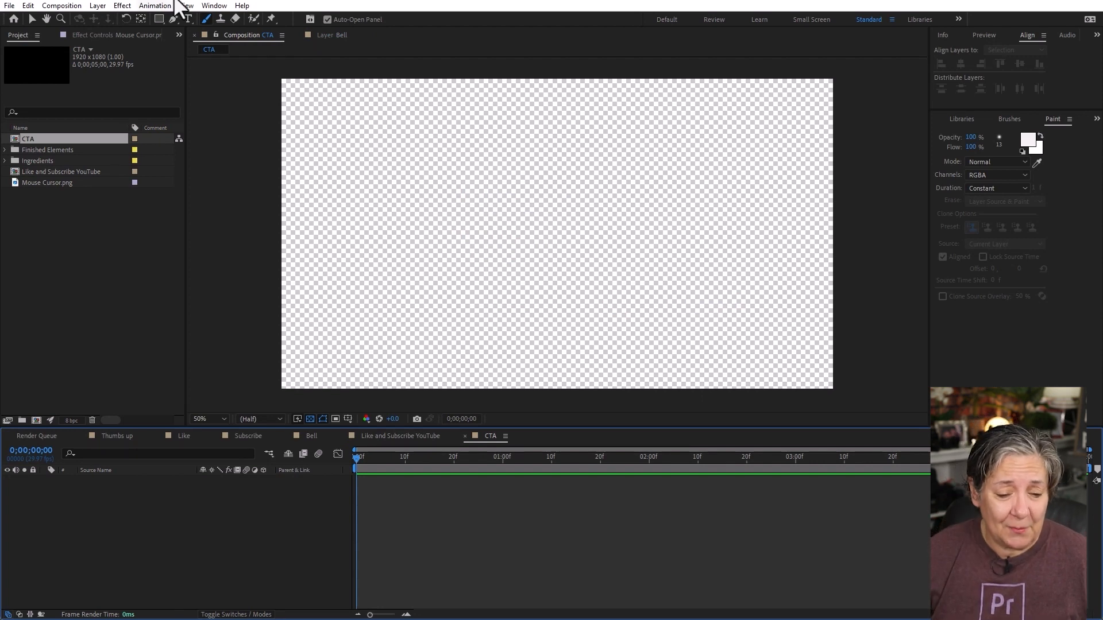
{"action": "left_click", "coordinate": [310, 418]}
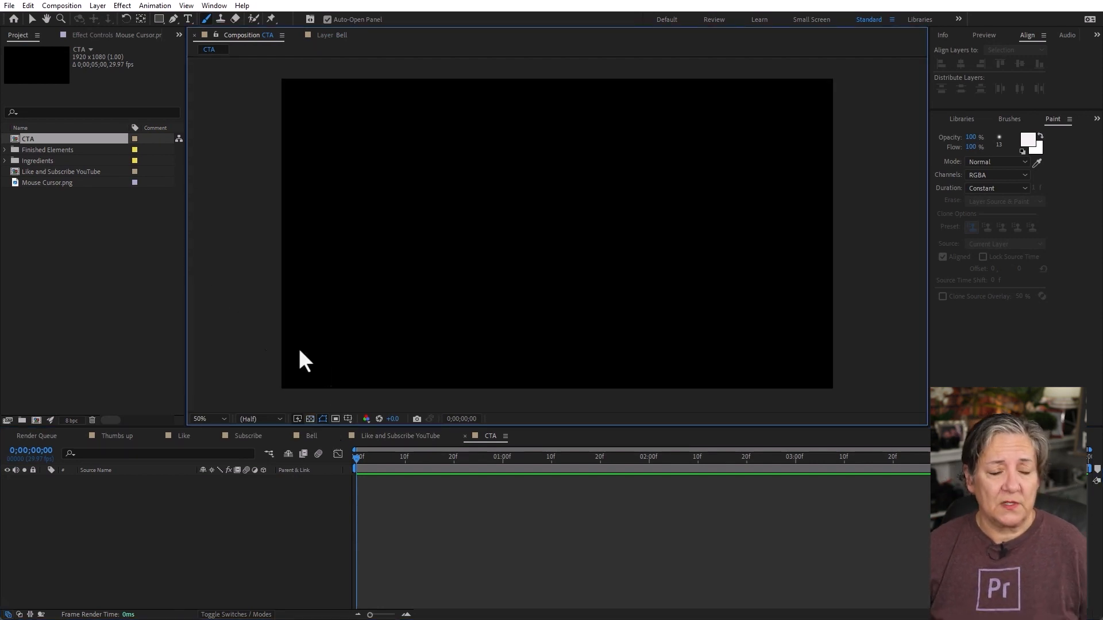
Draw a straight horizontal line across the lower middle of the frame with the Pen tool and set its stroke color to FF0000.
{"action": "key", "text": "g"}
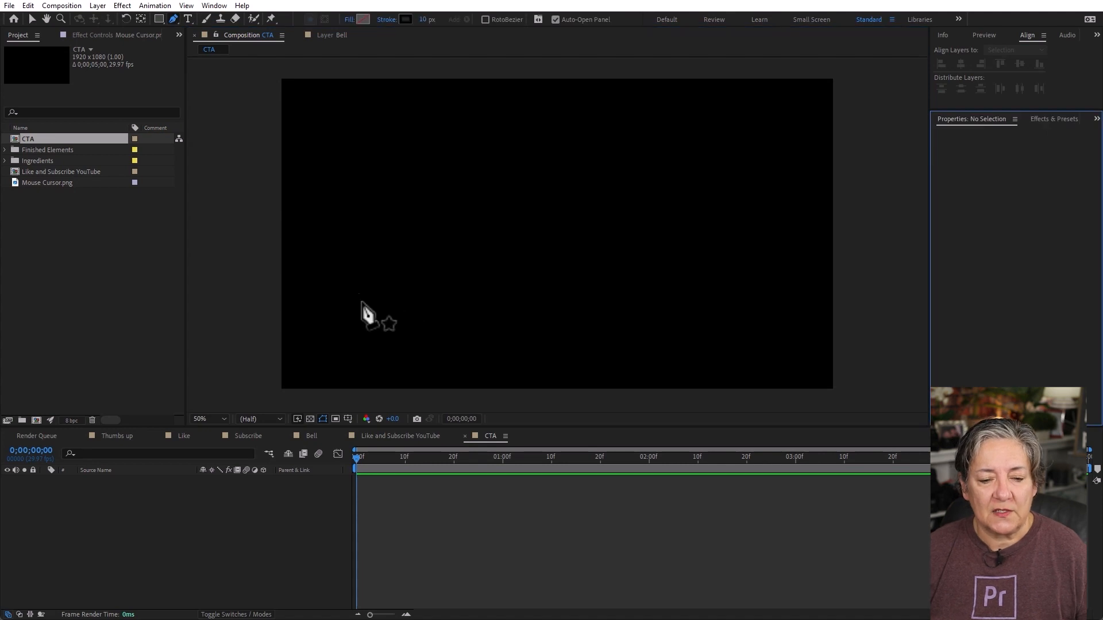
{"action": "left_click", "coordinate": [361, 292]}
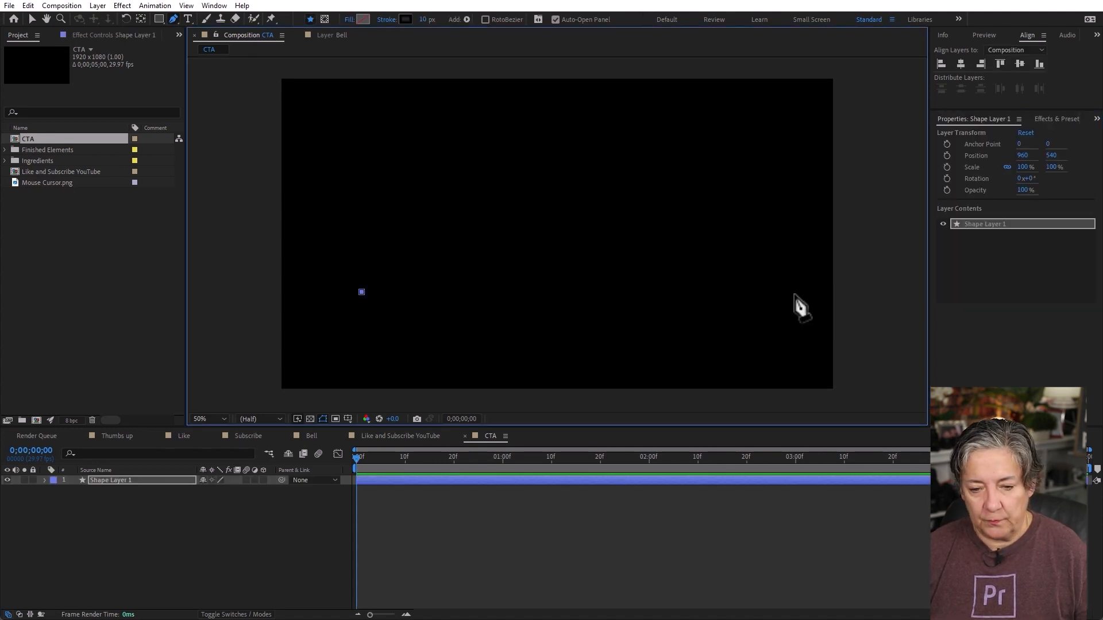
{"action": "left_click", "coordinate": [774, 292]}
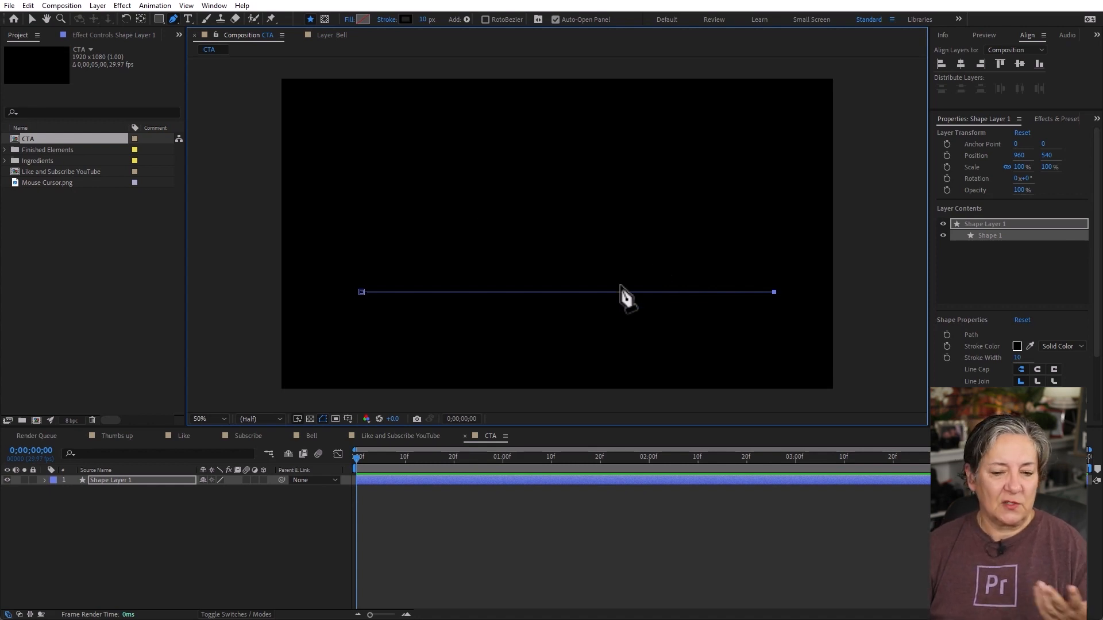
{"action": "left_click", "coordinate": [405, 19]}
{"action": "left_click", "coordinate": [512, 360]}
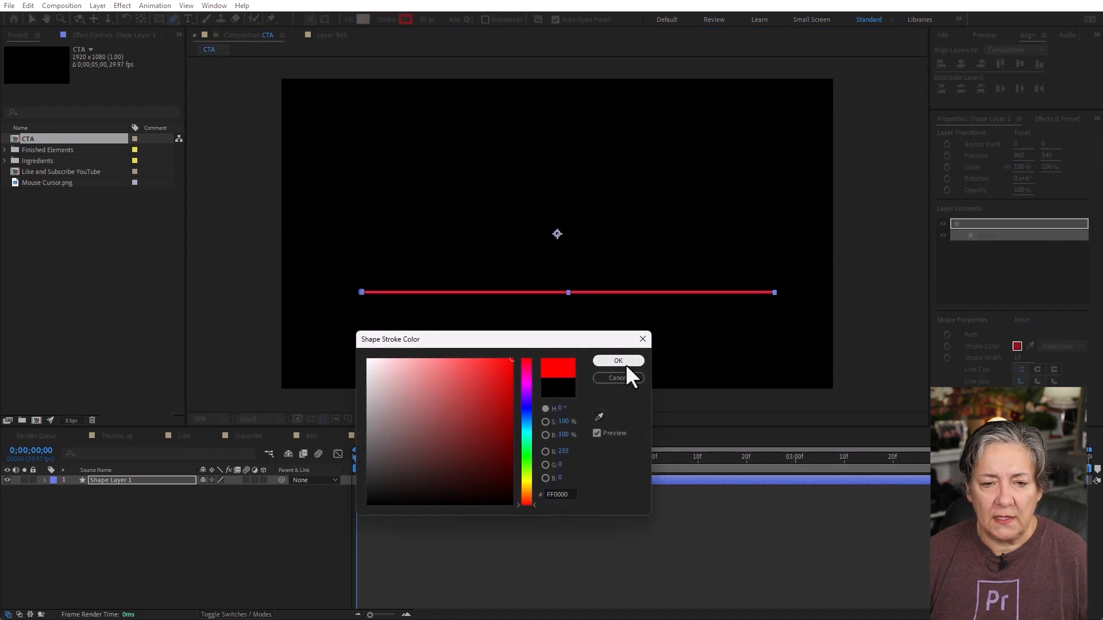
{"action": "left_click", "coordinate": [618, 362]}
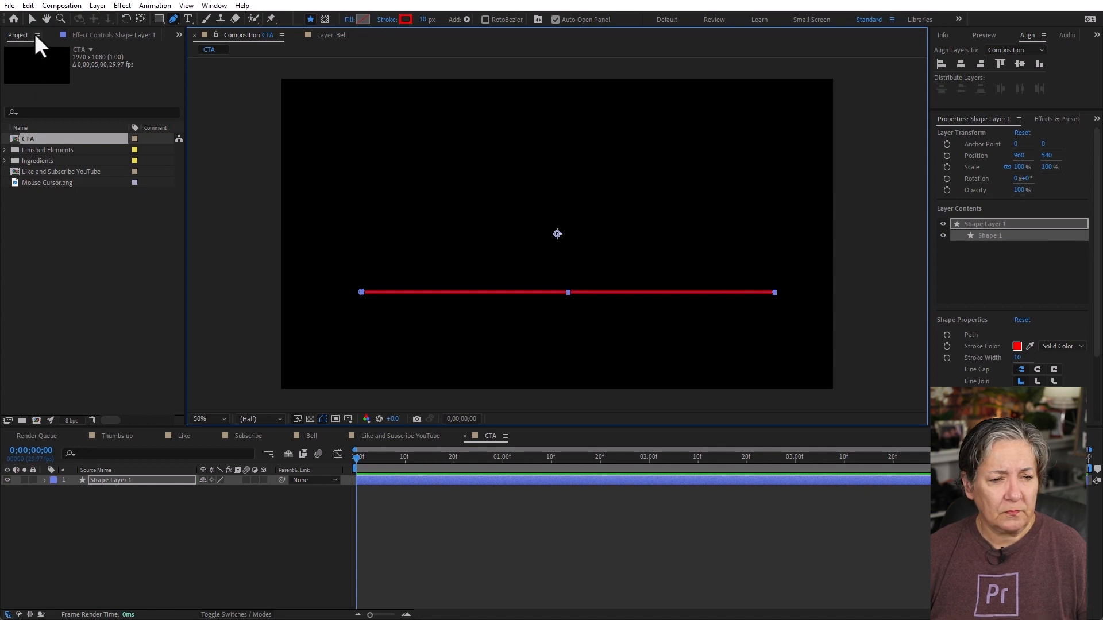
Move the red line layer's anchor point onto the line's midpoint with the Pan Behind tool.
{"action": "left_click", "coordinate": [141, 19]}
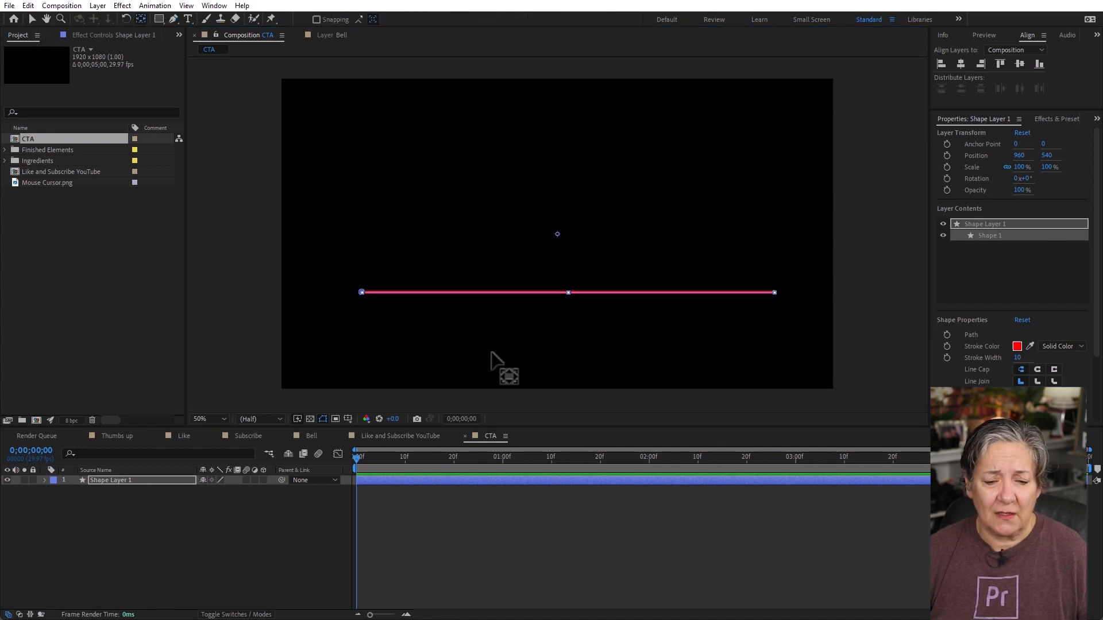
{"action": "left_click", "coordinate": [500, 525]}
{"action": "left_click", "coordinate": [491, 480]}
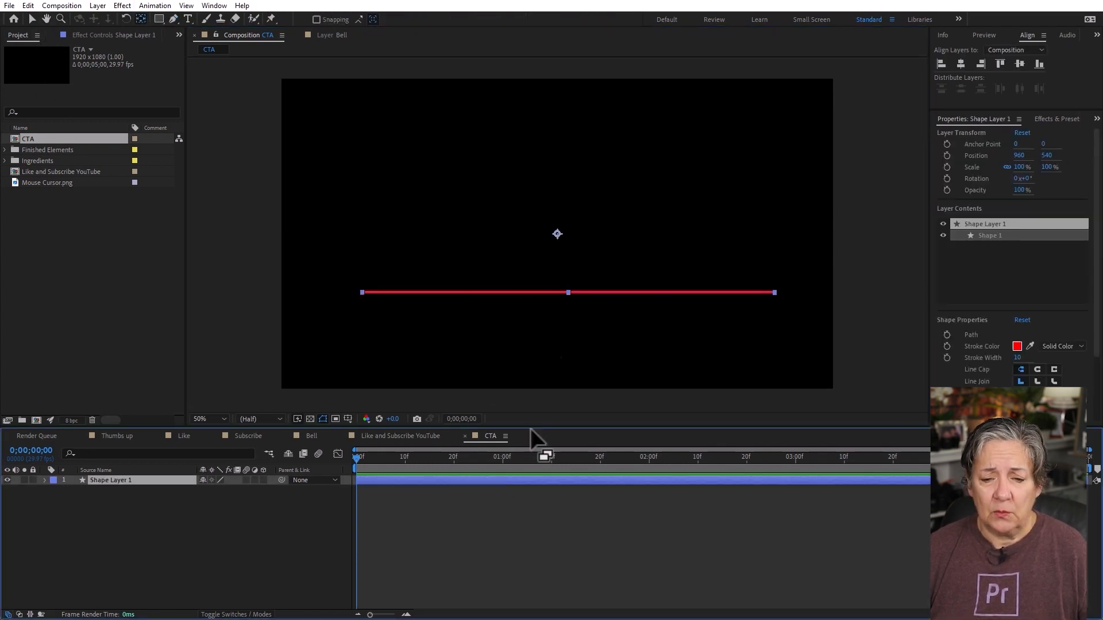
{"action": "left_click_drag", "start_coordinate": [558, 234], "coordinate": [569, 293]}
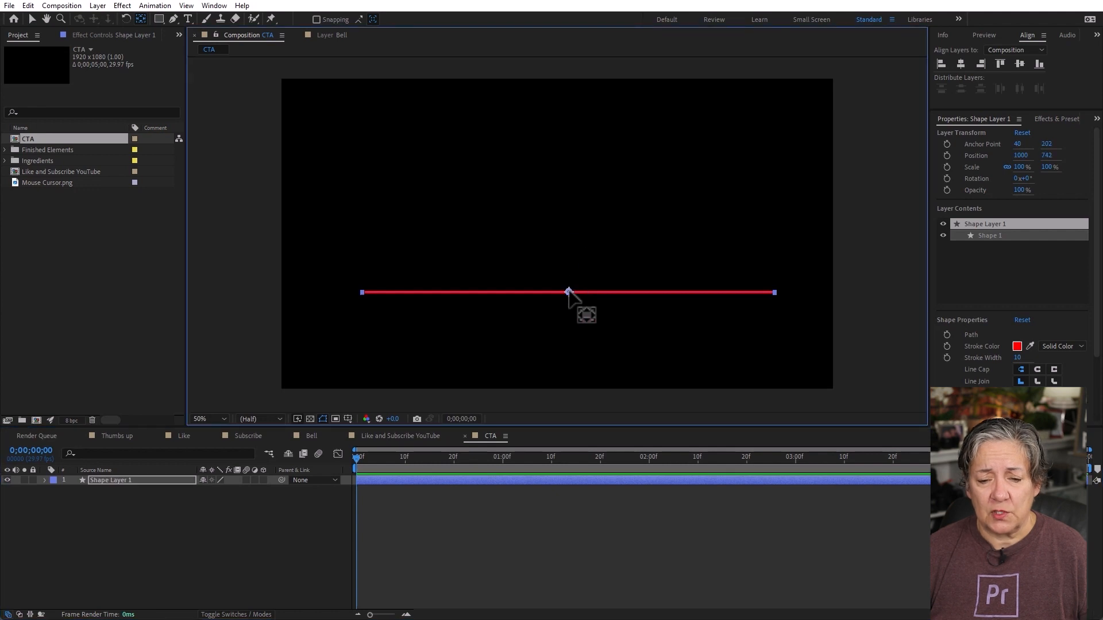
{"action": "left_click", "coordinate": [470, 516]}
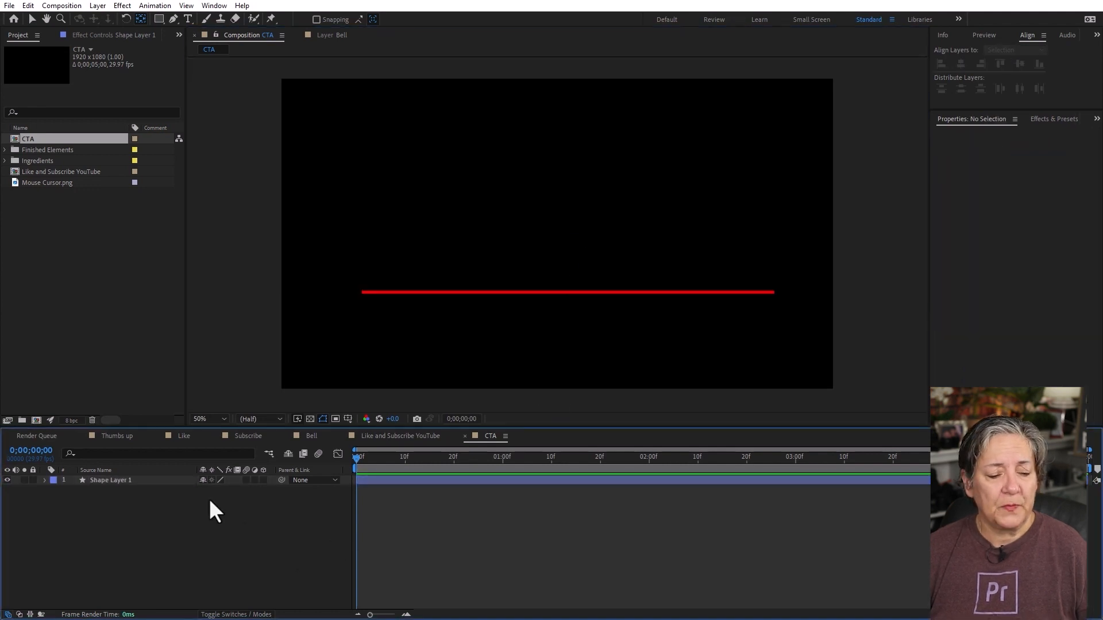
Rename the red line's shape layer as Line.
{"action": "left_click", "coordinate": [136, 479]}
{"action": "key", "text": "Return"}
{"action": "type", "text": "Line"}
{"action": "key", "text": "Return"}
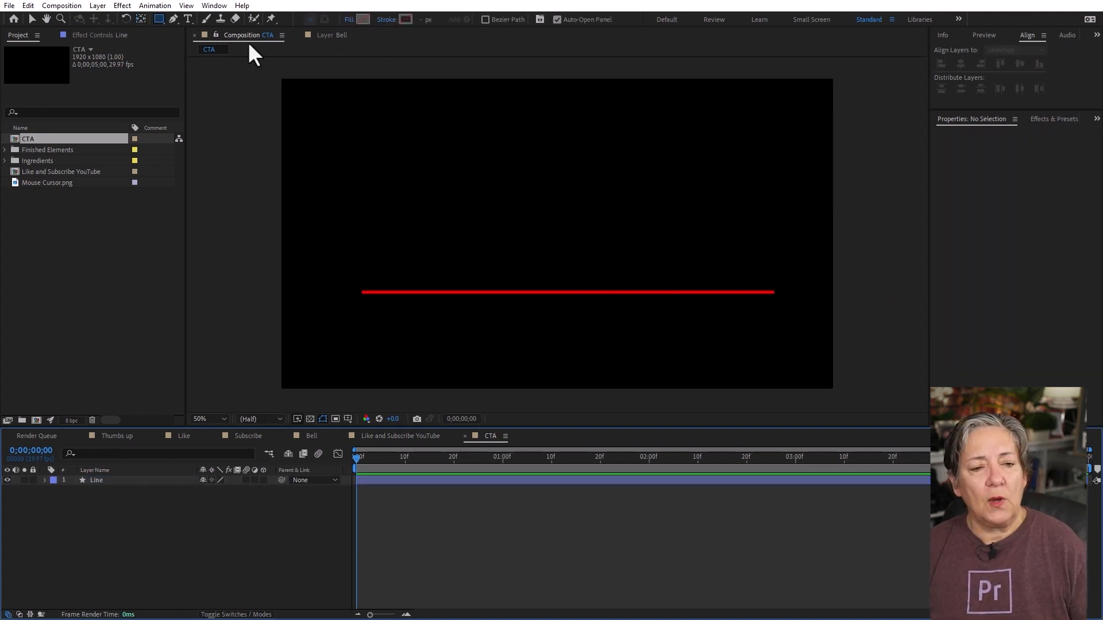
Set the shape stroke to None and the shape fill to Solid Color for the Rectangle tool.
{"action": "left_click", "coordinate": [386, 20]}
{"action": "left_click", "coordinate": [525, 333]}
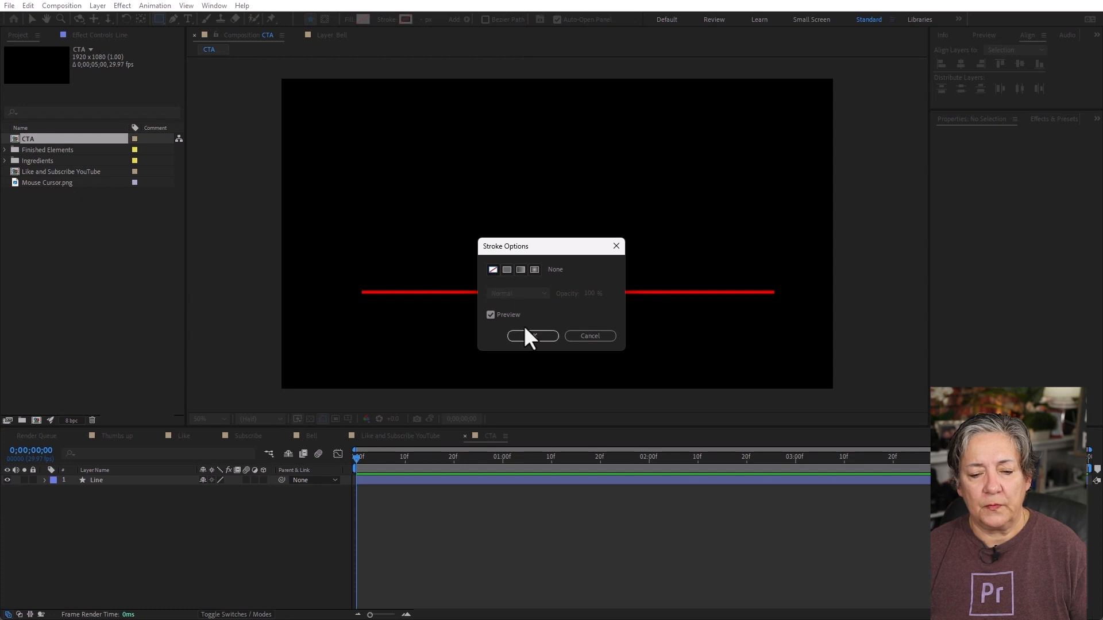
{"action": "left_click", "coordinate": [348, 20]}
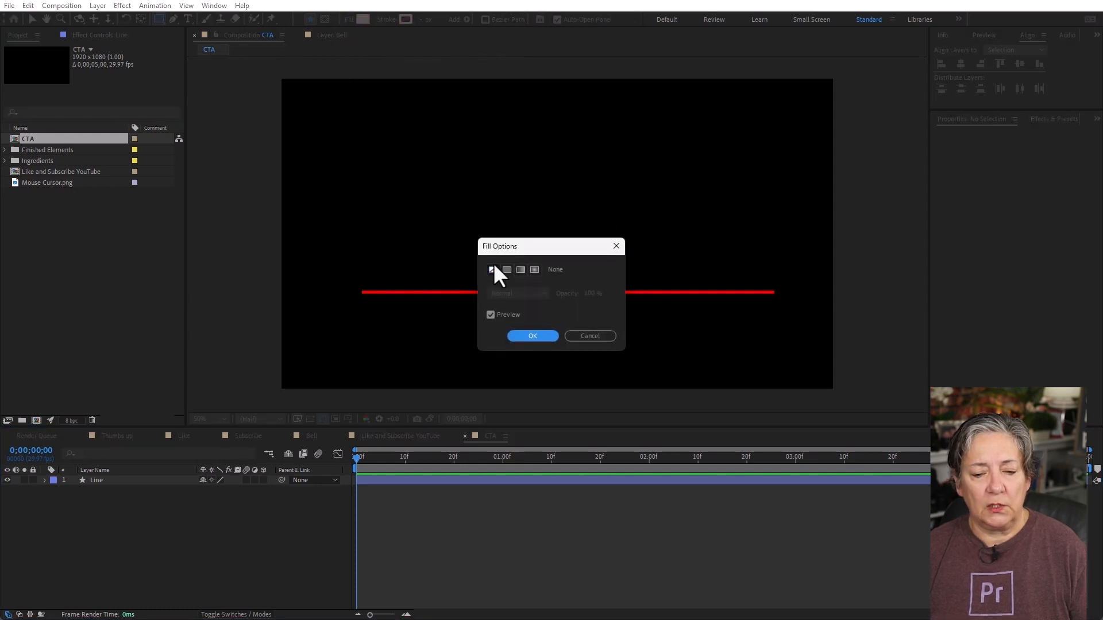
{"action": "left_click", "coordinate": [506, 270]}
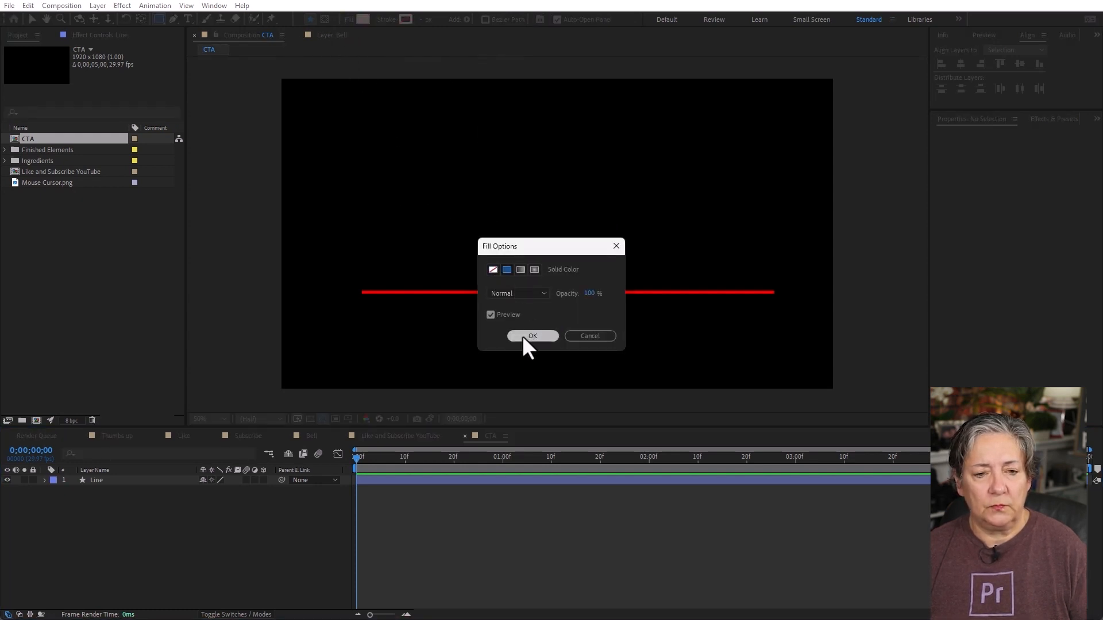
{"action": "left_click", "coordinate": [524, 335]}
Choose yellow FFF600 as the fill and draw a rectangle about 434 x 138 px just above the red line's left end.
{"action": "left_click", "coordinate": [362, 20]}
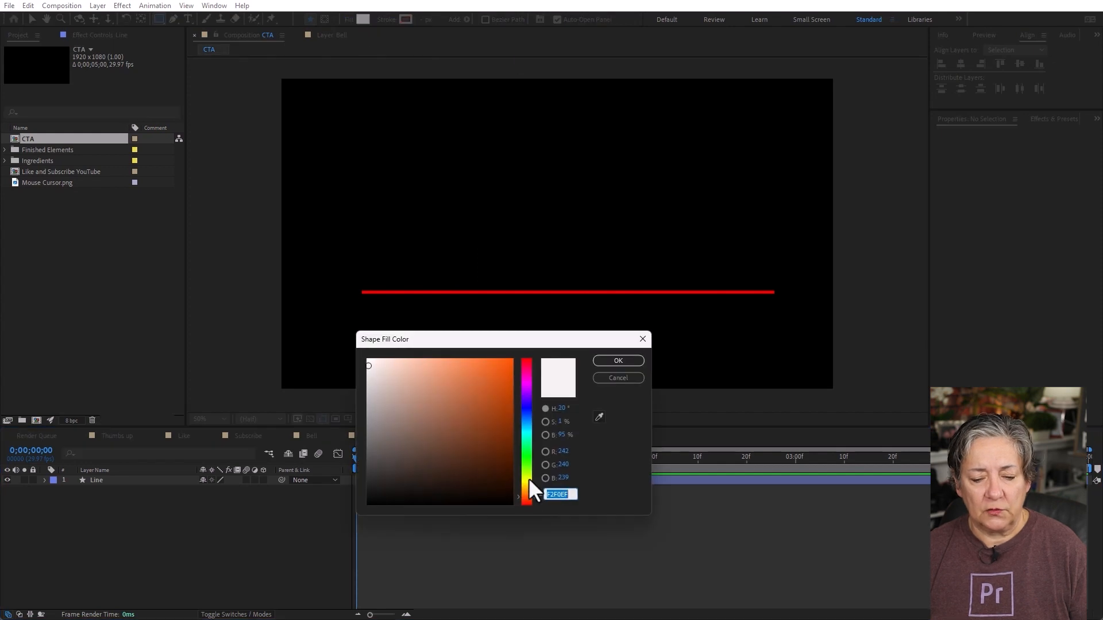
{"action": "left_click_drag", "start_coordinate": [533, 492], "coordinate": [528, 483]}
{"action": "left_click_drag", "start_coordinate": [505, 424], "coordinate": [519, 330]}
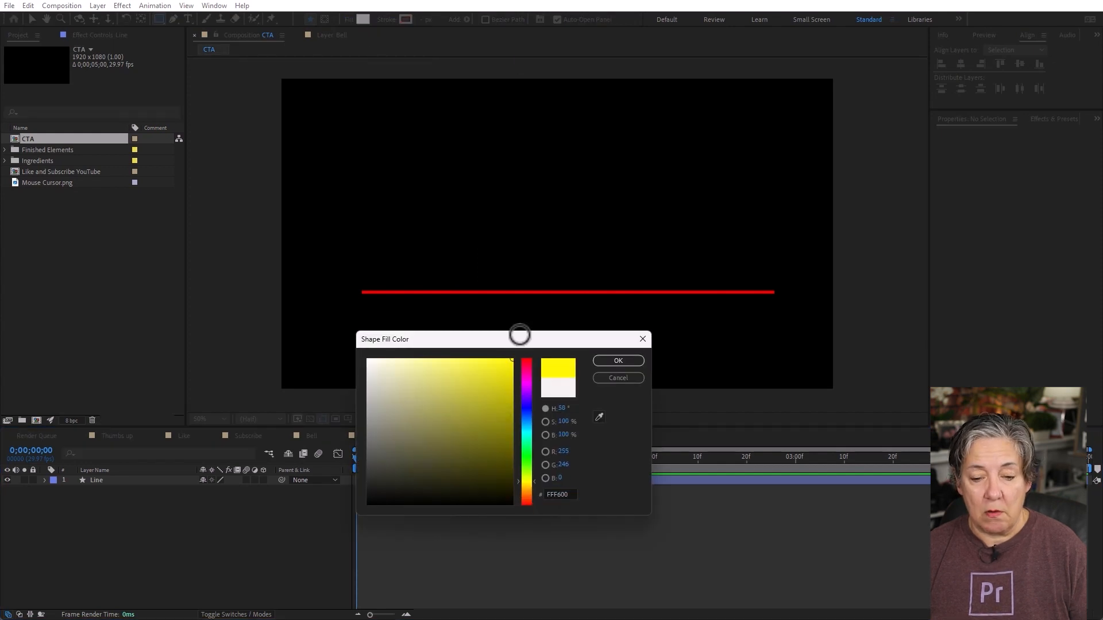
{"action": "left_click", "coordinate": [620, 363]}
{"action": "left_click", "coordinate": [374, 250]}
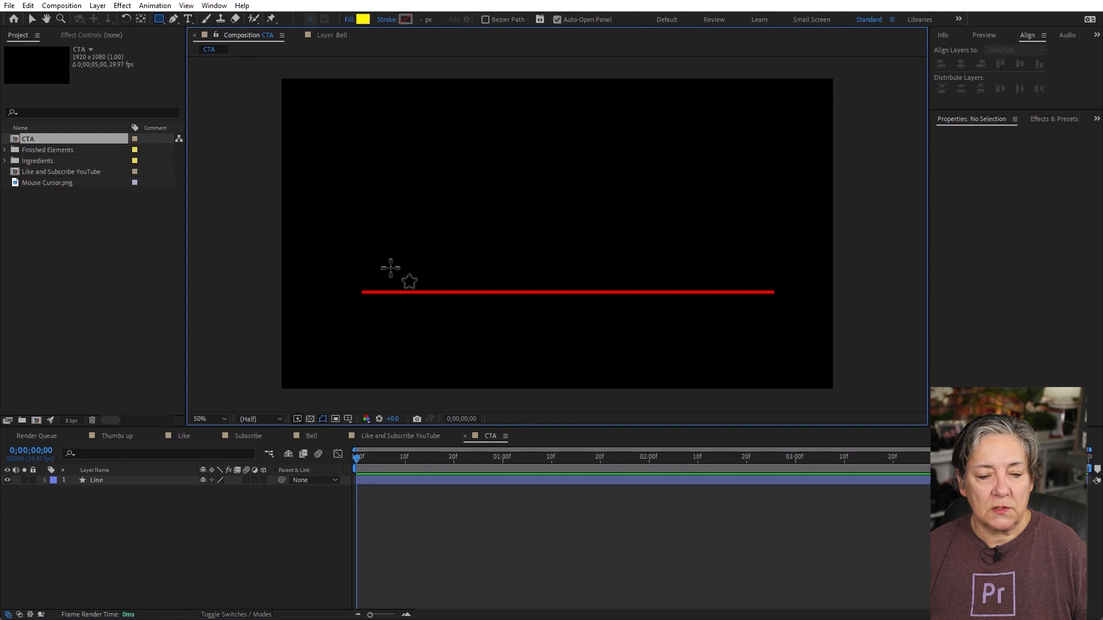
{"action": "mouse_move", "coordinate": [363, 250]}
{"action": "left_mouse_down"}
{"action": "mouse_move", "coordinate": [371, 263]}
{"action": "mouse_move", "coordinate": [463, 284]}
{"action": "mouse_move", "coordinate": [462, 350]}
{"action": "mouse_move", "coordinate": [461, 285]}
{"action": "mouse_move", "coordinate": [487, 290]}
{"action": "left_mouse_up"}
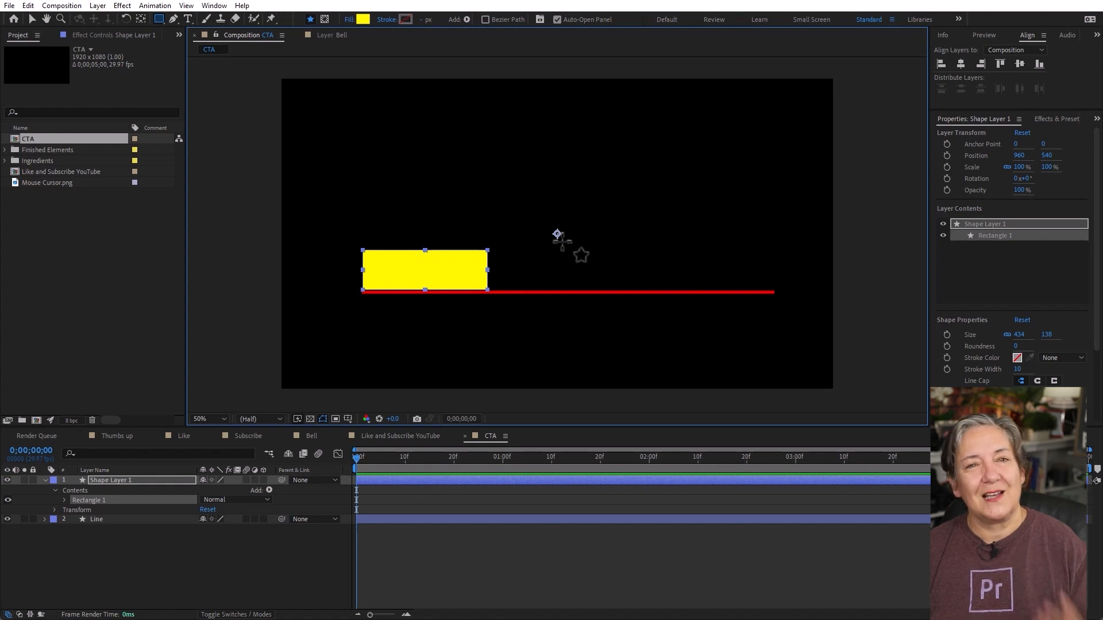
Enable Center Anchor Point in New Shape Layers in the General preferences.
{"action": "left_click", "coordinate": [61, 6]}
{"action": "left_click", "coordinate": [28, 6]}
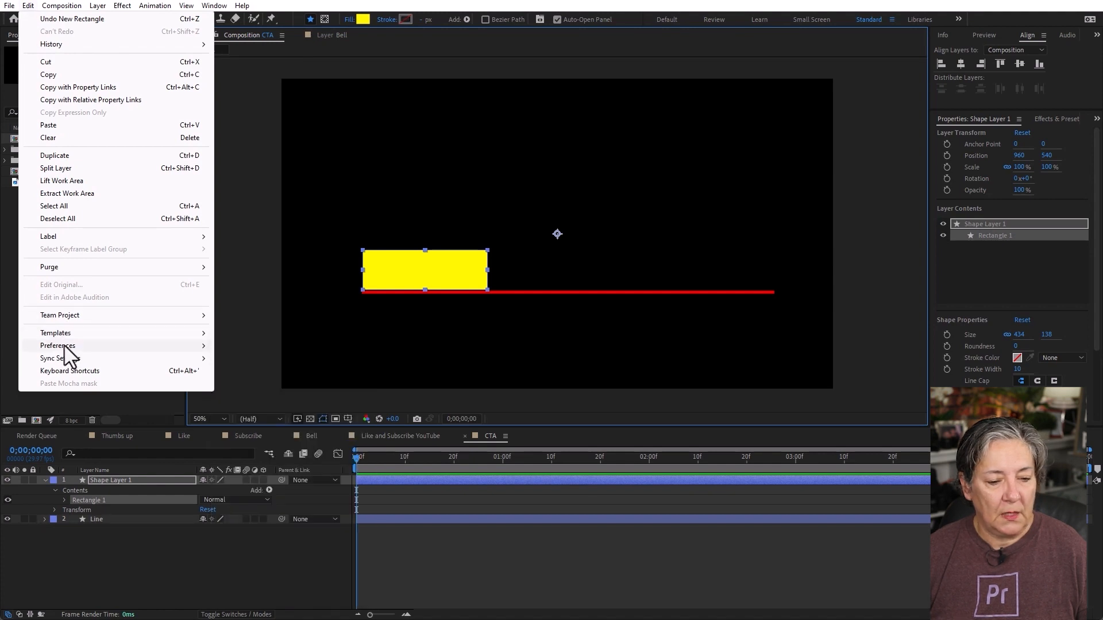
{"action": "mouse_move", "coordinate": [64, 344]}
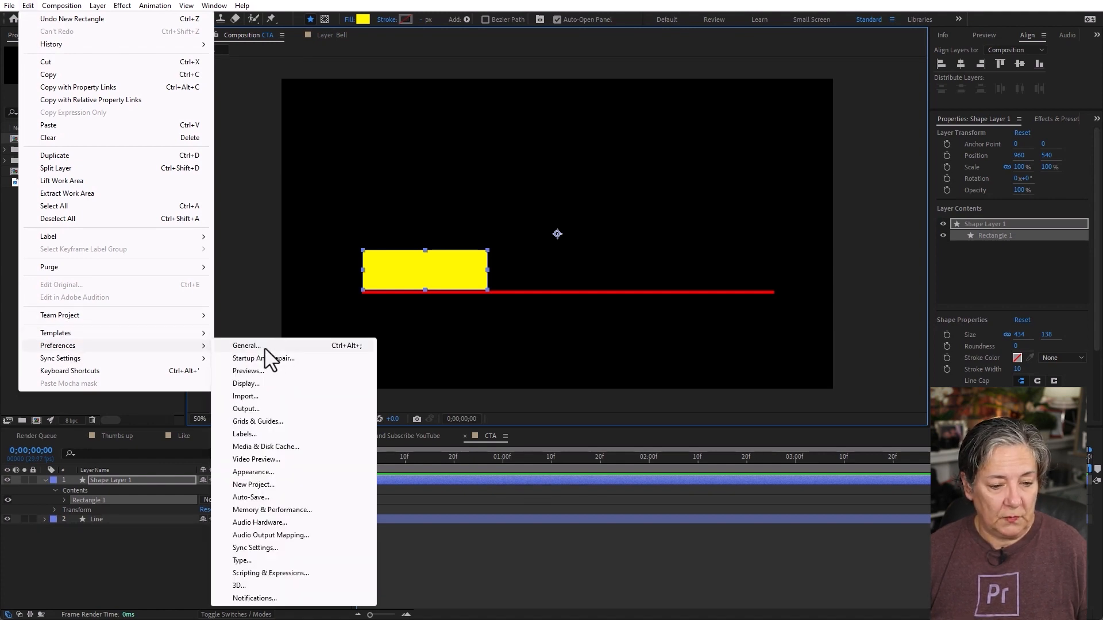
{"action": "left_click", "coordinate": [264, 345]}
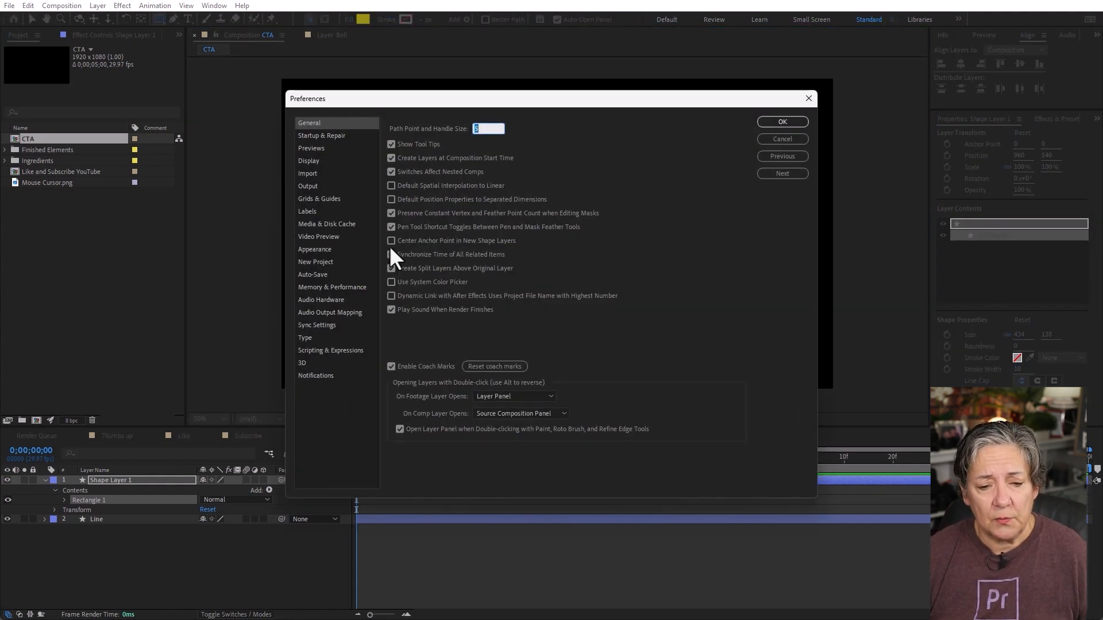
{"action": "left_click", "coordinate": [392, 240]}
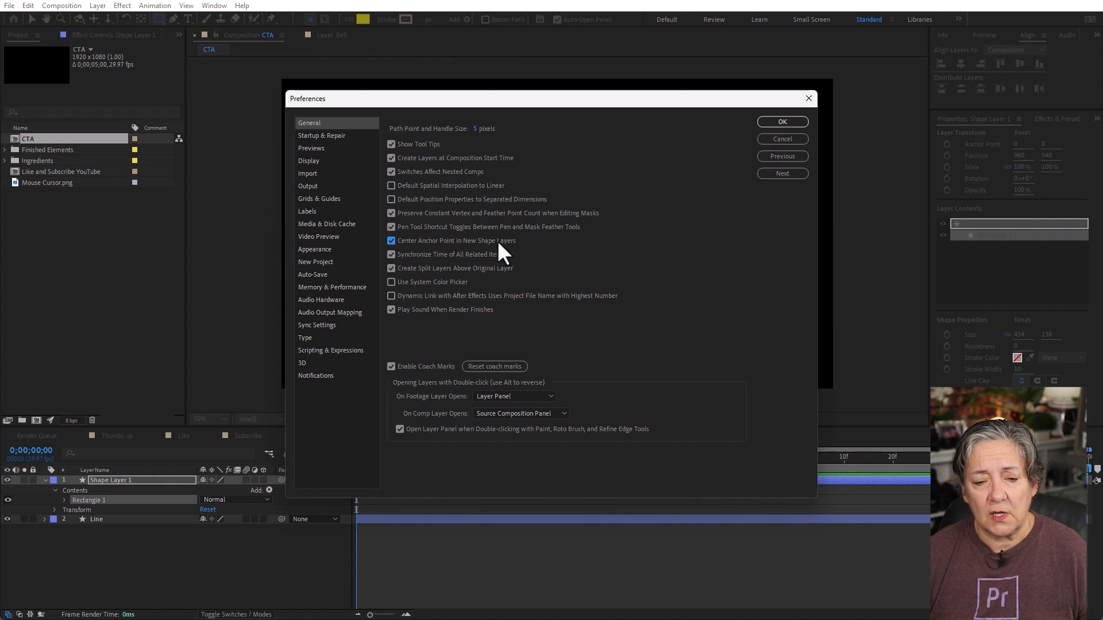
{"action": "left_click", "coordinate": [782, 122]}
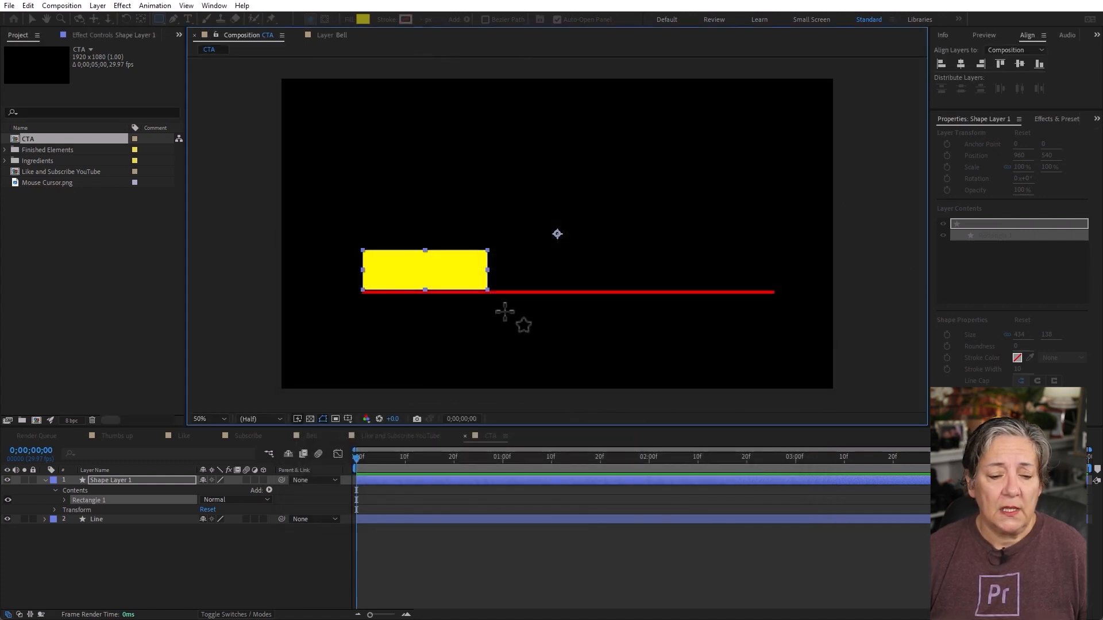
Center the yellow rectangle layer's anchor point on its shape and nudge the rectangle down against the red line.
{"action": "left_click", "coordinate": [123, 480]}
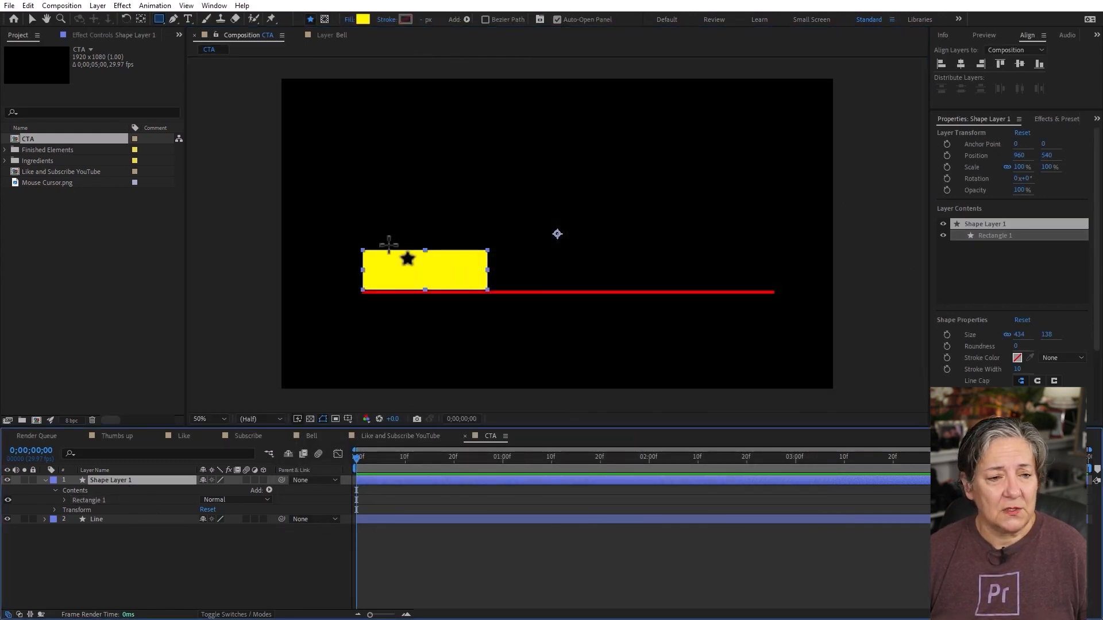
{"action": "left_click", "coordinate": [32, 17]}
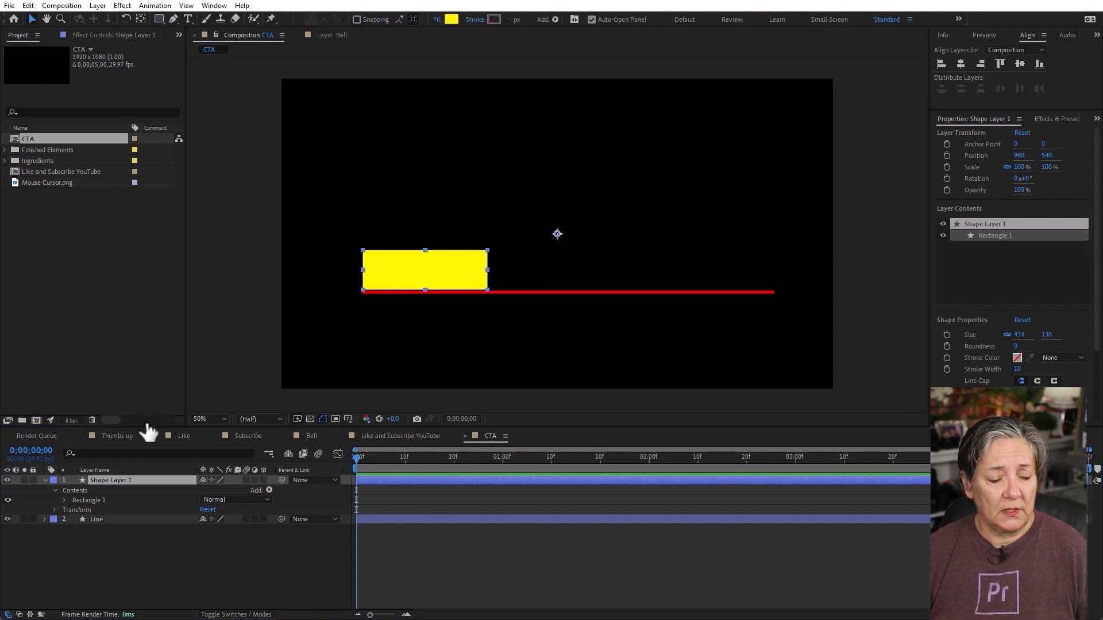
{"action": "double_click", "coordinate": [140, 19], "text": "ctrl"}
{"action": "left_click", "coordinate": [505, 571]}
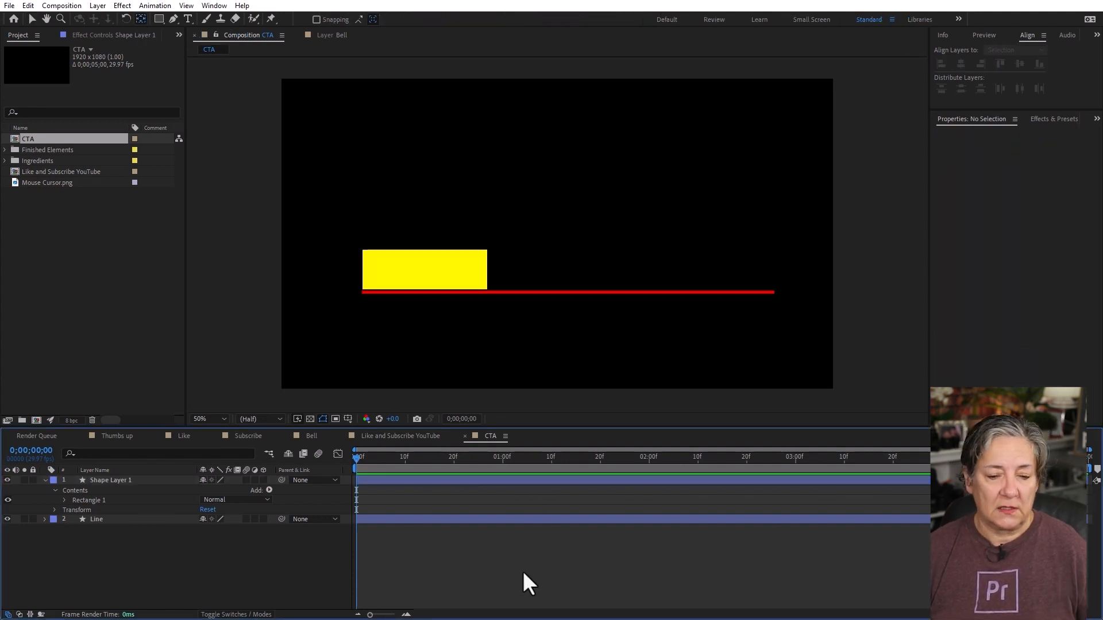
{"action": "left_click", "coordinate": [438, 267]}
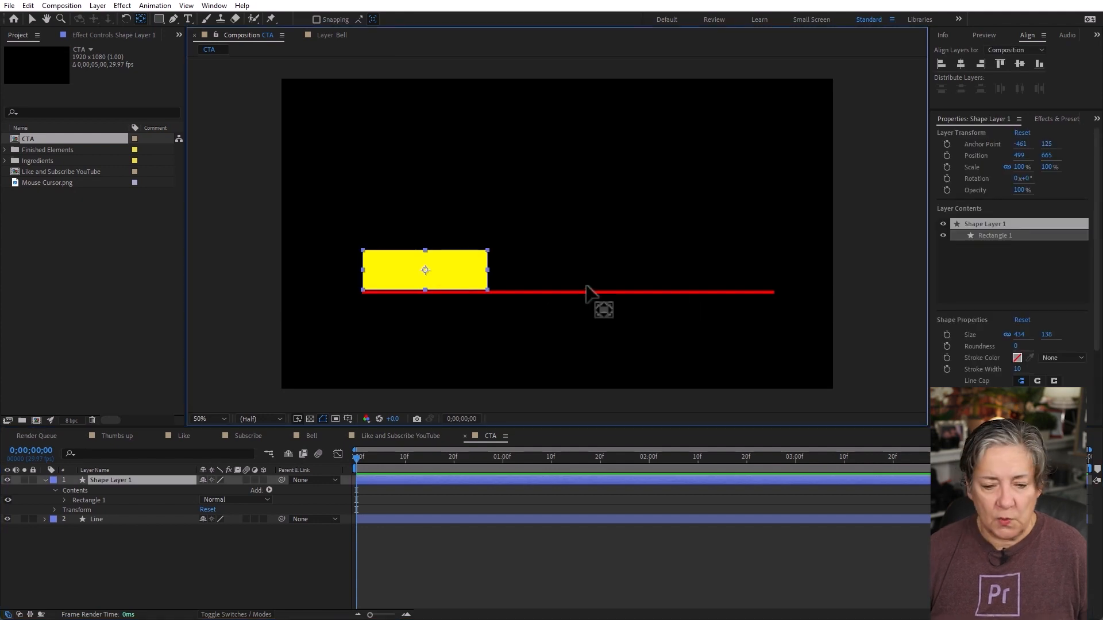
{"action": "key", "text": "Down"}
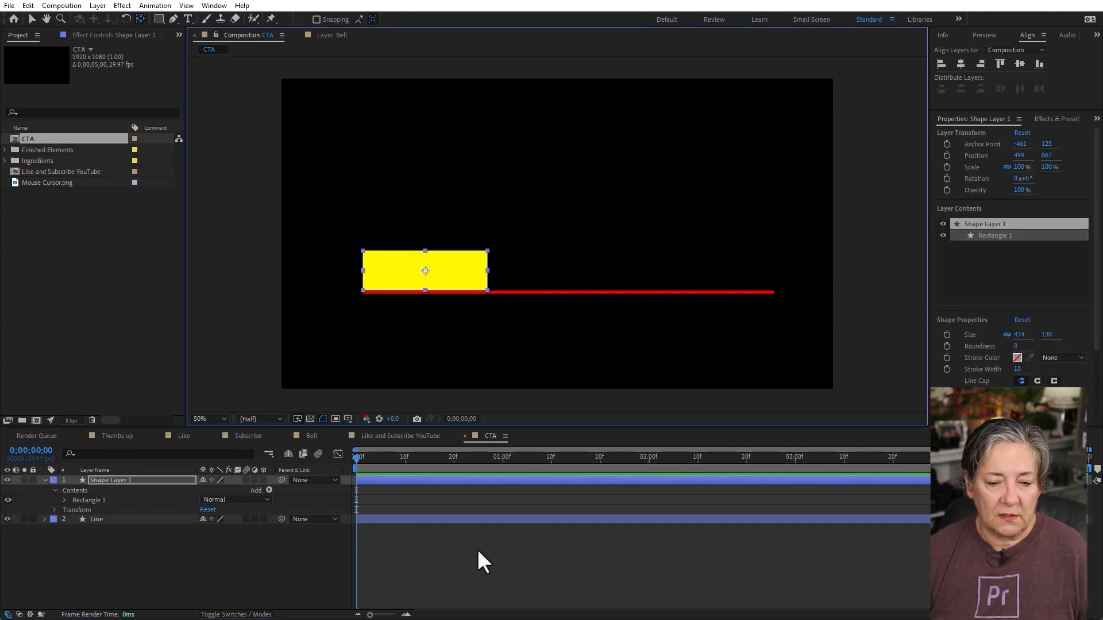
{"action": "left_click", "coordinate": [445, 587]}
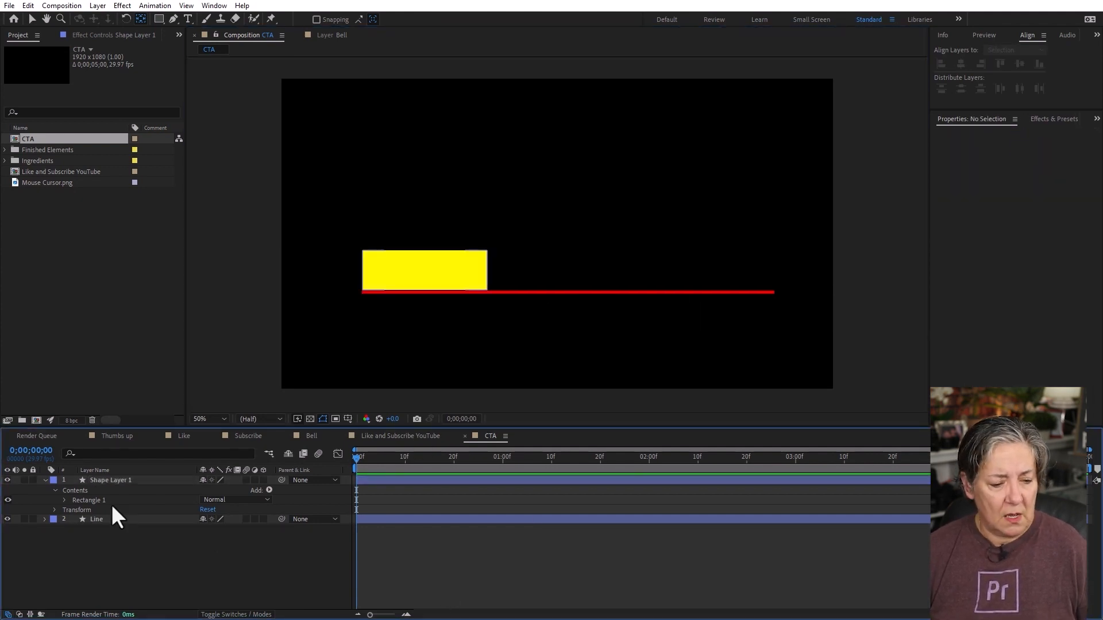
Rename the yellow rectangle's shape layer as Yellow Box 1.
{"action": "left_click", "coordinate": [117, 480]}
{"action": "key", "text": "Return"}
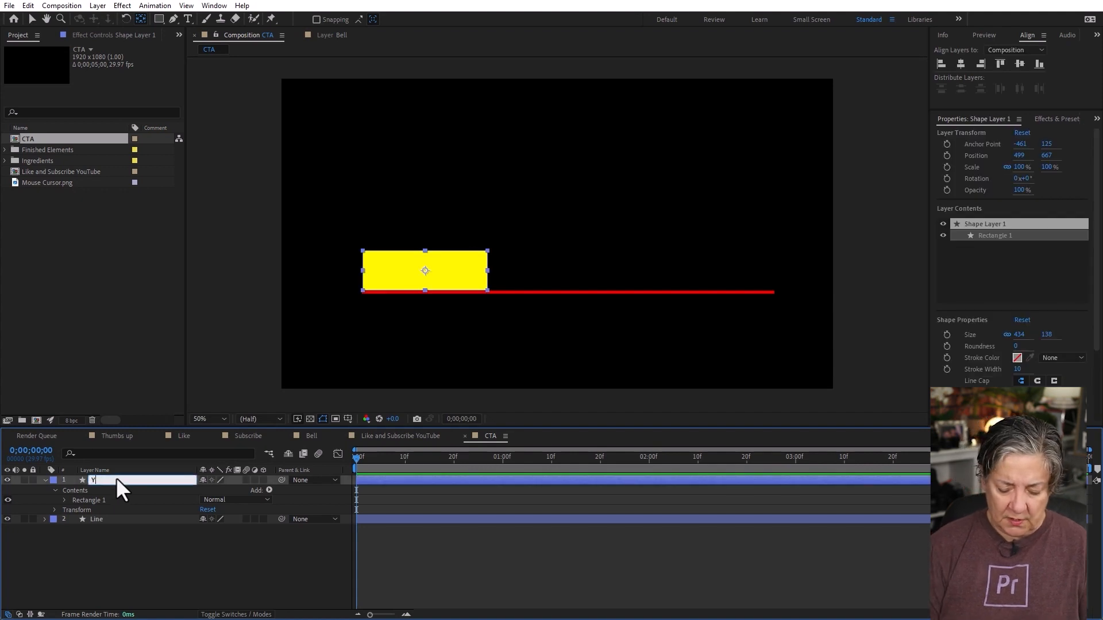
{"action": "type", "text": "Yellow Bix 1"}
{"action": "key", "text": "Return"}
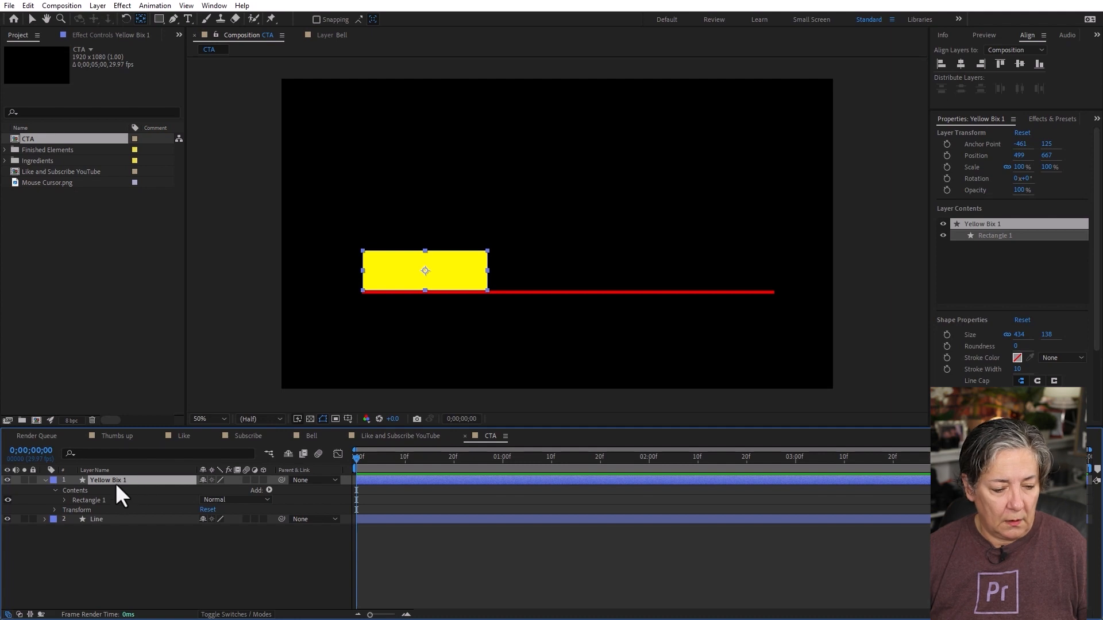
{"action": "key", "text": "Return"}
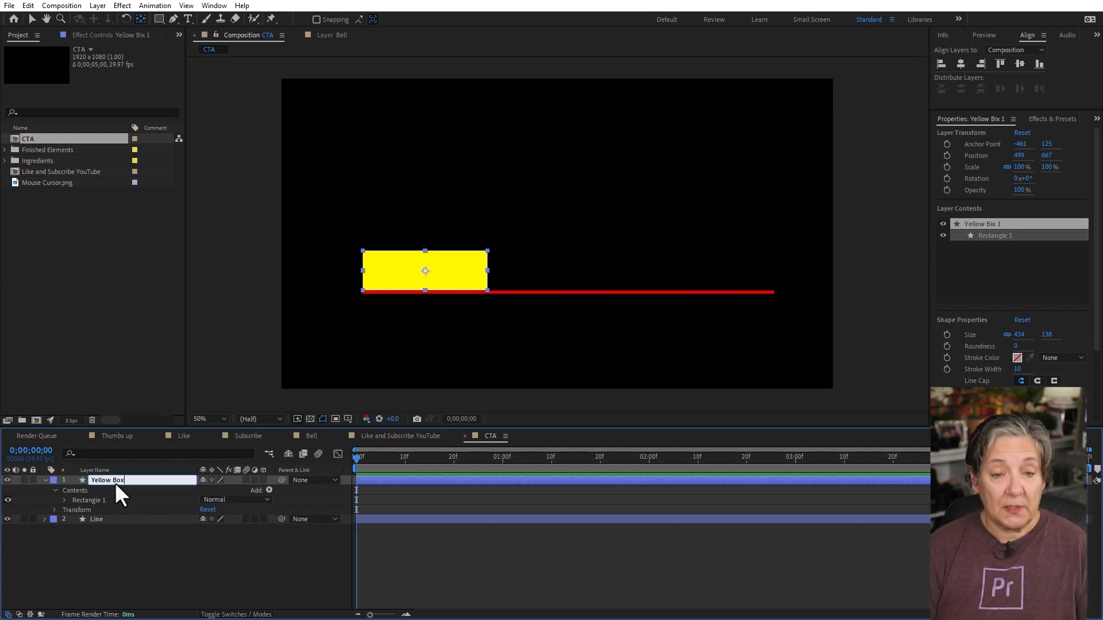
{"action": "type", "text": "Yellow Box 1"}
{"action": "key", "text": "Return"}
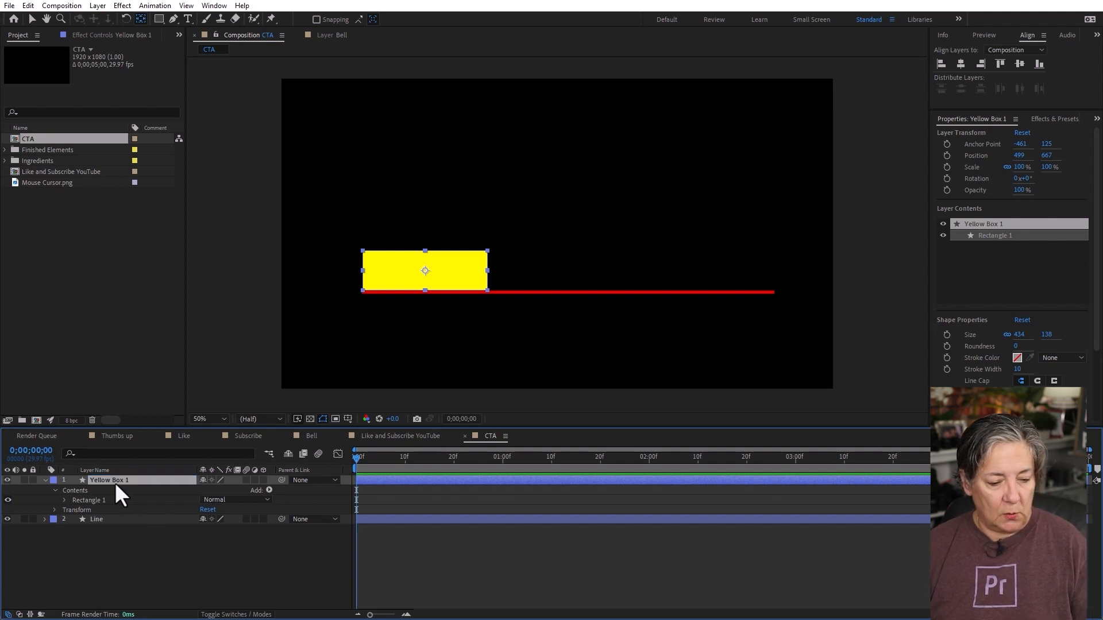
Duplicate Yellow Box 1 and place the copy just below the red line near its right end, at about 1407, 819.
{"action": "key", "text": "ctrl+d"}
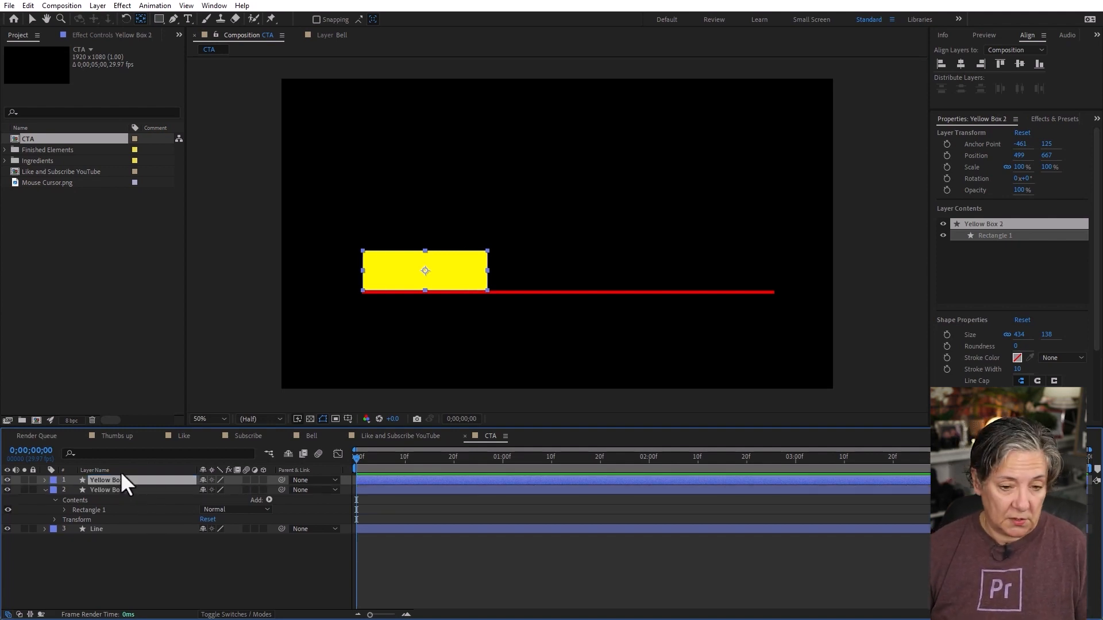
{"action": "left_click", "coordinate": [32, 19]}
{"action": "left_click_drag", "start_coordinate": [470, 268], "coordinate": [721, 308]}
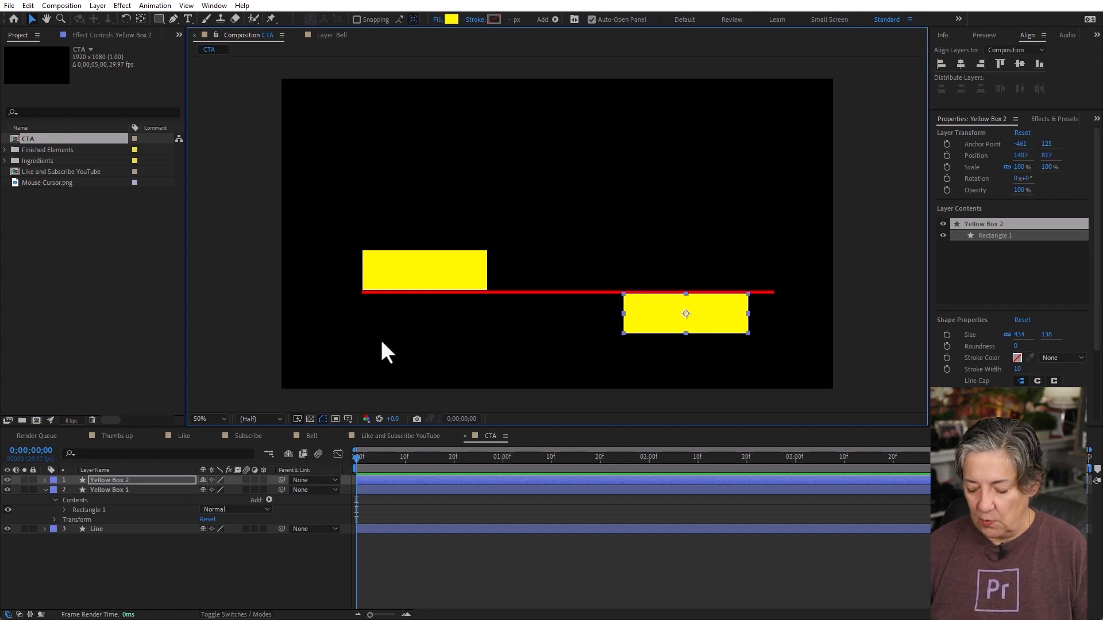
{"action": "key", "text": "Down"}
{"action": "key", "text": "Down"}
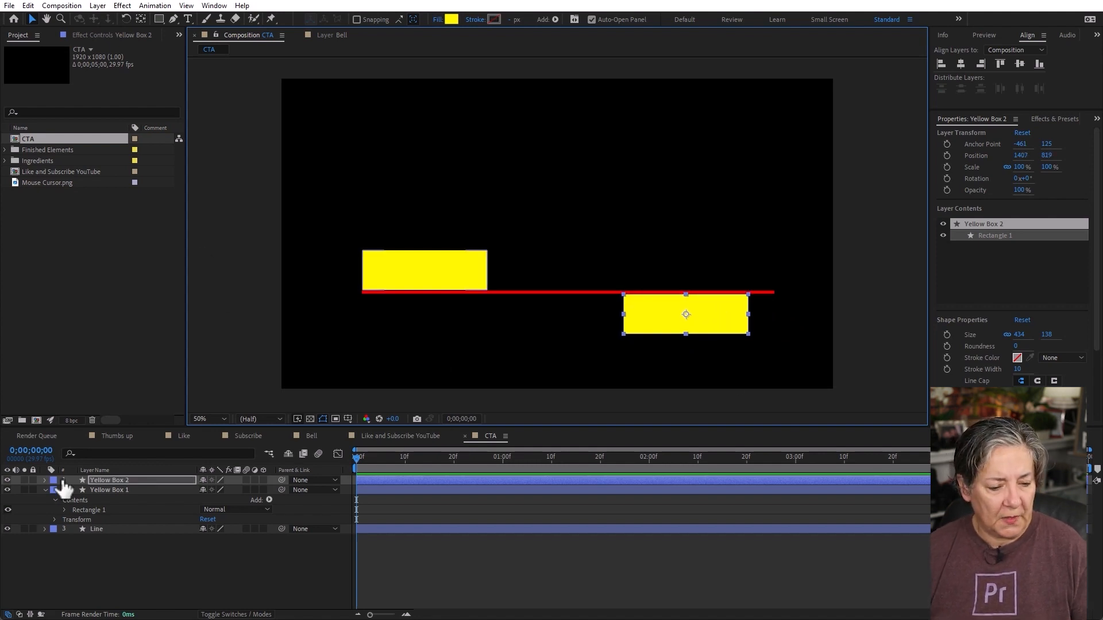
Unlink the scale proportions of Yellow Box 2 and widen it to 140% horizontally, keeping 100% vertically.
{"action": "left_click", "coordinate": [115, 480]}
{"action": "key", "text": "s"}
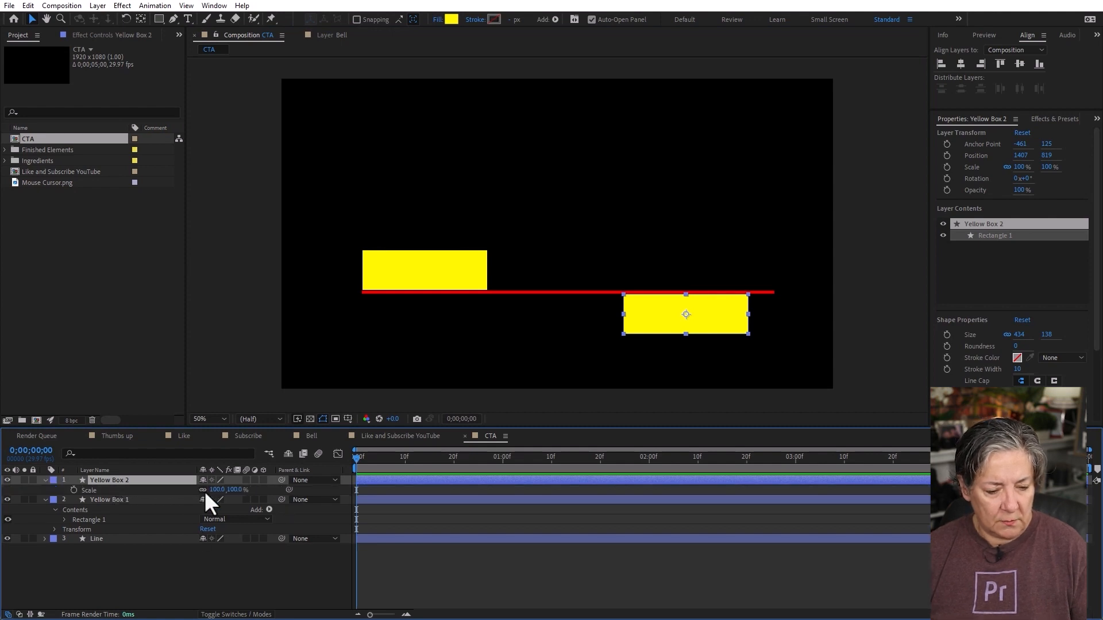
{"action": "left_click_drag", "start_coordinate": [214, 491], "coordinate": [236, 491]}
{"action": "left_click", "coordinate": [507, 591]}
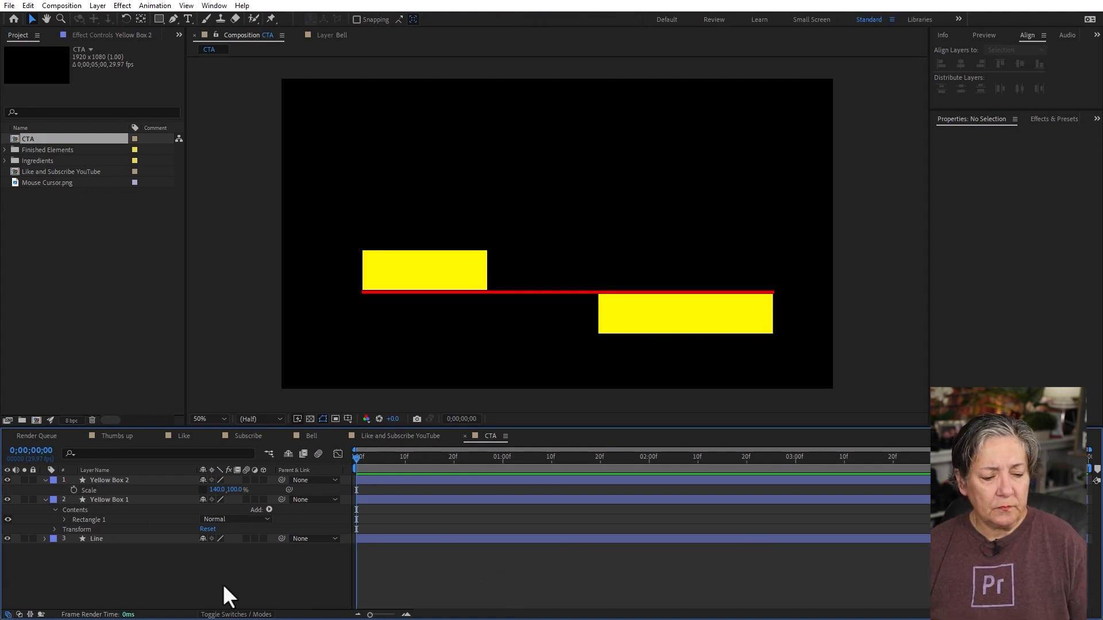
Add the text QUESTIONS on the upper yellow box and set its font to Verdana Bold.
{"action": "left_click", "coordinate": [188, 19]}
{"action": "left_click", "coordinate": [381, 268]}
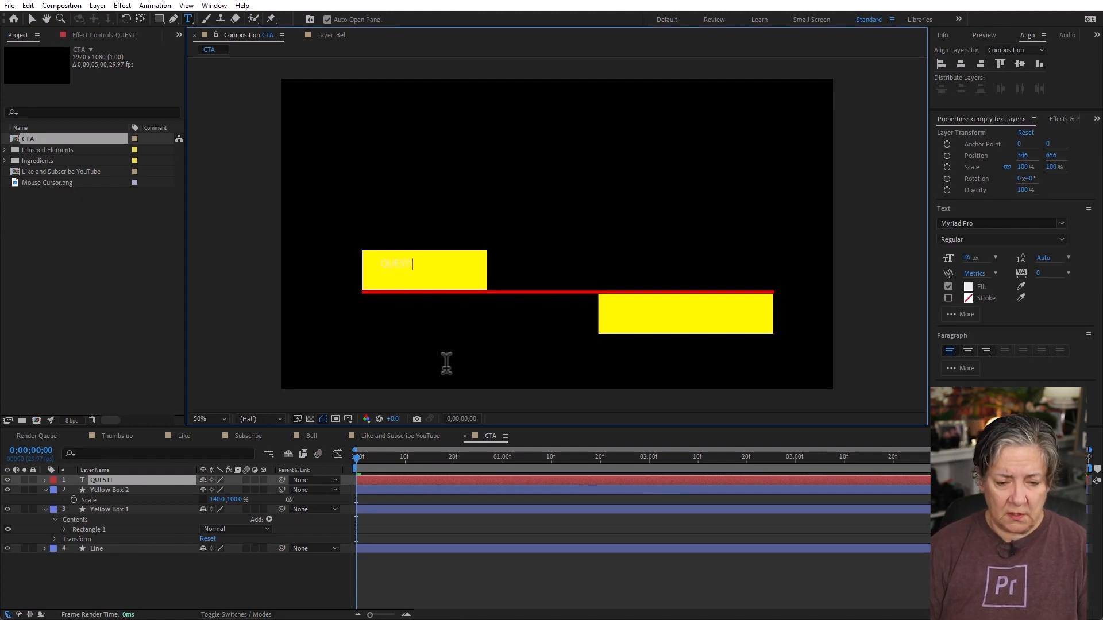
{"action": "type", "text": "ONS"}
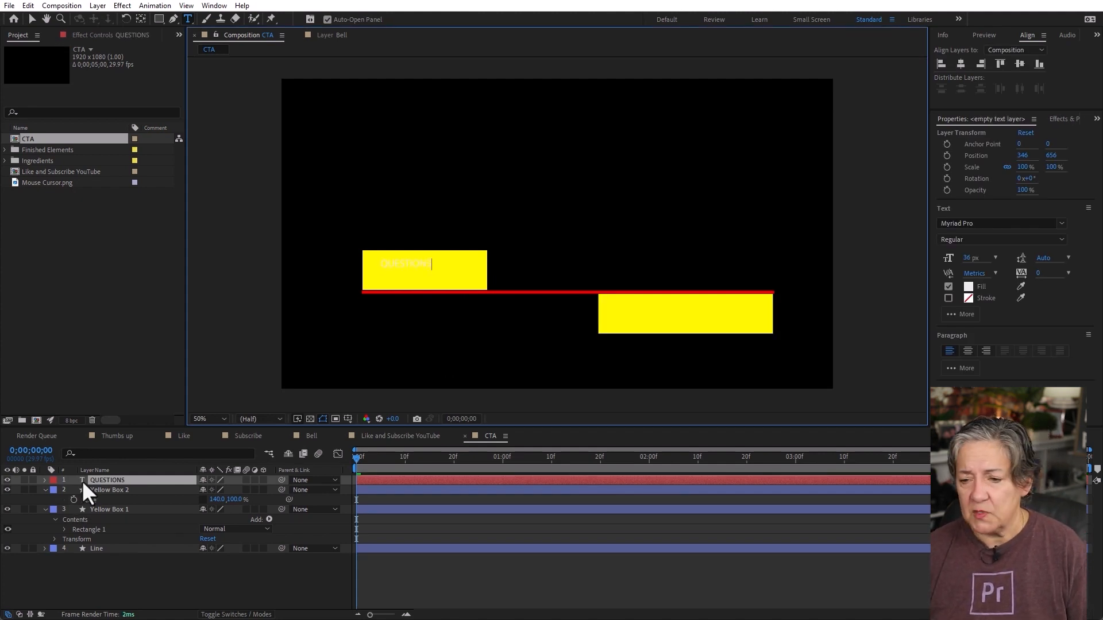
{"action": "key", "text": "ctrl+a"}
{"action": "left_click", "coordinate": [986, 219]}
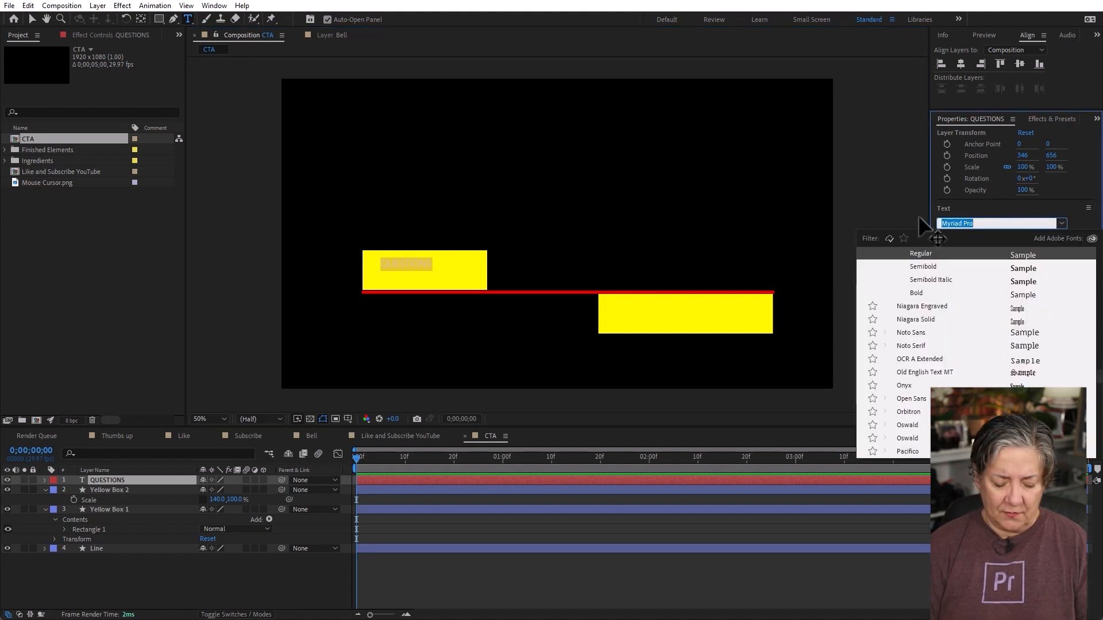
{"action": "type", "text": "verdana"}
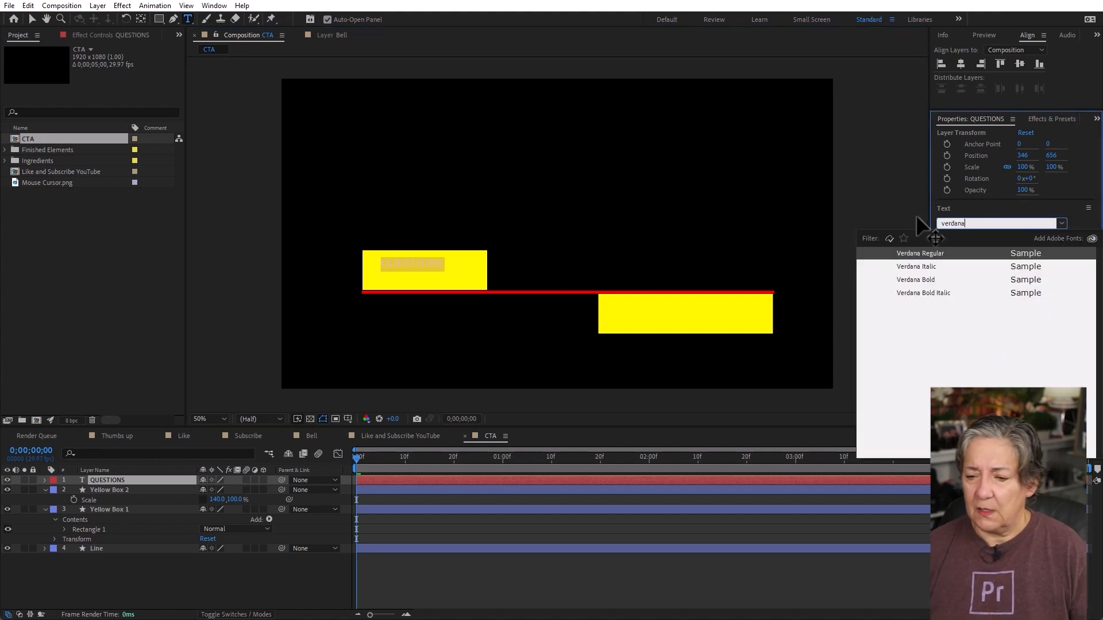
{"action": "left_click", "coordinate": [924, 280]}
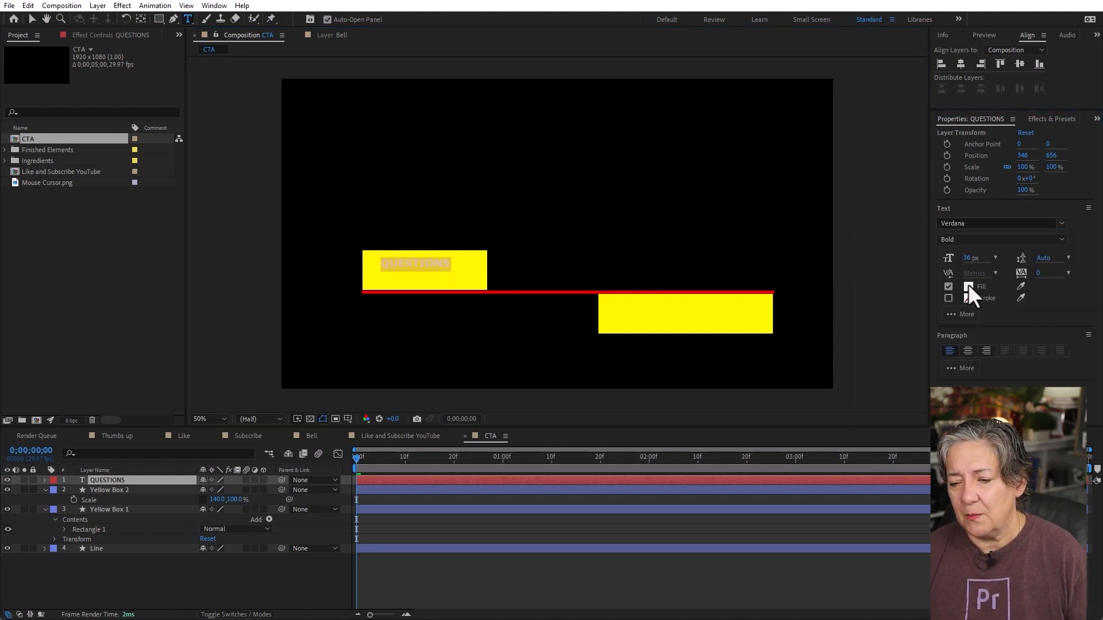
Set the QUESTIONS text's fill to black 000000 and its font size to 60 px.
{"action": "left_click", "coordinate": [968, 286]}
{"action": "type", "text": "000000"}
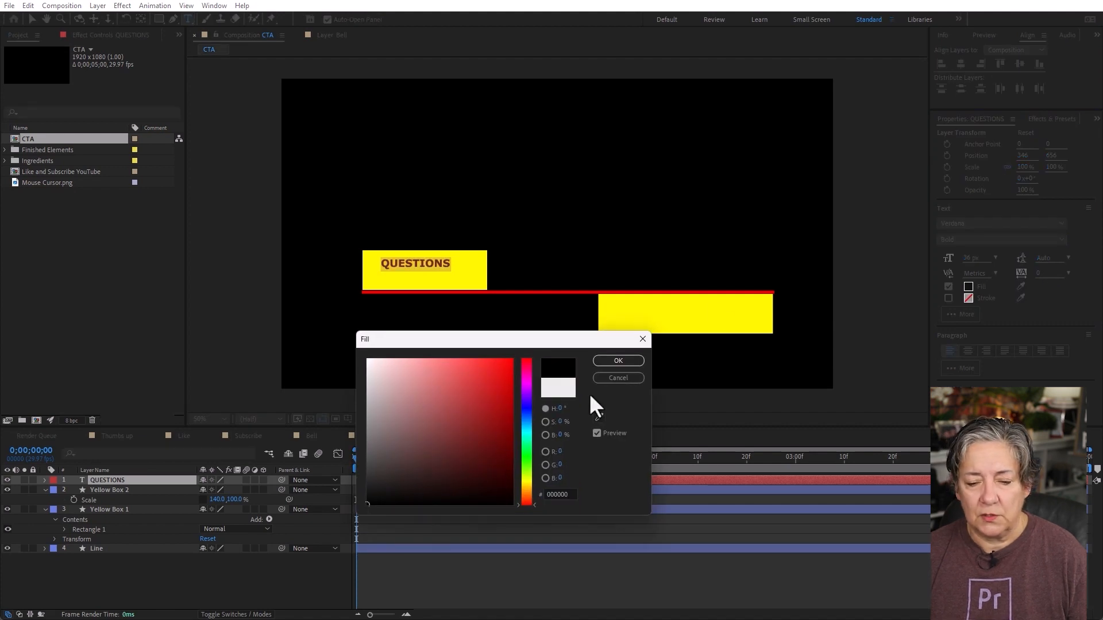
{"action": "left_click", "coordinate": [620, 362]}
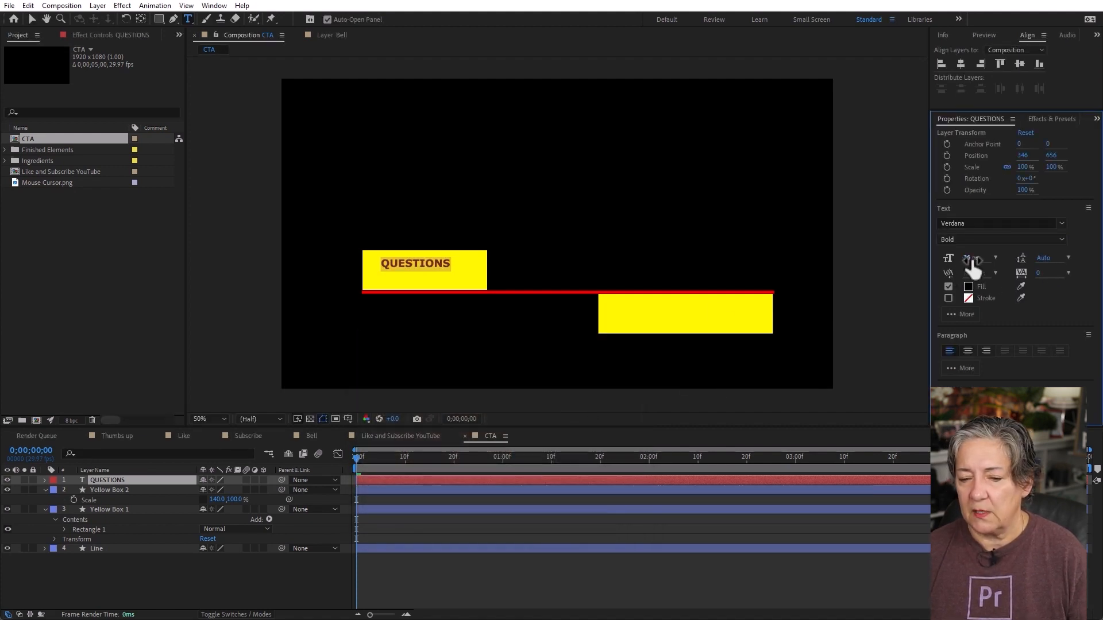
{"action": "left_click_drag", "start_coordinate": [972, 263], "coordinate": [984, 259]}
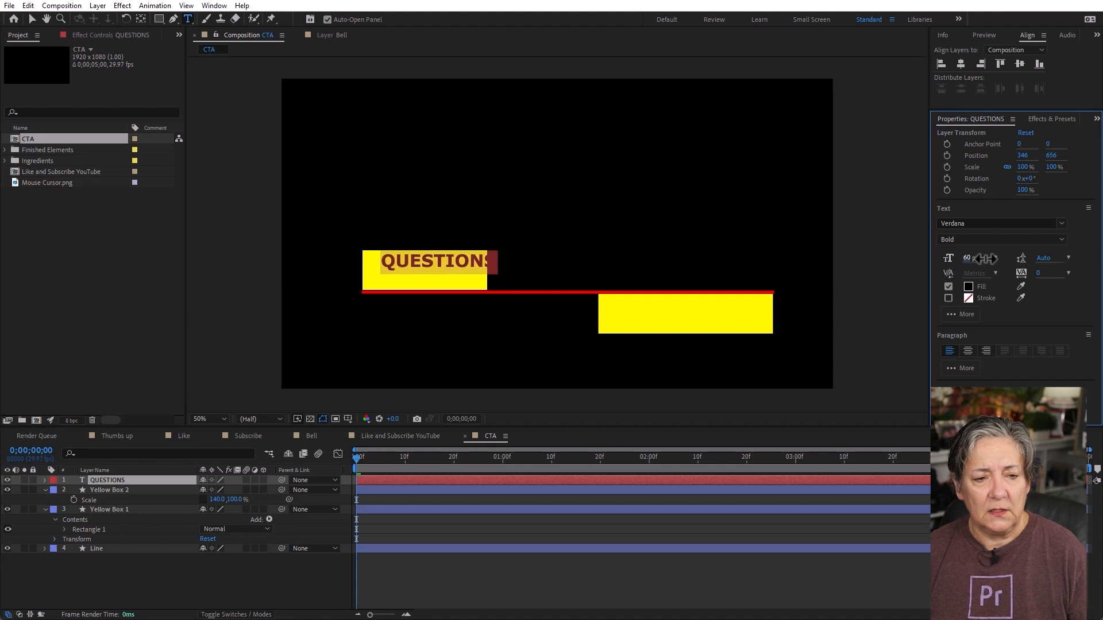
Center the QUESTIONS text in the upper yellow box and place a duplicate of it on the lower yellow box.
{"action": "left_click", "coordinate": [32, 18]}
{"action": "left_click_drag", "start_coordinate": [448, 276], "coordinate": [435, 277]}
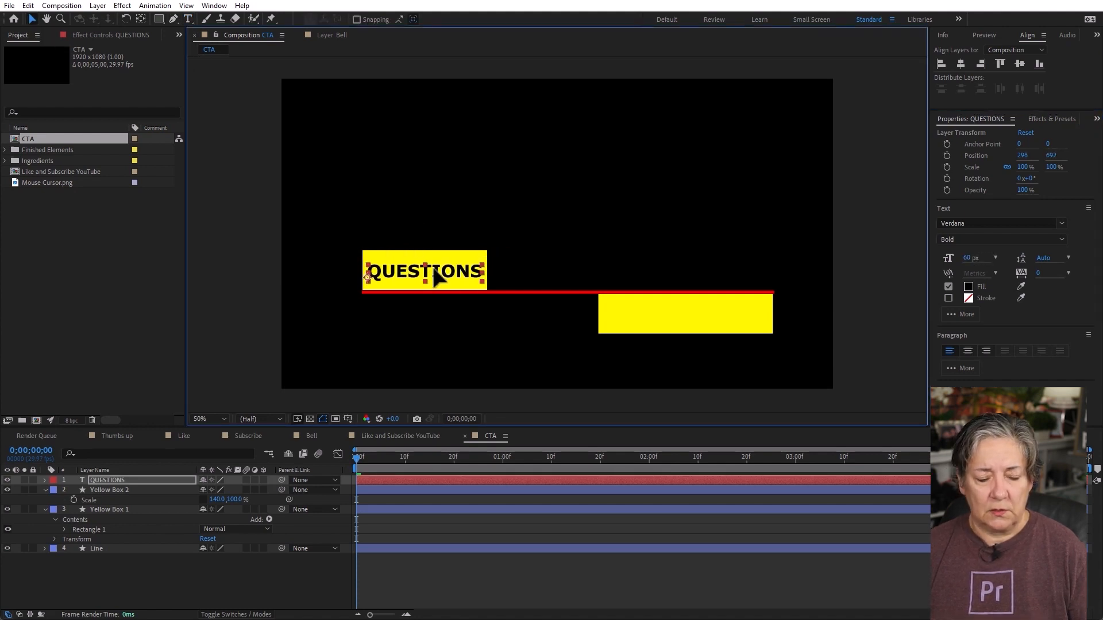
{"action": "left_click", "coordinate": [104, 481]}
{"action": "key", "text": "ctrl+d"}
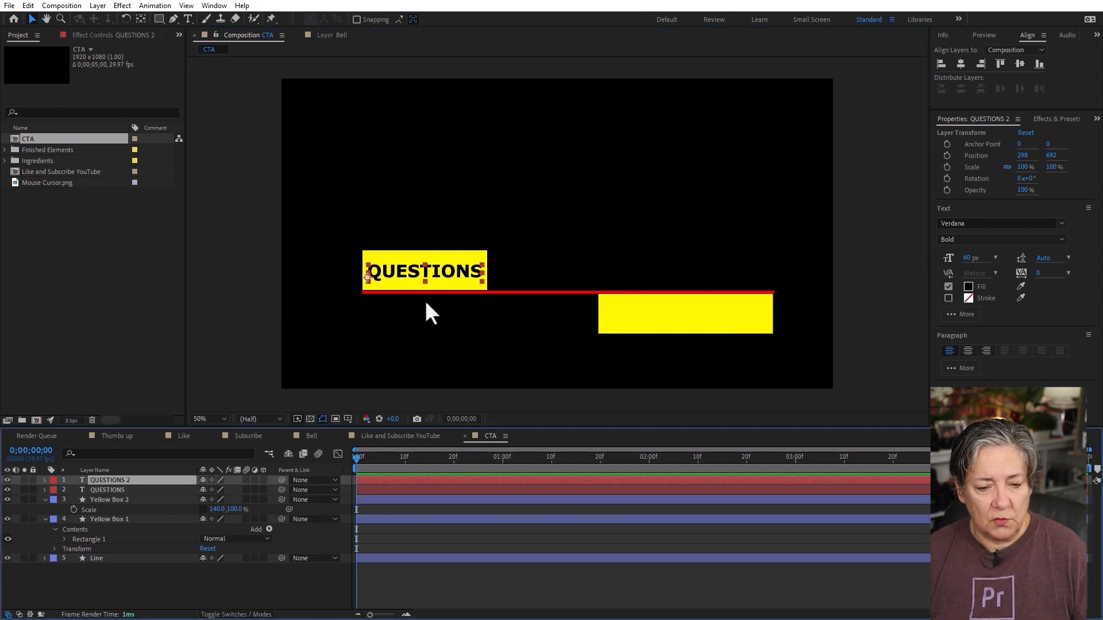
{"action": "left_click_drag", "start_coordinate": [436, 283], "coordinate": [701, 323]}
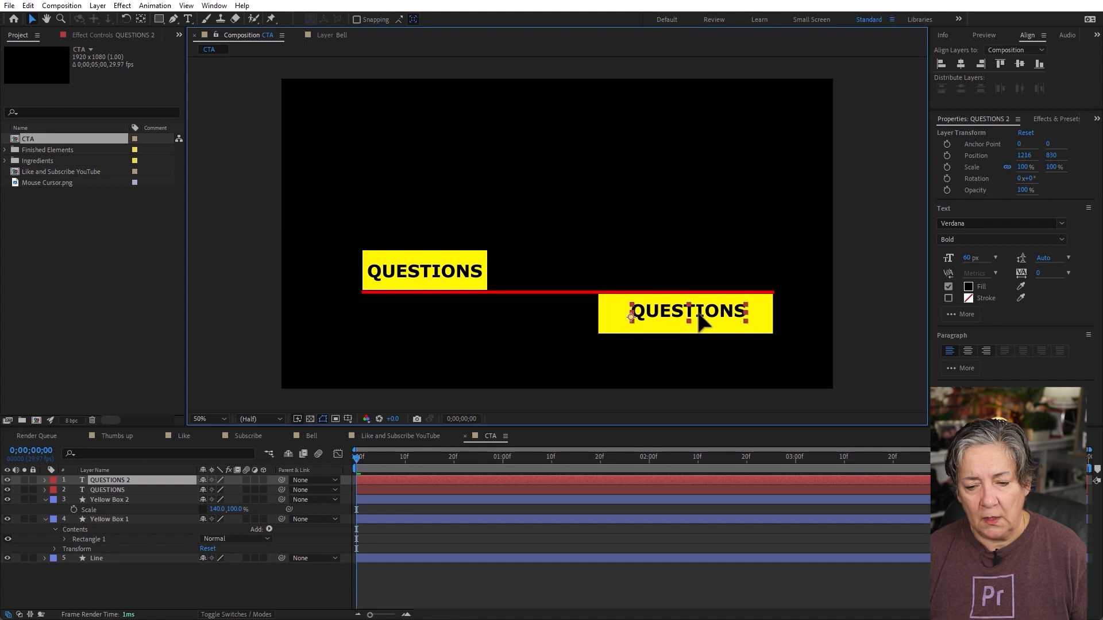
Replace the lower box's text with the sample phone number, enclosing the area code in parentheses.
{"action": "double_click", "coordinate": [90, 479]}
{"action": "type", "text": "555-123-4567"}
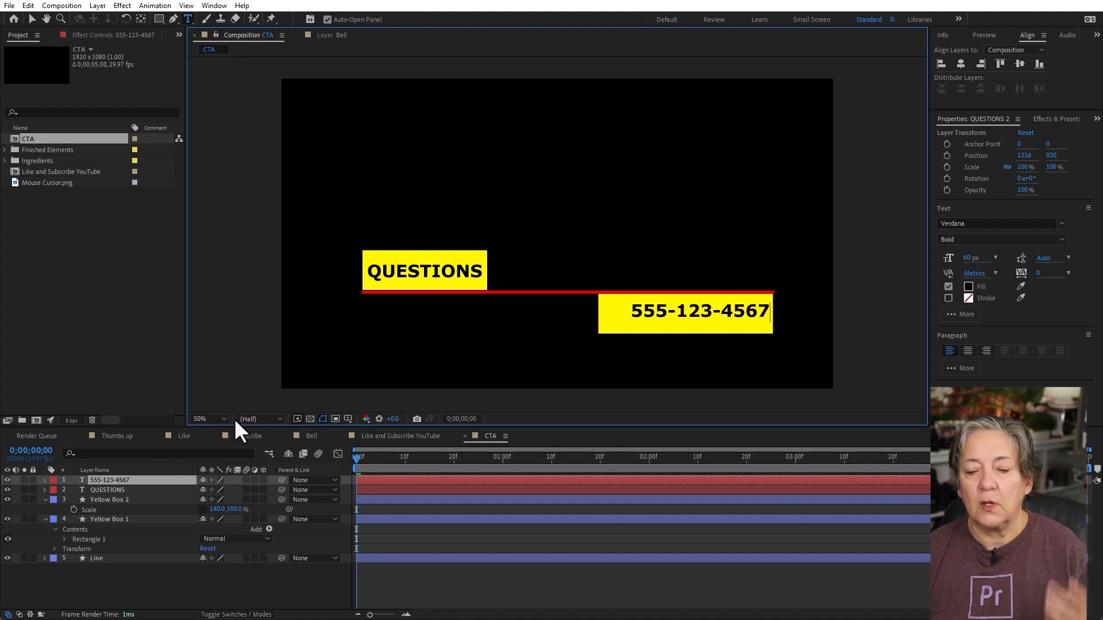
{"action": "left_click_drag", "start_coordinate": [677, 308], "coordinate": [665, 308]}
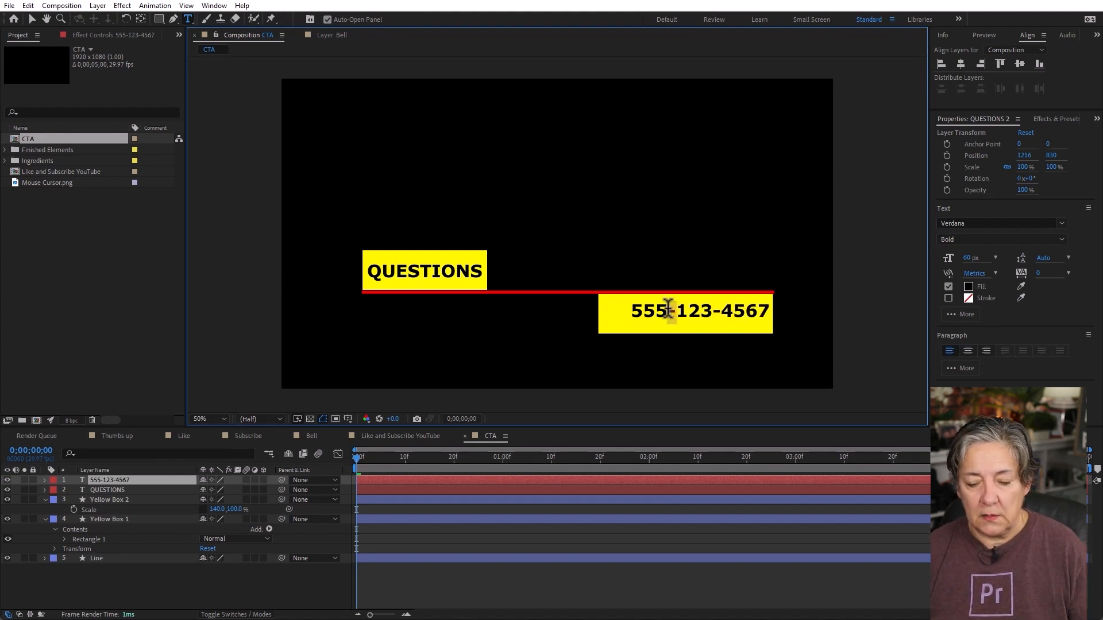
{"action": "type", "text": ")"}
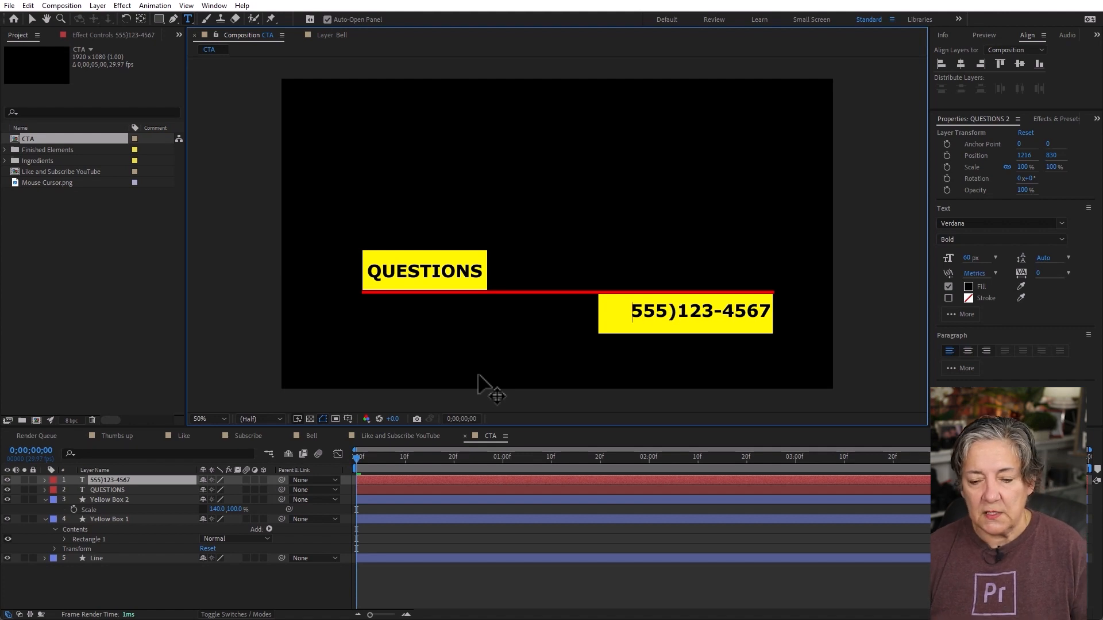
{"action": "type", "text": "("}
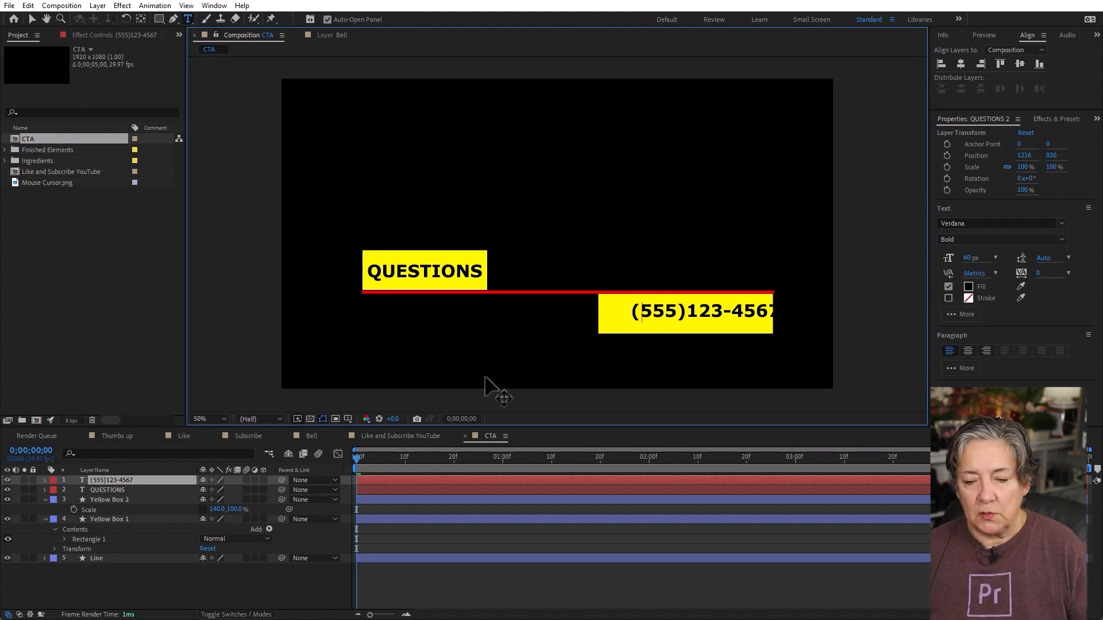
Insert a space after the phone number's area code and center the text in the lower yellow box.
{"action": "left_click", "coordinate": [685, 310]}
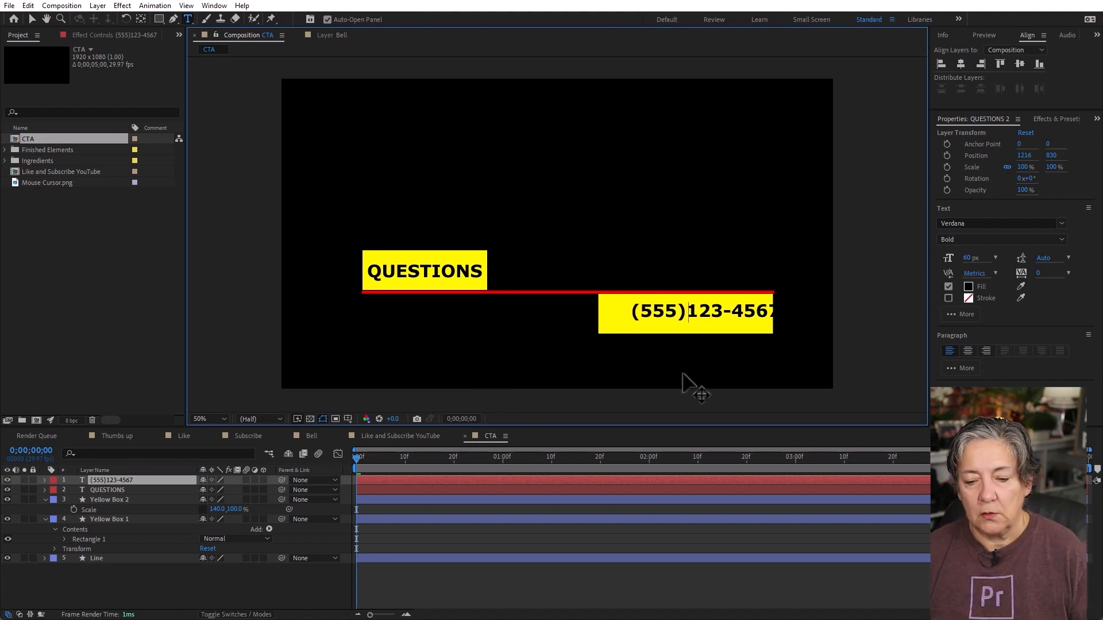
{"action": "left_click", "coordinate": [32, 19]}
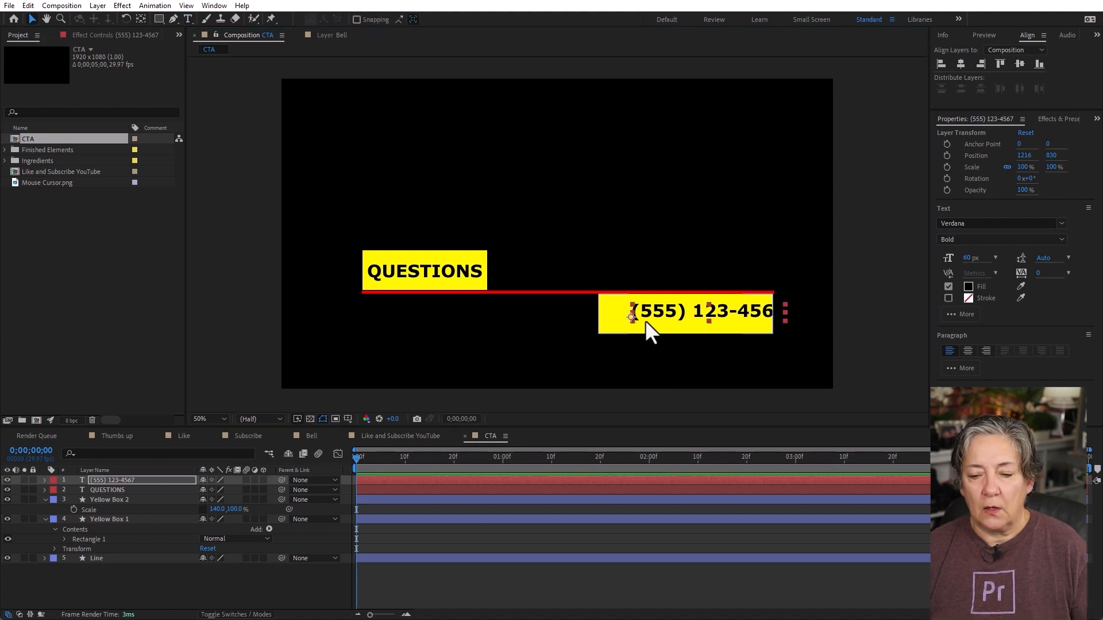
{"action": "left_click_drag", "start_coordinate": [724, 312], "coordinate": [702, 316]}
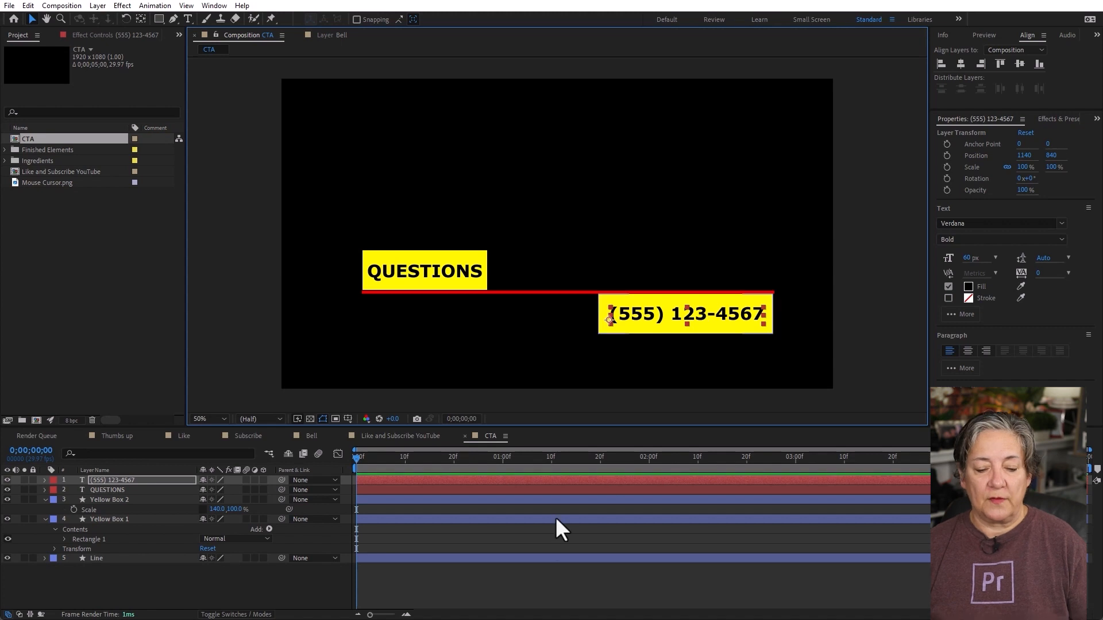
{"action": "left_click", "coordinate": [516, 591]}
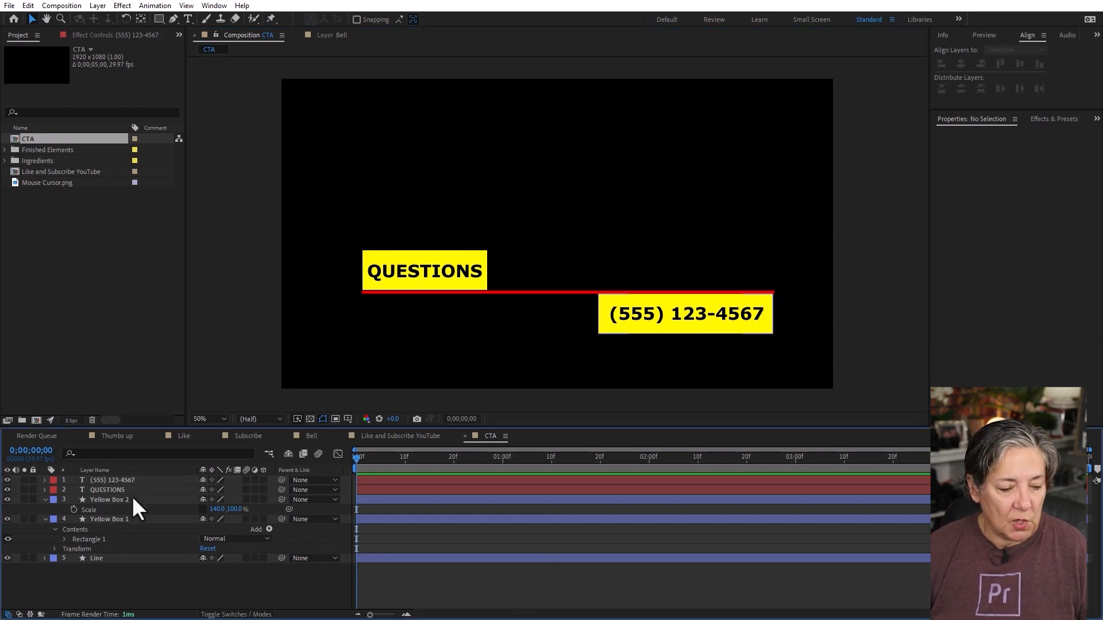
Move the QUESTIONS layer directly above Yellow Box 1 and pre-compose the two layers as Questions.
{"action": "left_click_drag", "start_coordinate": [108, 491], "coordinate": [111, 511]}
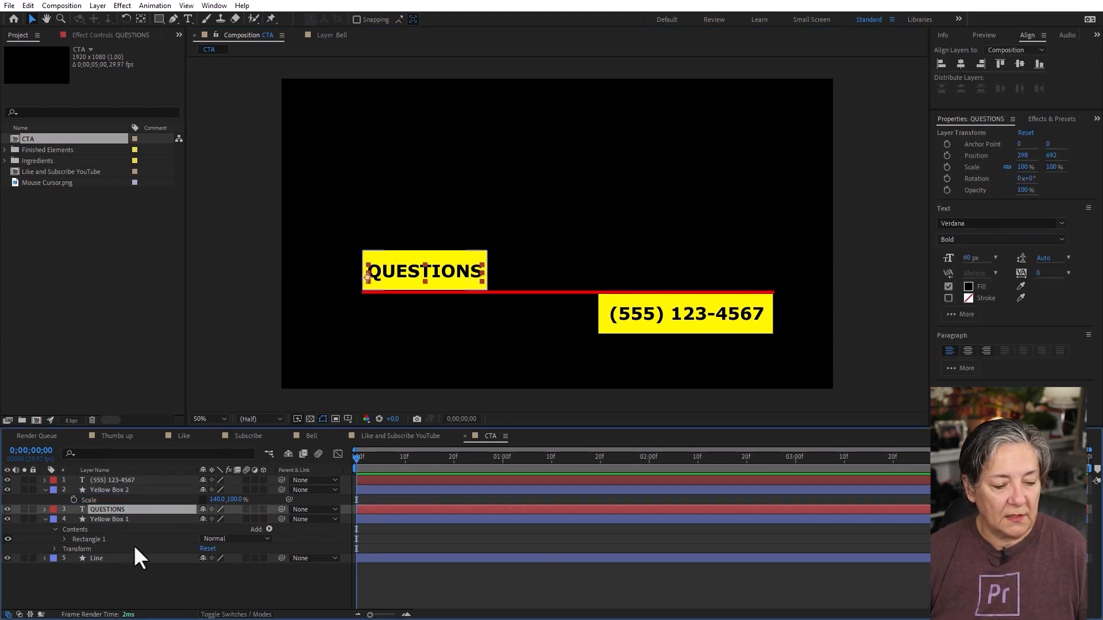
{"action": "left_click", "coordinate": [118, 517], "text": "shift"}
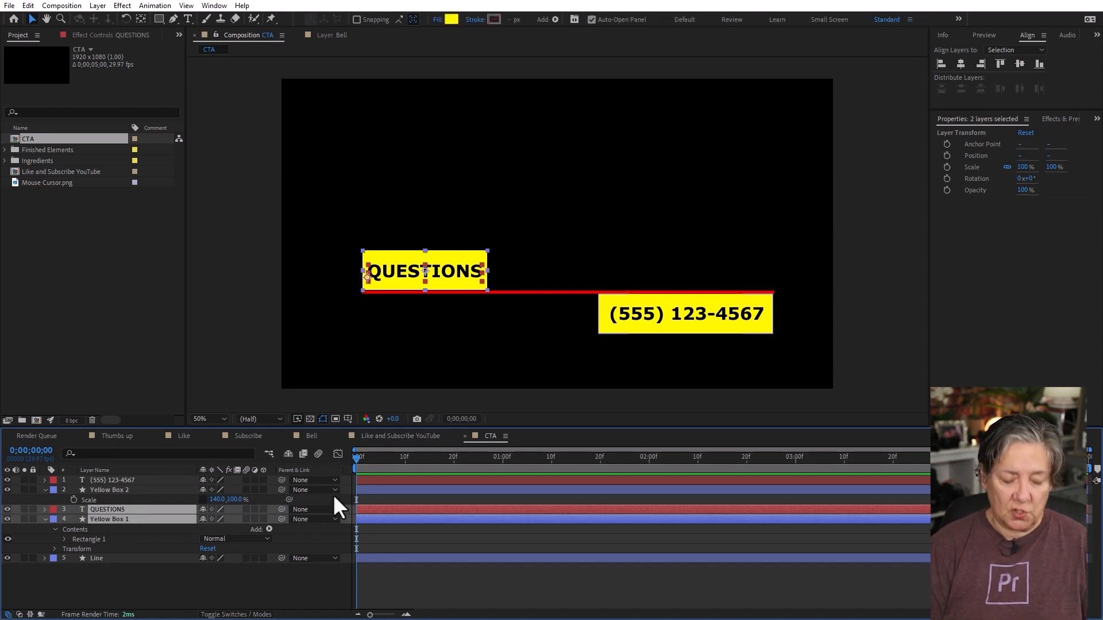
{"action": "key", "text": "ctrl+shift+c"}
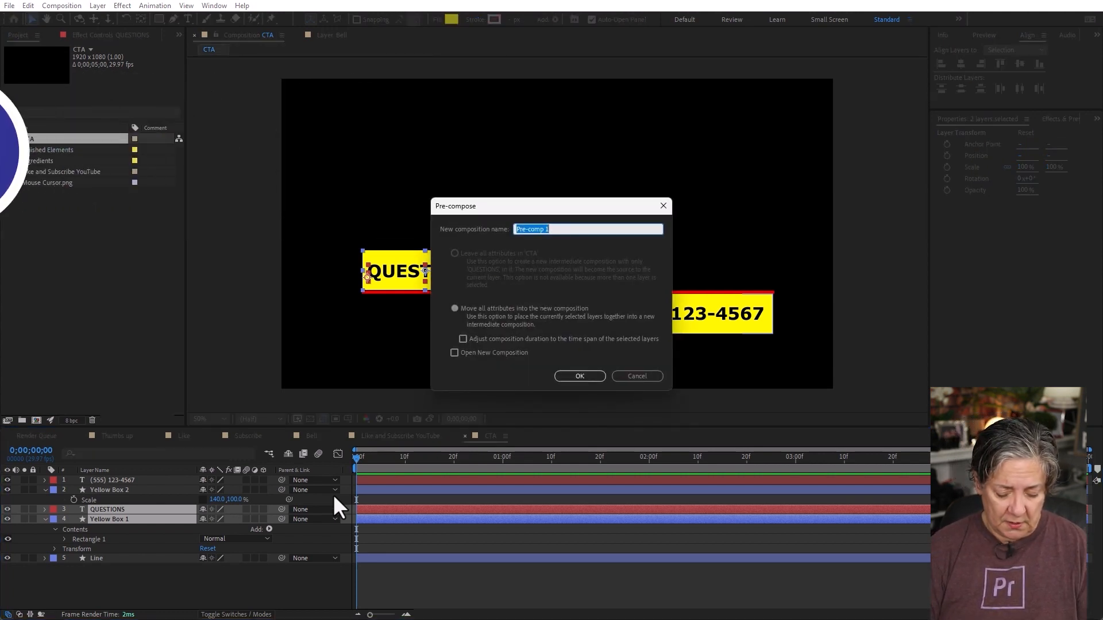
{"action": "type", "text": "Questions"}
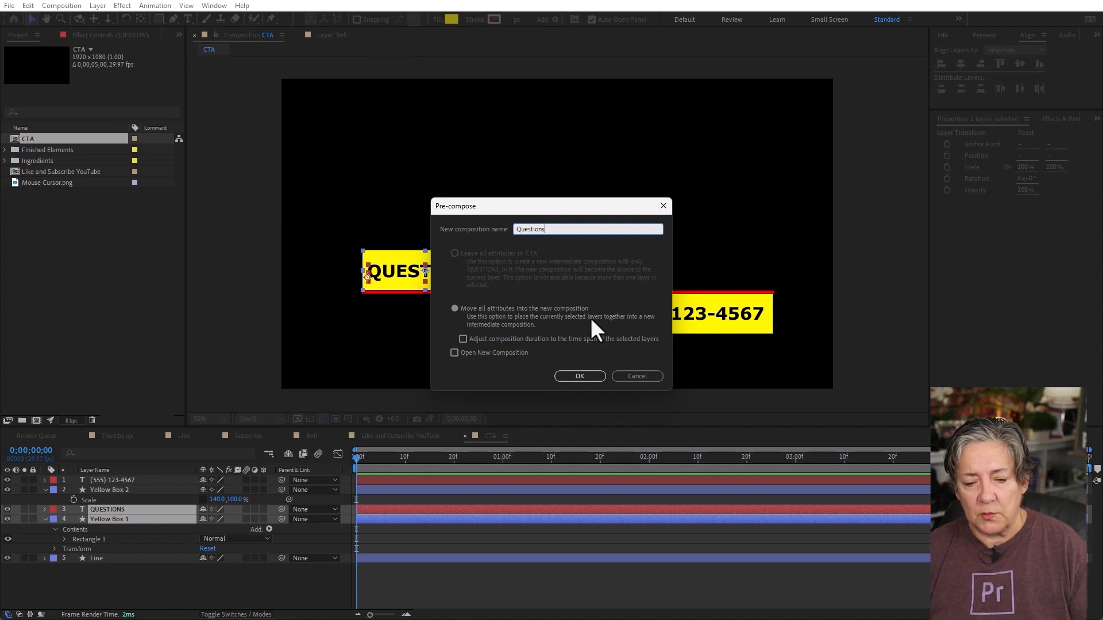
{"action": "left_click", "coordinate": [572, 376]}
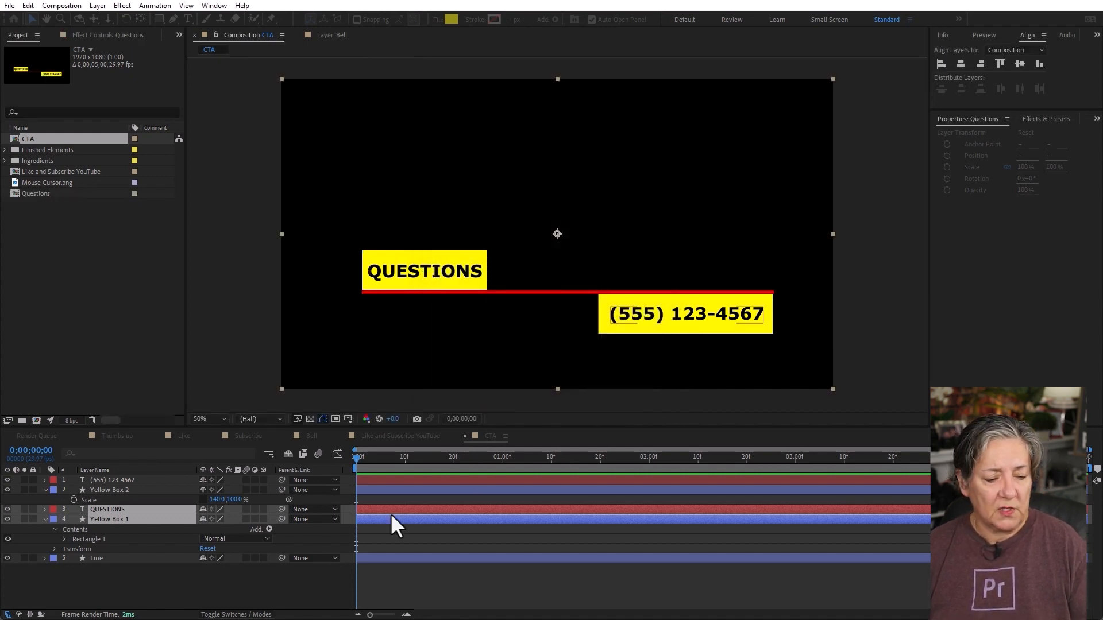
Pre-compose the phone number text and Yellow Box 2 together as Phone Number.
{"action": "left_click", "coordinate": [119, 487]}
{"action": "left_click", "coordinate": [126, 480], "text": "shift"}
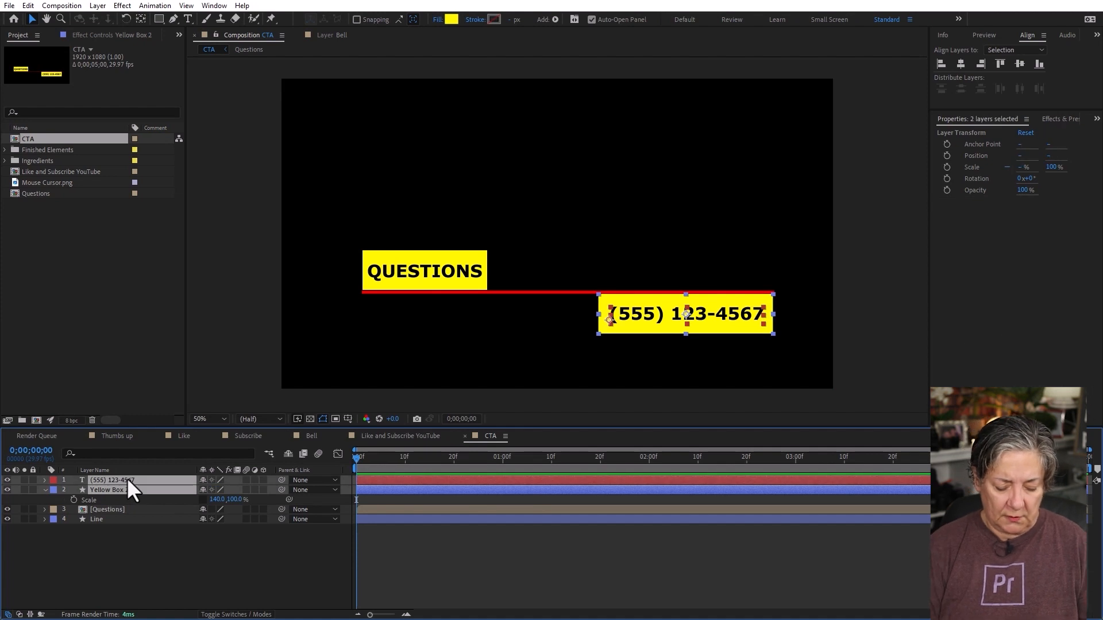
{"action": "key", "text": "ctrl+shift+c"}
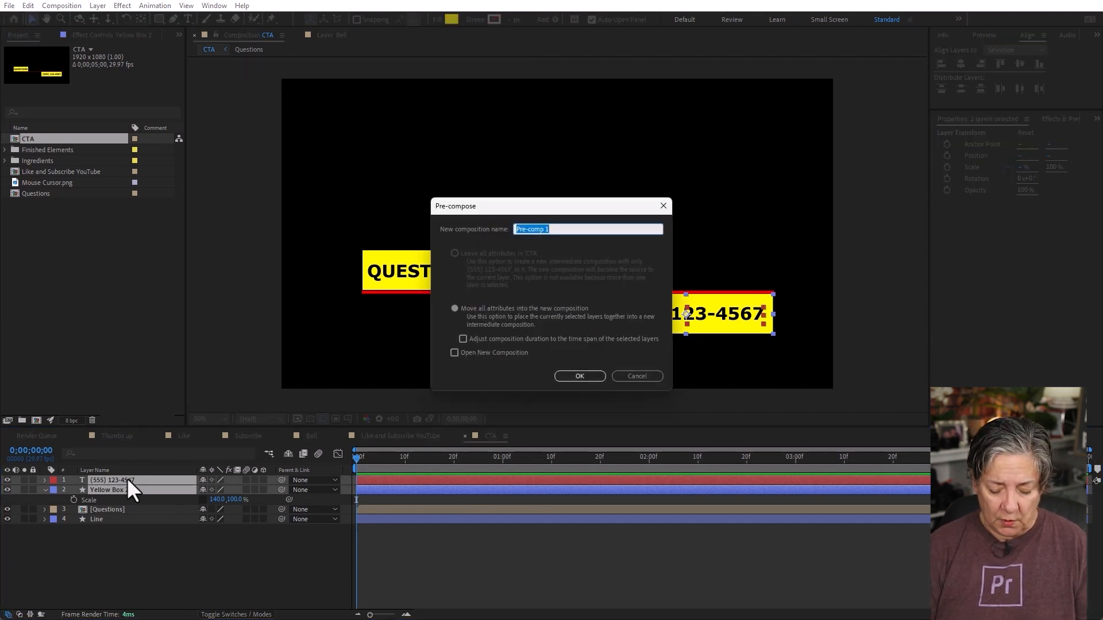
{"action": "type", "text": "Phone Num"}
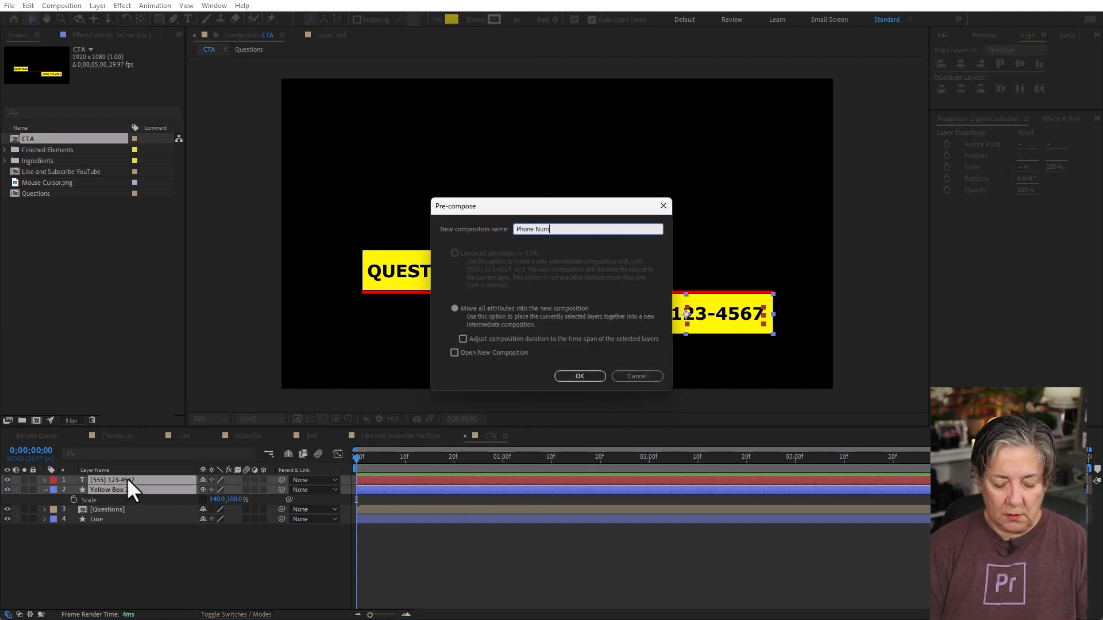
{"action": "key", "text": "Return"}
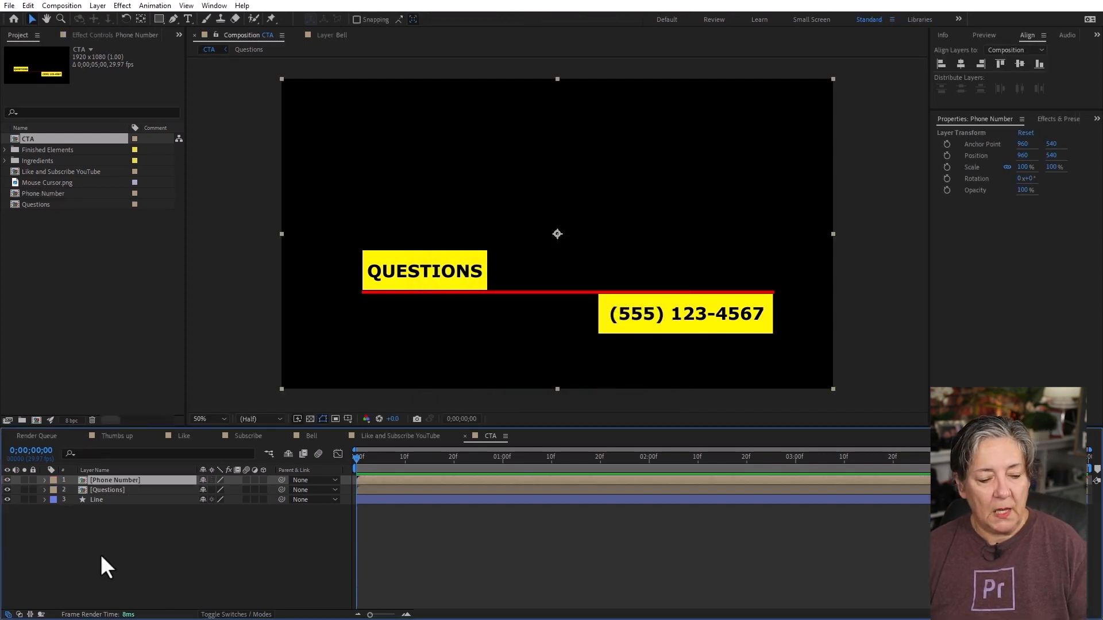
{"action": "left_click", "coordinate": [101, 554]}
Duplicate the Questions and Phone Number pre-comp layers in the CTA composition.
{"action": "left_click", "coordinate": [111, 492]}
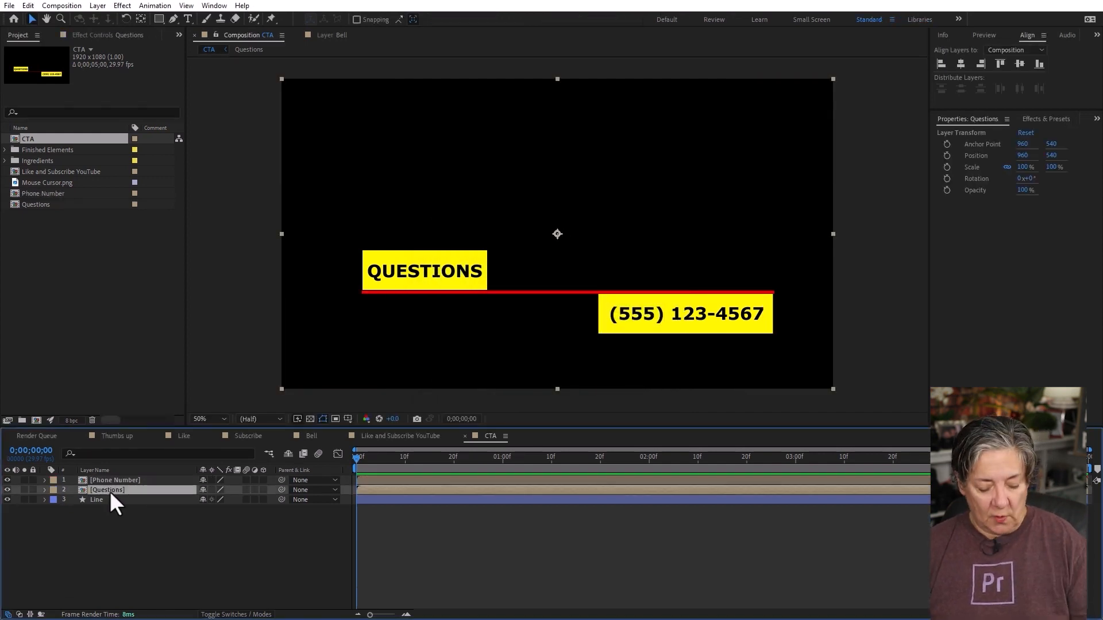
{"action": "key", "text": "ctrl+d"}
{"action": "left_click", "coordinate": [119, 482]}
{"action": "key", "text": "ctrl+d"}
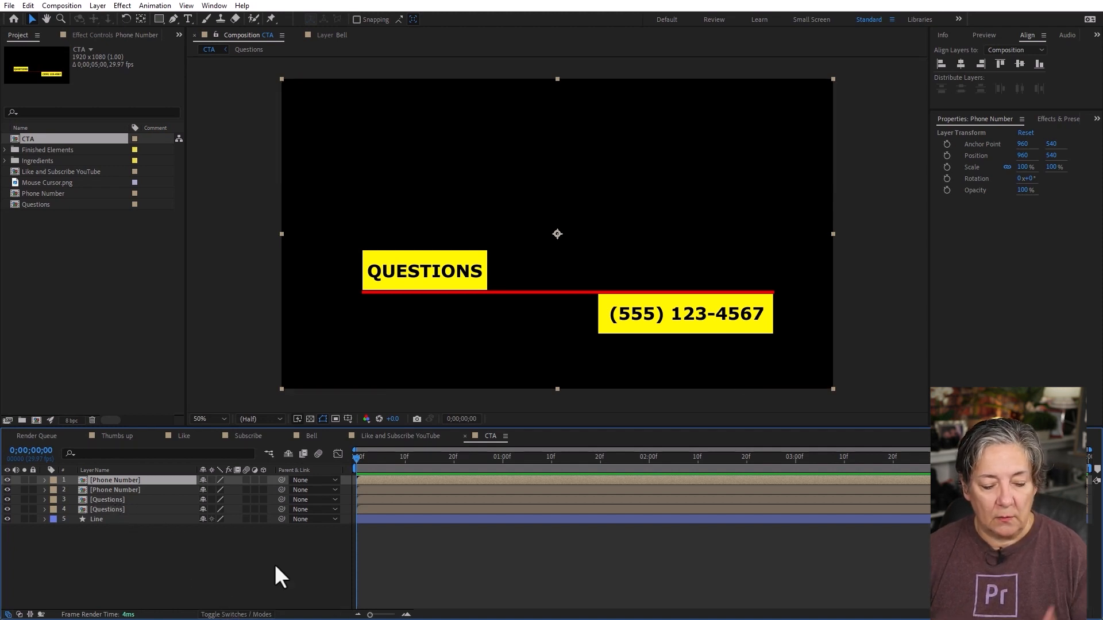
Set the upper Questions copy as the track matte of the lower one, and do the same for the two Phone Number layers.
{"action": "left_click", "coordinate": [237, 615]}
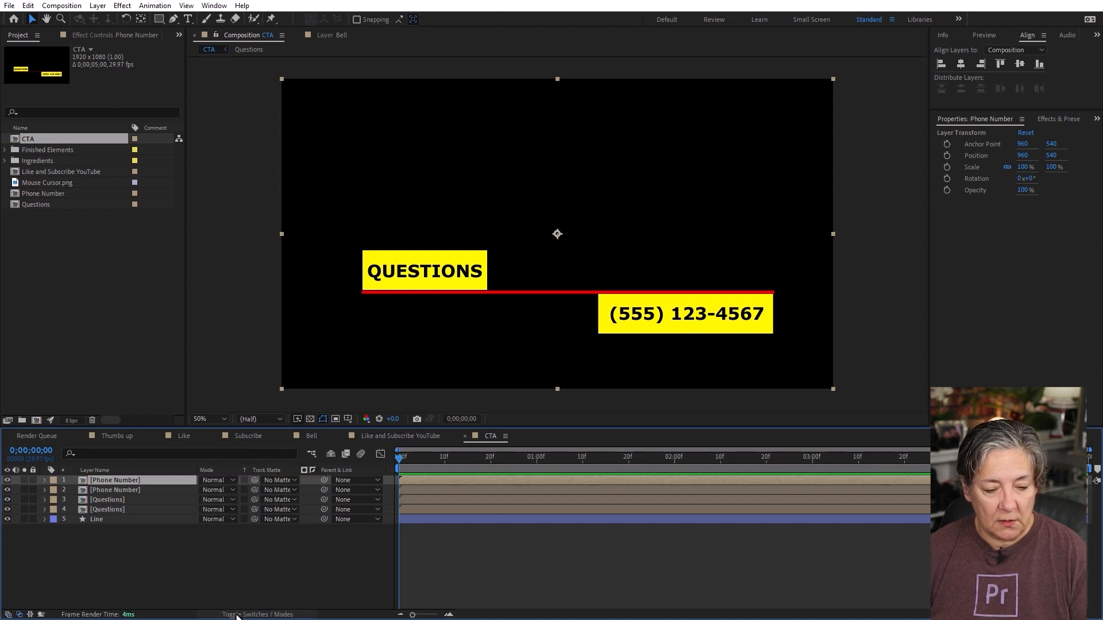
{"action": "left_click", "coordinate": [107, 509]}
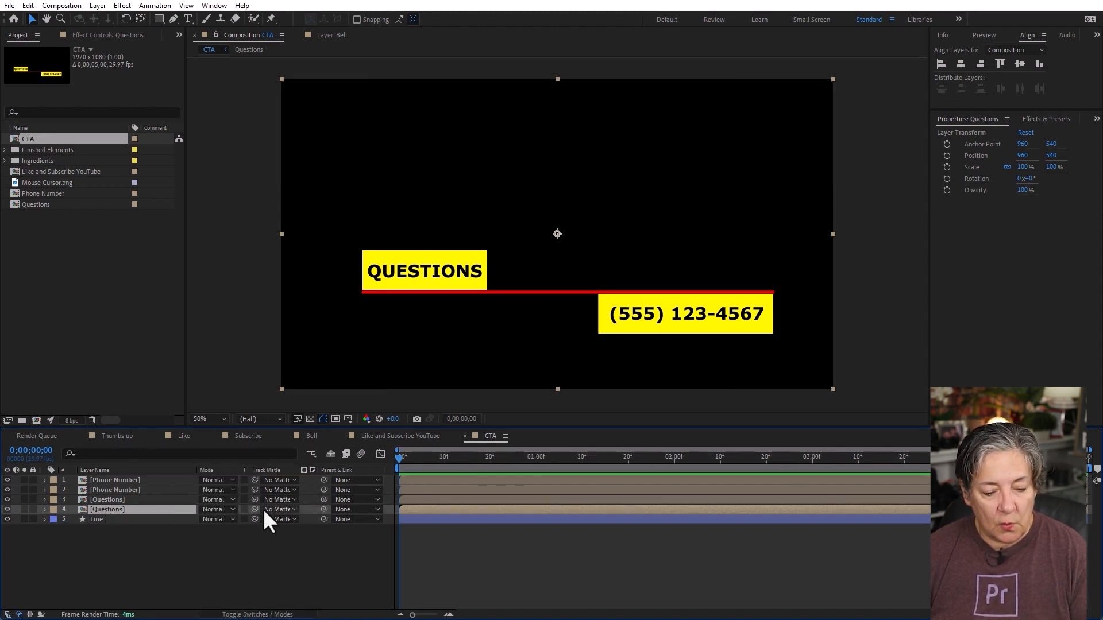
{"action": "left_click", "coordinate": [278, 509]}
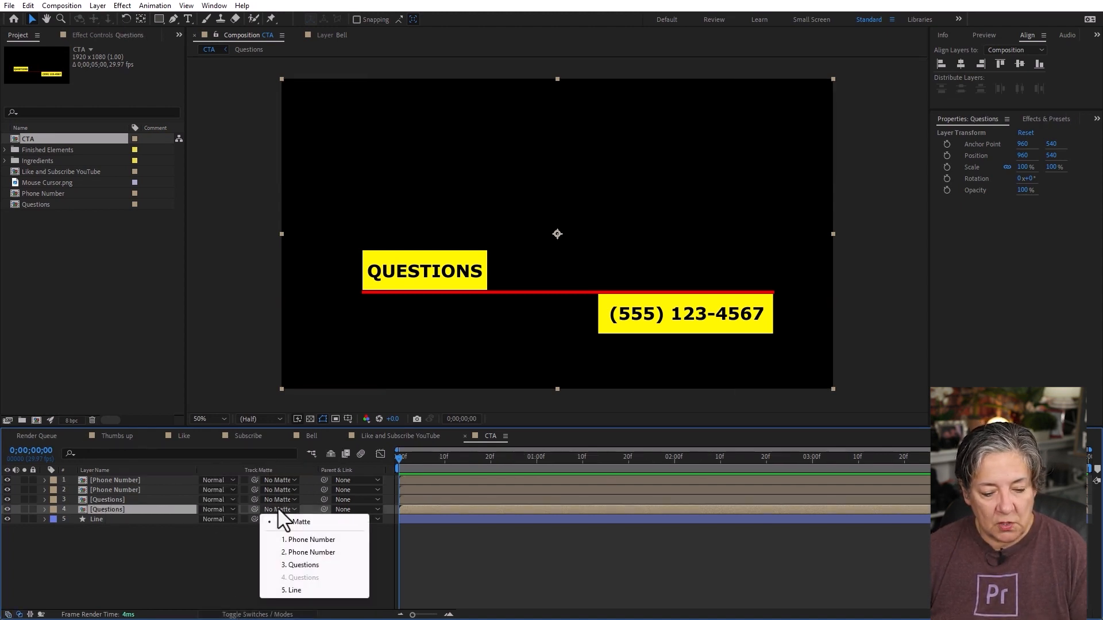
{"action": "left_click", "coordinate": [327, 565]}
{"action": "left_click", "coordinate": [136, 490]}
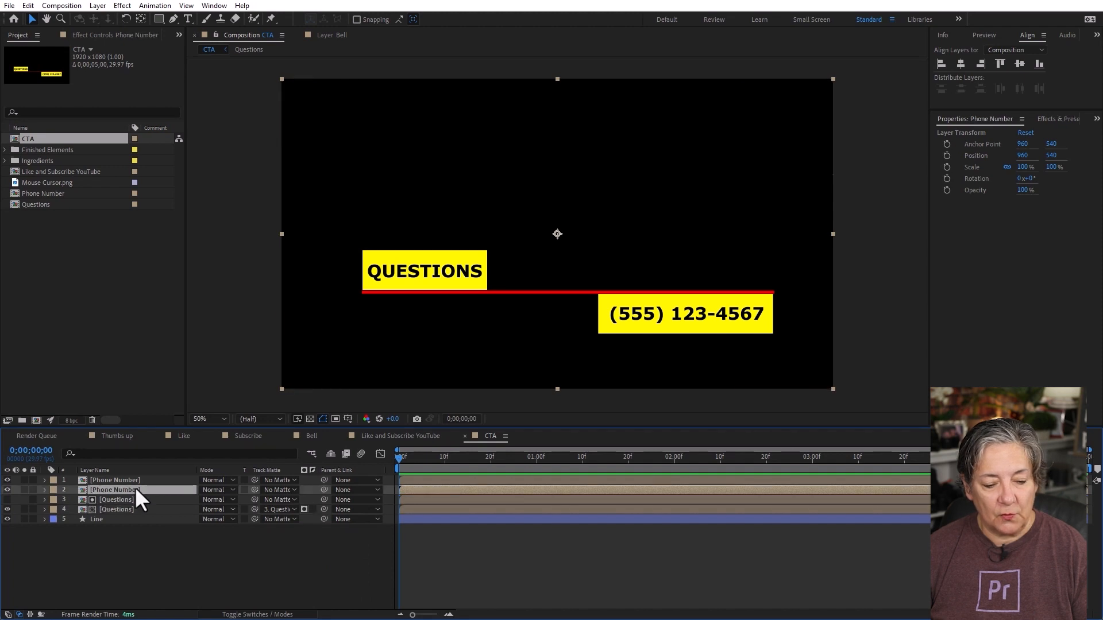
{"action": "left_click", "coordinate": [277, 490]}
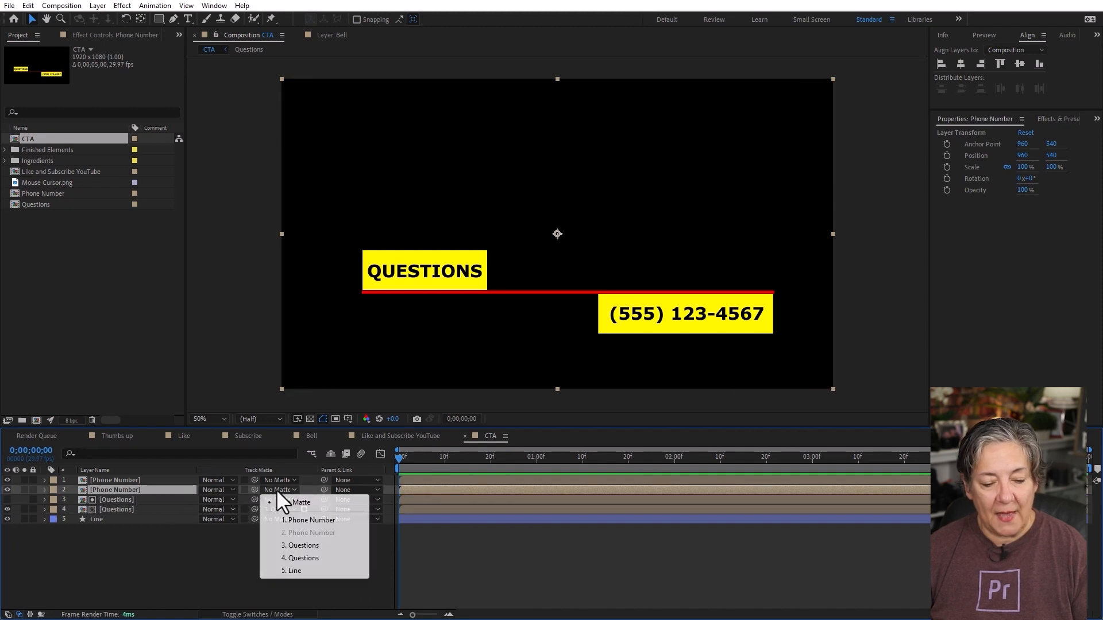
{"action": "left_click", "coordinate": [331, 522]}
{"action": "left_click", "coordinate": [309, 564]}
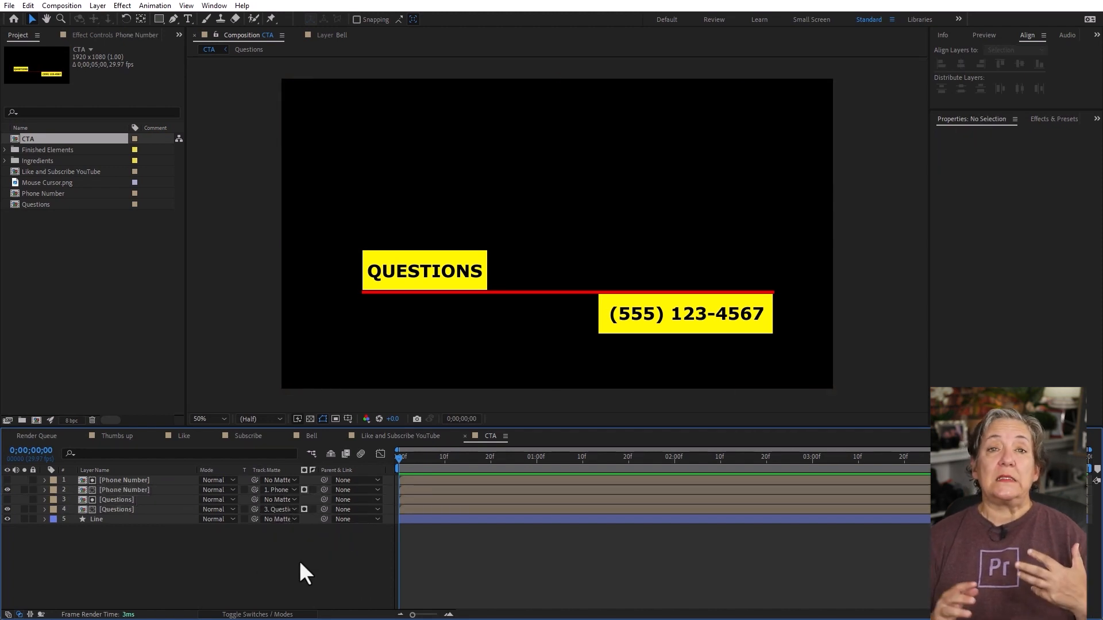
Keyframe the Line layer's position at its current place at 0;00;01;15 and off-screen at X -810 at the composition start.
{"action": "left_click", "coordinate": [122, 509]}
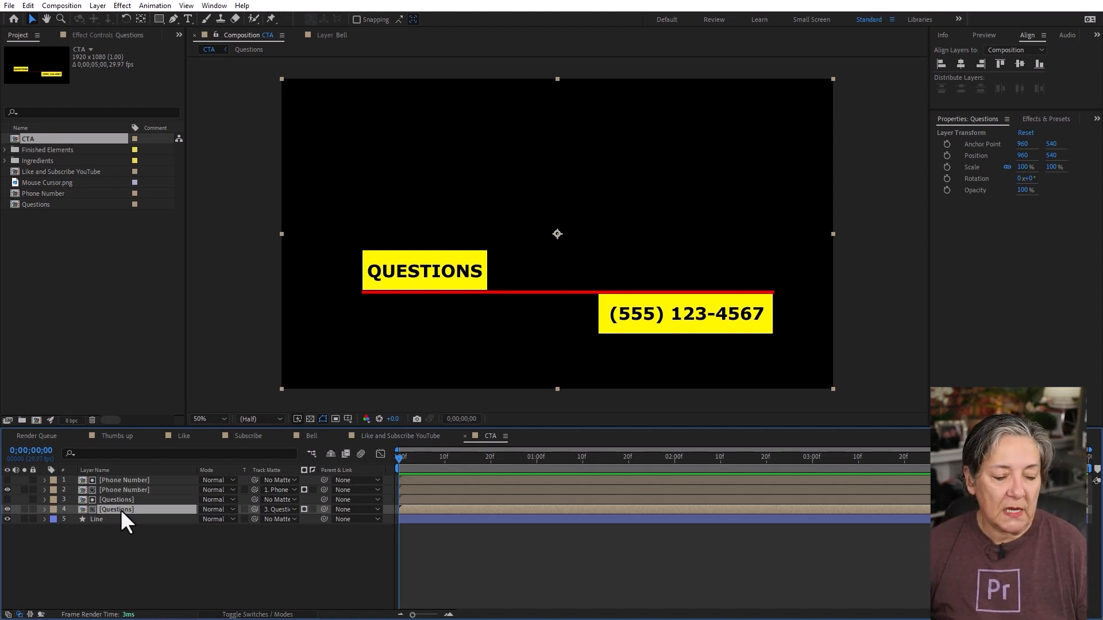
{"action": "left_click", "coordinate": [127, 518]}
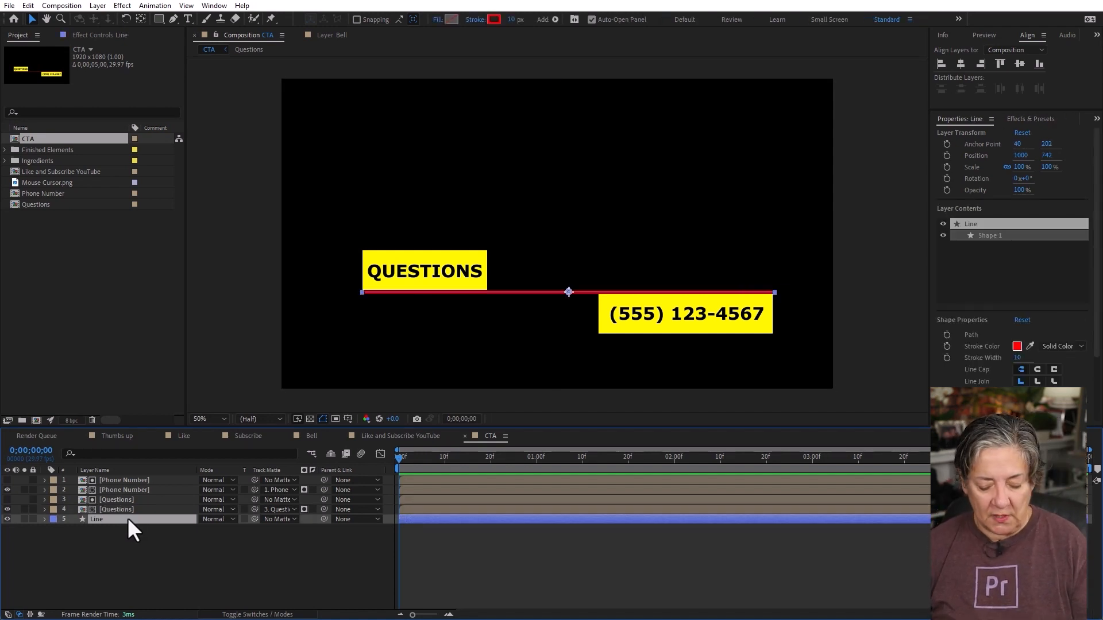
{"action": "key", "text": "p"}
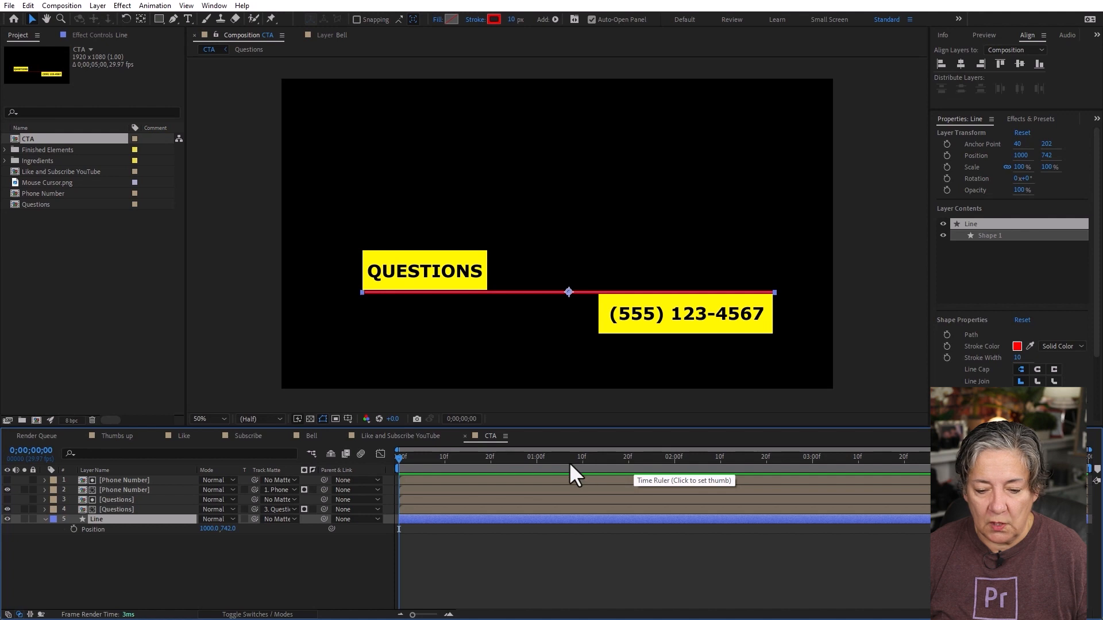
{"action": "left_click", "coordinate": [604, 457]}
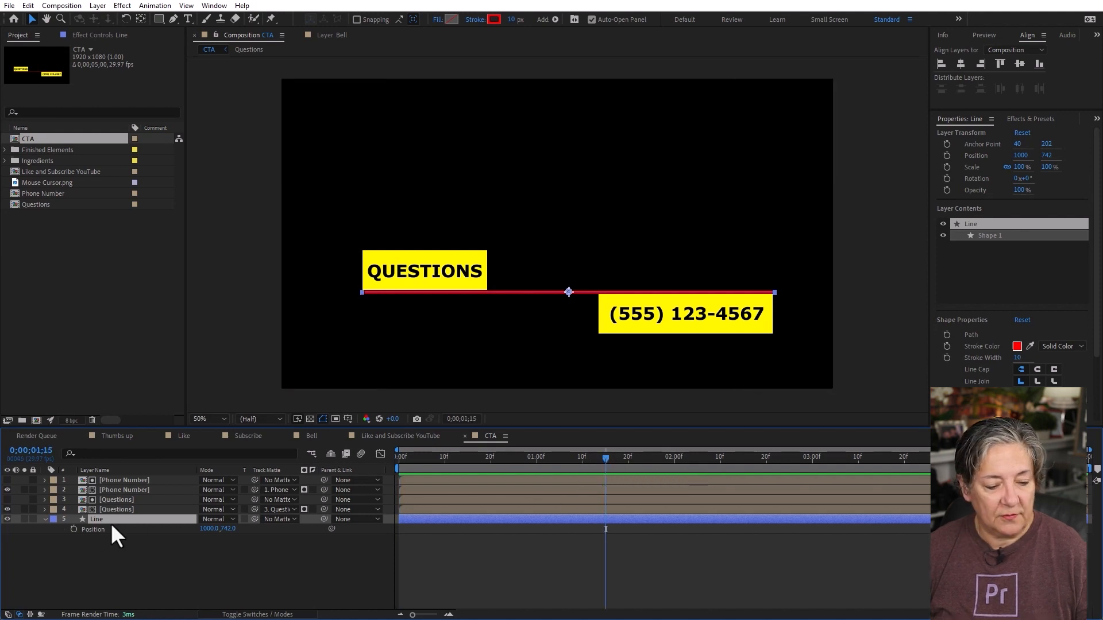
{"action": "left_click", "coordinate": [73, 529]}
{"action": "key", "text": "Home"}
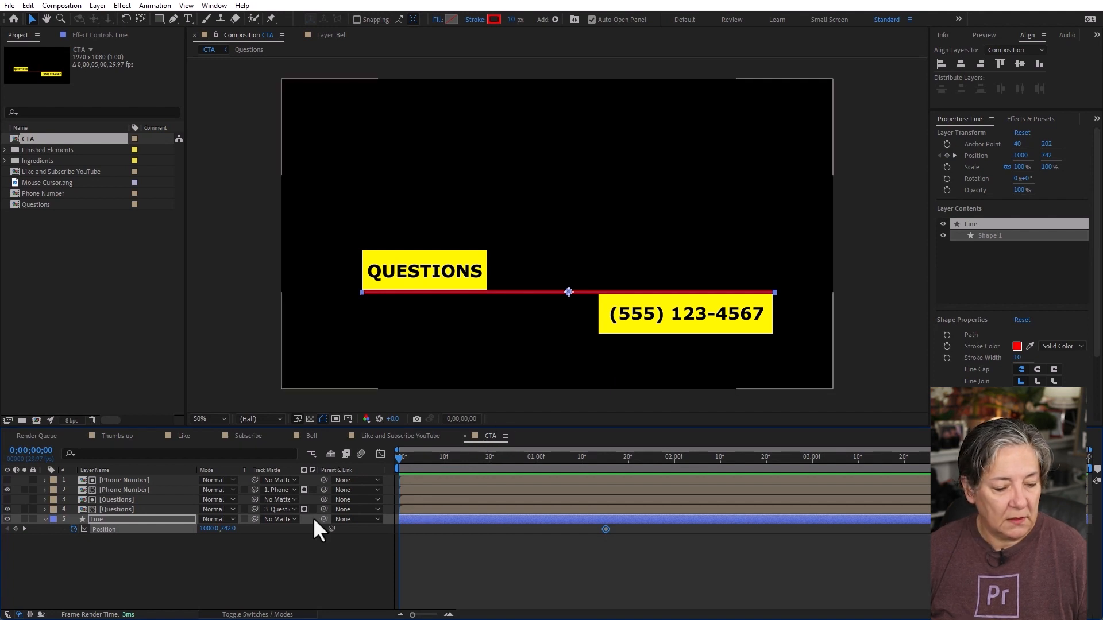
{"action": "left_click_drag", "start_coordinate": [209, 529], "coordinate": [115, 538]}
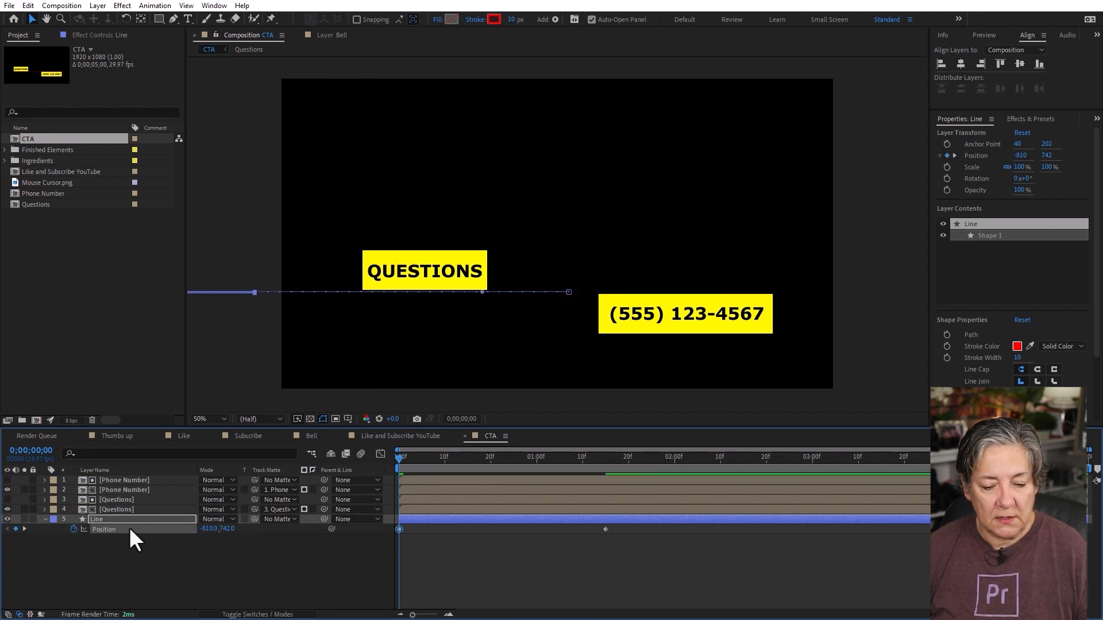
Apply Easy Ease to the Line layer's position keyframes and preview the animation from the start.
{"action": "right_click", "coordinate": [606, 530]}
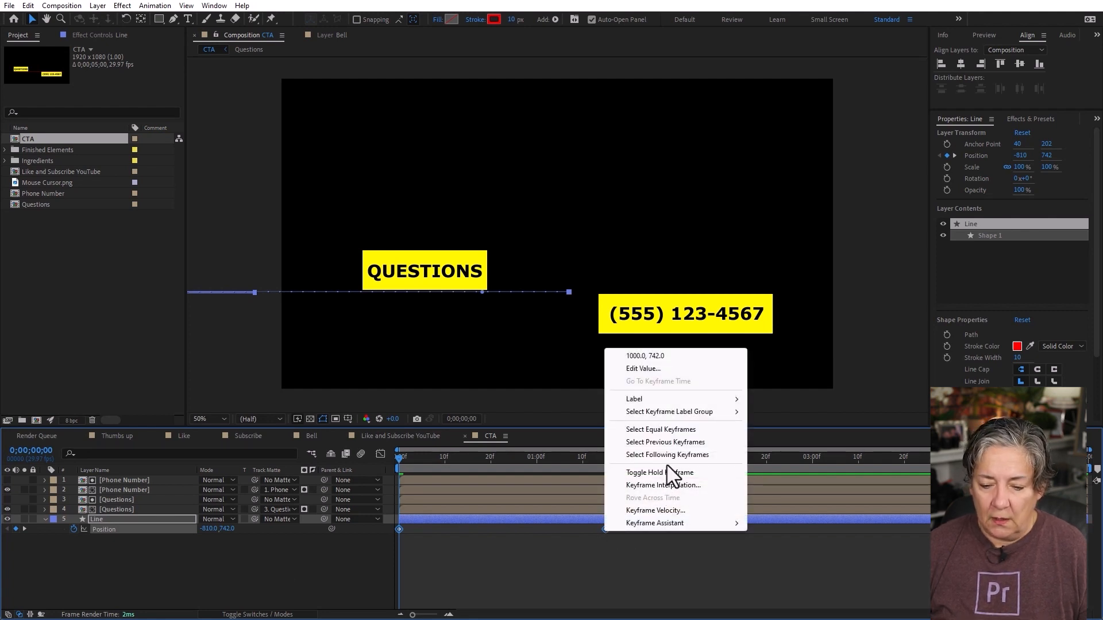
{"action": "mouse_move", "coordinate": [660, 522]}
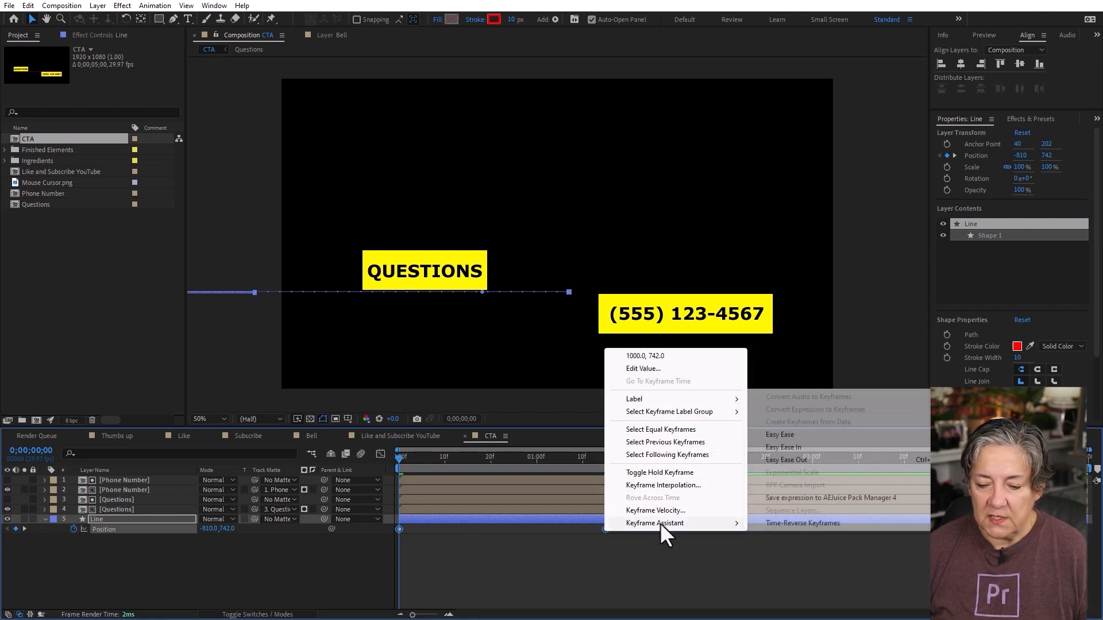
{"action": "left_click", "coordinate": [814, 441]}
{"action": "left_click", "coordinate": [518, 567]}
{"action": "mouse_move", "coordinate": [402, 458]}
{"action": "left_mouse_down"}
{"action": "mouse_move", "coordinate": [439, 457]}
{"action": "mouse_move", "coordinate": [399, 458]}
{"action": "left_mouse_up"}
{"action": "key", "text": "space"}
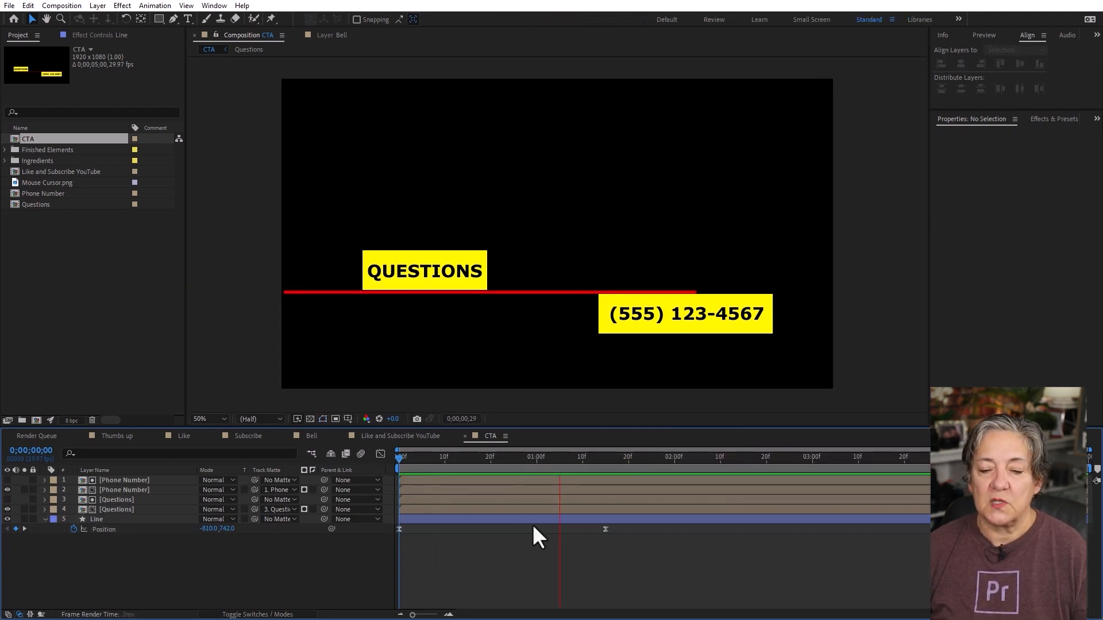
{"action": "key", "text": "space"}
Add position keyframes at 0;00;02;19 to the matted Phone Number and Questions layers.
{"action": "left_click_drag", "start_coordinate": [575, 462], "coordinate": [761, 465]}
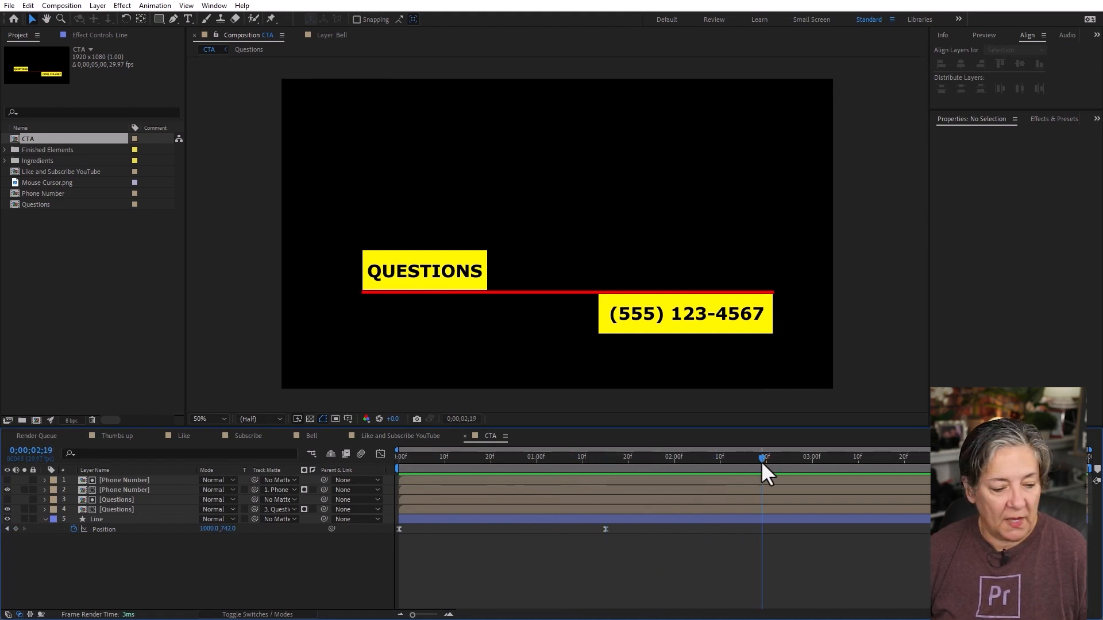
{"action": "left_click", "coordinate": [133, 478]}
{"action": "left_click", "coordinate": [136, 491]}
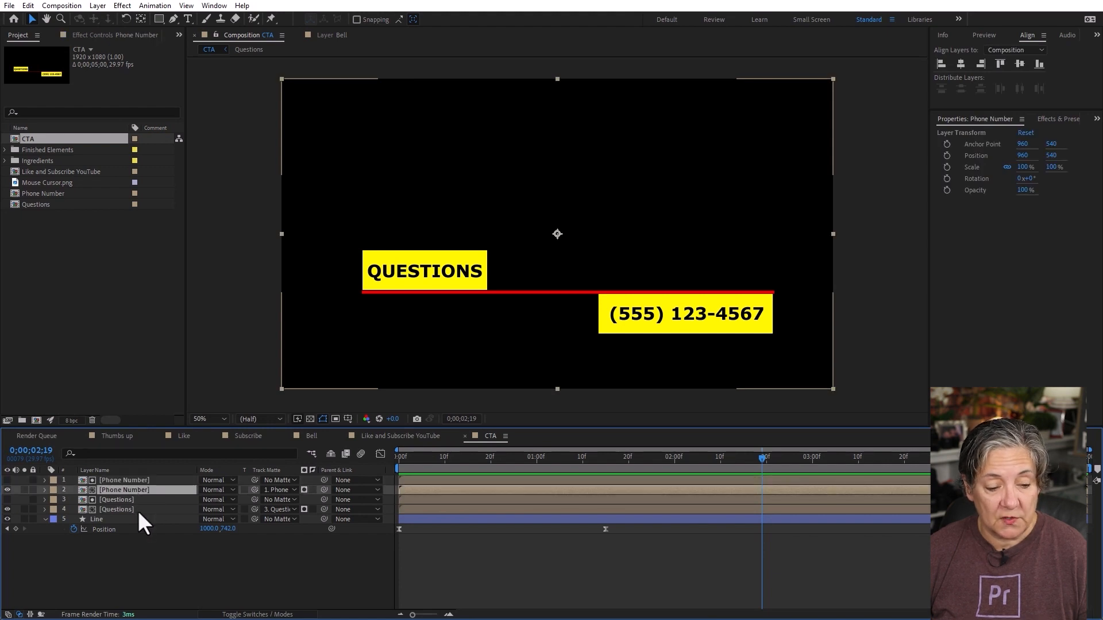
{"action": "left_click", "coordinate": [138, 510], "text": "ctrl"}
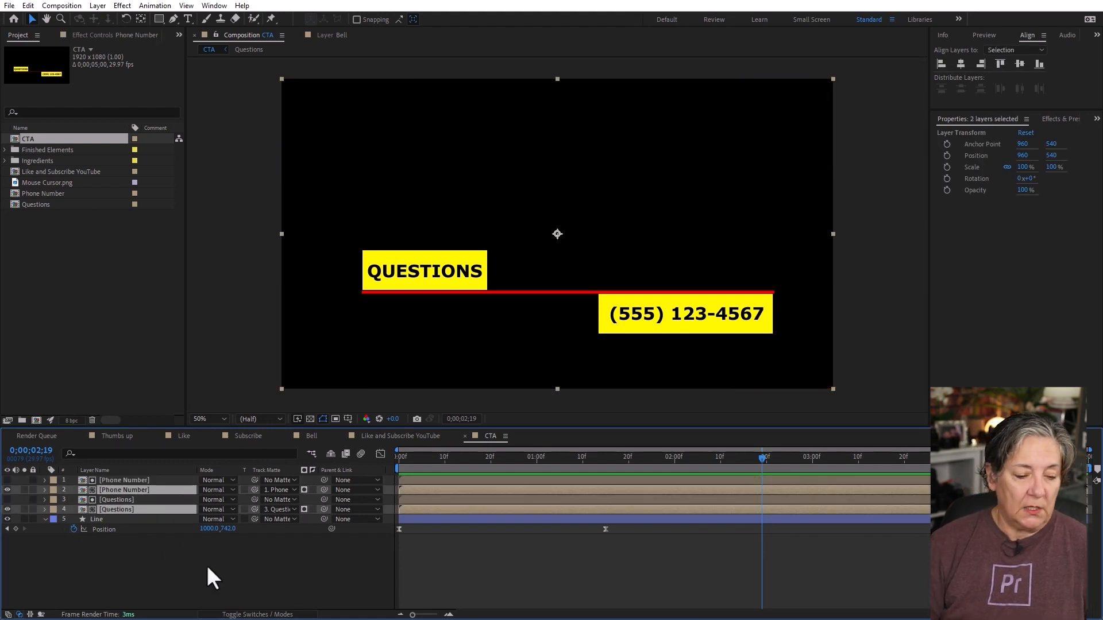
{"action": "key", "text": "p"}
{"action": "left_click", "coordinate": [74, 500]}
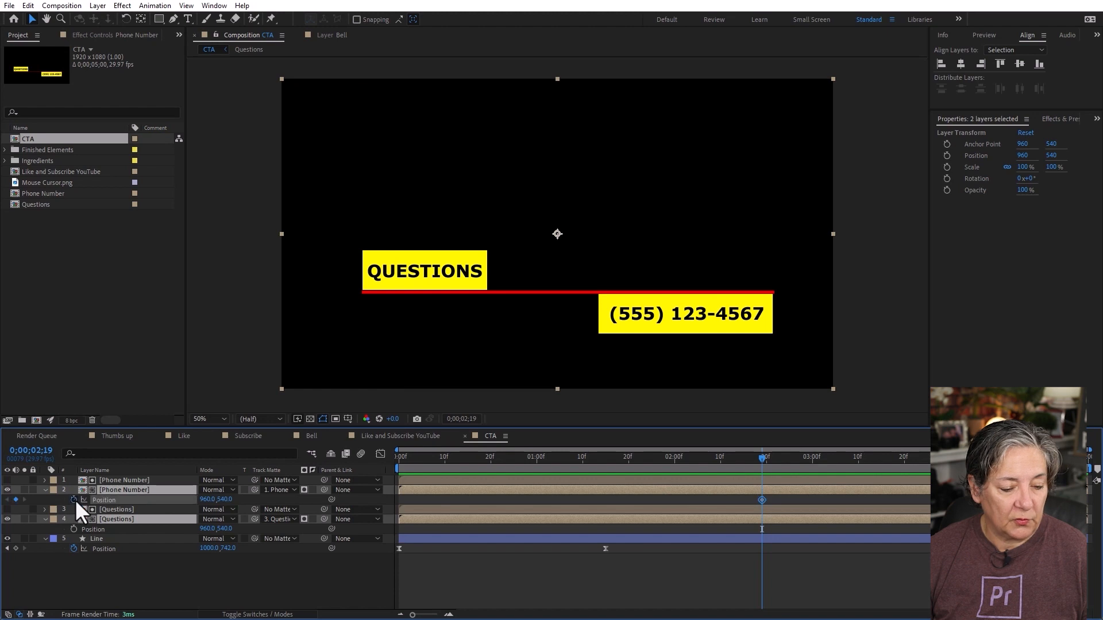
{"action": "left_click", "coordinate": [74, 529]}
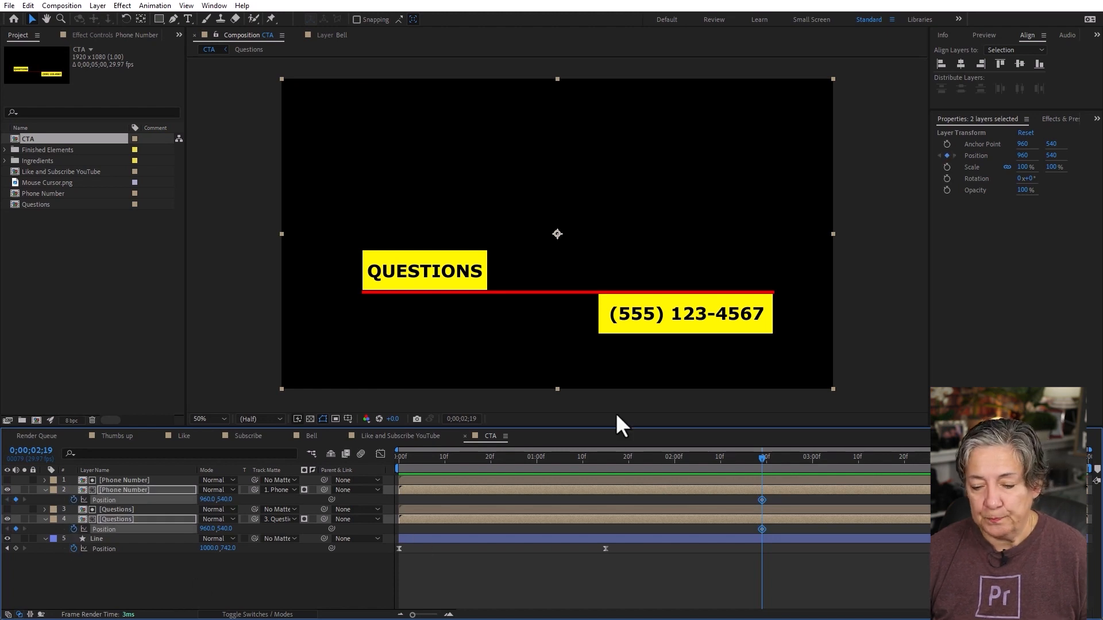
At 0;00;02;02, keyframe the matted Questions layer's Y position at 698 and the matted Phone Number layer's at 348.
{"action": "left_click_drag", "start_coordinate": [761, 458], "coordinate": [707, 463]}
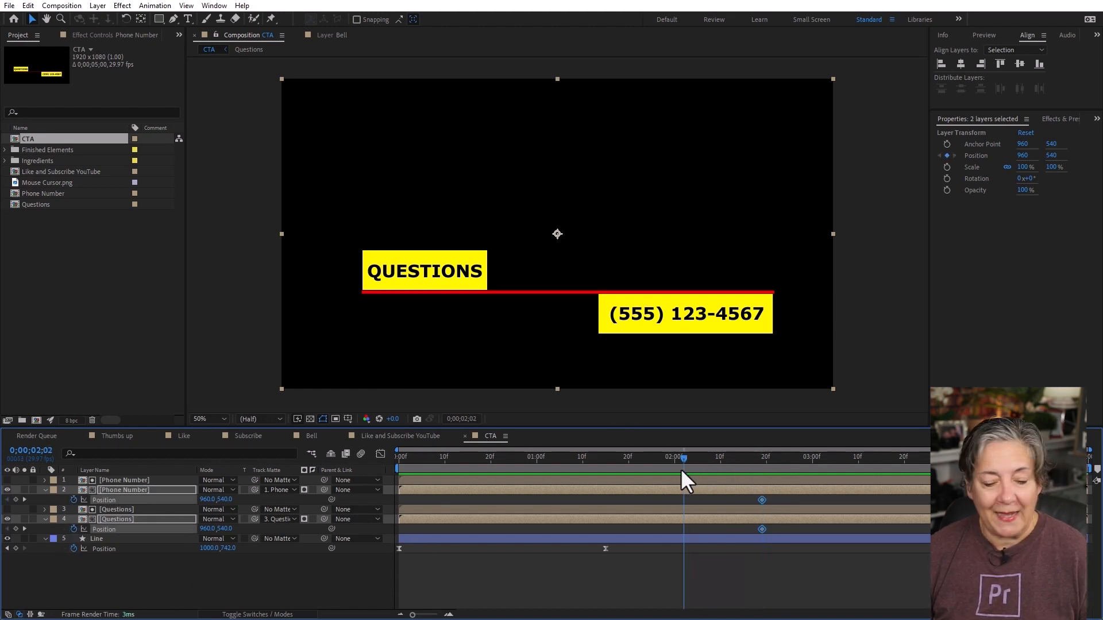
{"action": "left_click", "coordinate": [235, 578]}
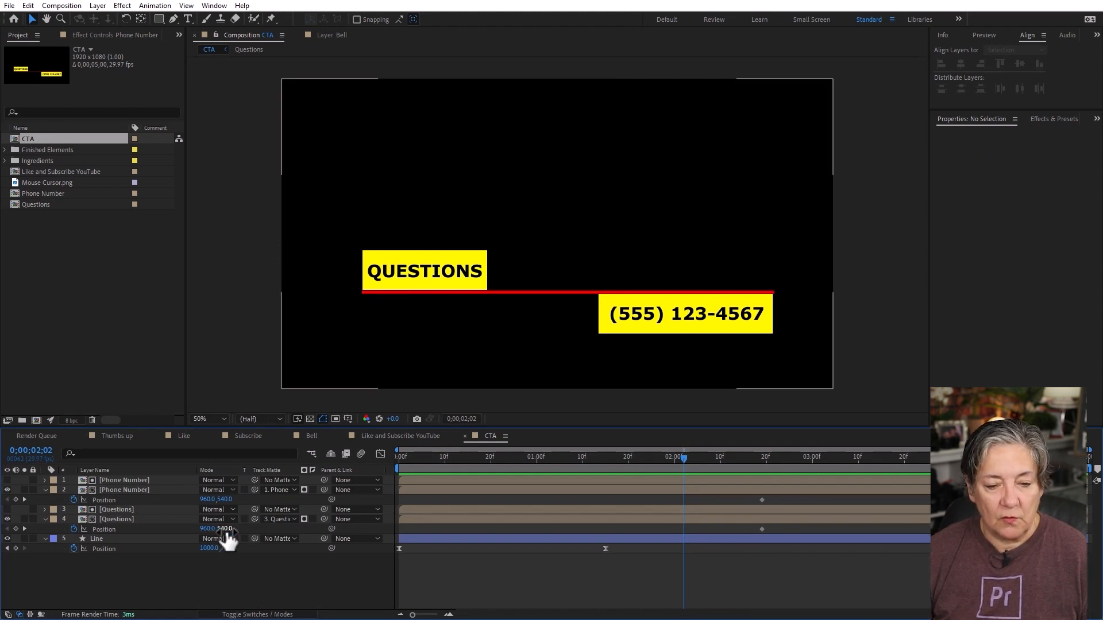
{"action": "left_click_drag", "start_coordinate": [226, 529], "coordinate": [356, 510]}
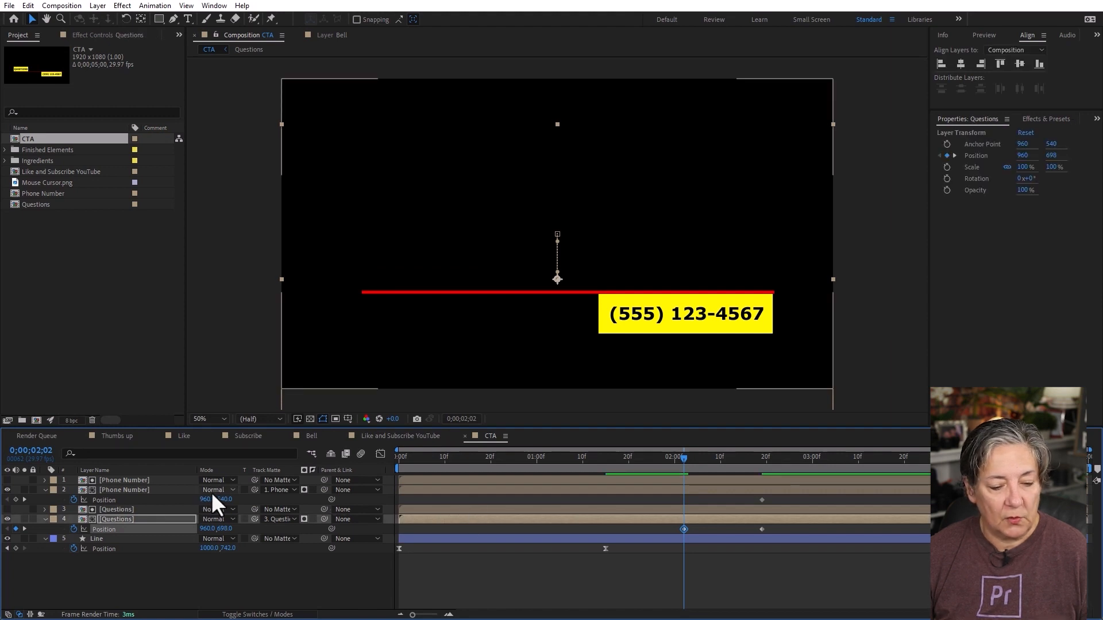
{"action": "left_click_drag", "start_coordinate": [226, 500], "coordinate": [107, 504]}
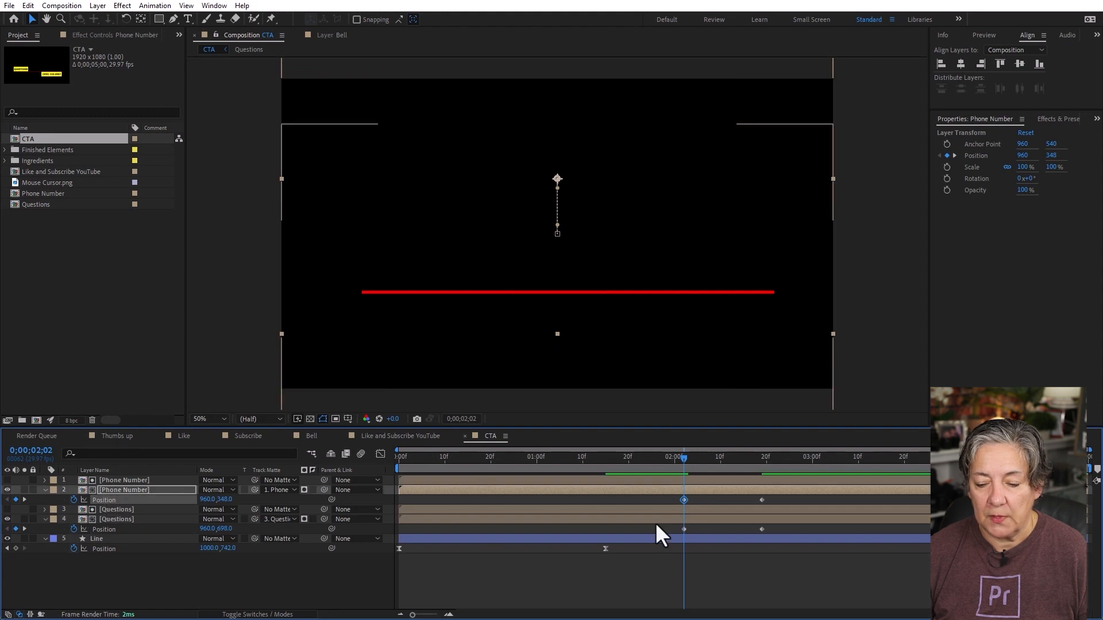
Apply Easy Ease to all position keyframes of the matted Phone Number and Questions layers and preview the composition from the start.
{"action": "left_click_drag", "start_coordinate": [788, 557], "coordinate": [674, 492]}
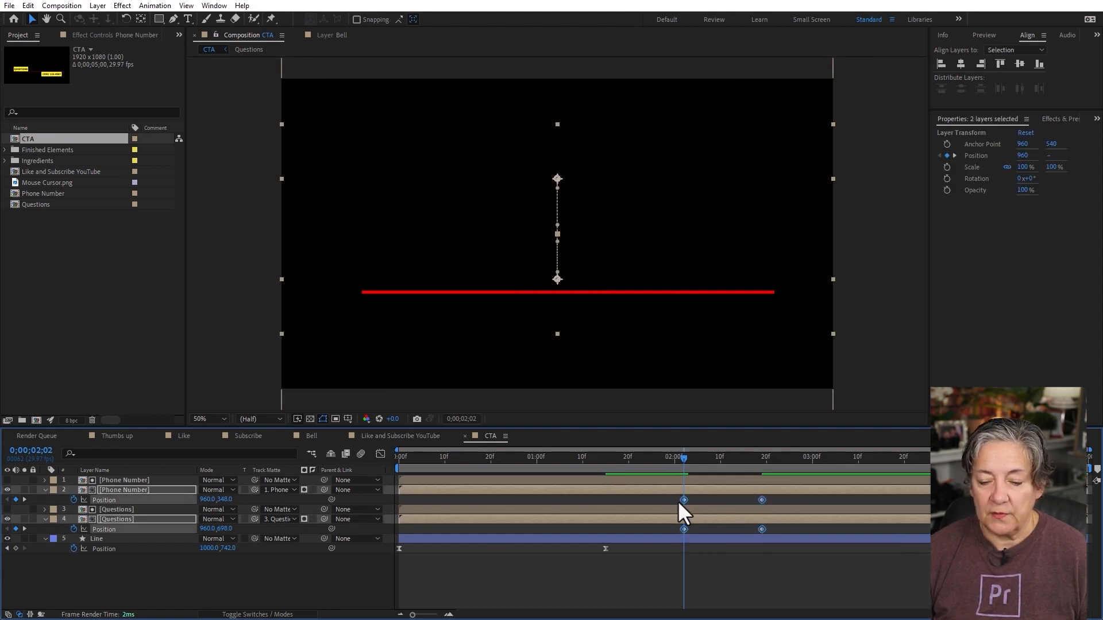
{"action": "right_click", "coordinate": [684, 500]}
{"action": "mouse_move", "coordinate": [729, 492]}
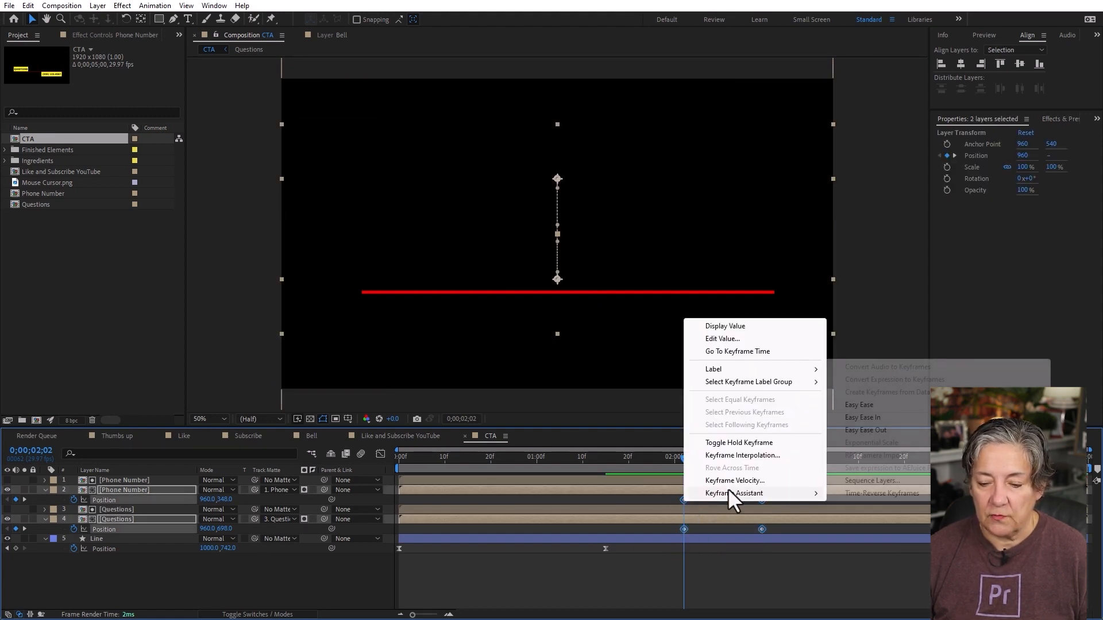
{"action": "left_click", "coordinate": [905, 408]}
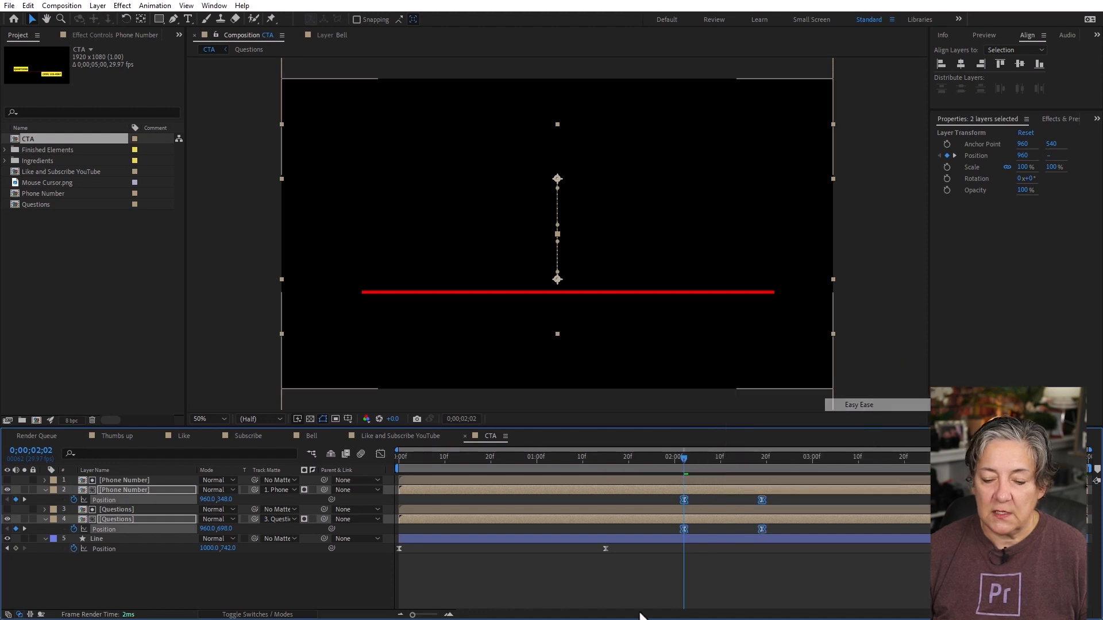
{"action": "left_click", "coordinate": [600, 579]}
{"action": "key", "text": "Home"}
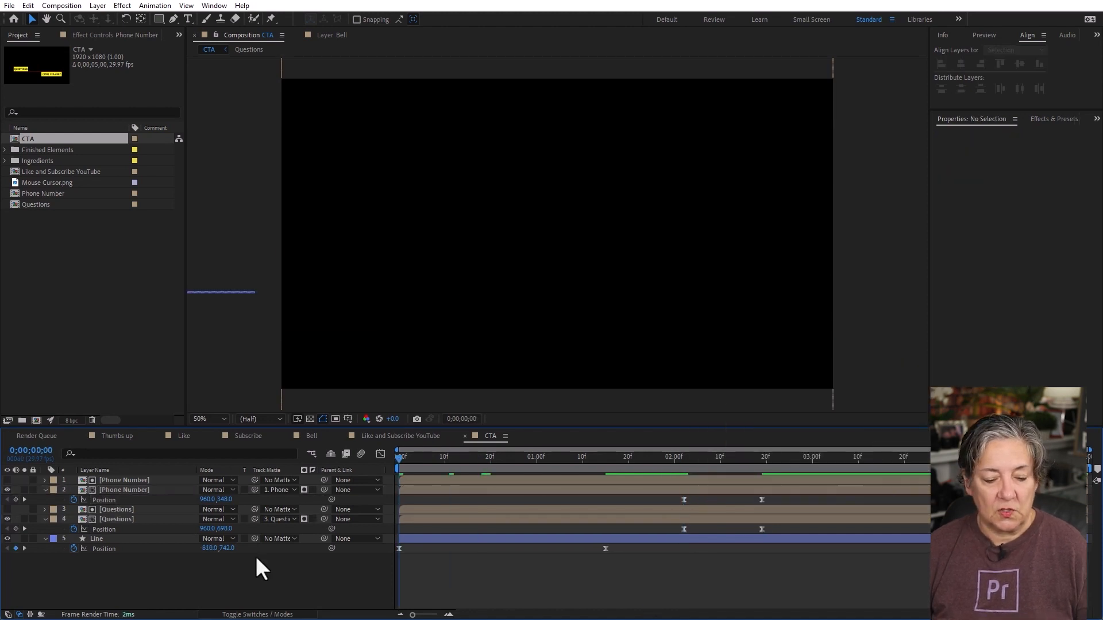
{"action": "key", "text": "space"}
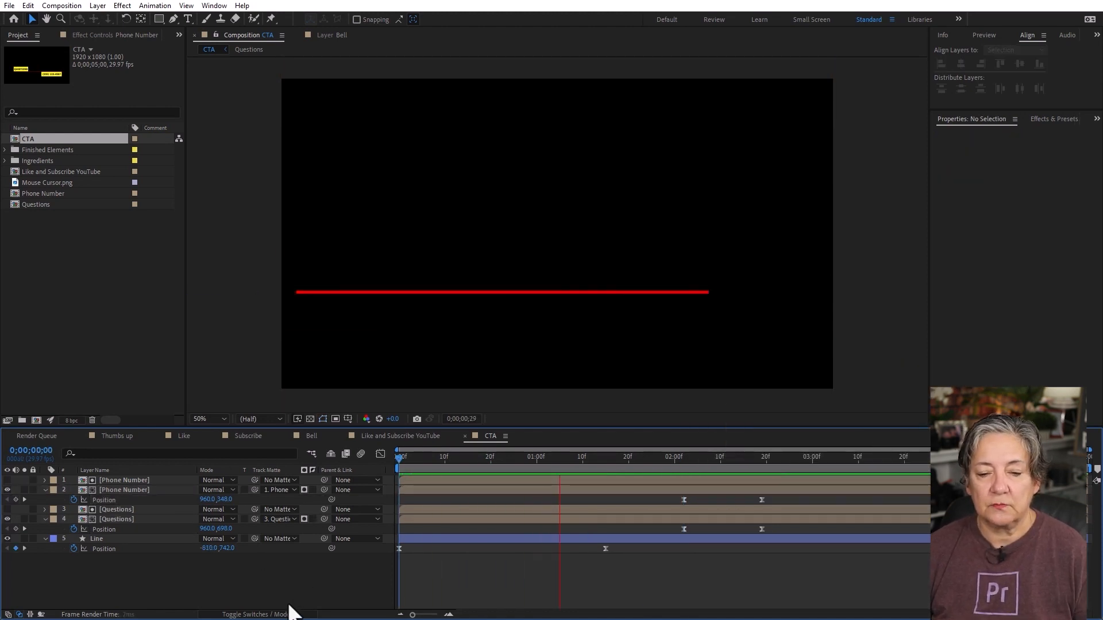